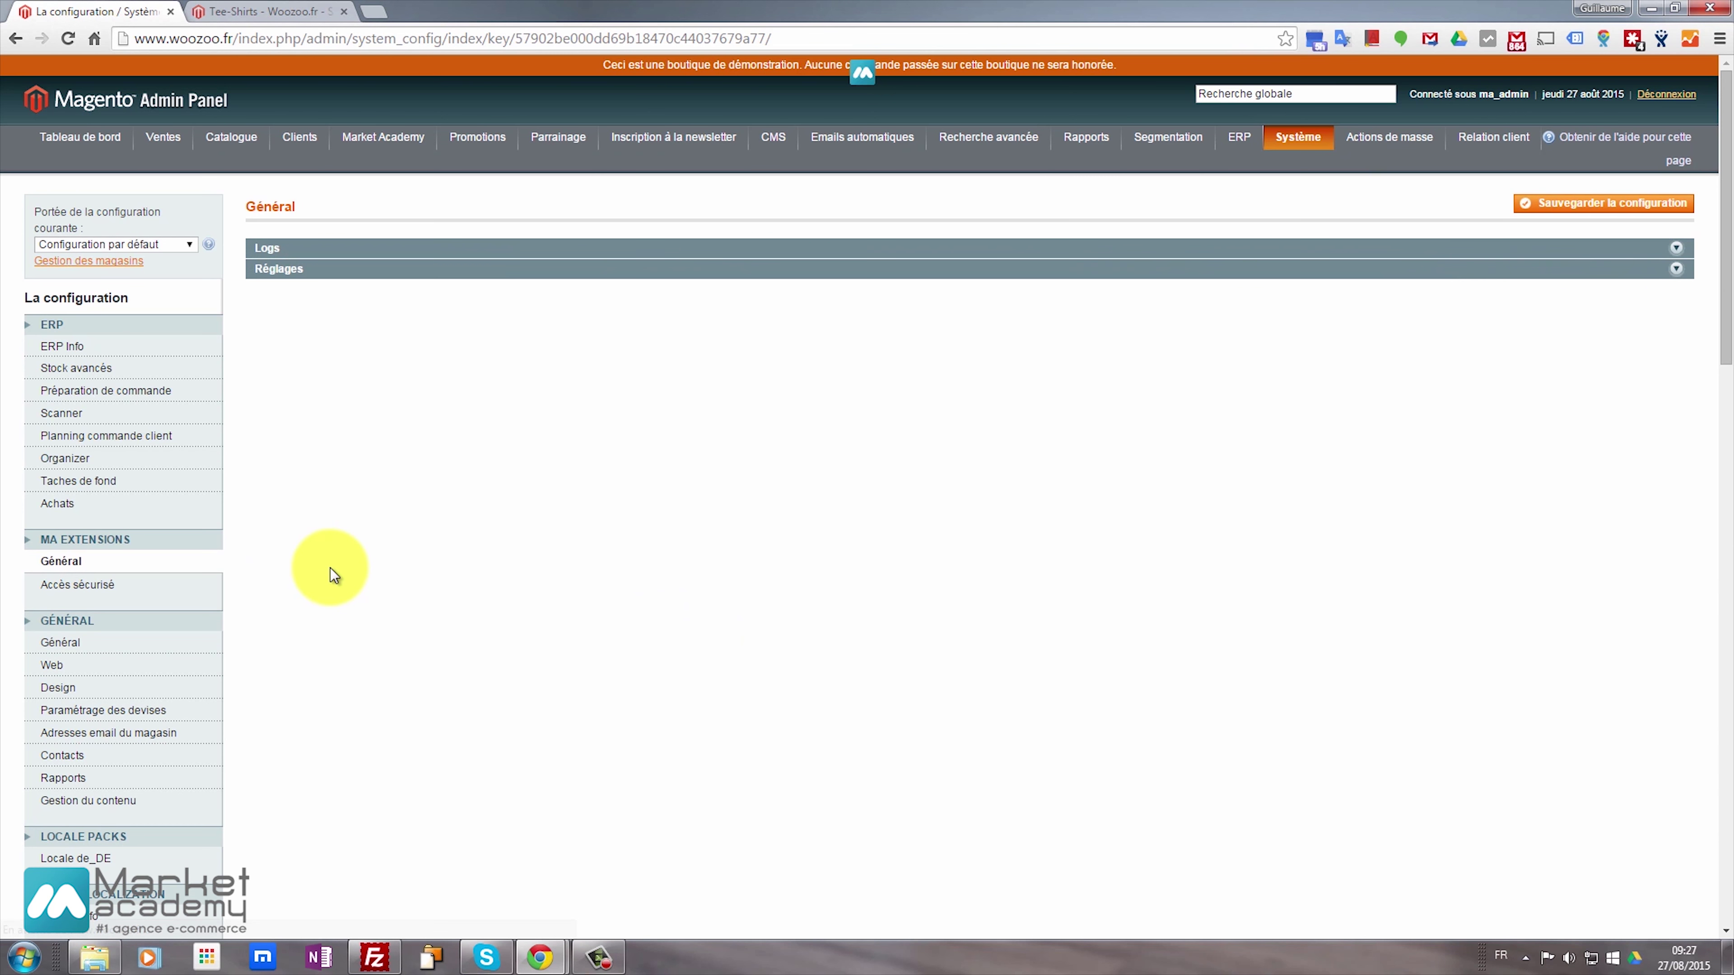
Open the Modes de livraison configuration and collapse the Livraison gratuite and Tarif unique sections
scroll(202, 601, "down", 15)
scroll(129, 619, "down", 5)
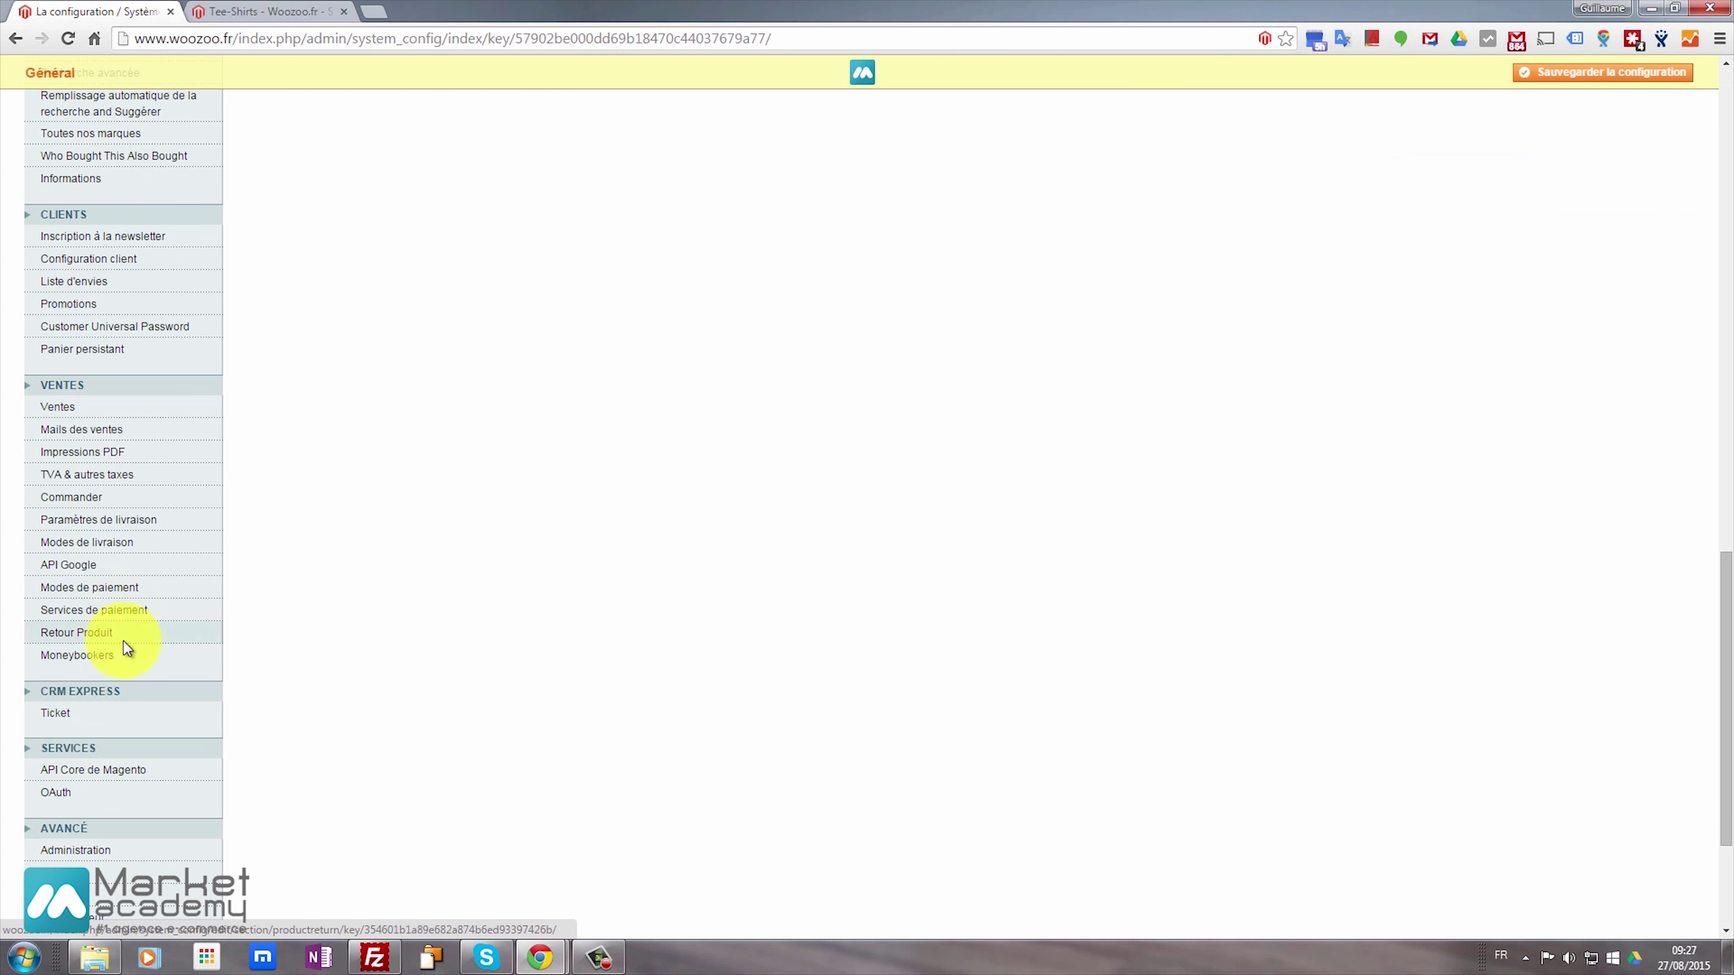
left_click(107, 546)
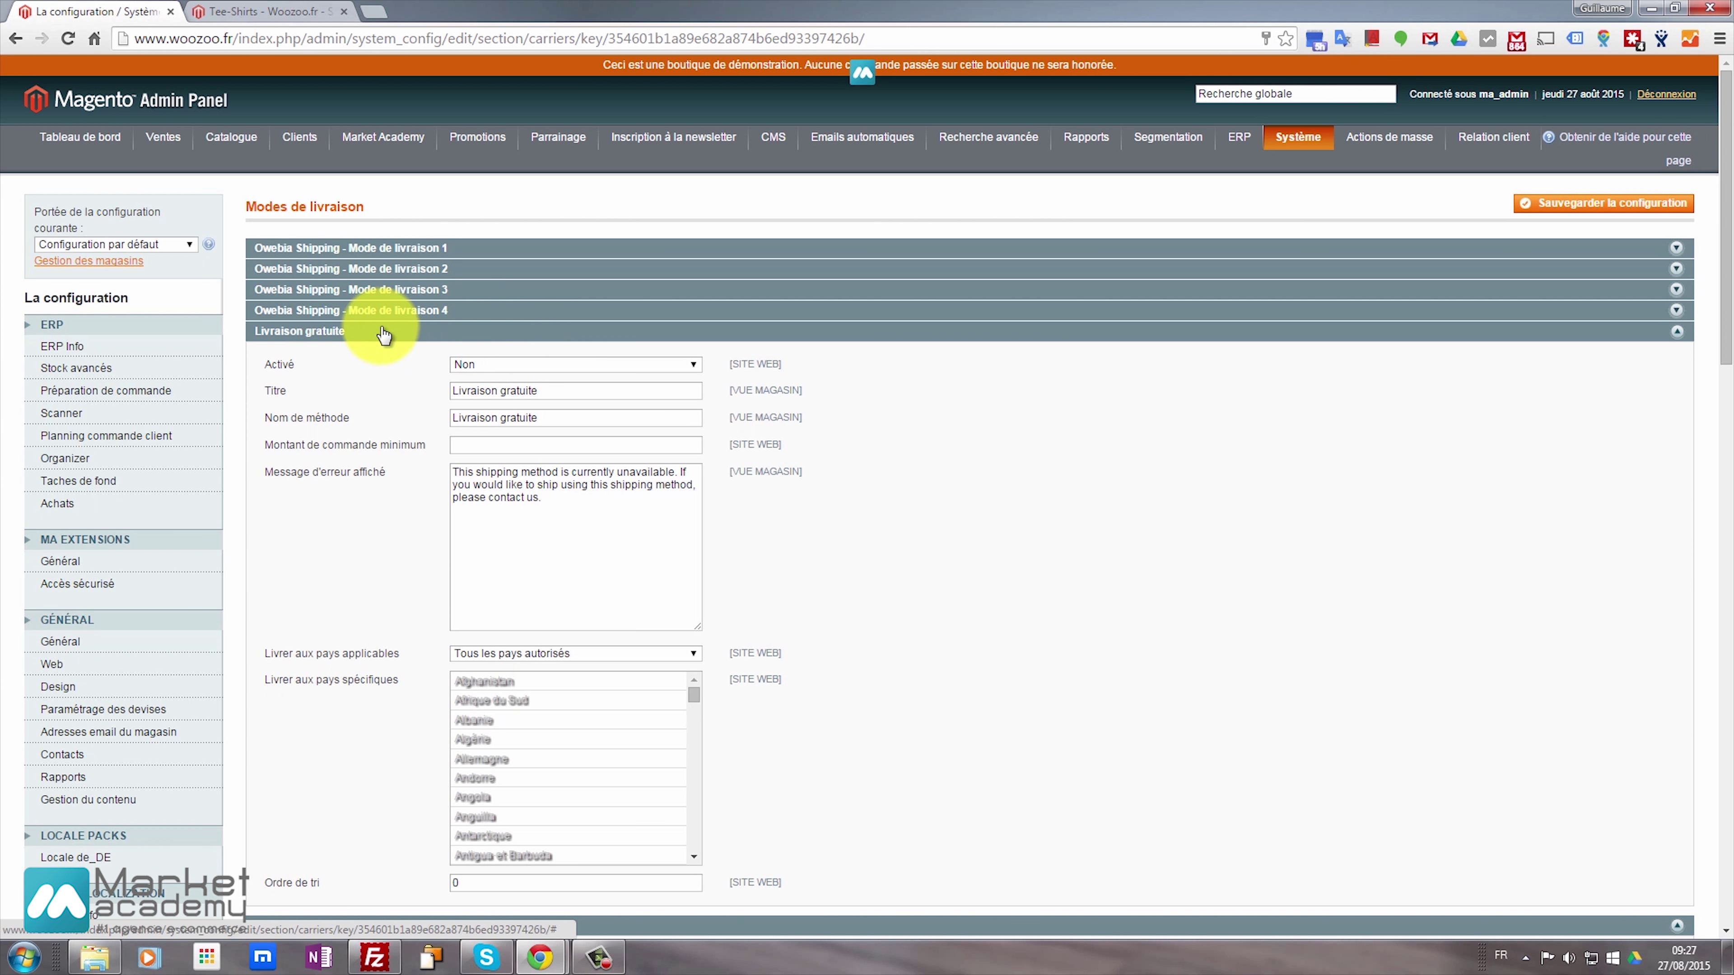
left_click(380, 329)
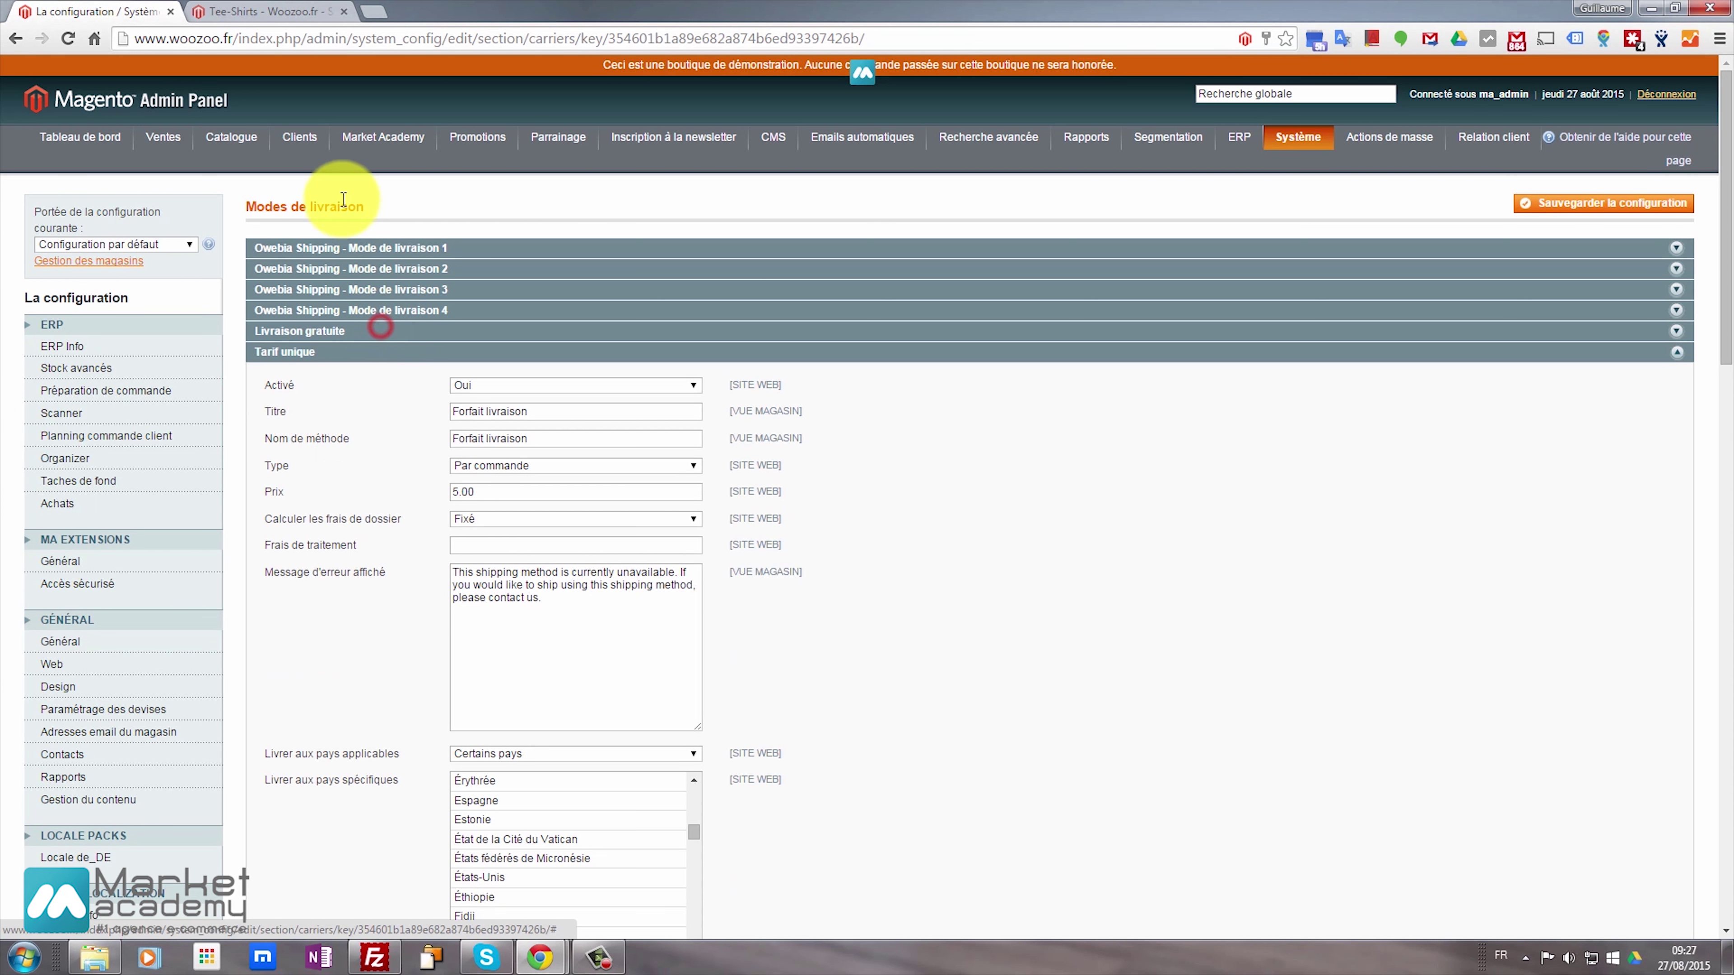
left_click(298, 349)
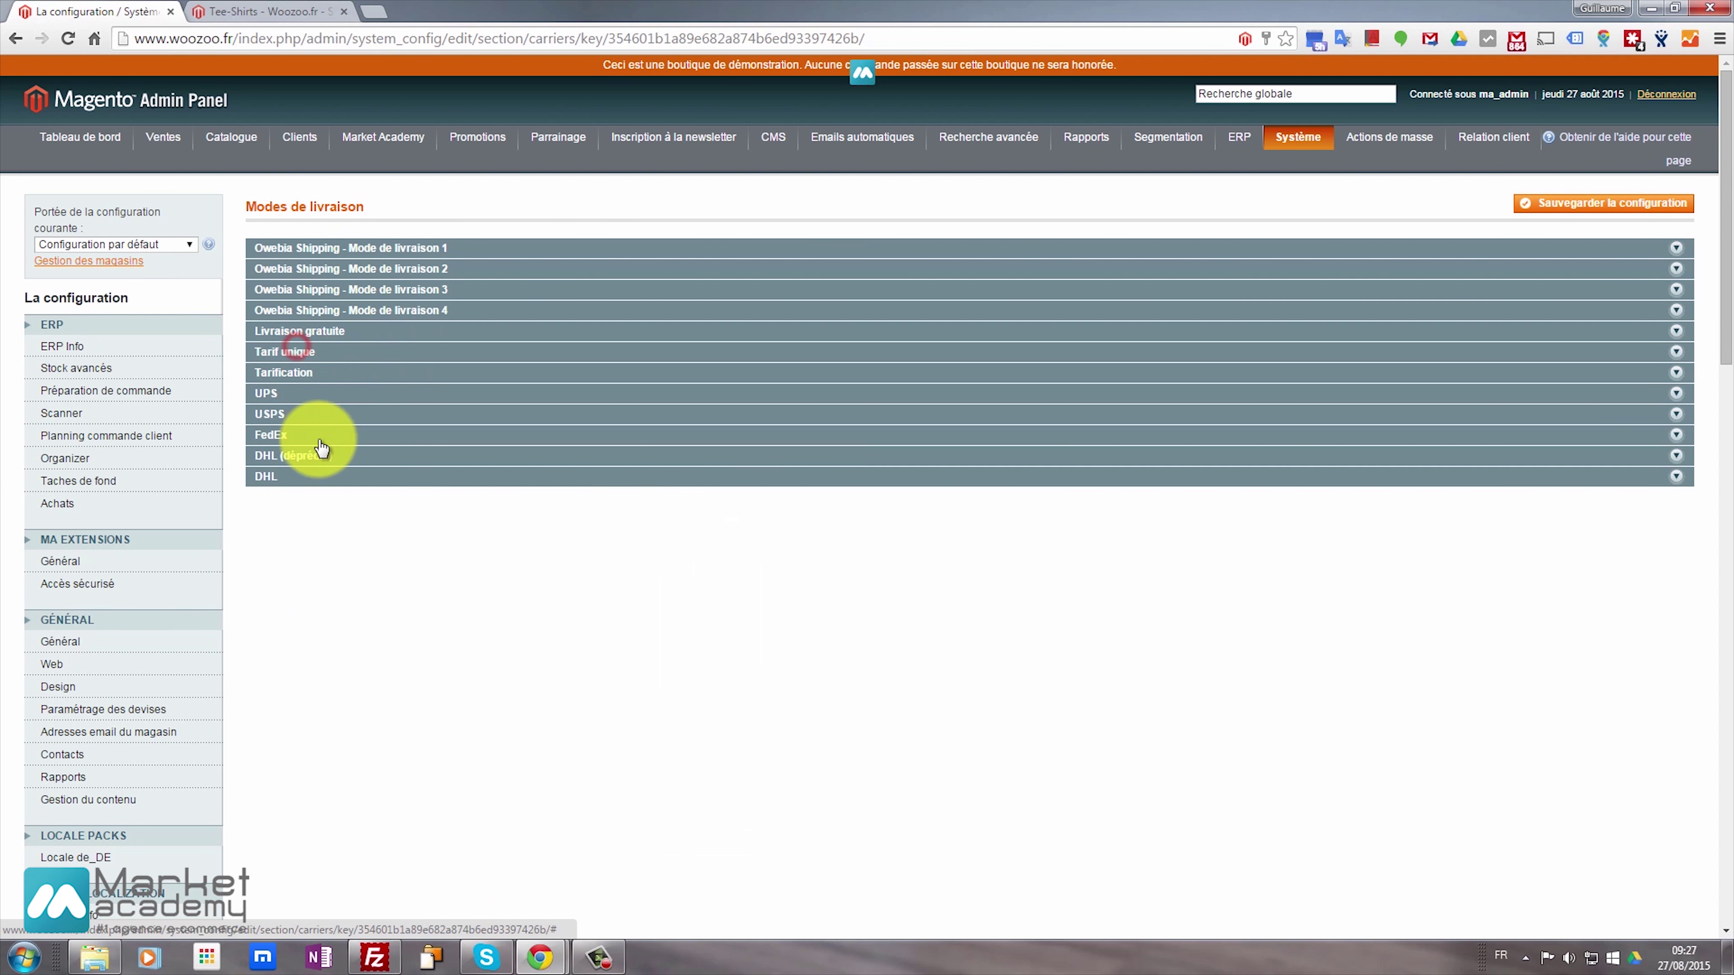
Enable the Livraison gratuite shipping method and set its minimum order amount to 100
left_click(316, 332)
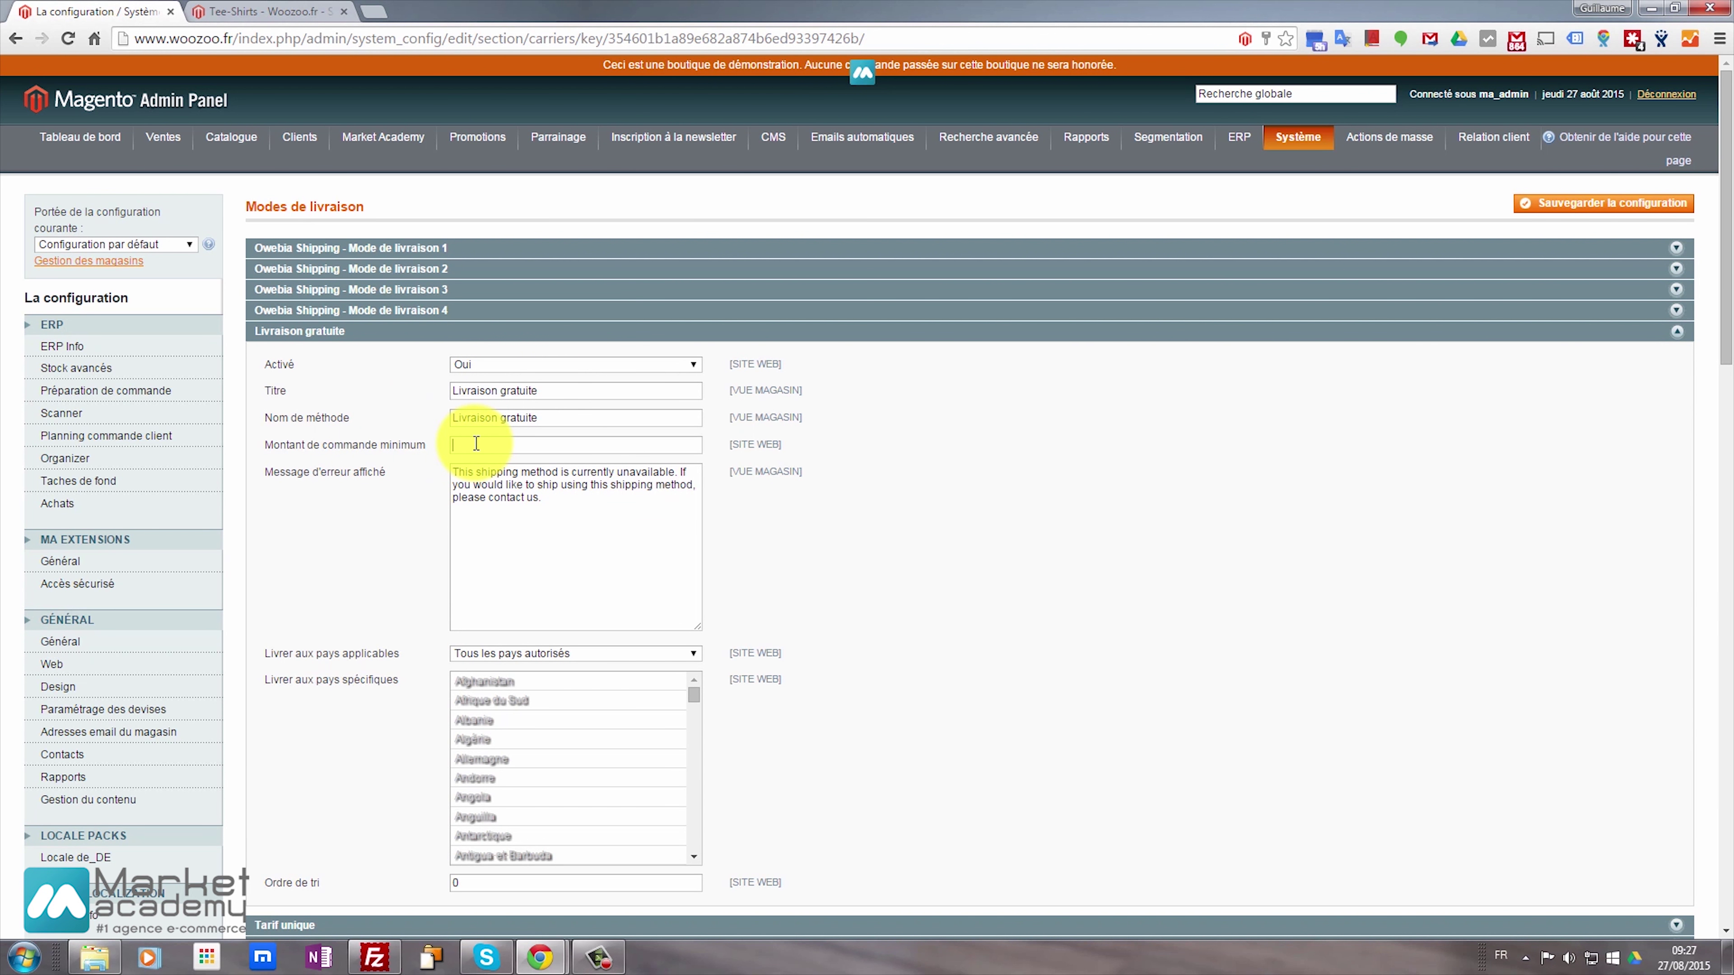
type("100")
left_click(471, 465)
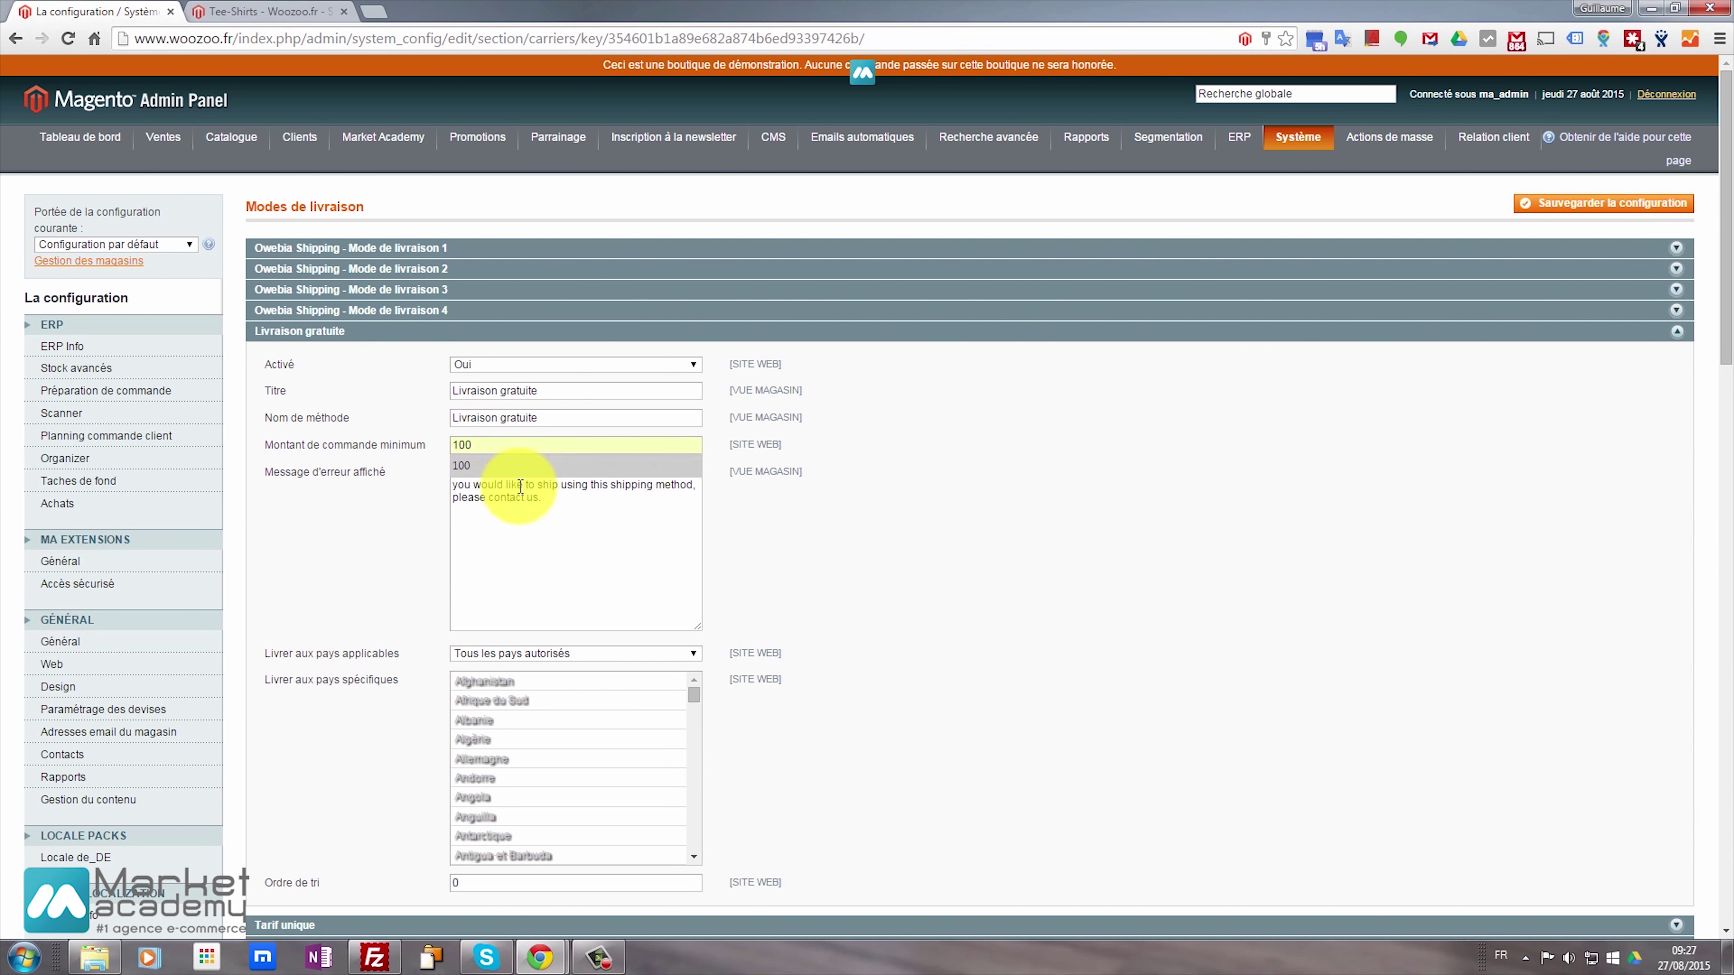
Examine the error message, applicable country options and sort order of the Livraison gratuite method
triple_click(562, 496)
left_click(355, 499)
scroll(355, 498, "down", 3)
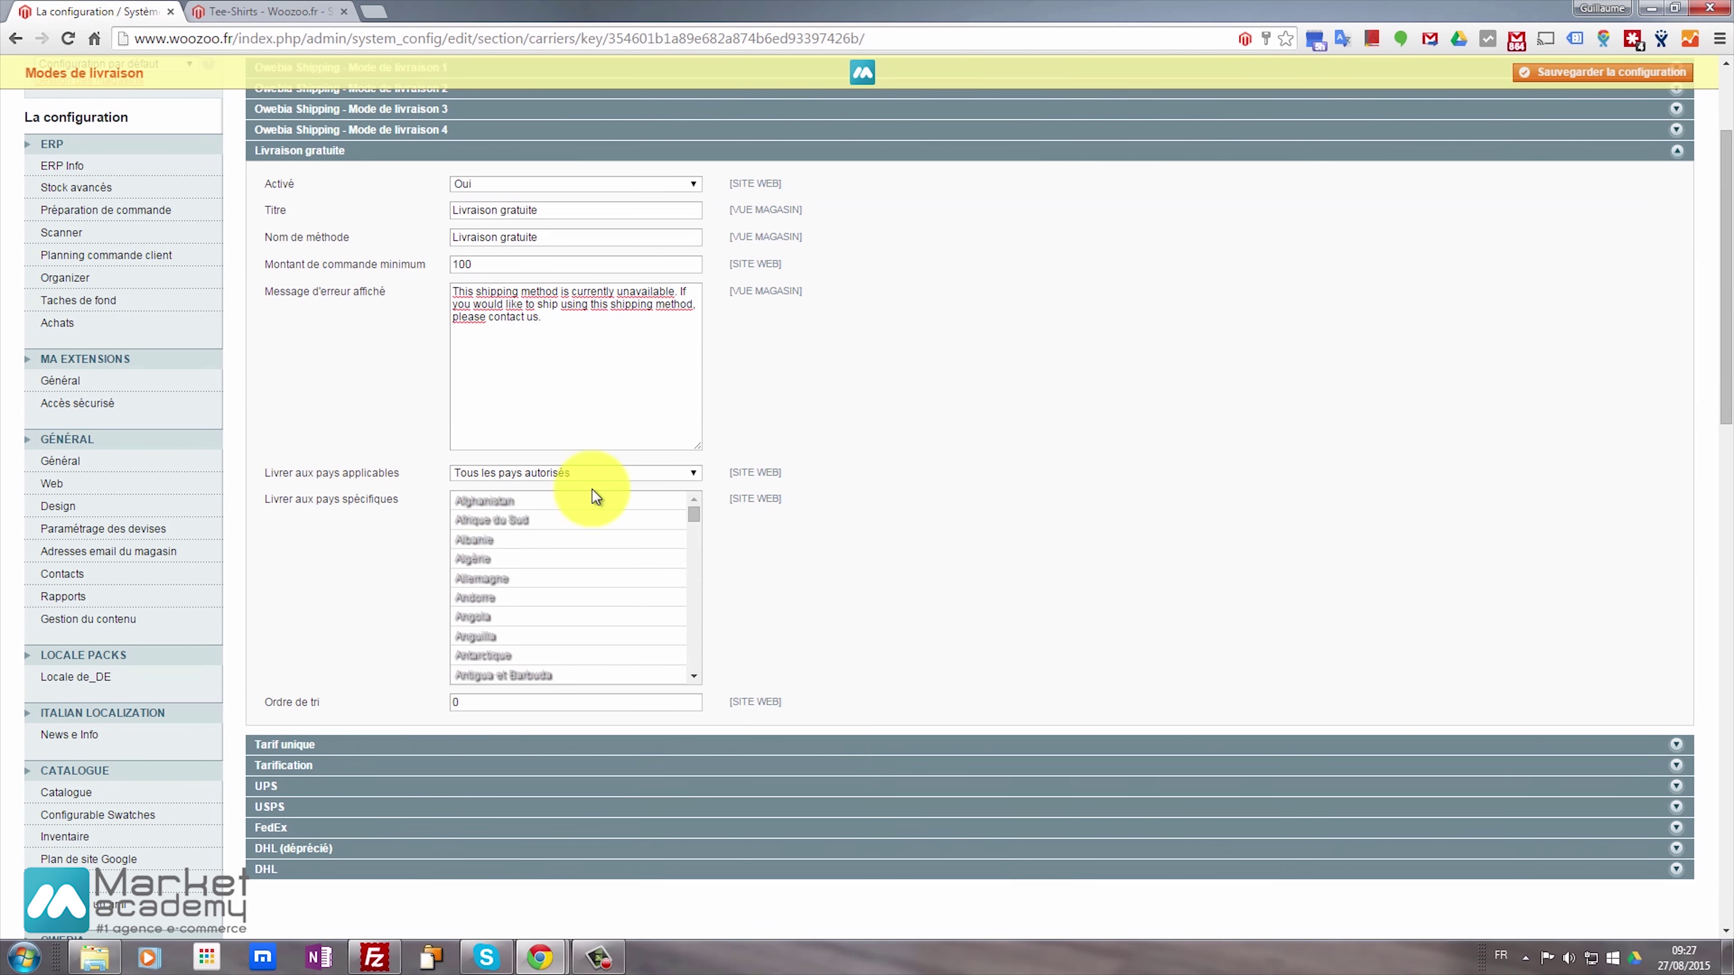
left_click(635, 472)
left_click(571, 504)
mouse_move(696, 515)
left_mouse_down()
mouse_move(694, 593)
mouse_move(696, 508)
left_mouse_up()
left_click(694, 482)
left_click(635, 489)
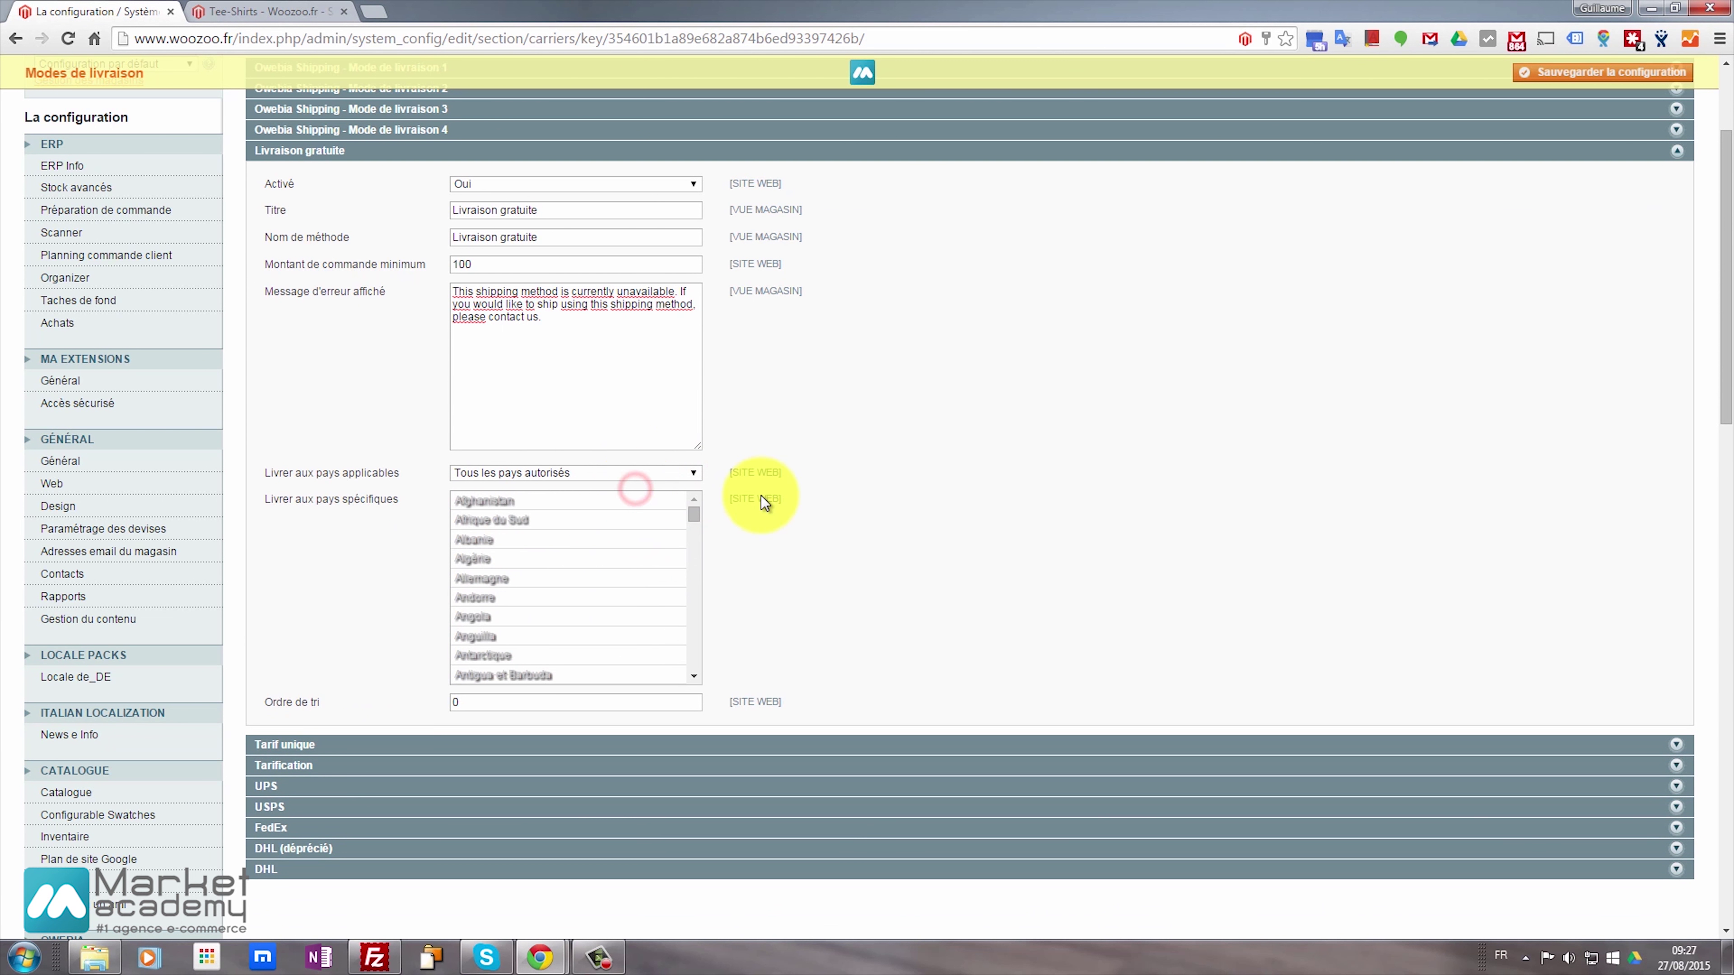
scroll(761, 496, "down", 2)
left_click(368, 581)
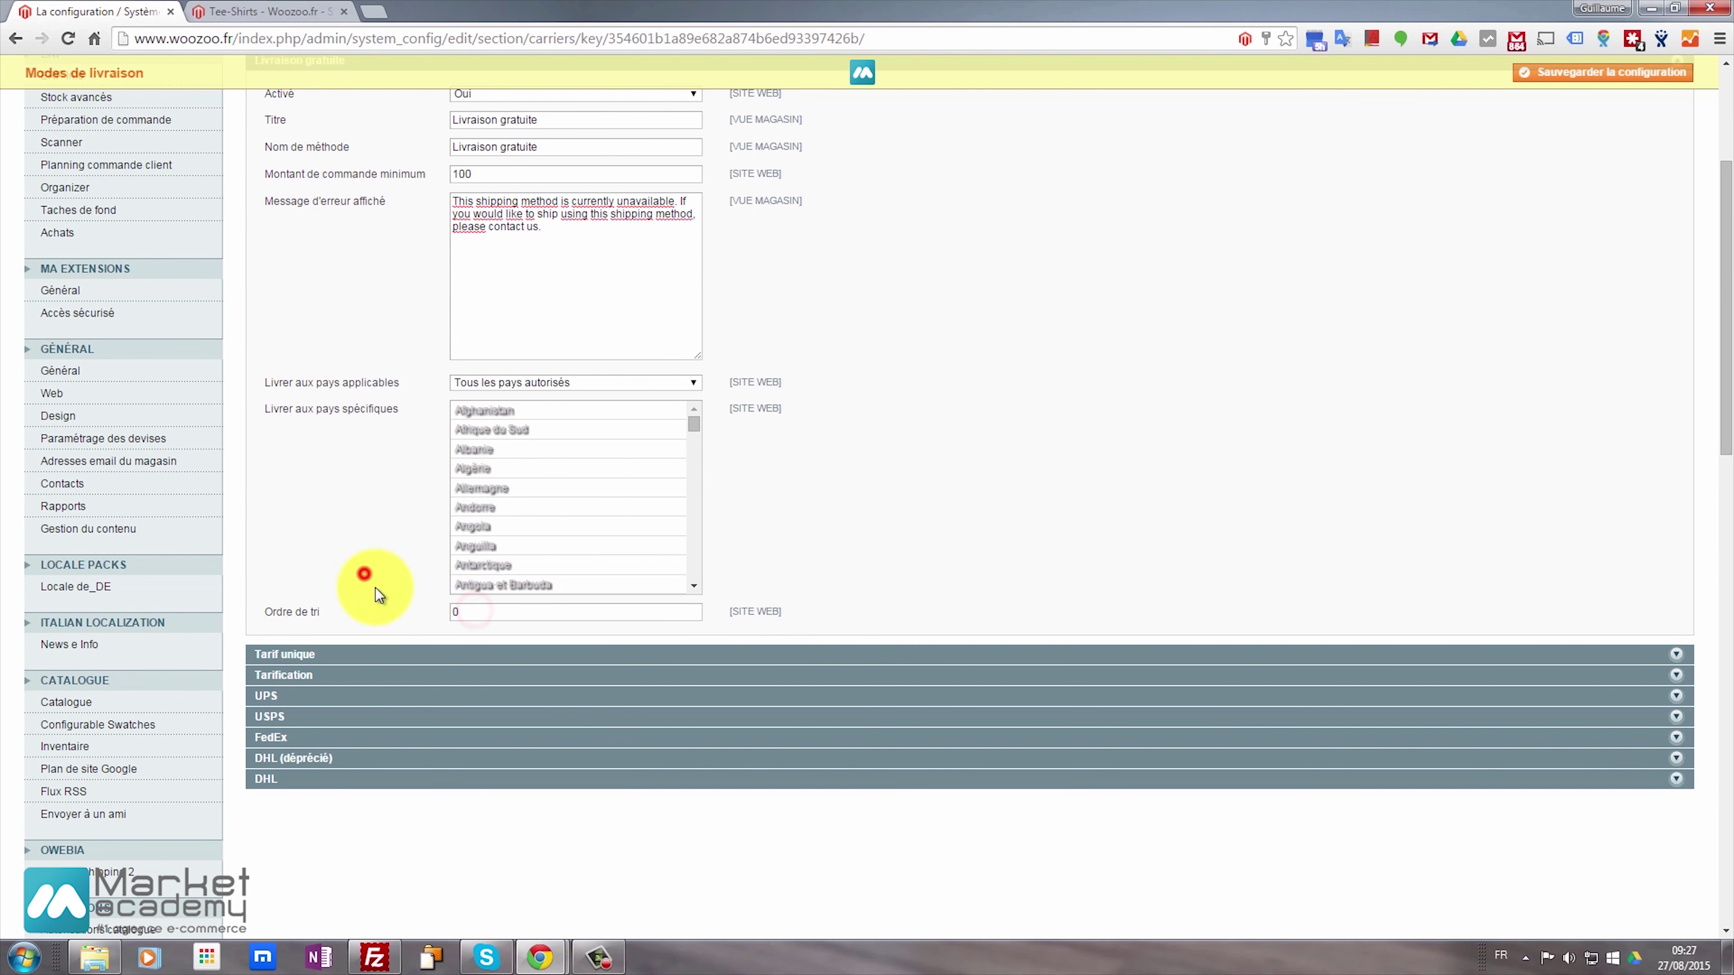
double_click(457, 615)
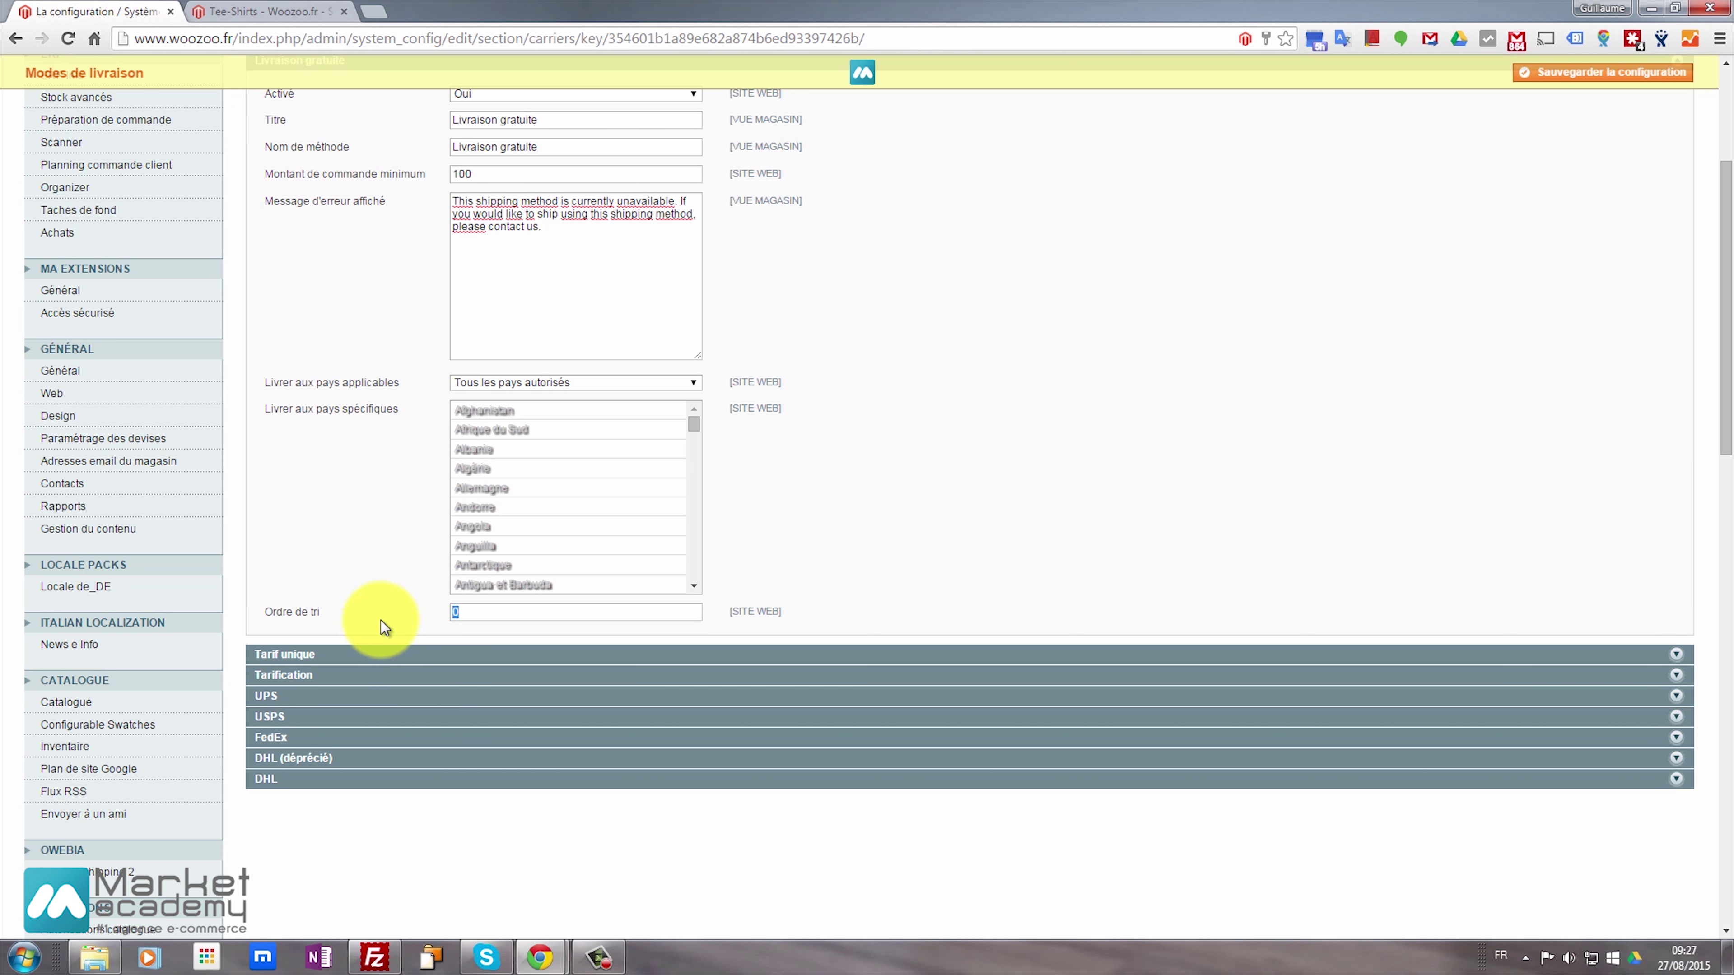
Expand Tarif unique to check its settings down to the sort order, and save the shipping configuration
left_click(348, 653)
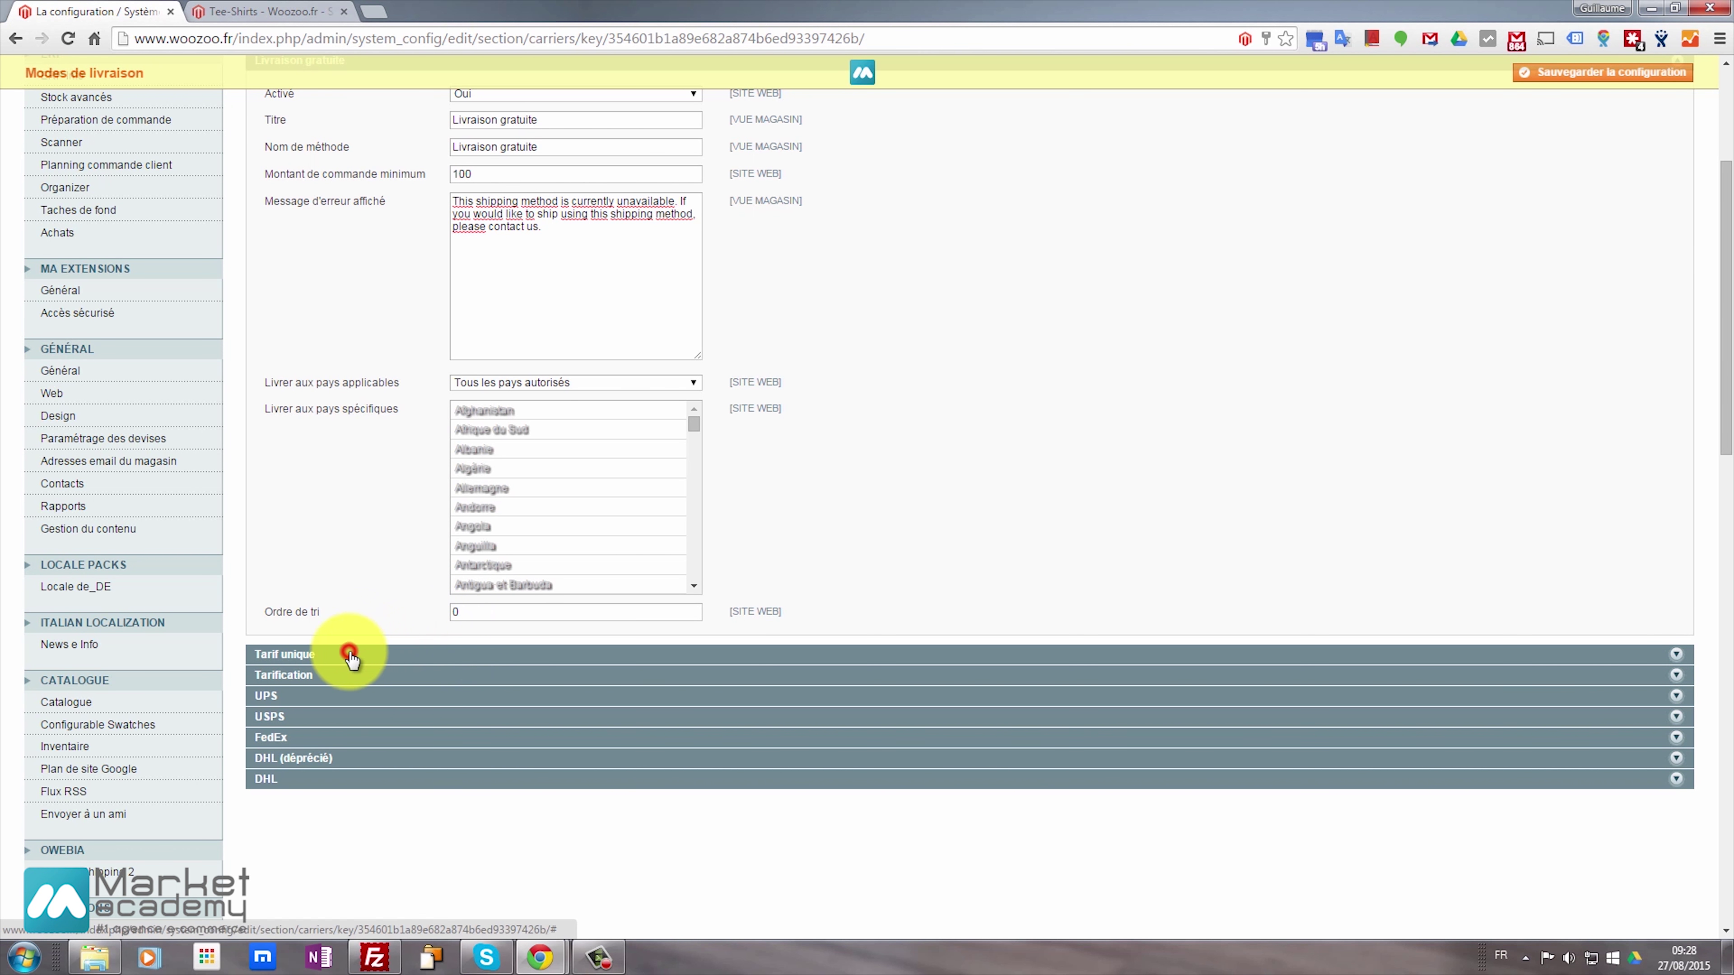
scroll(553, 697, "down", 5)
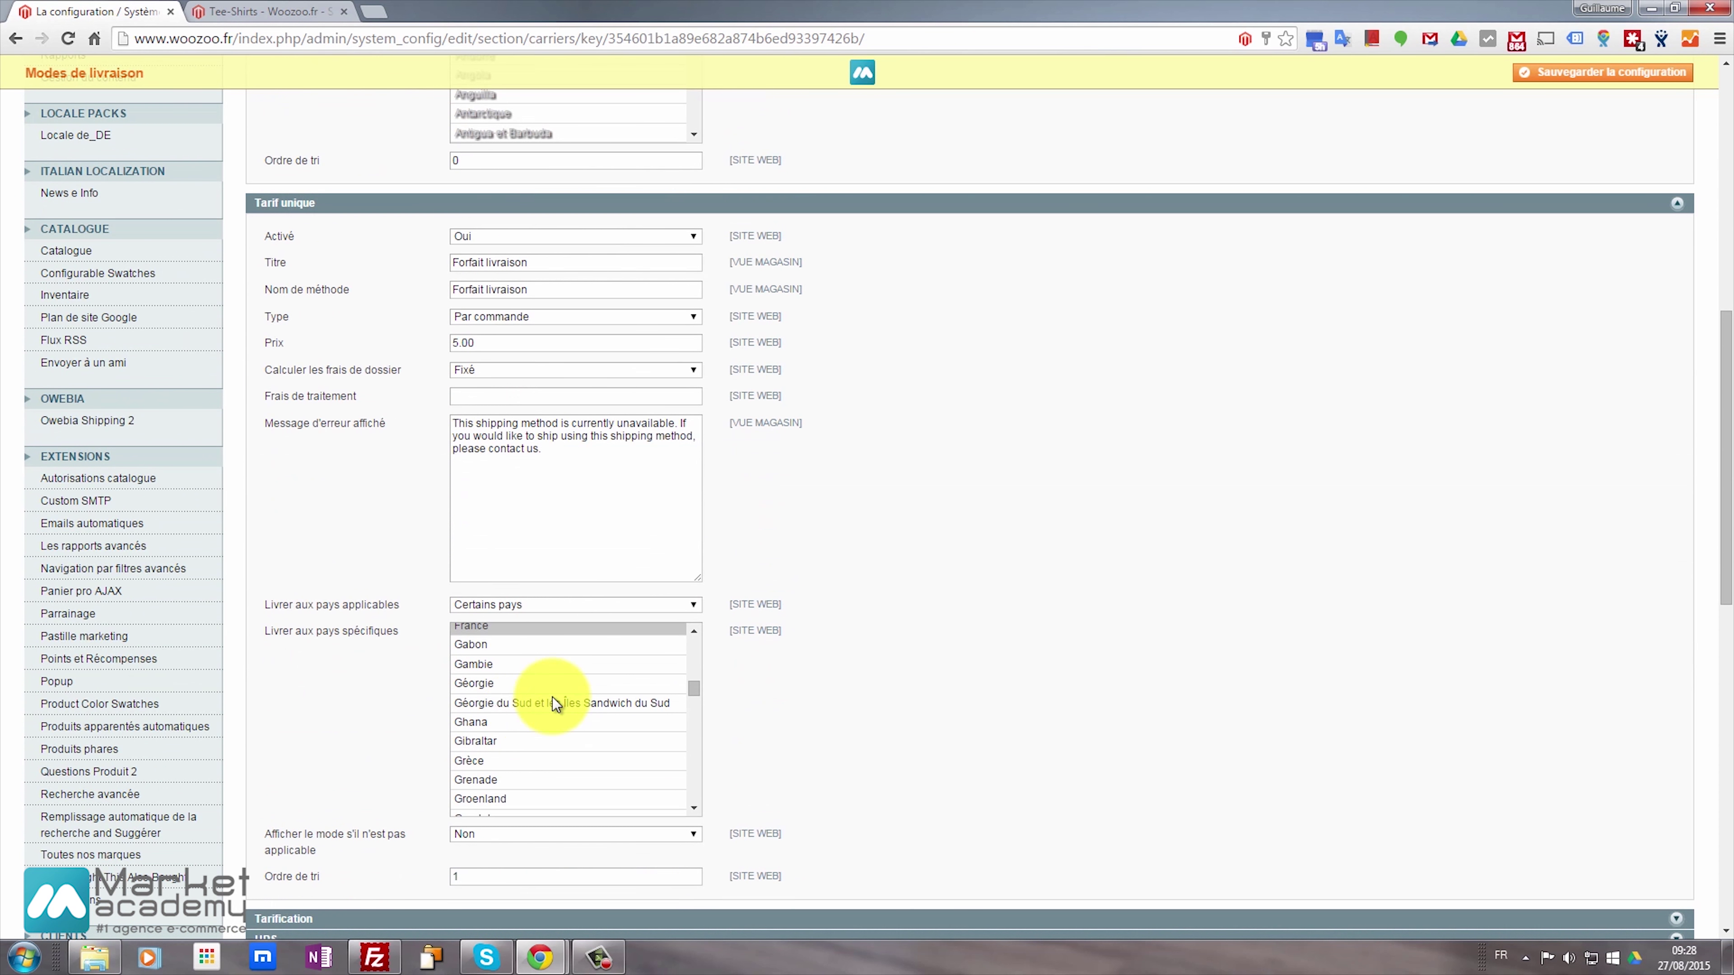
left_click(483, 874)
scroll(369, 785, "up", 3)
scroll(412, 474, "up", 5)
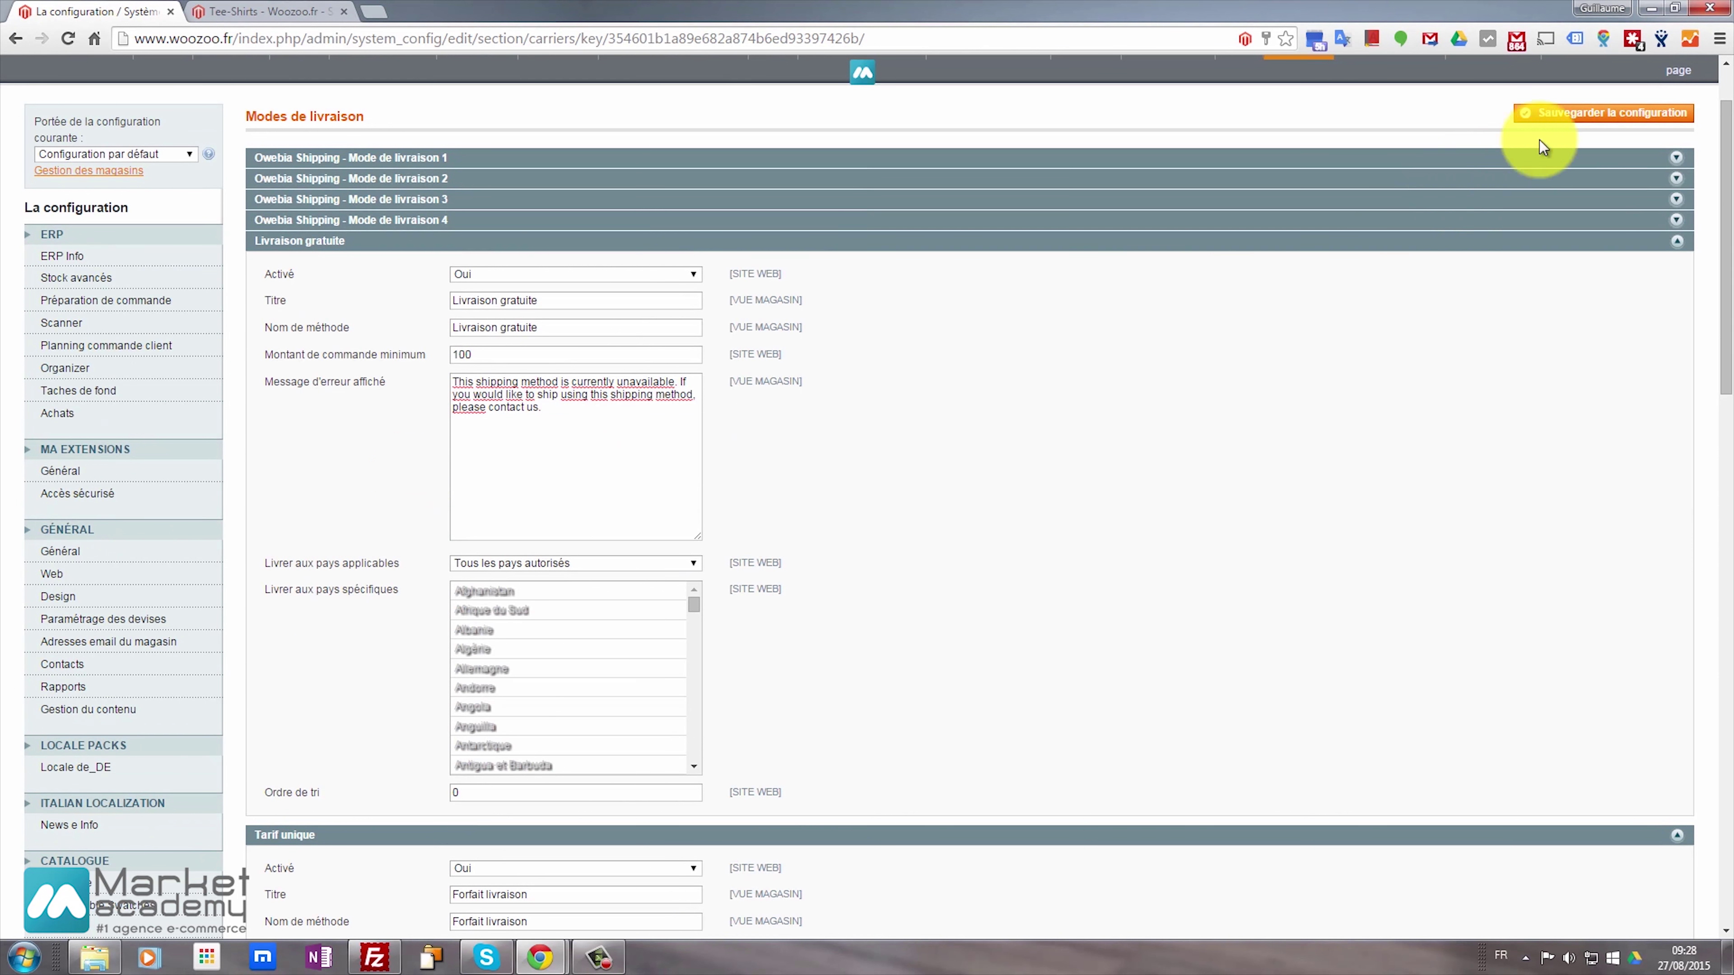
left_click(1612, 122)
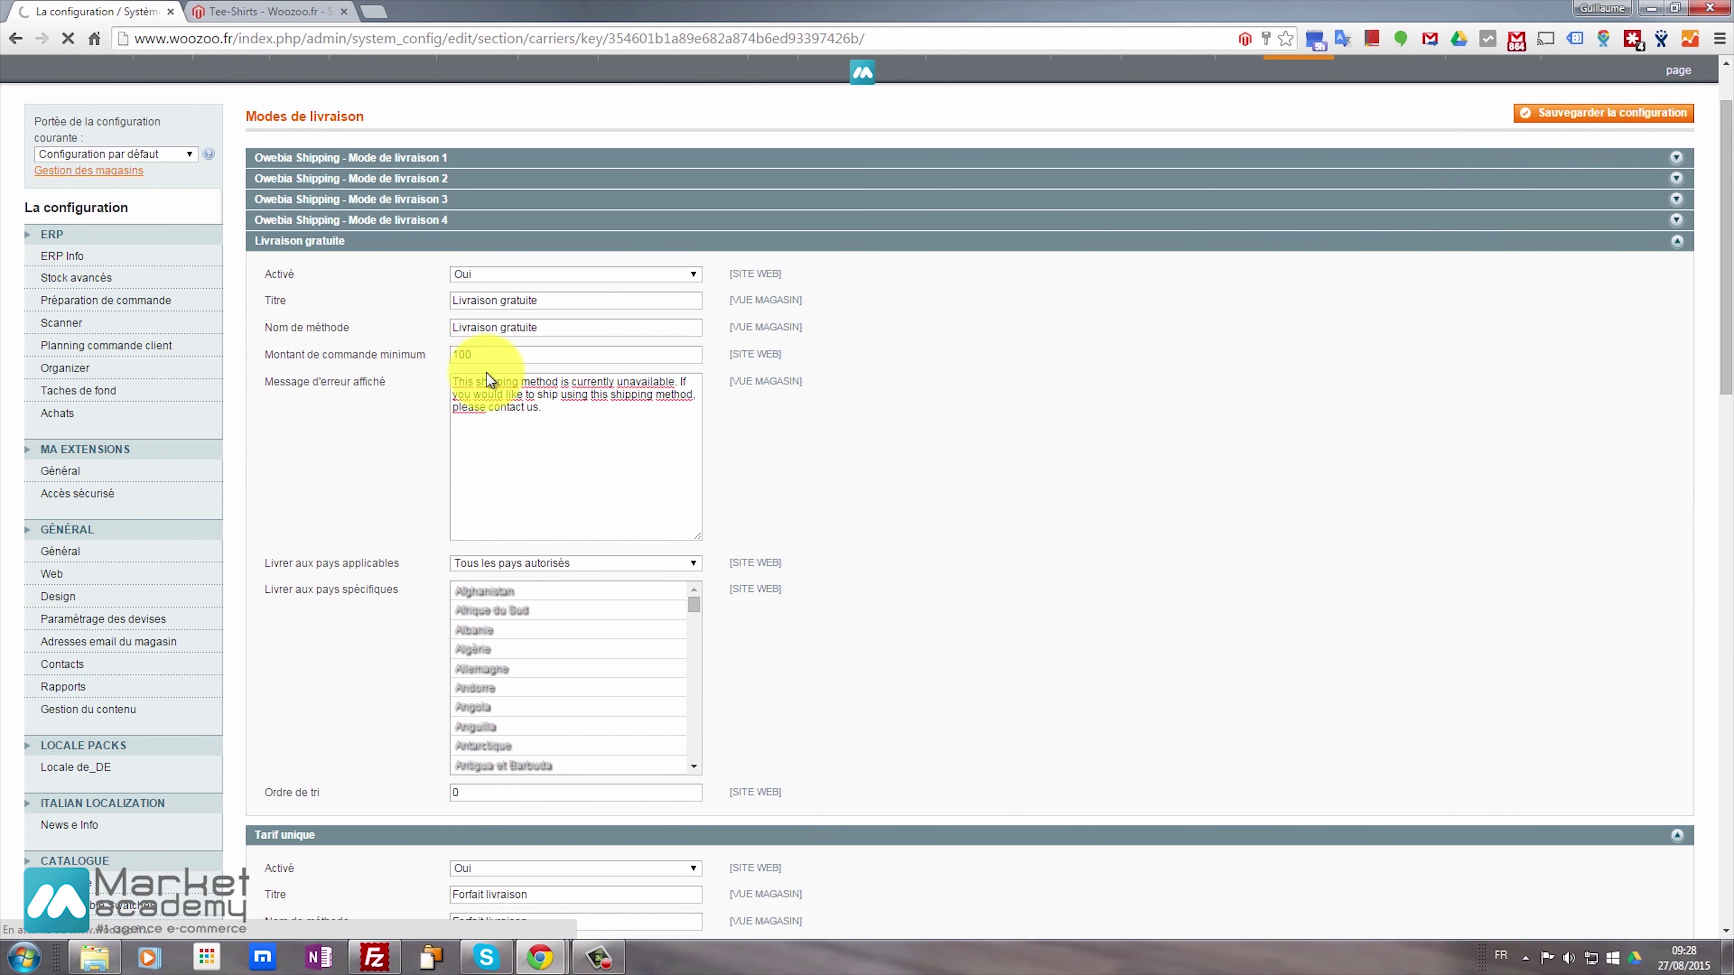
Switch to the storefront, open the customer account page and go to the shopping cart's order totals
left_click(250, 10)
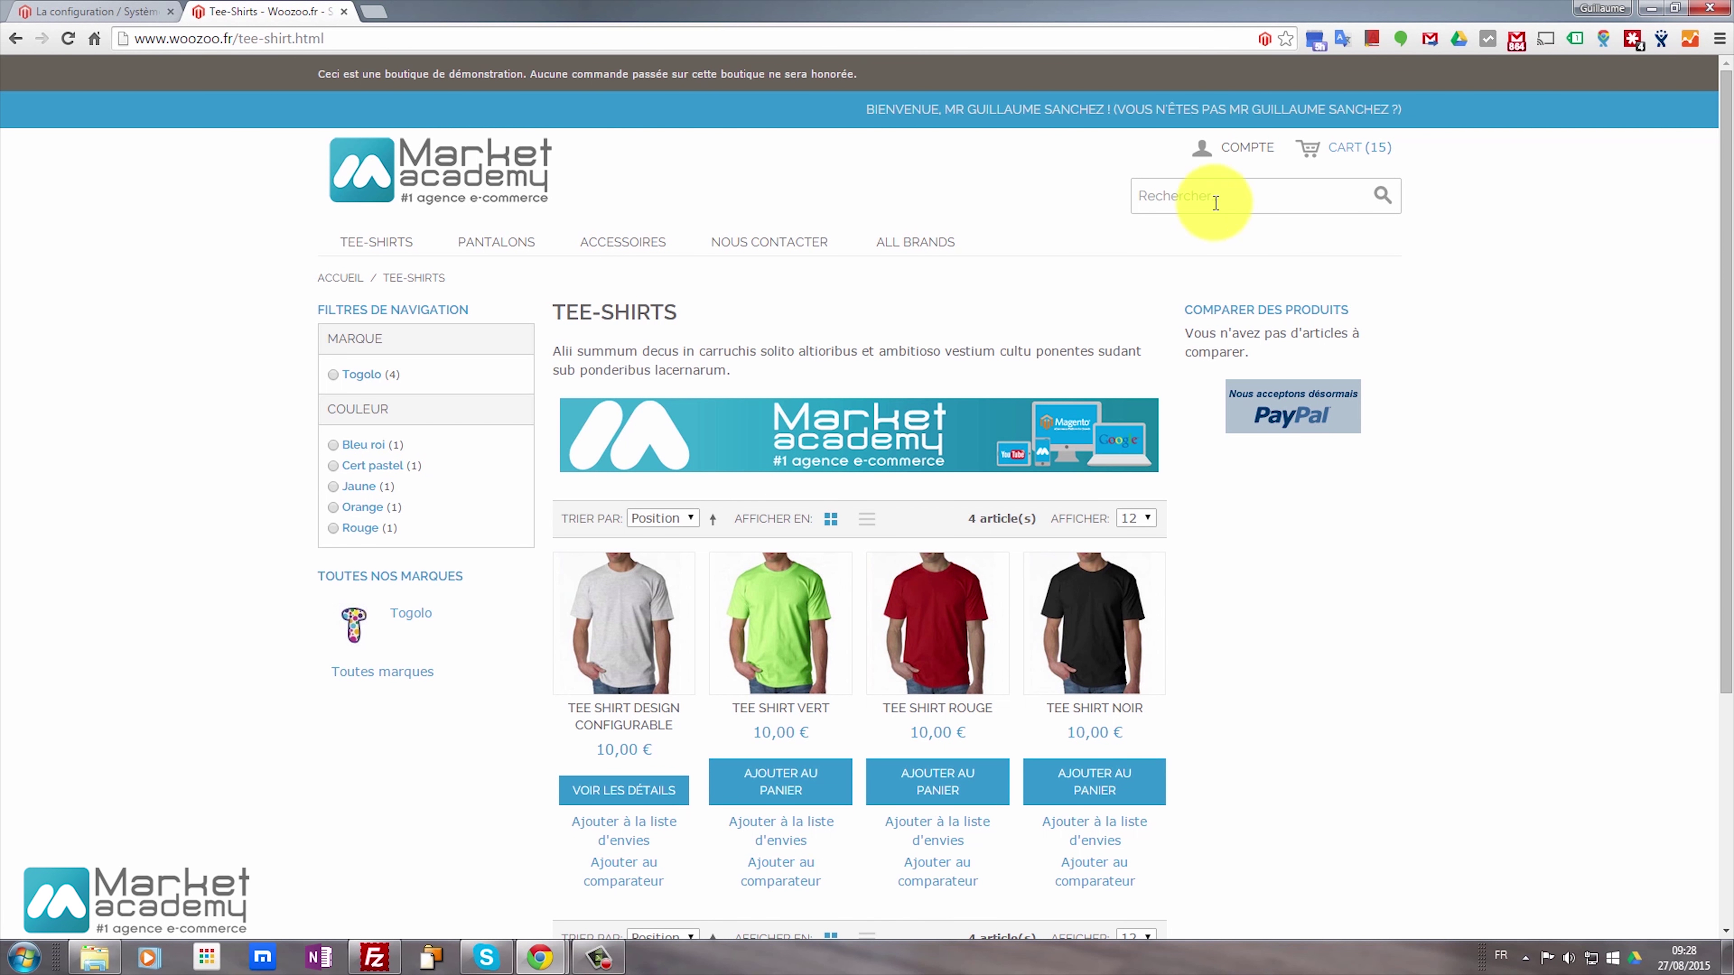
left_click(1225, 146)
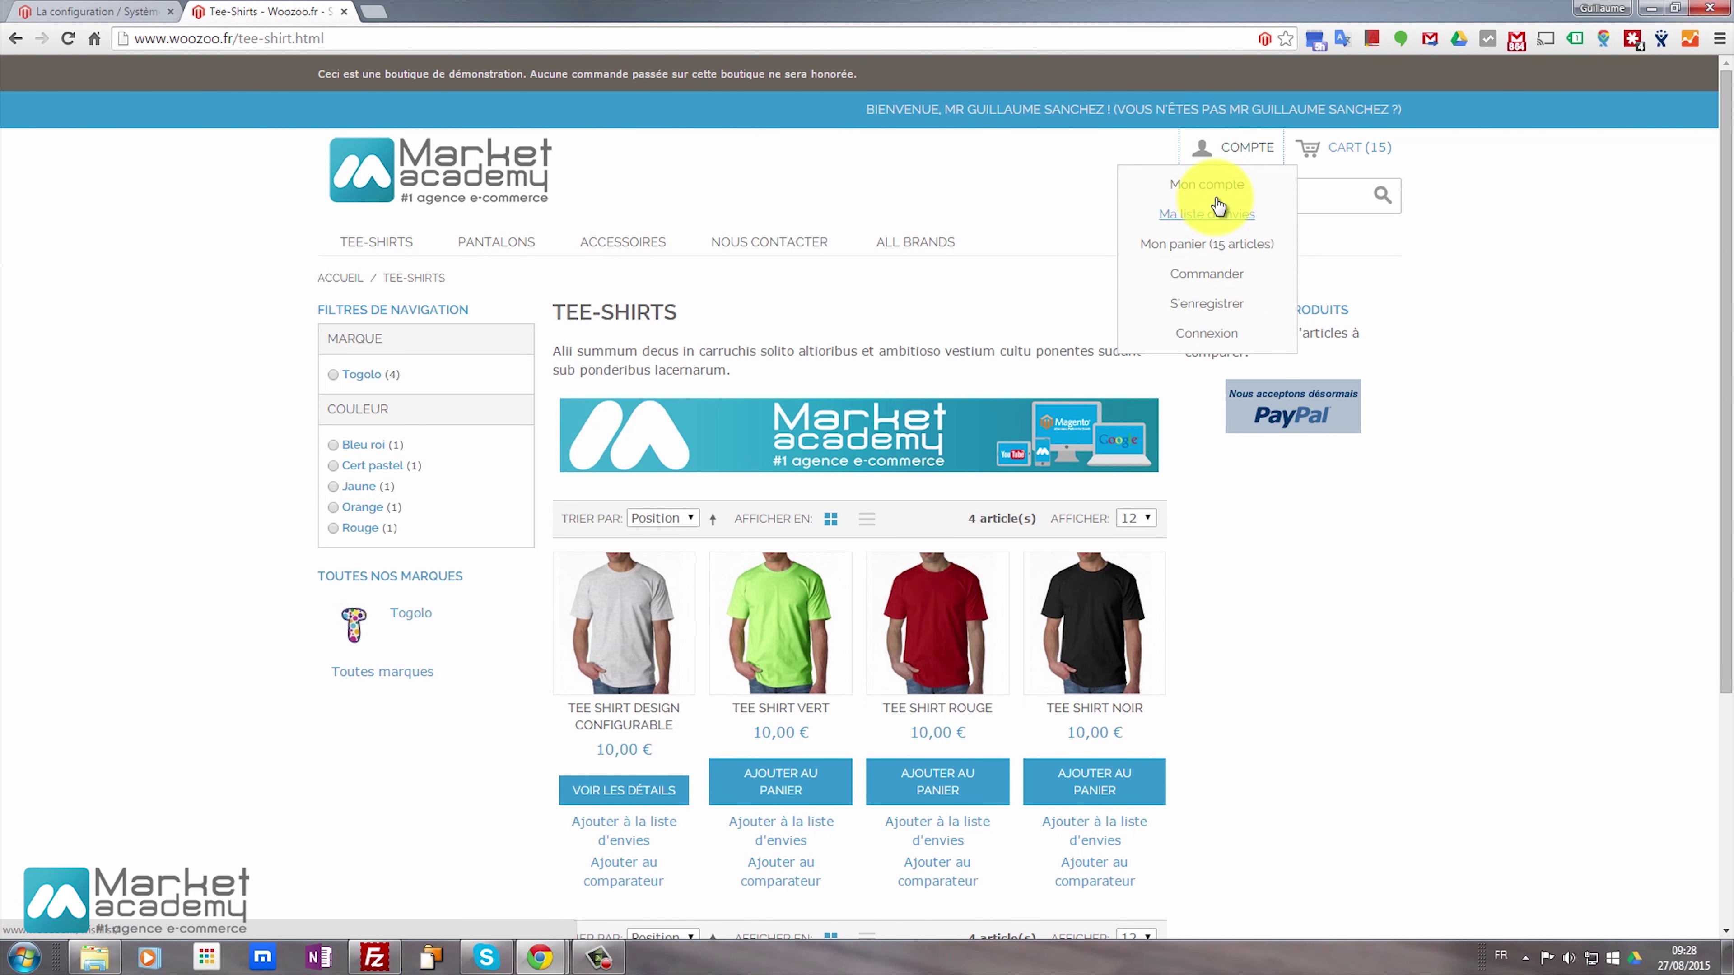
left_click(1215, 183)
mouse_move(1338, 157)
left_click(1254, 471)
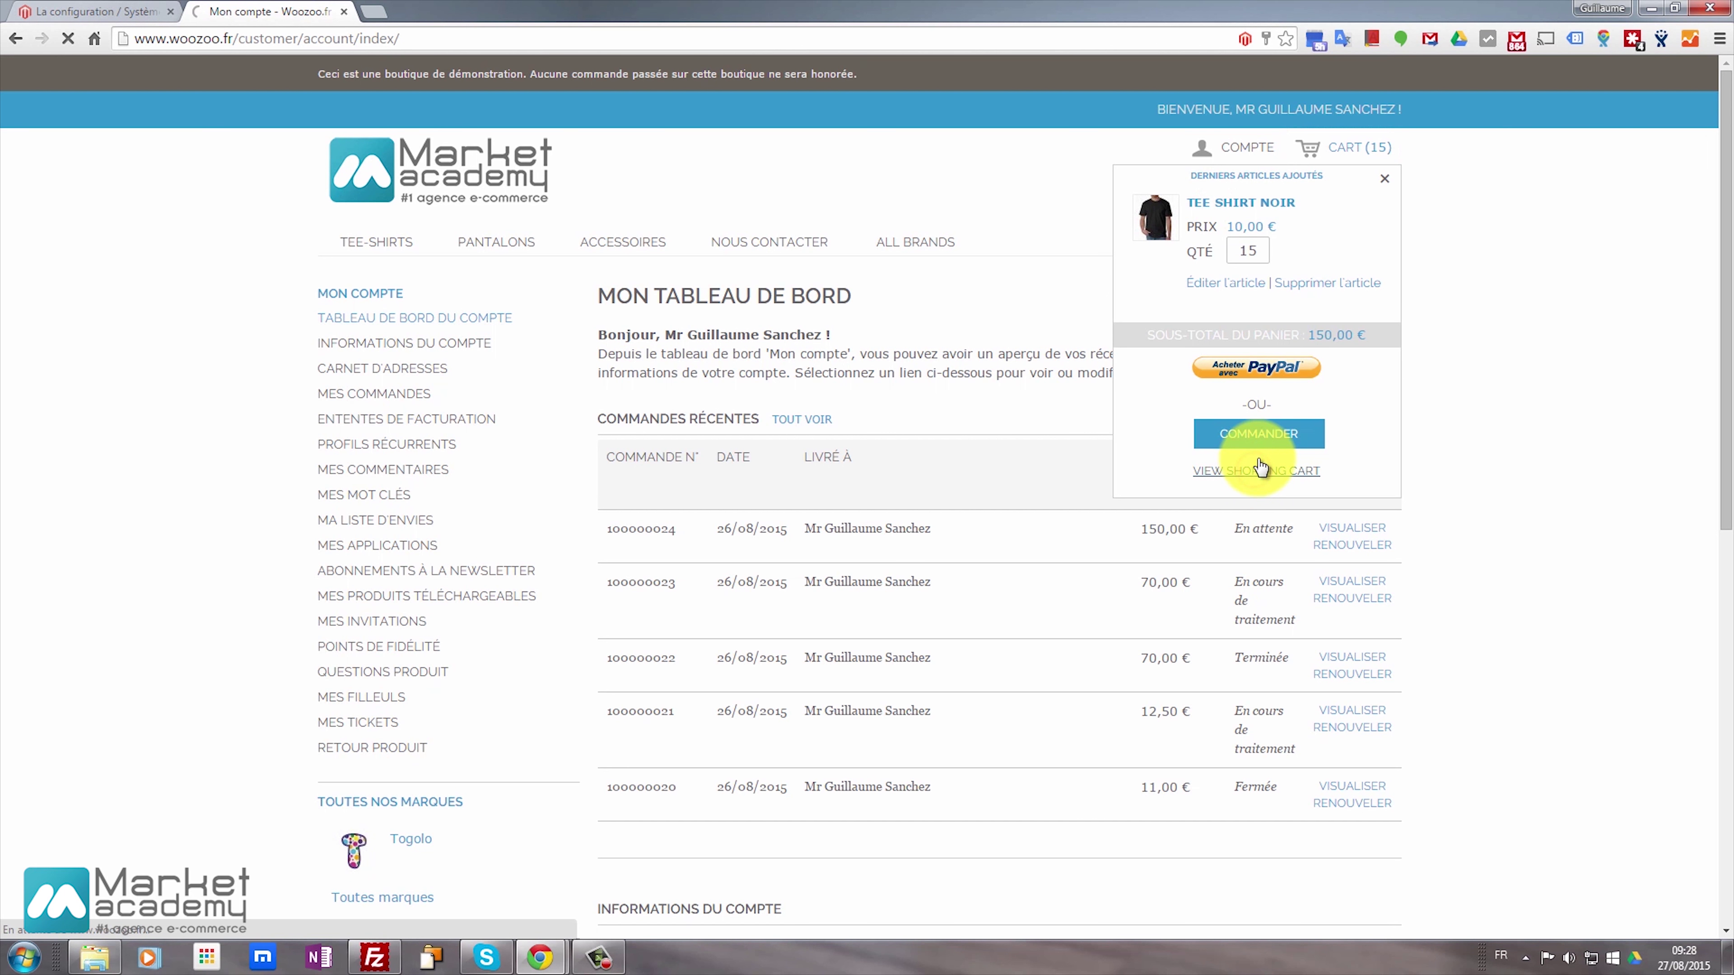
scroll(764, 478, "down", 3)
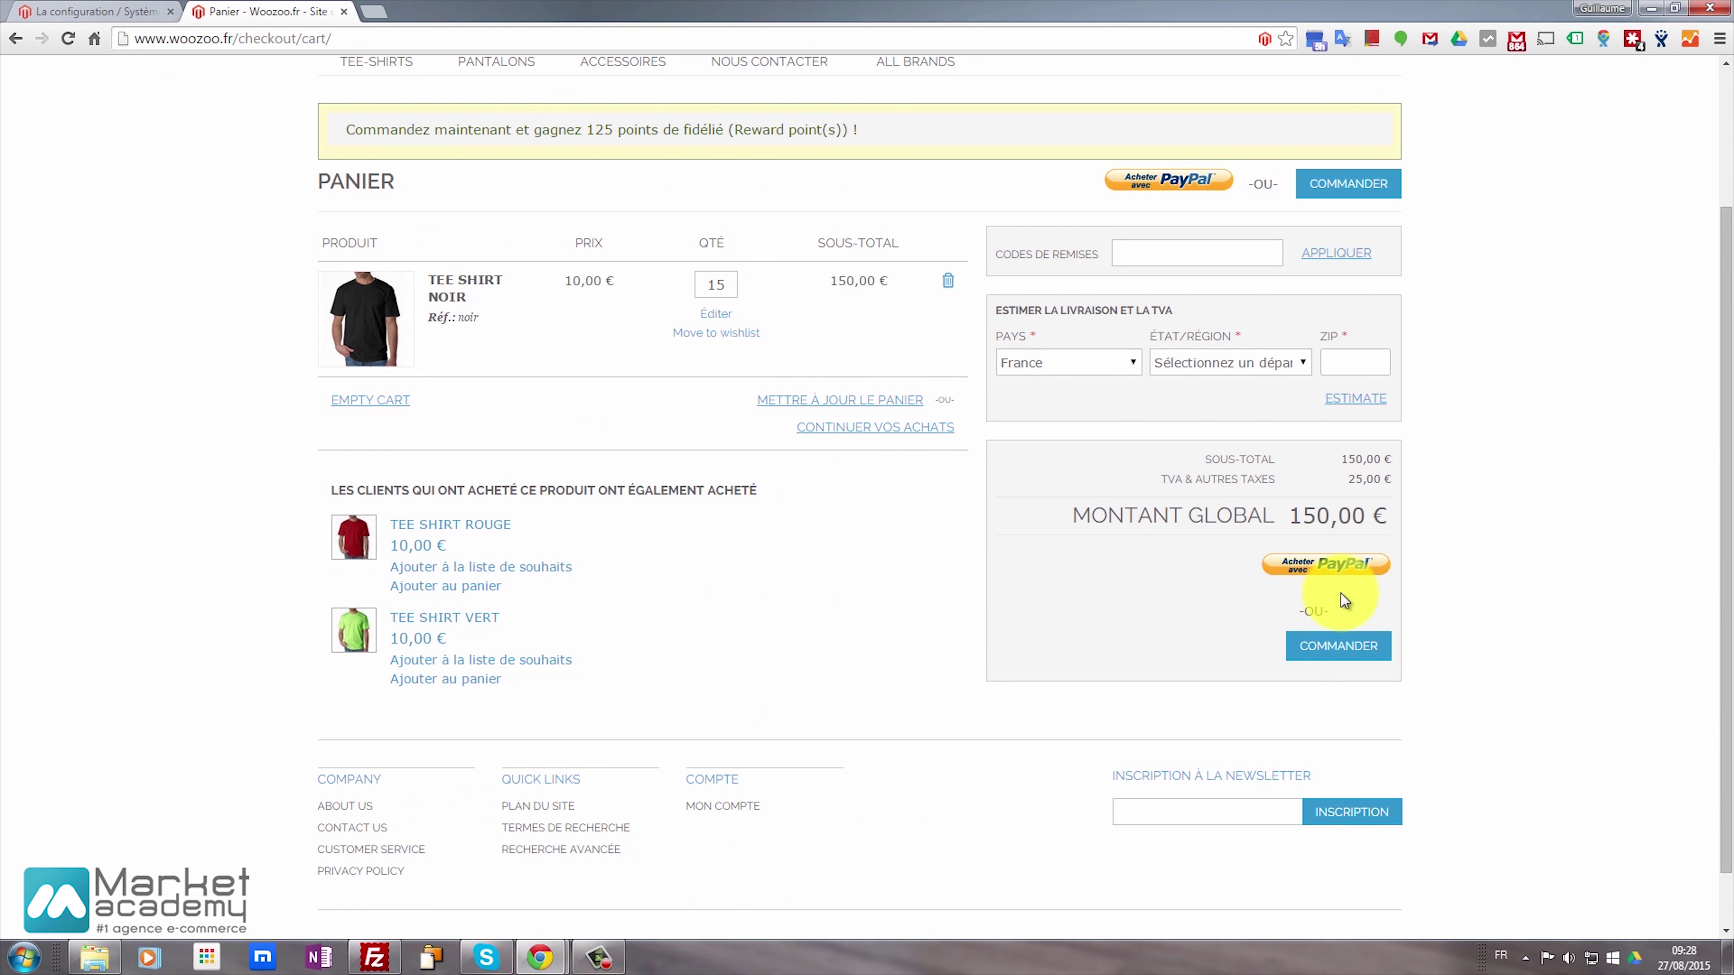
Proceed through checkout with the saved billing address, select Livraison gratuite as the shipping method, and return to the shopping cart
left_click(1326, 649)
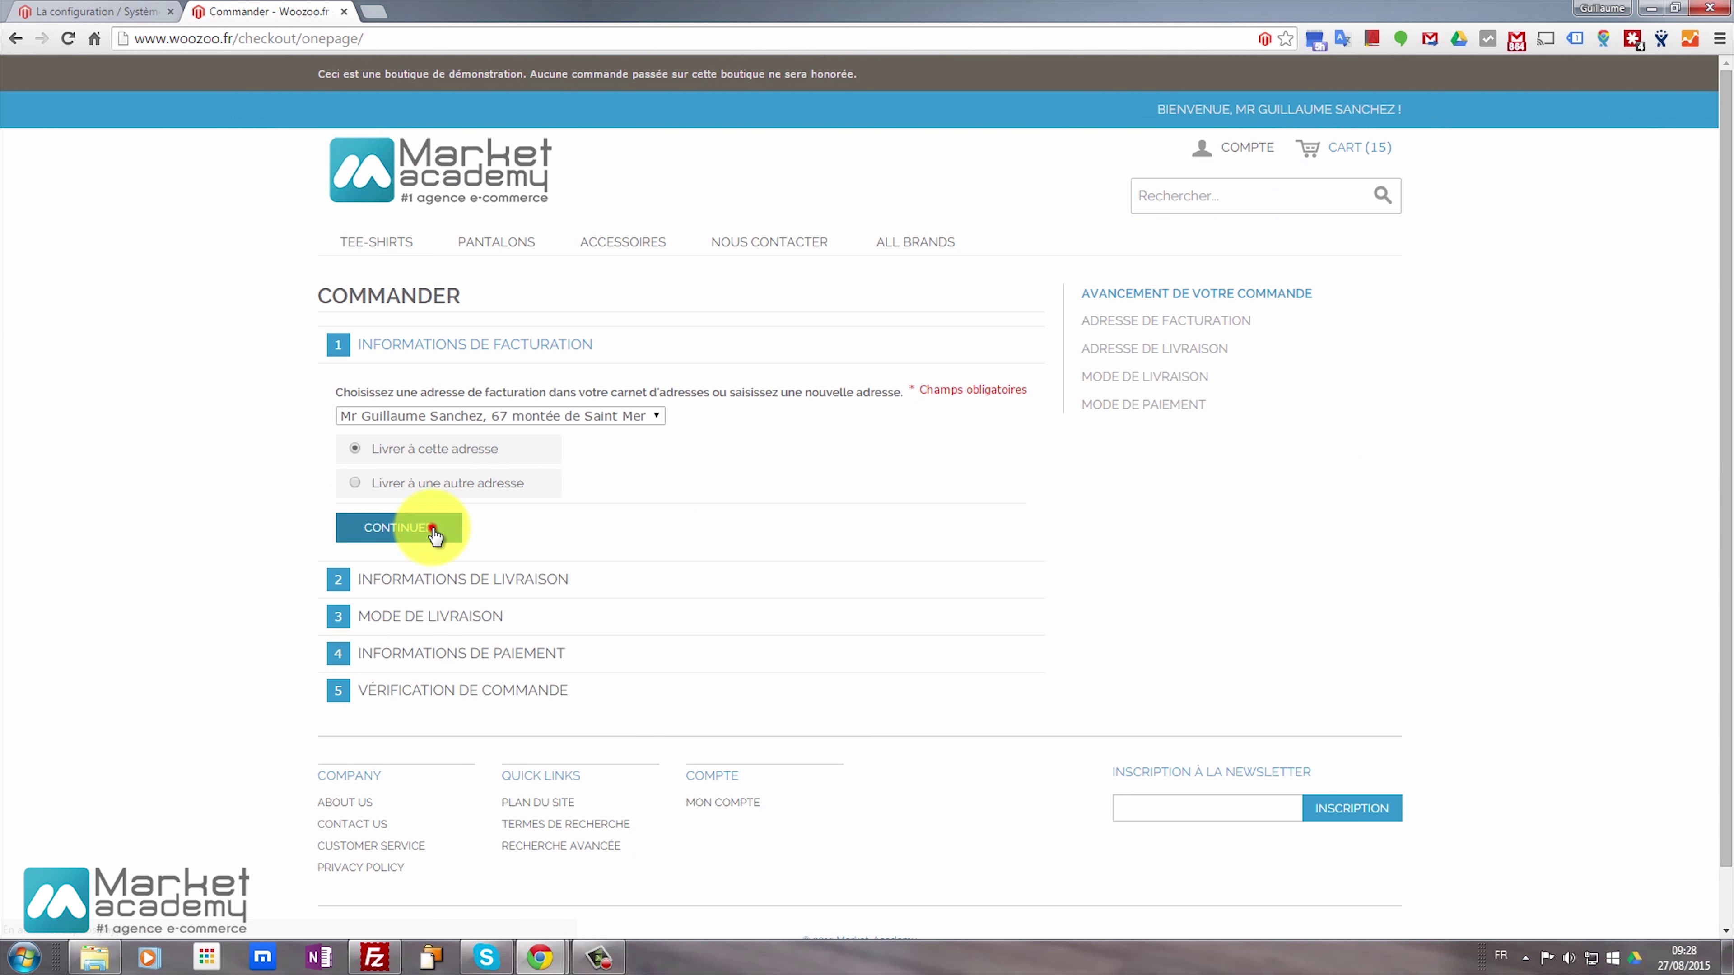
left_click(425, 529)
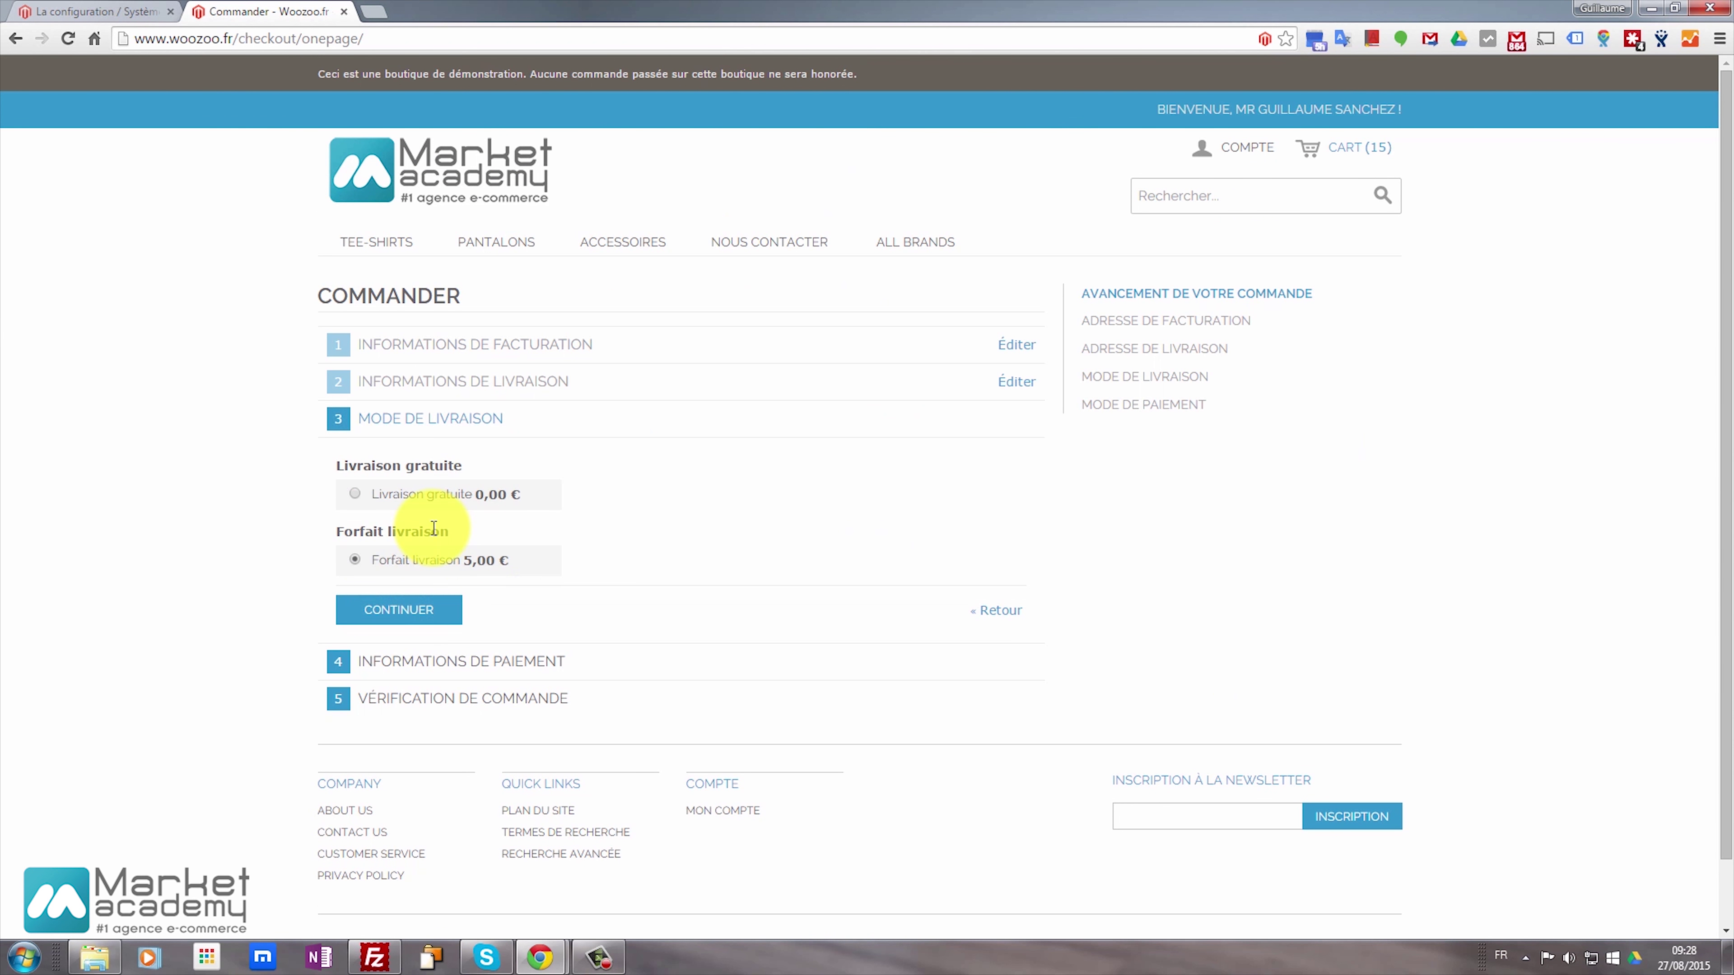
left_click(355, 498)
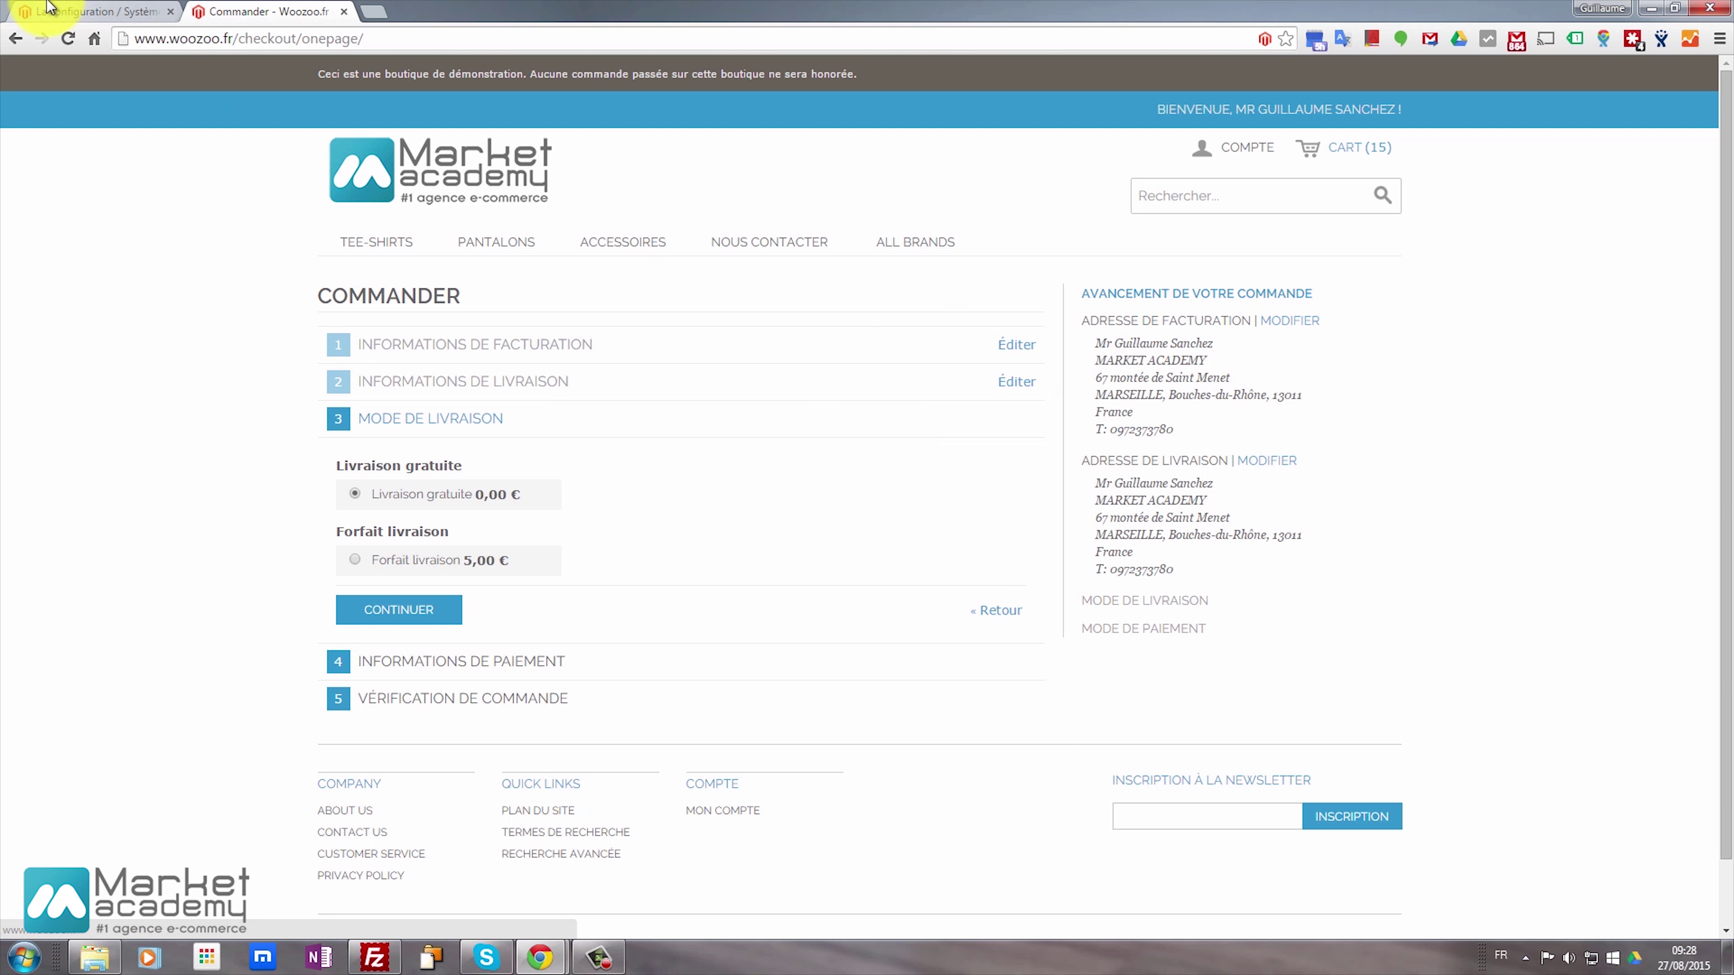
left_click(1343, 148)
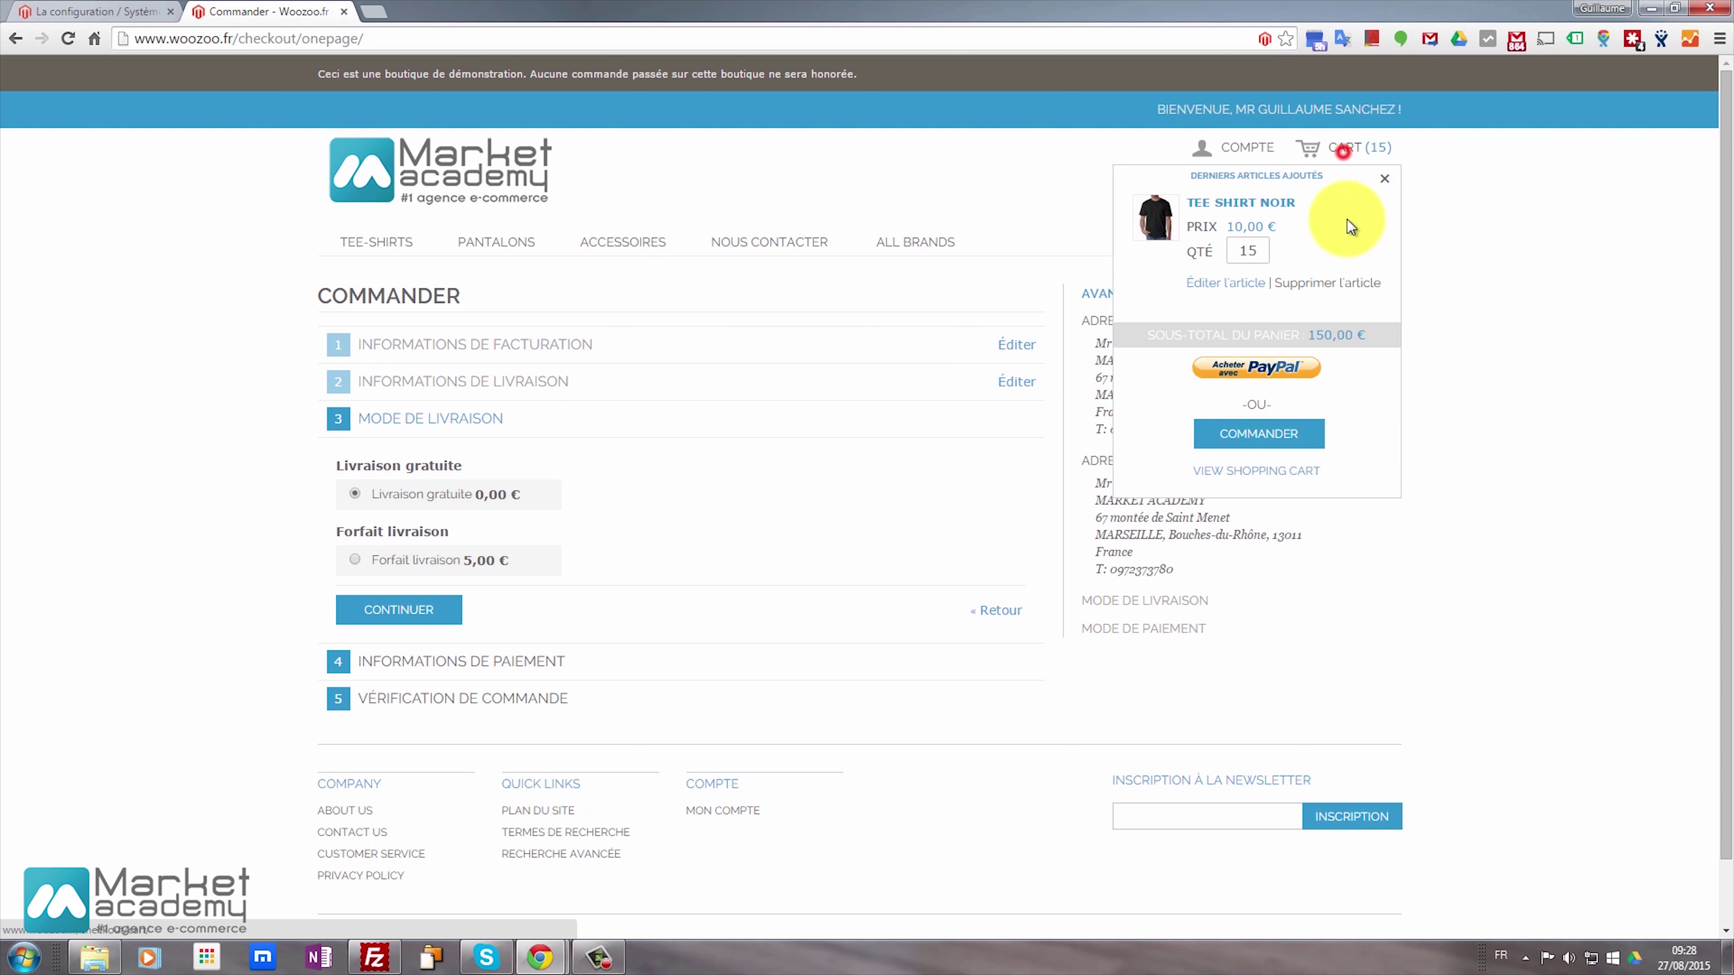
left_click(1283, 469)
Go back to the Magento admin and start a new cart price rule (Règles de prix panier)
key("ctrl+Tab")
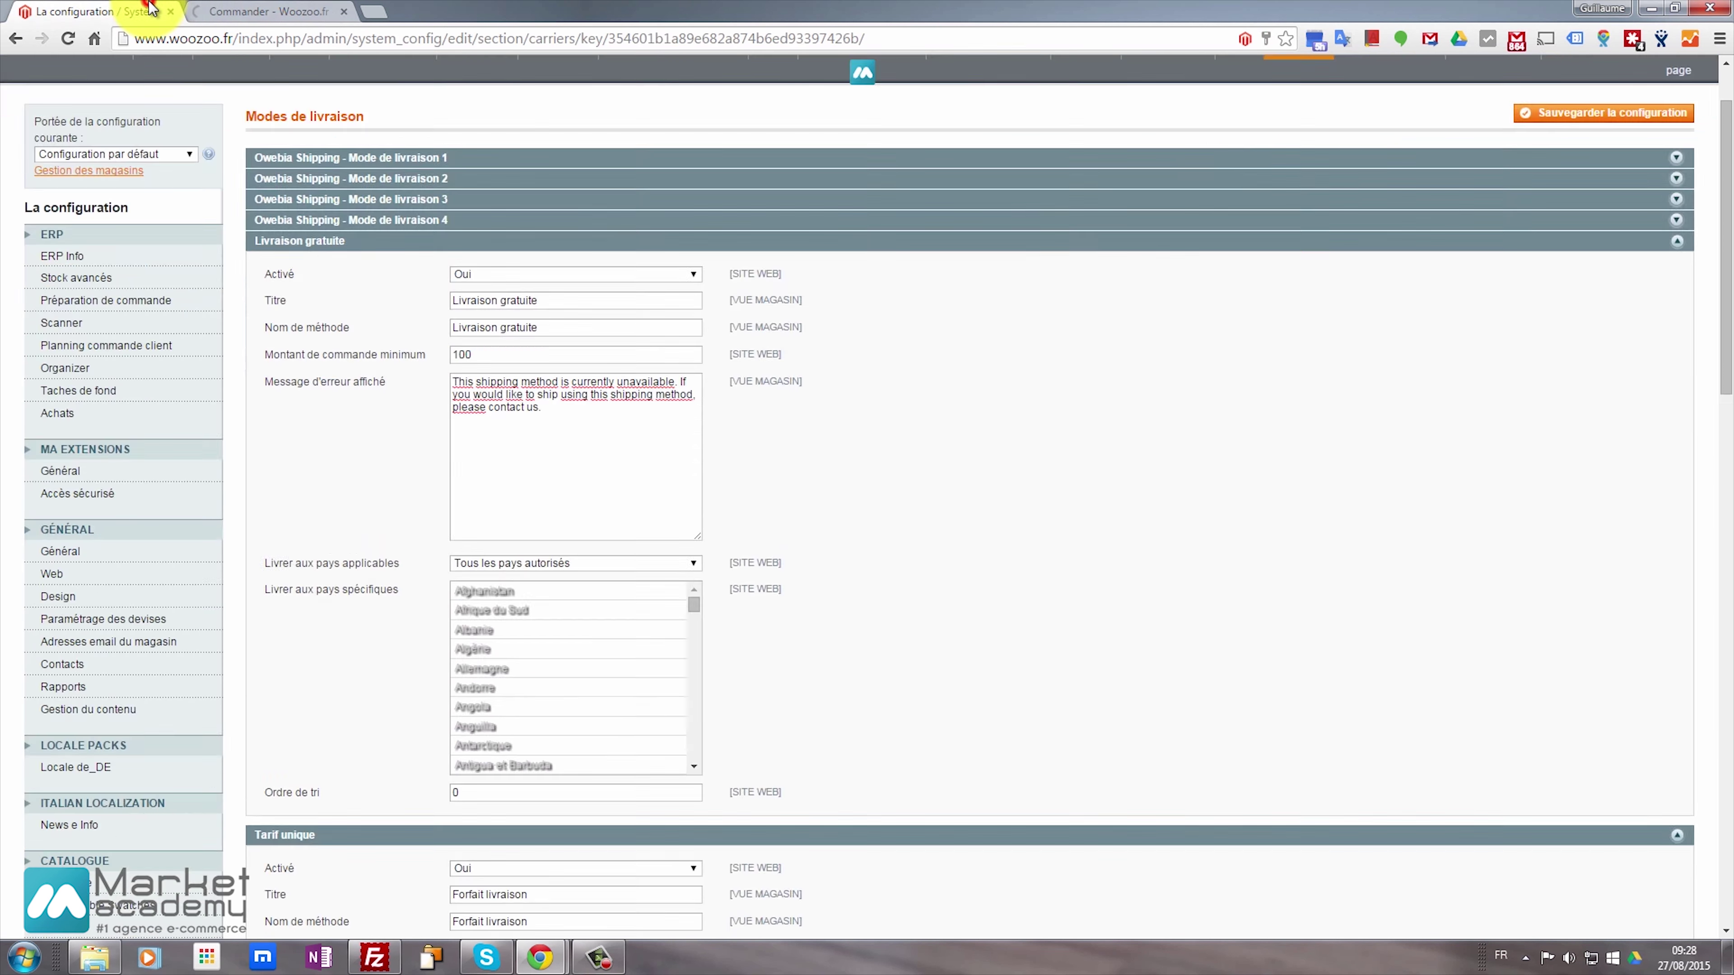
mouse_move(390, 130)
mouse_move(465, 133)
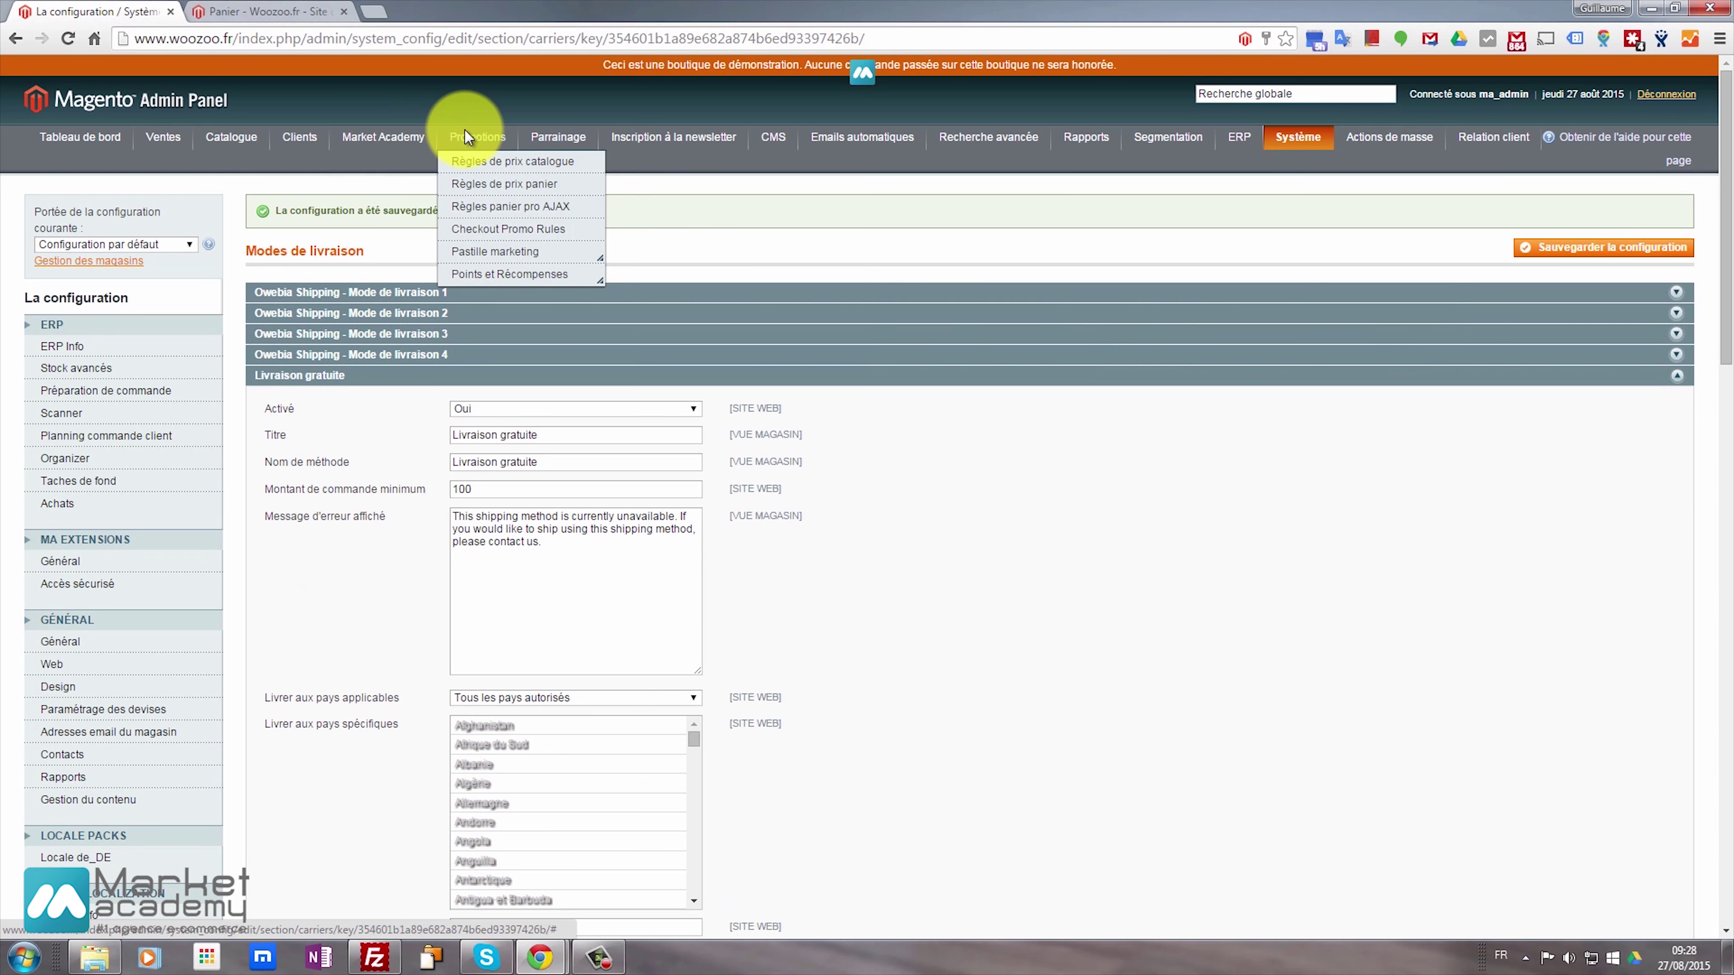
left_click(514, 184)
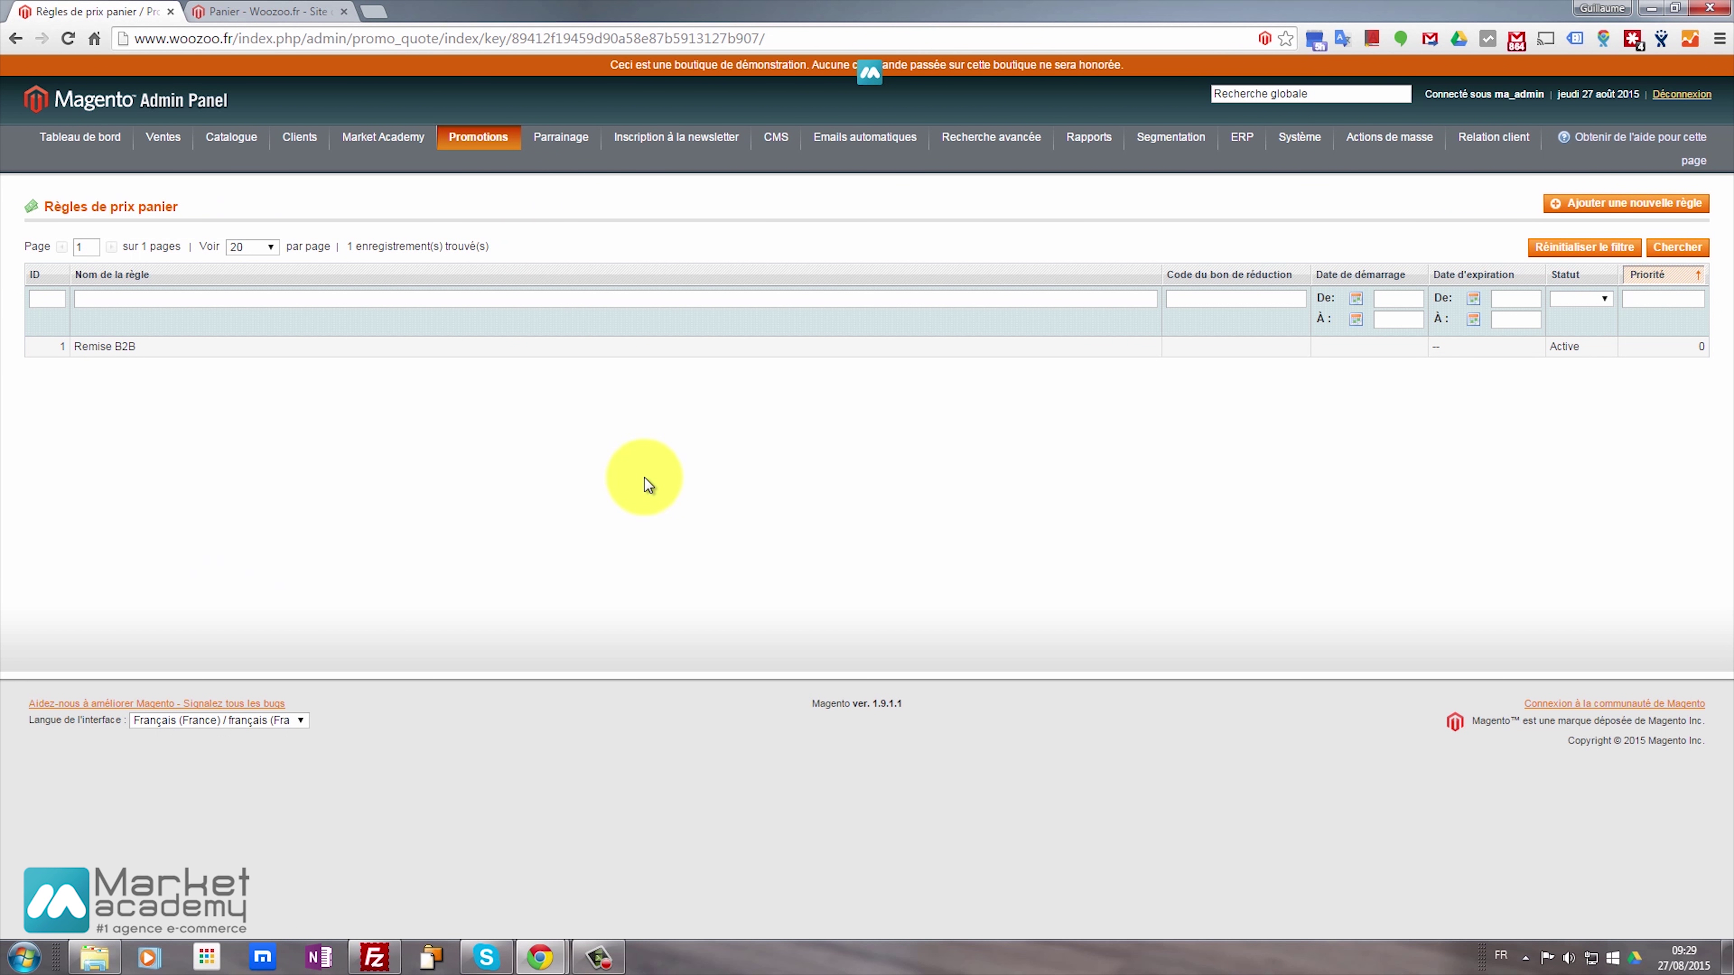
left_click(1658, 202)
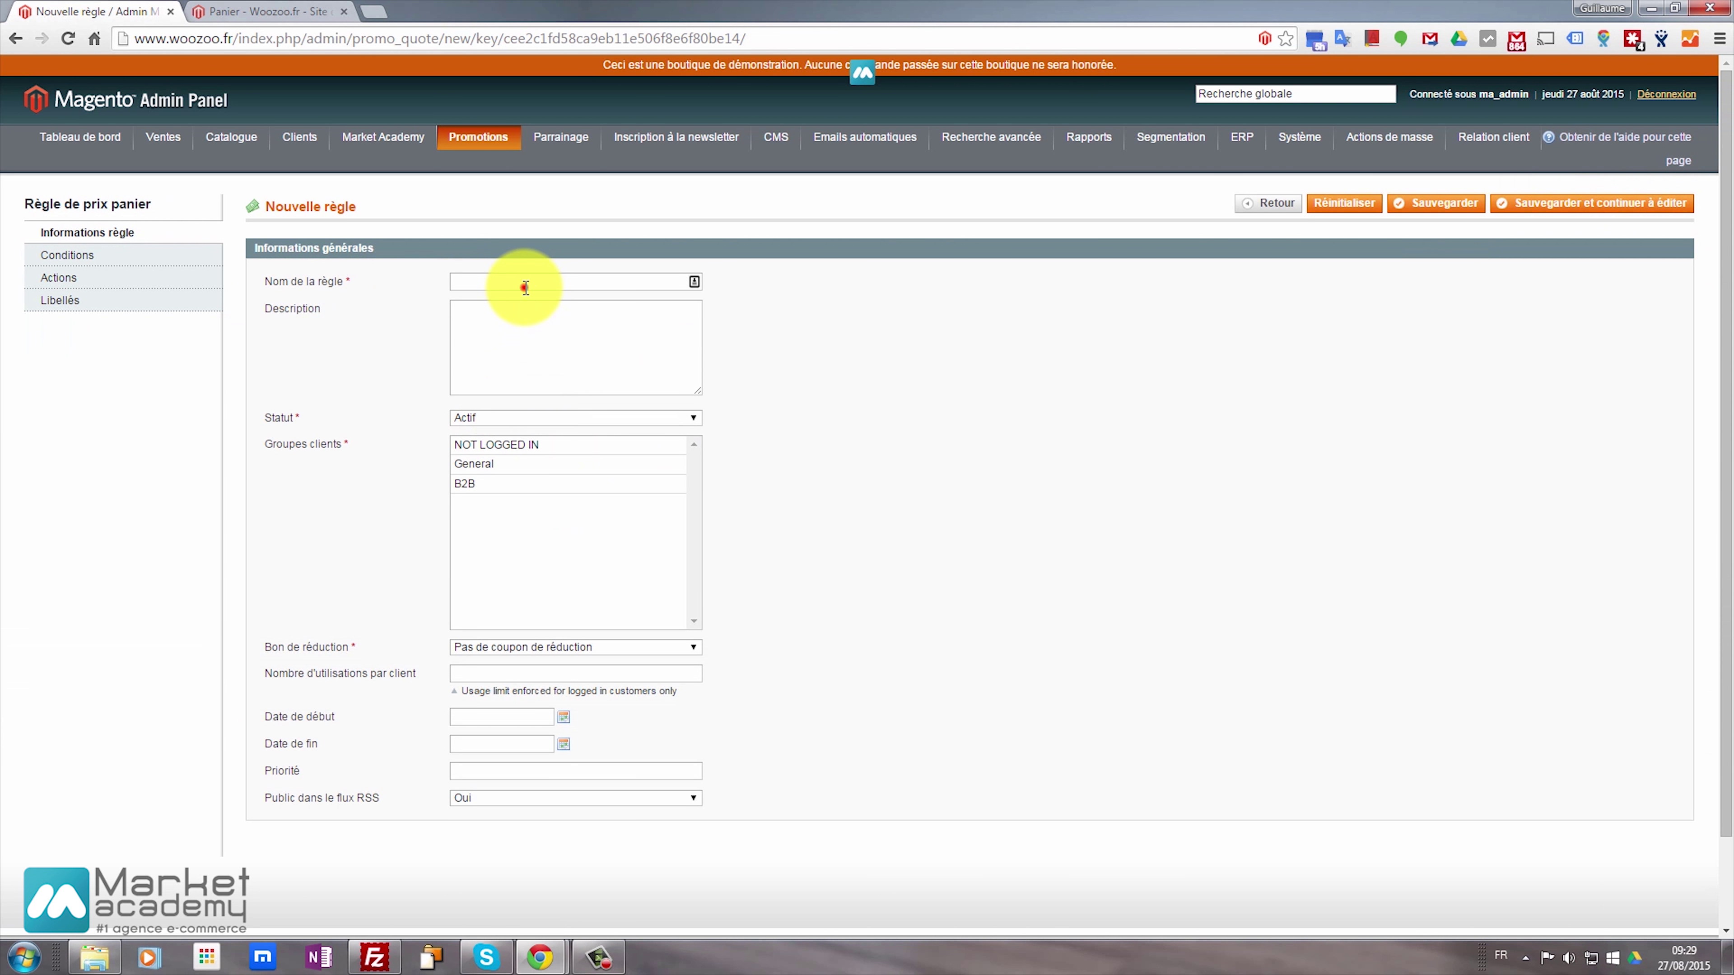
Name the rule "port offert tee-shirt", keep its status Actif, and assign the customer groups NOT LOGGED IN, General and B2B
left_click(525, 287)
type("port offe")
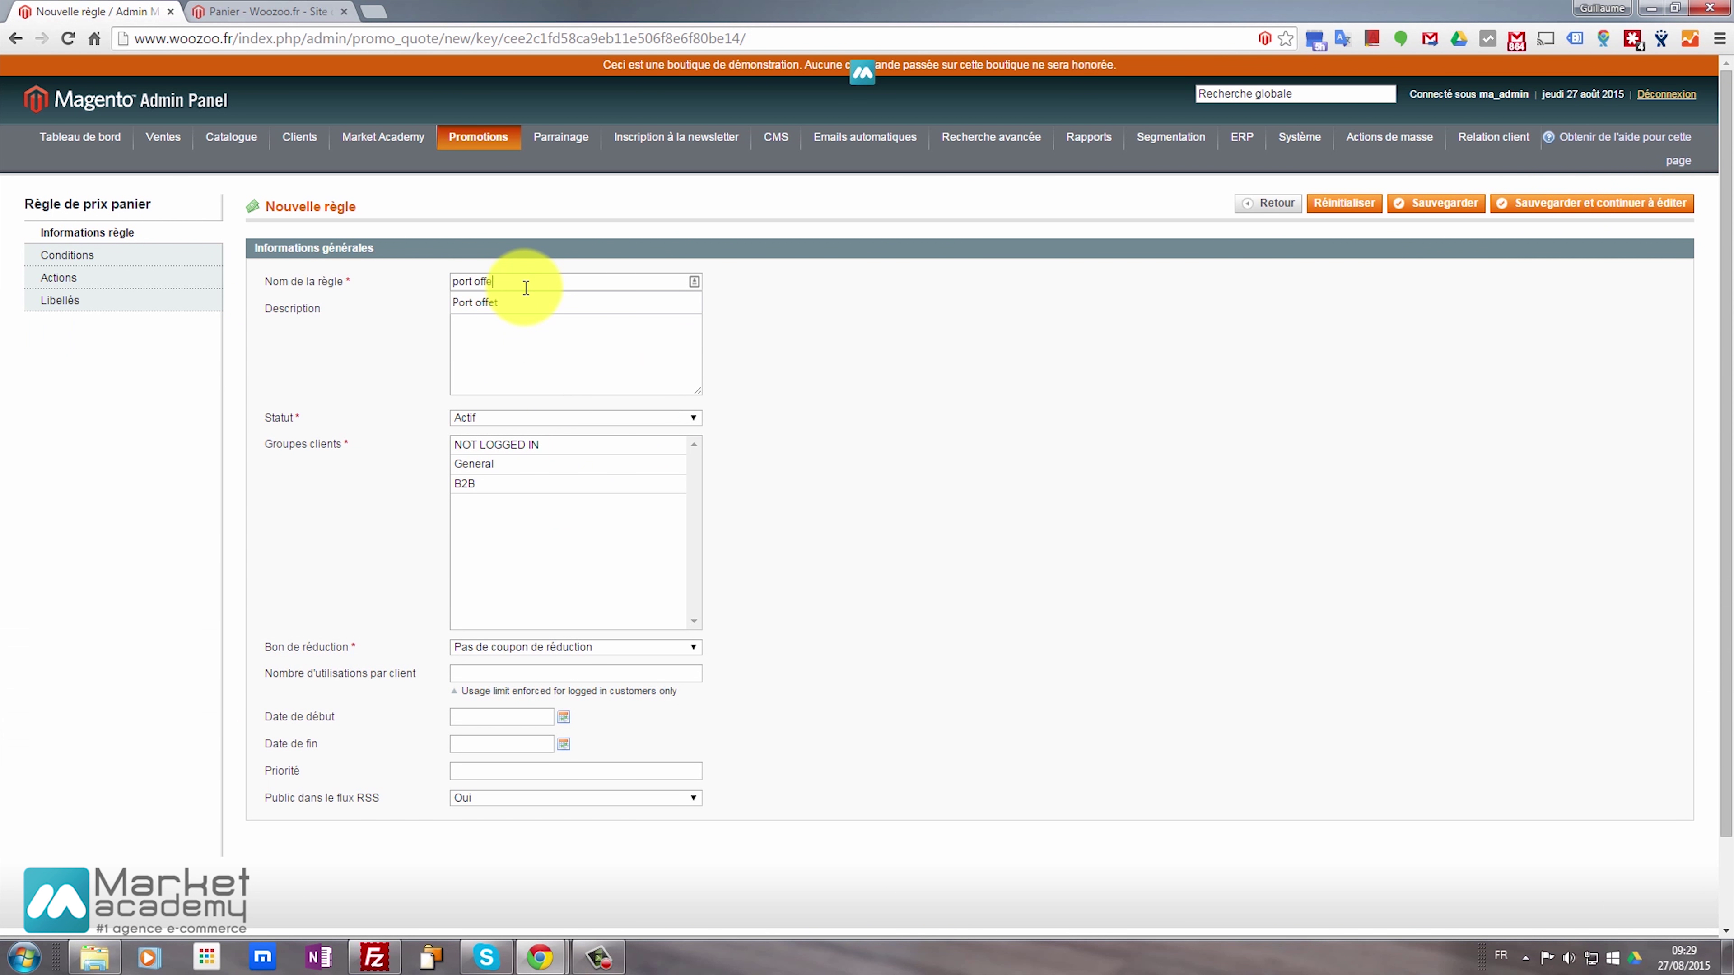
type("rt tee-shirt")
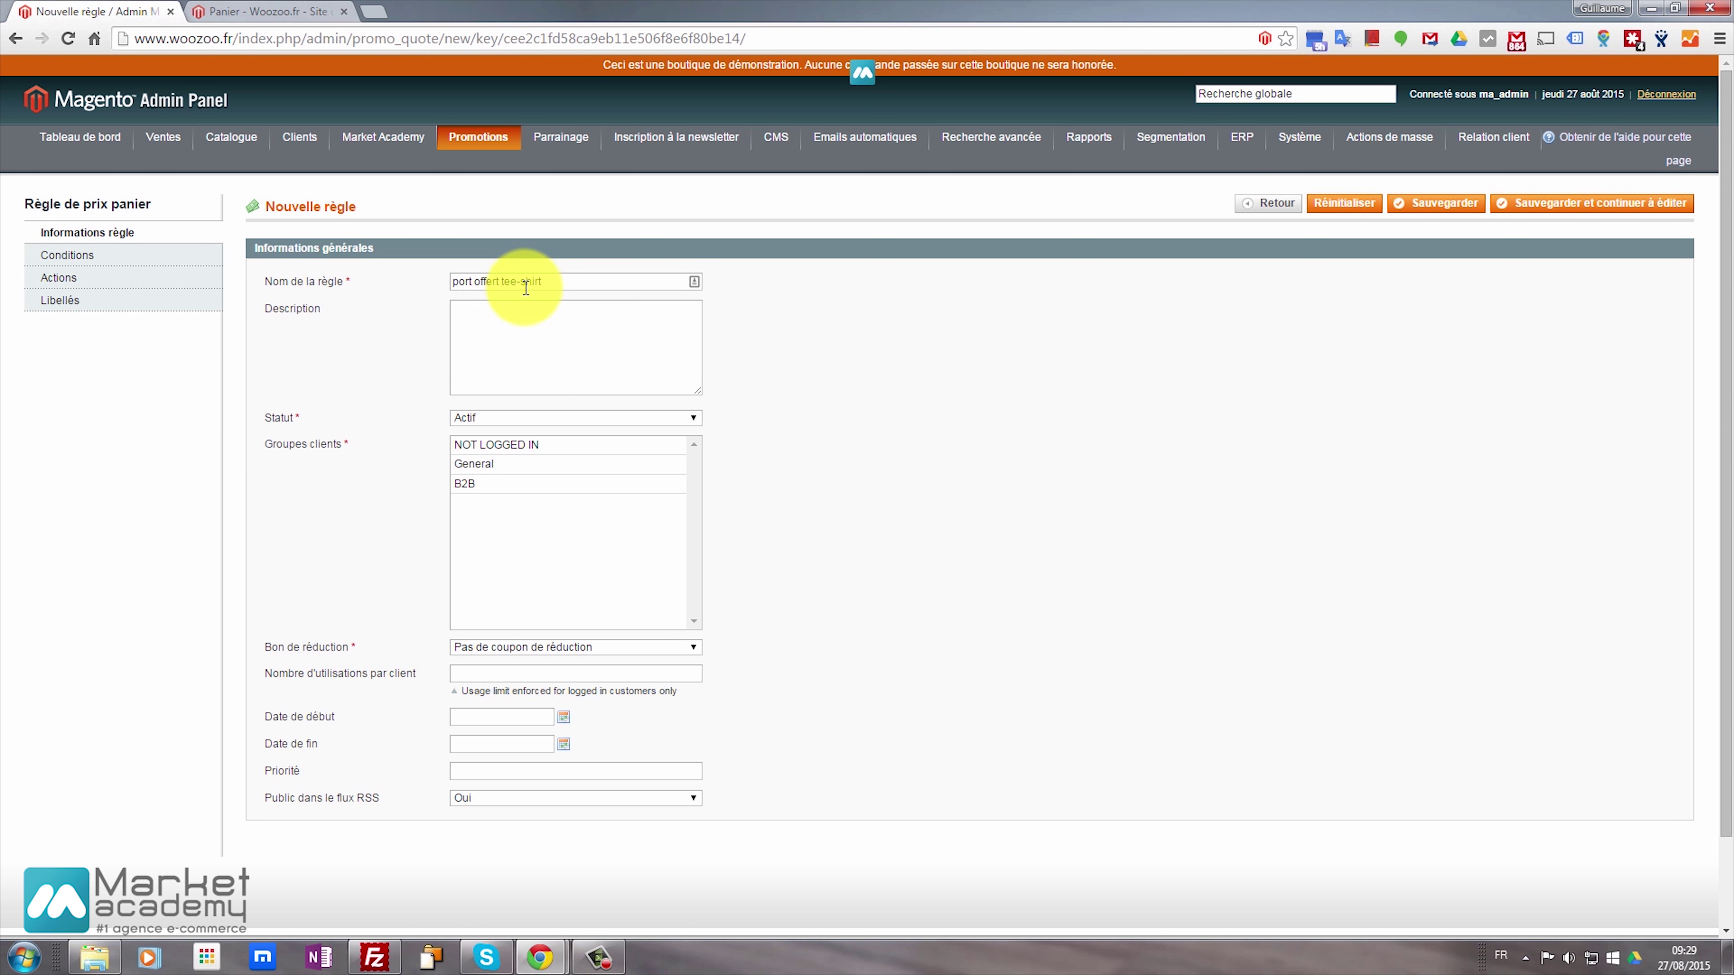
left_click(544, 418)
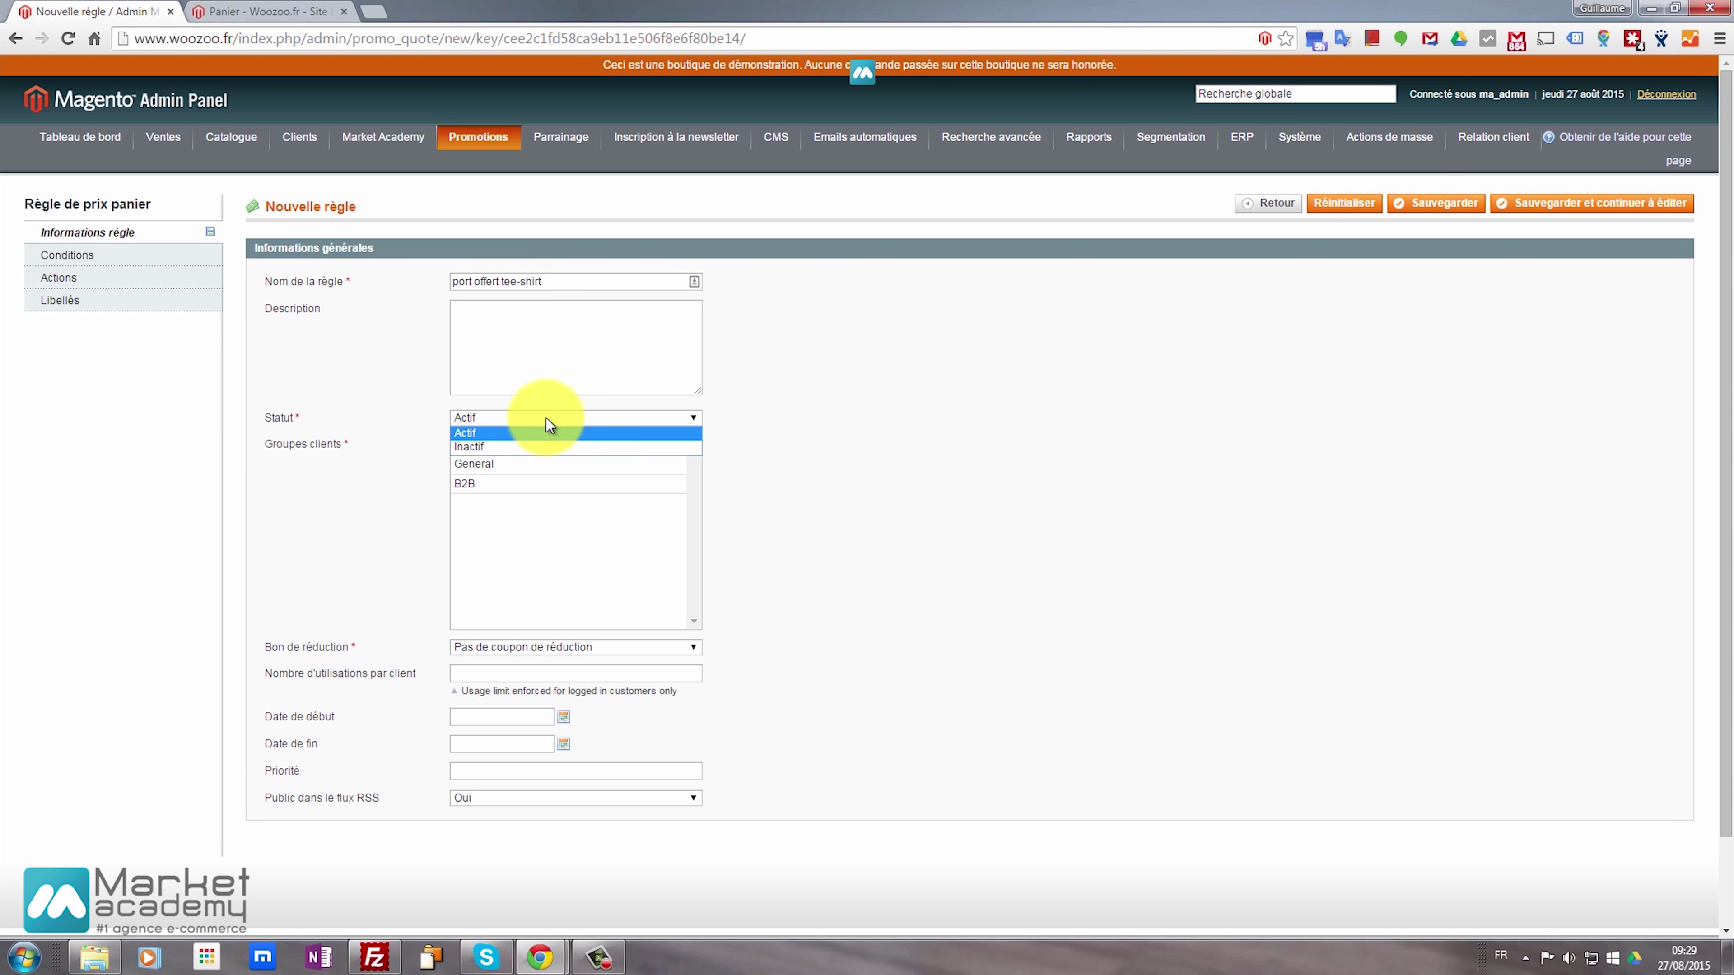
left_click(575, 433)
left_click(533, 445)
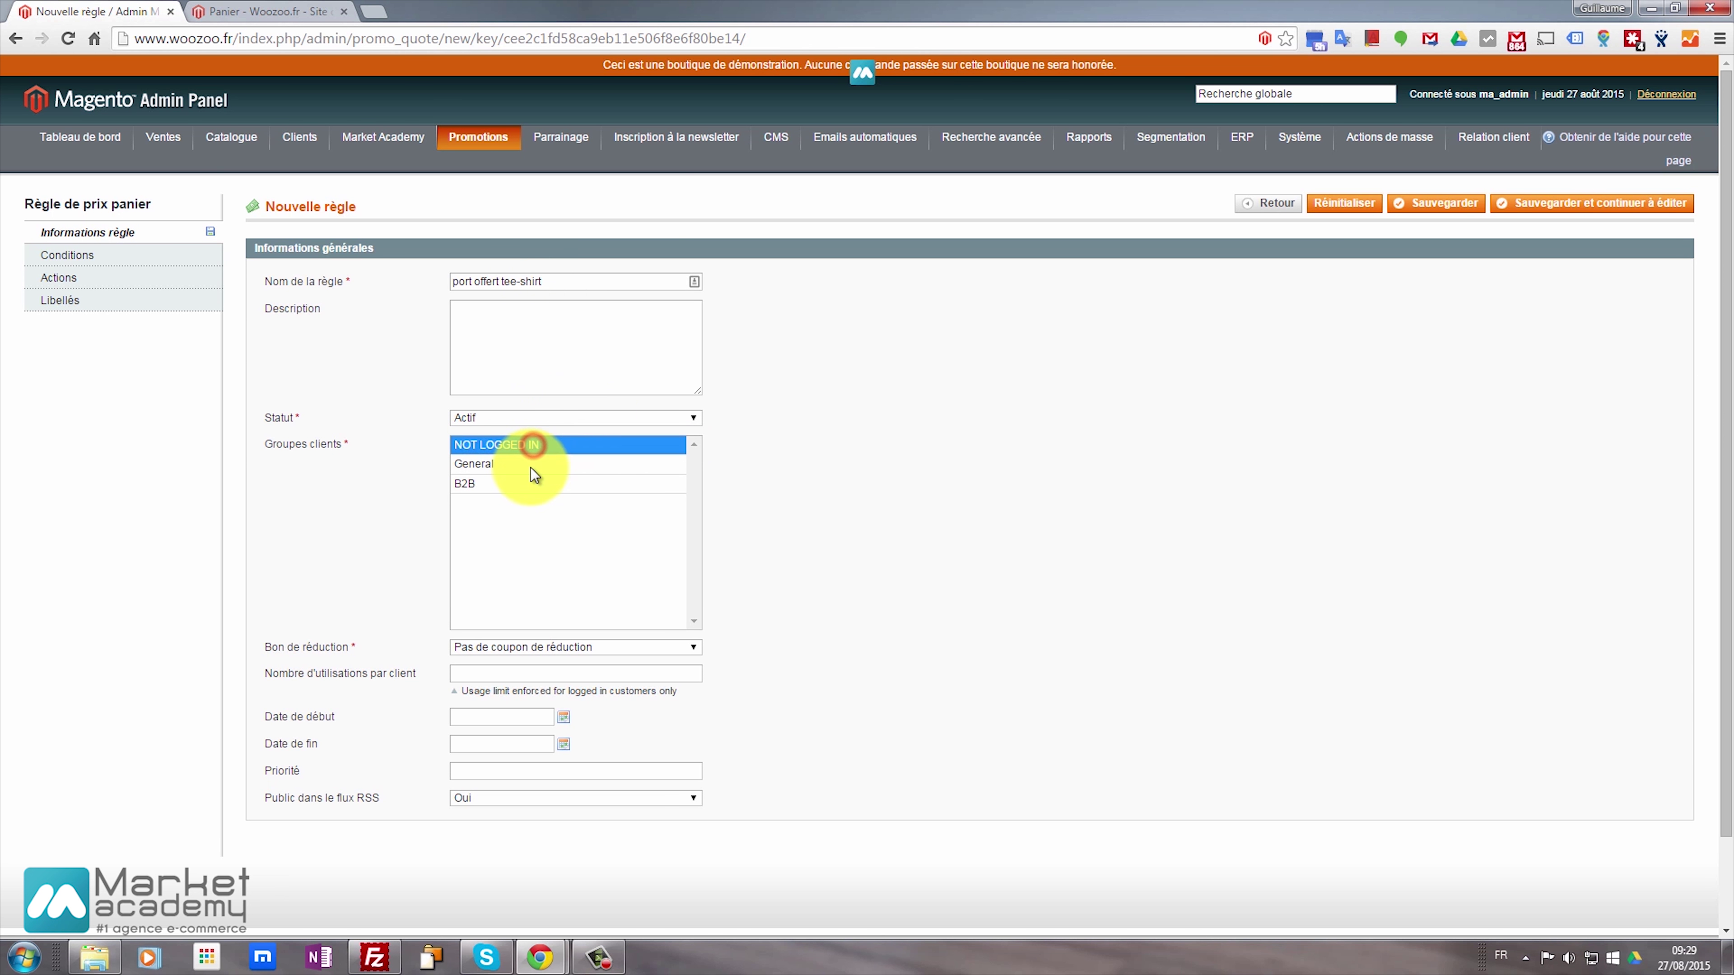
left_click(504, 484, "shift")
left_click(541, 647)
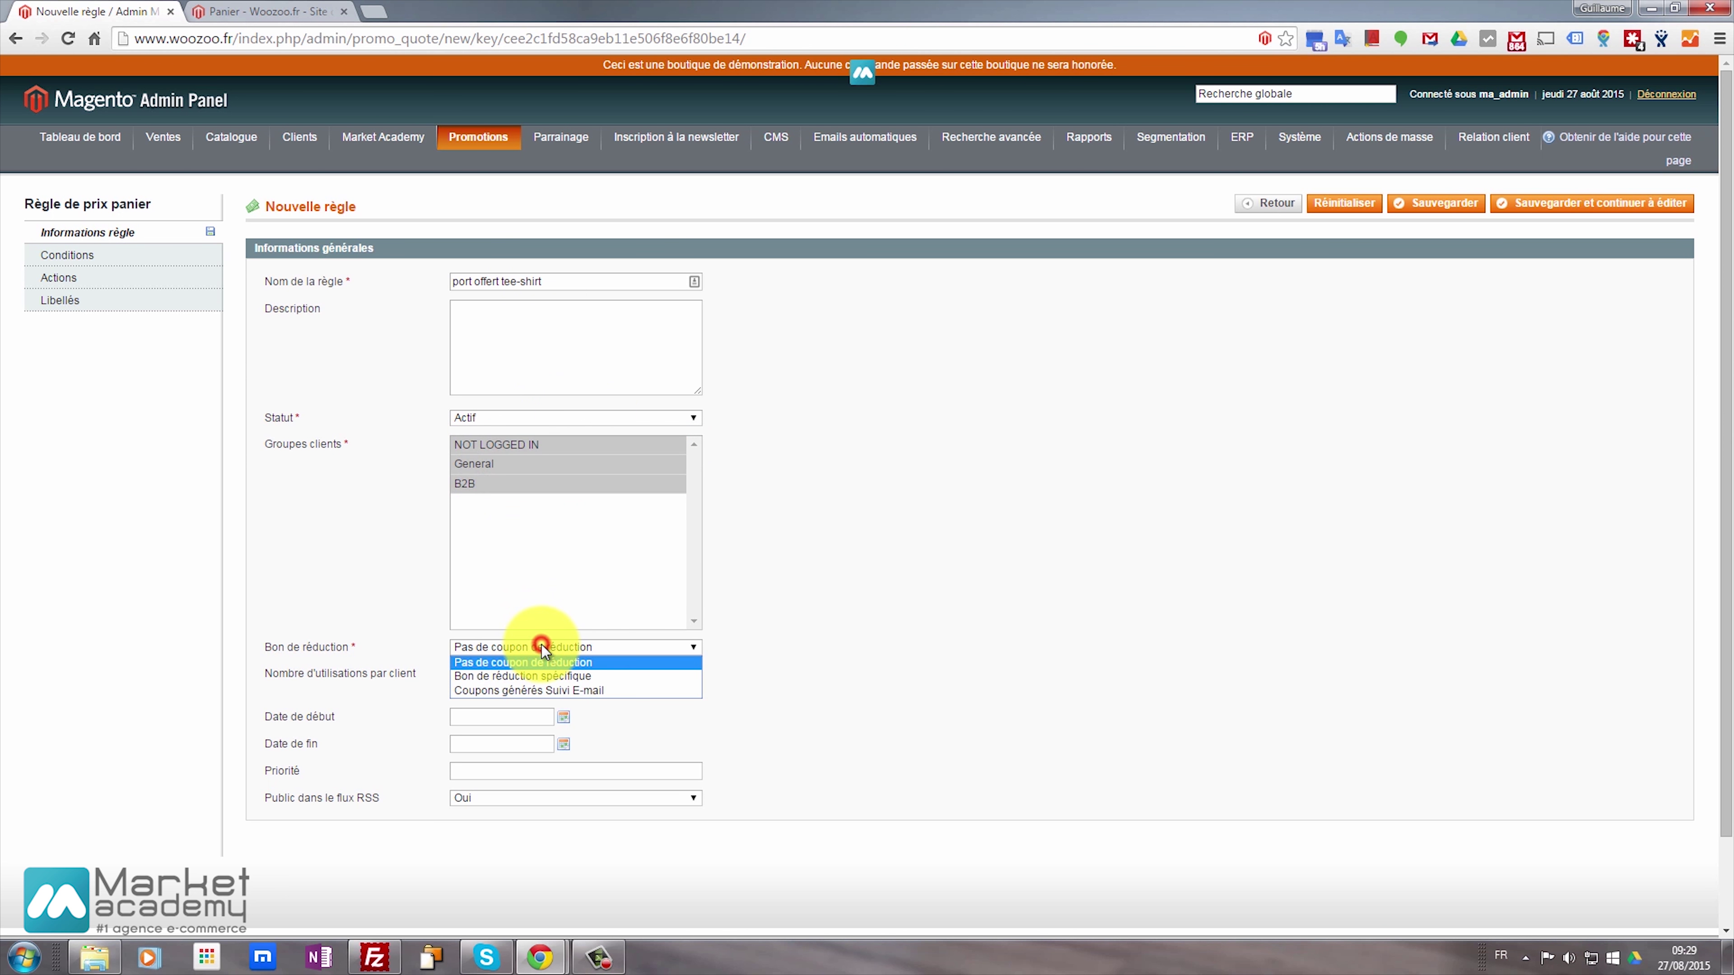
left_click(537, 675)
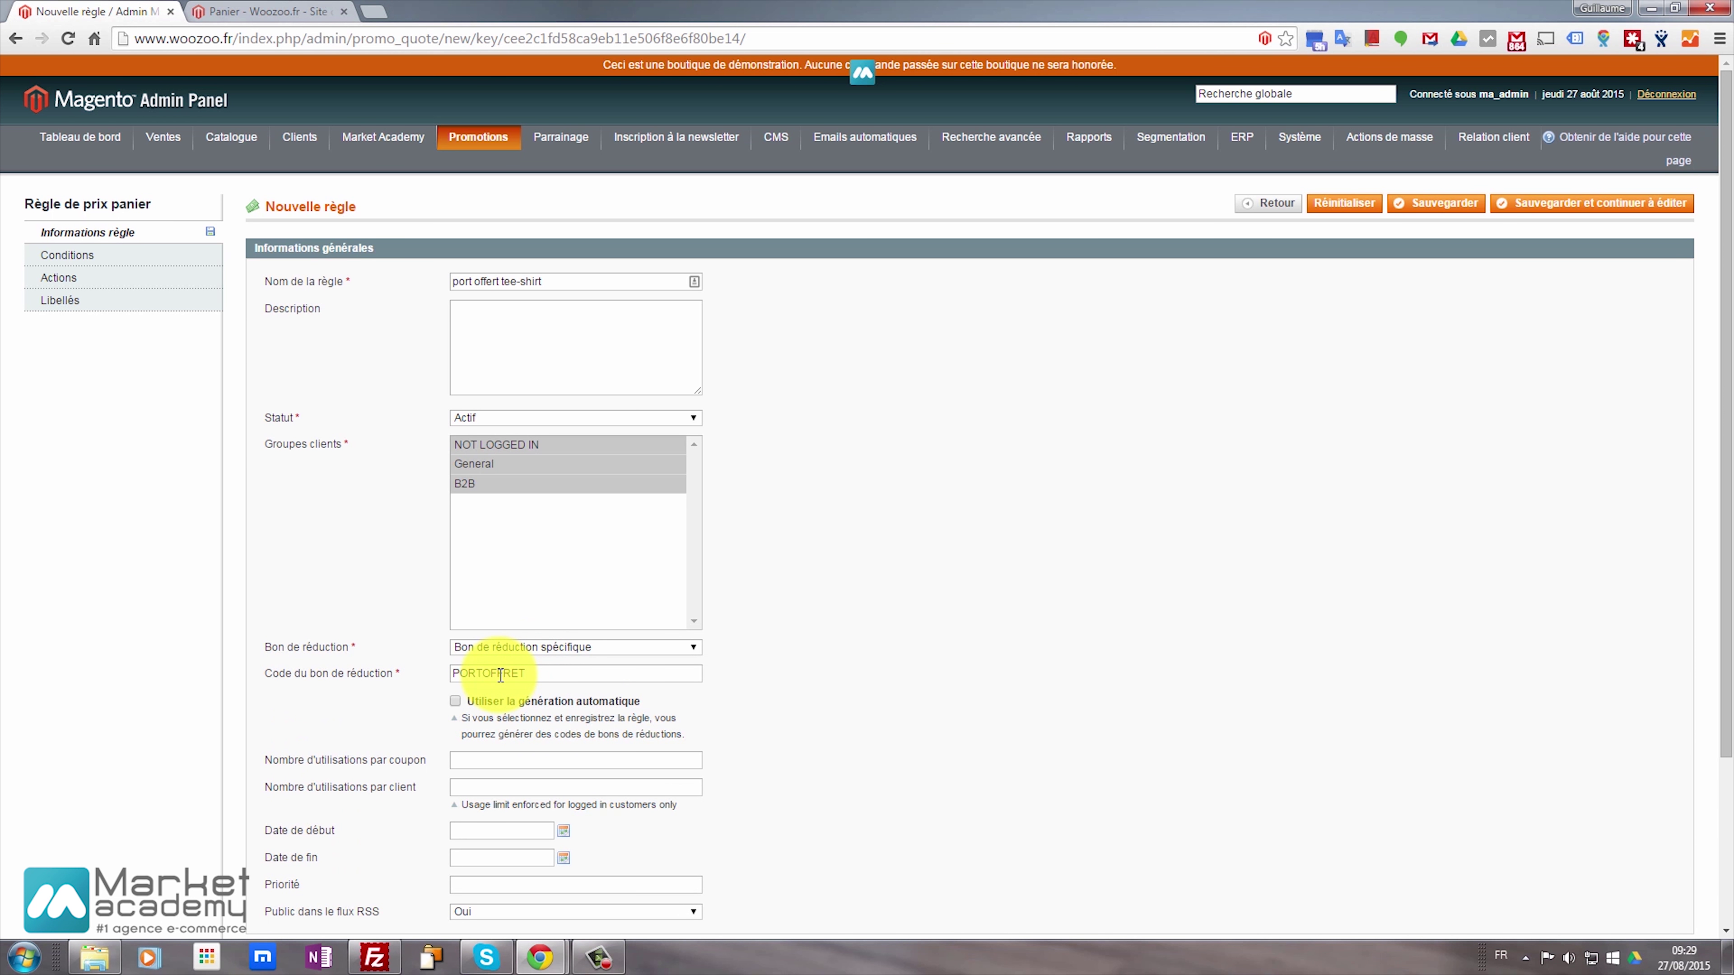
key("BackSpace")
key("BackSpace")
left_click_drag(528, 674, 348, 665)
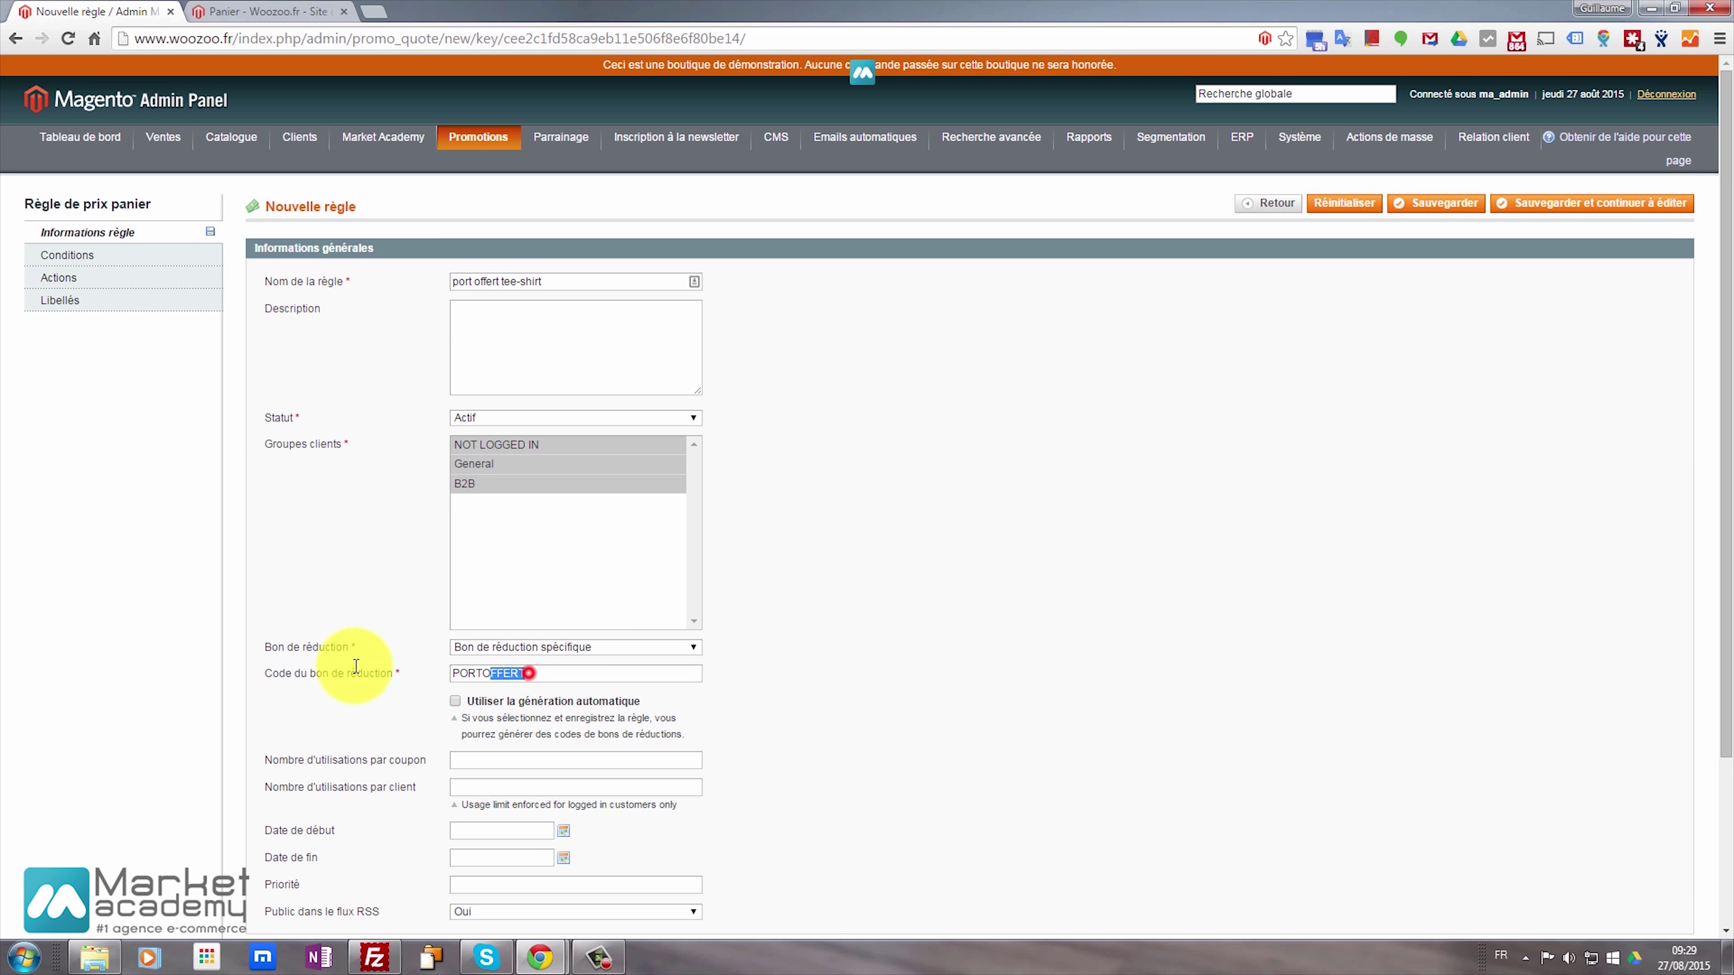
key("BackSpace")
left_click(573, 647)
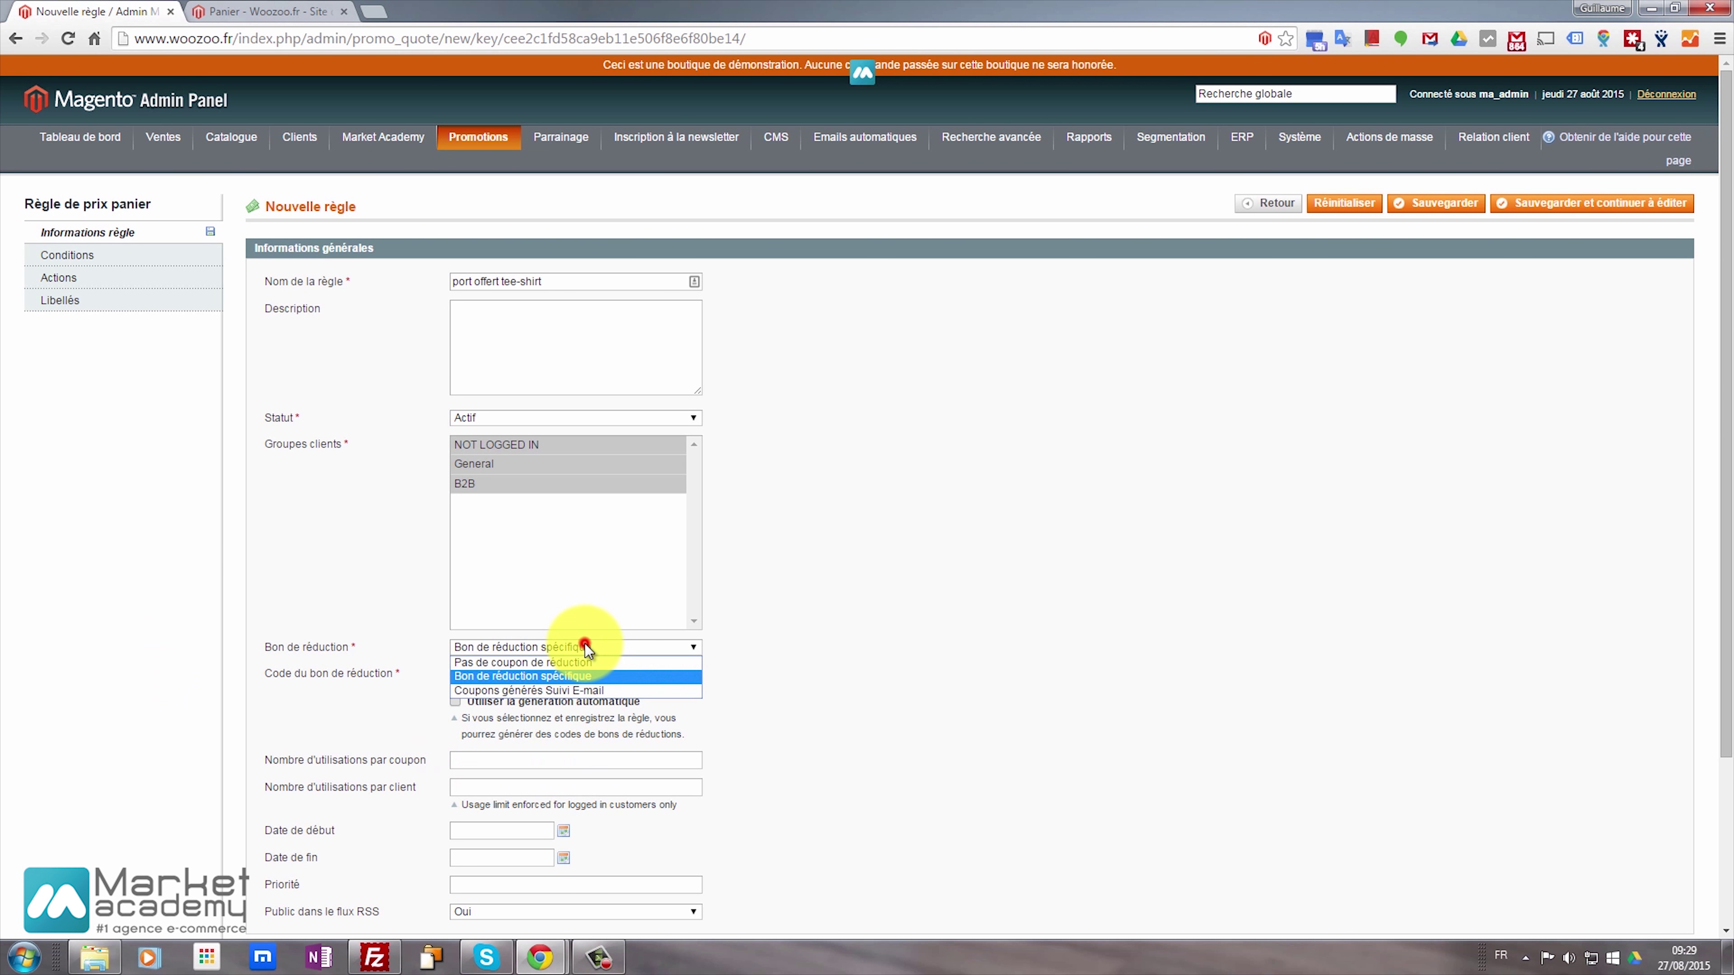
left_click(554, 659)
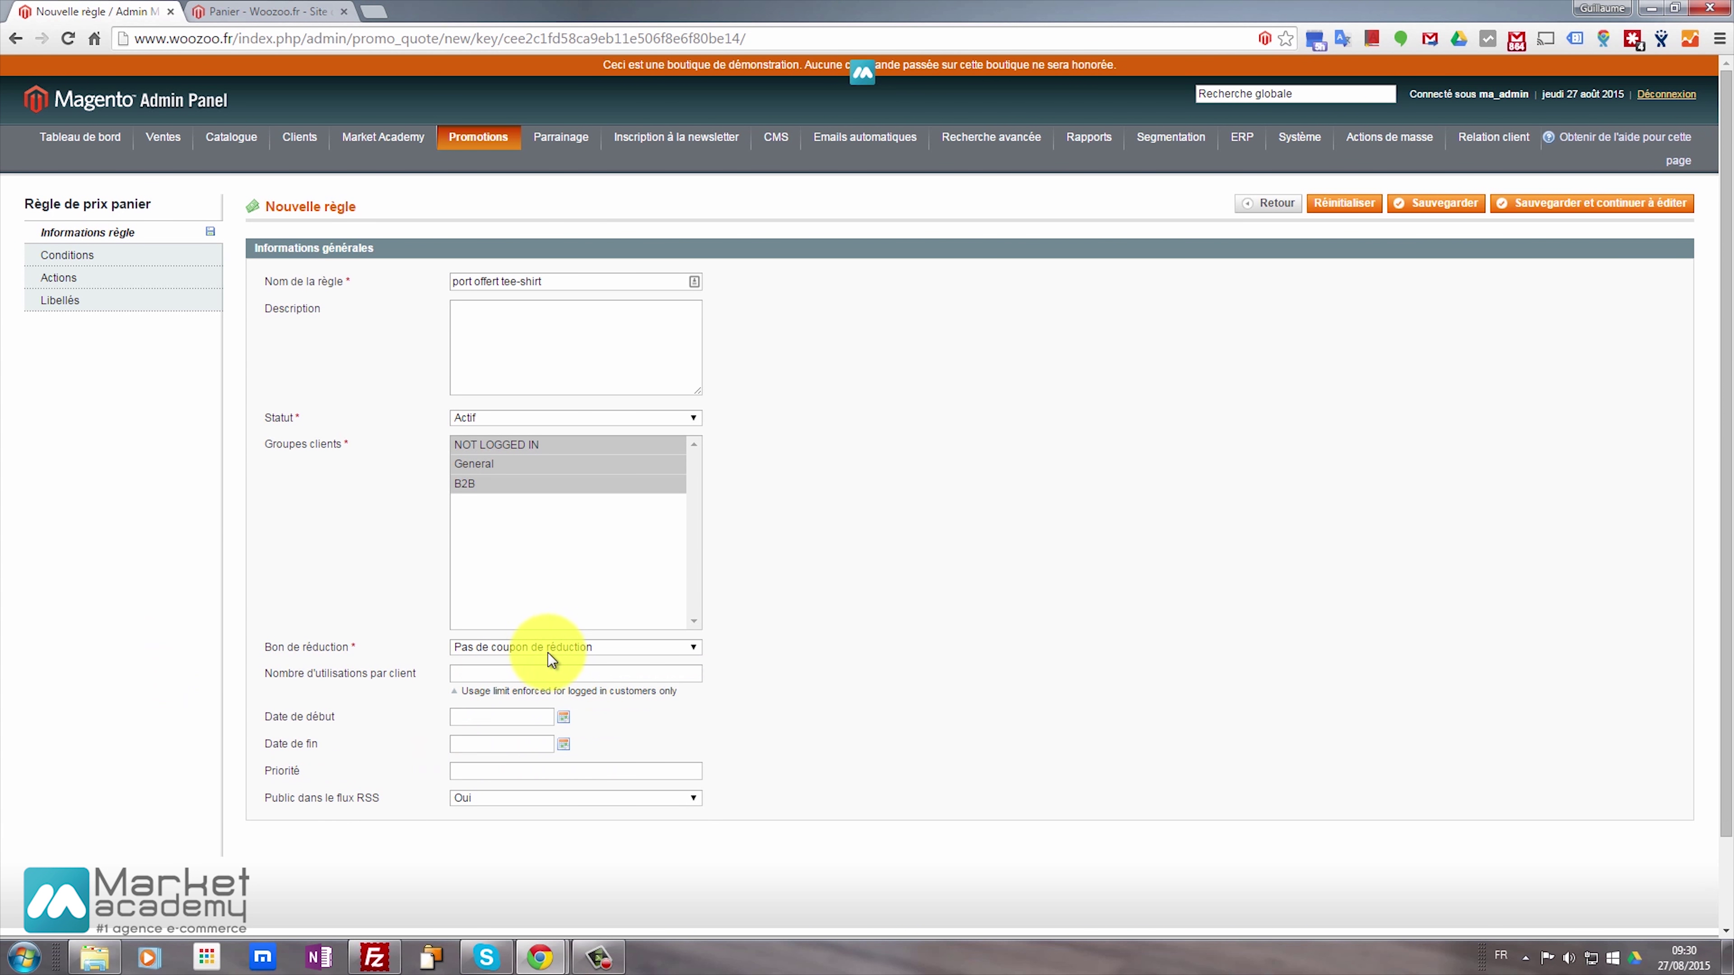
Set the rule's start and end dates to 27/08/2015 and its RSS feed publication to Non, leaving the priority empty
scroll(341, 689, "down", 2)
left_click(481, 565)
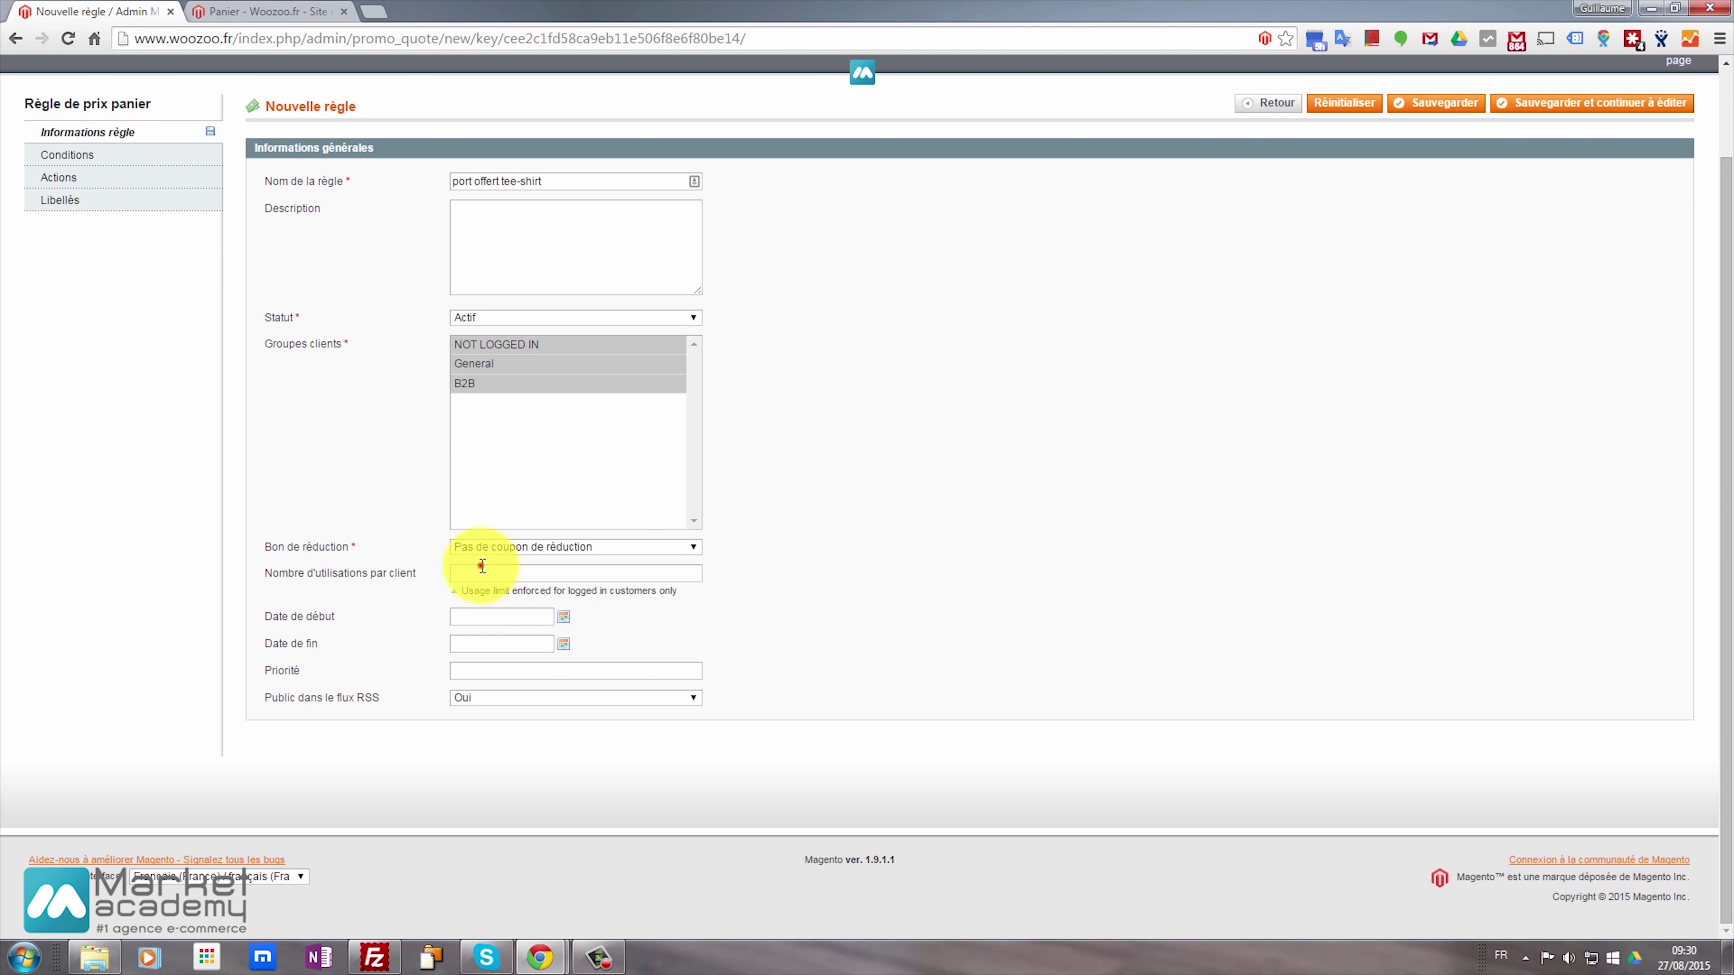
left_click(563, 617)
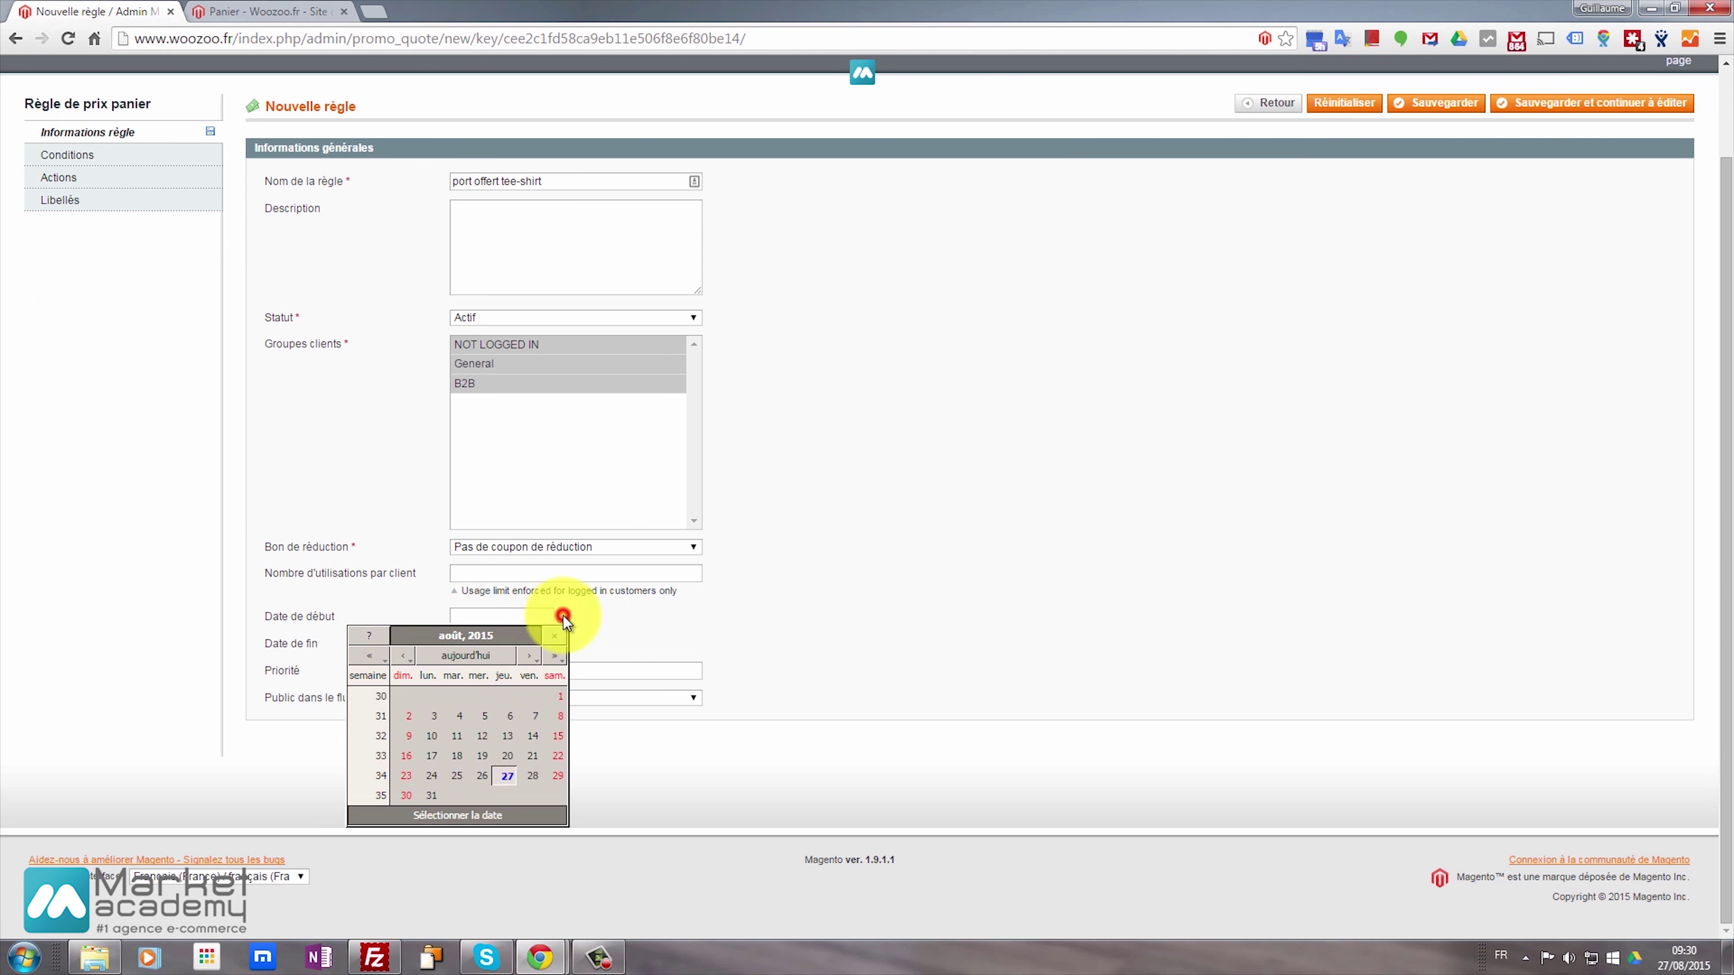
left_click(502, 772)
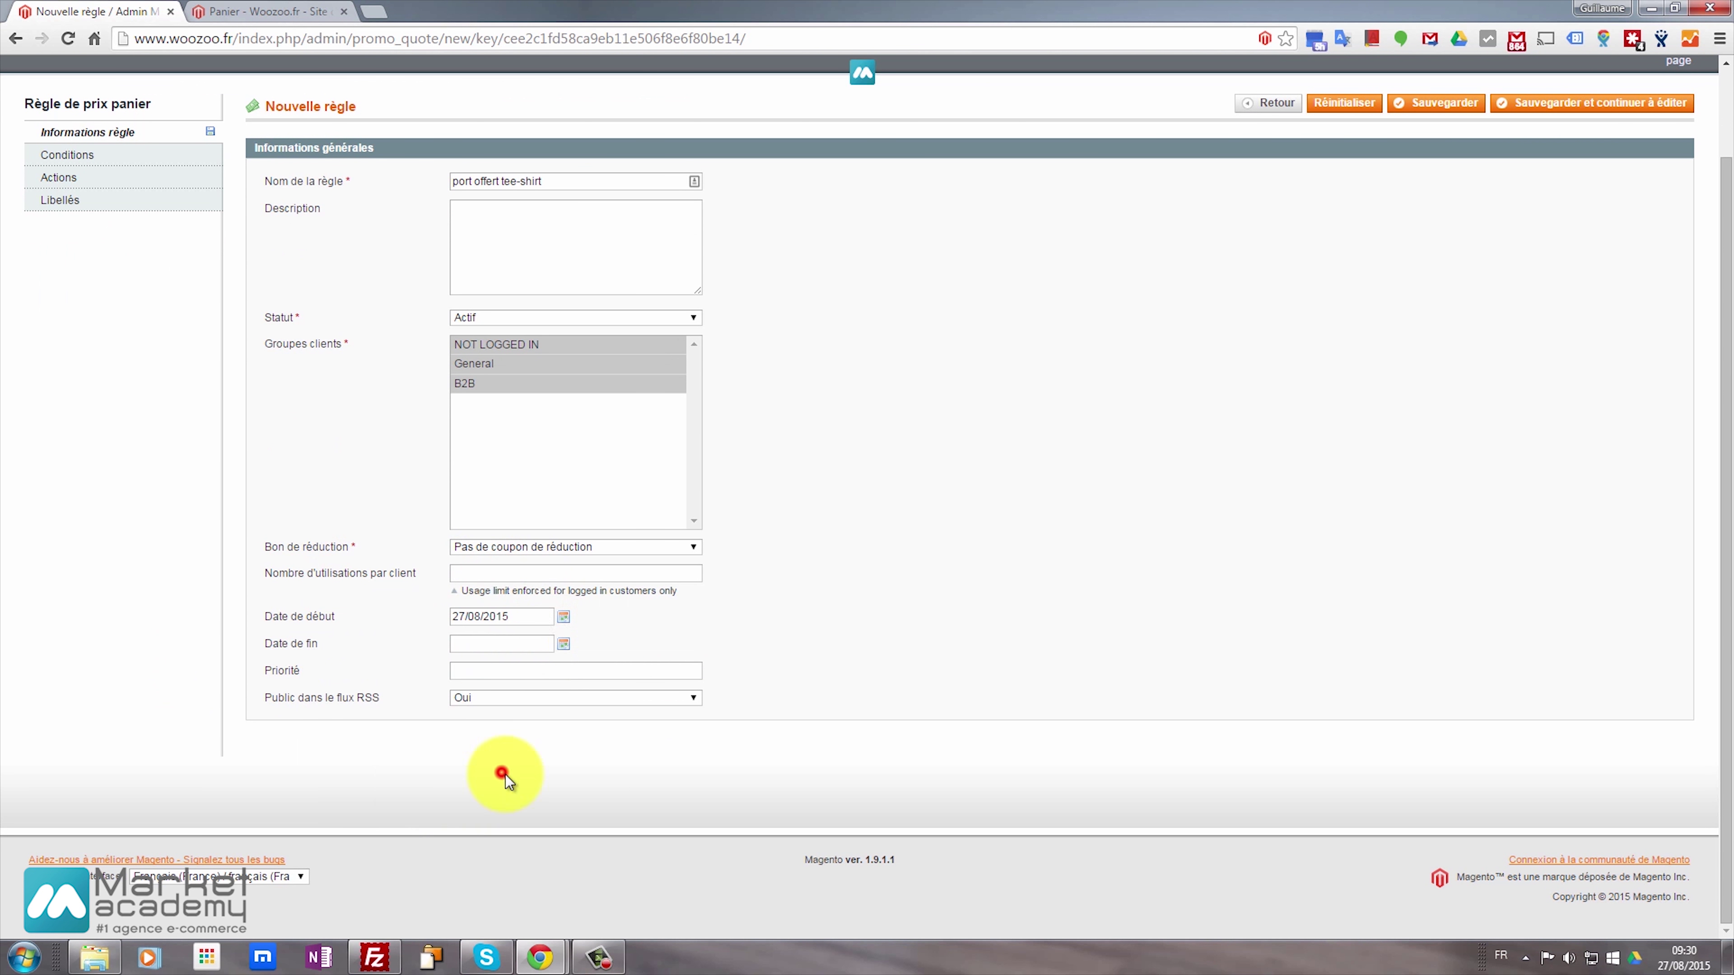
left_click(563, 642)
left_click(503, 805)
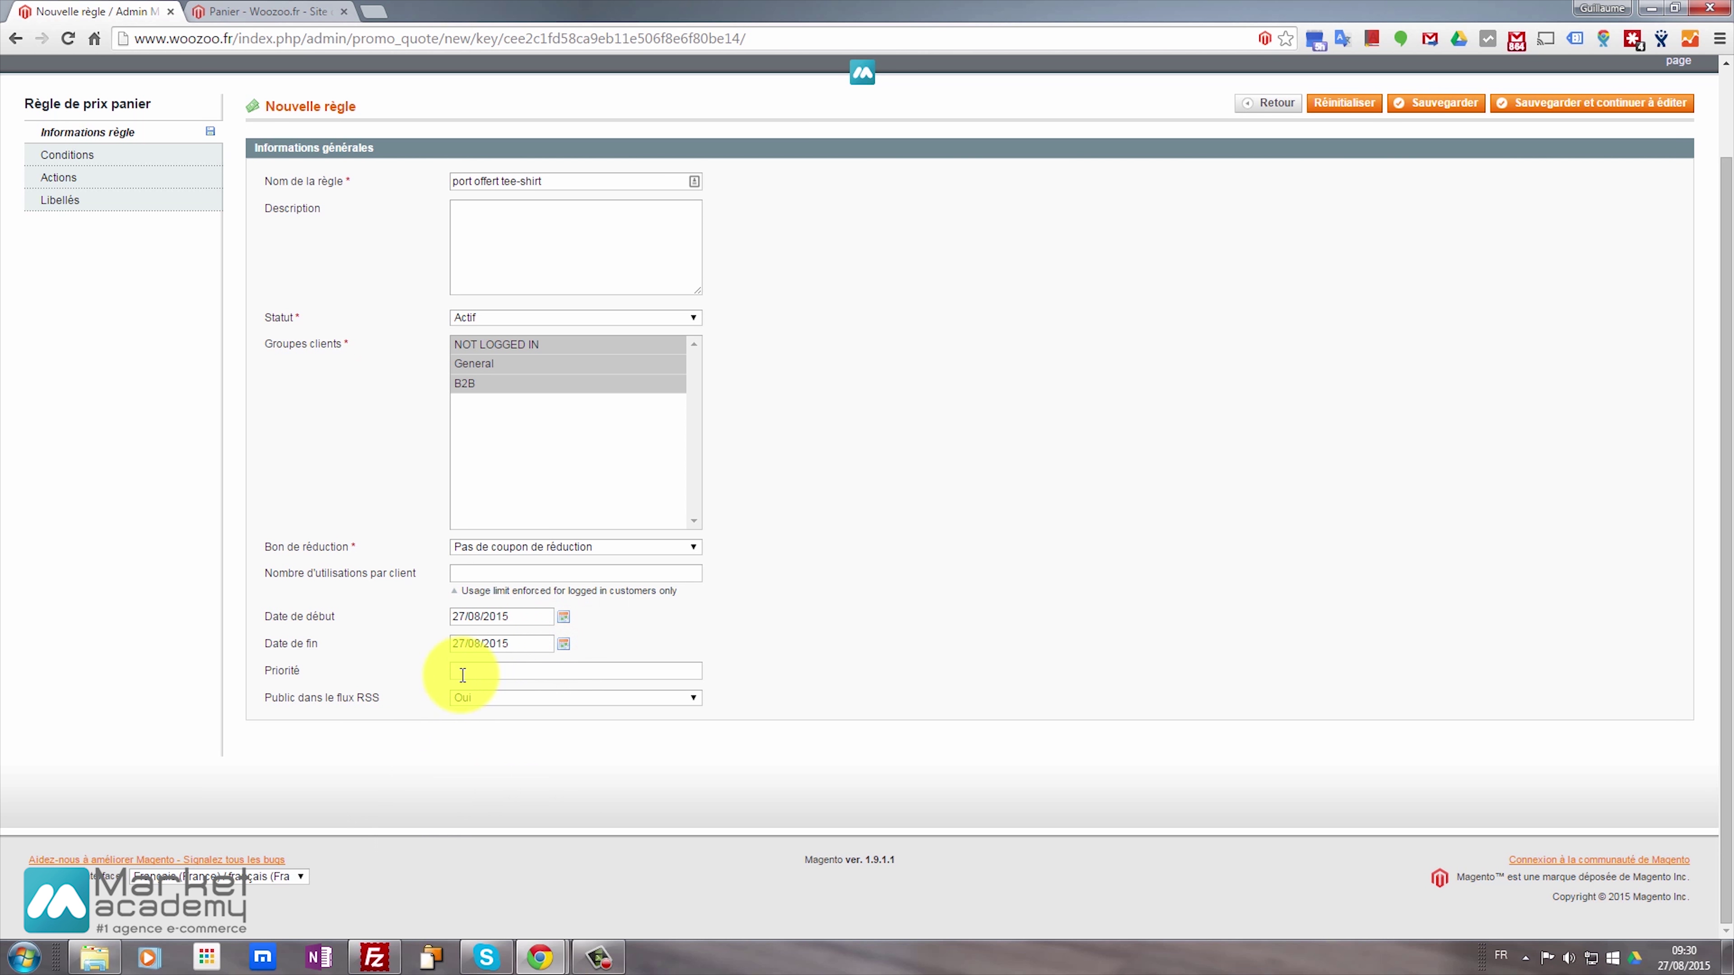
left_click(477, 697)
left_click(475, 718)
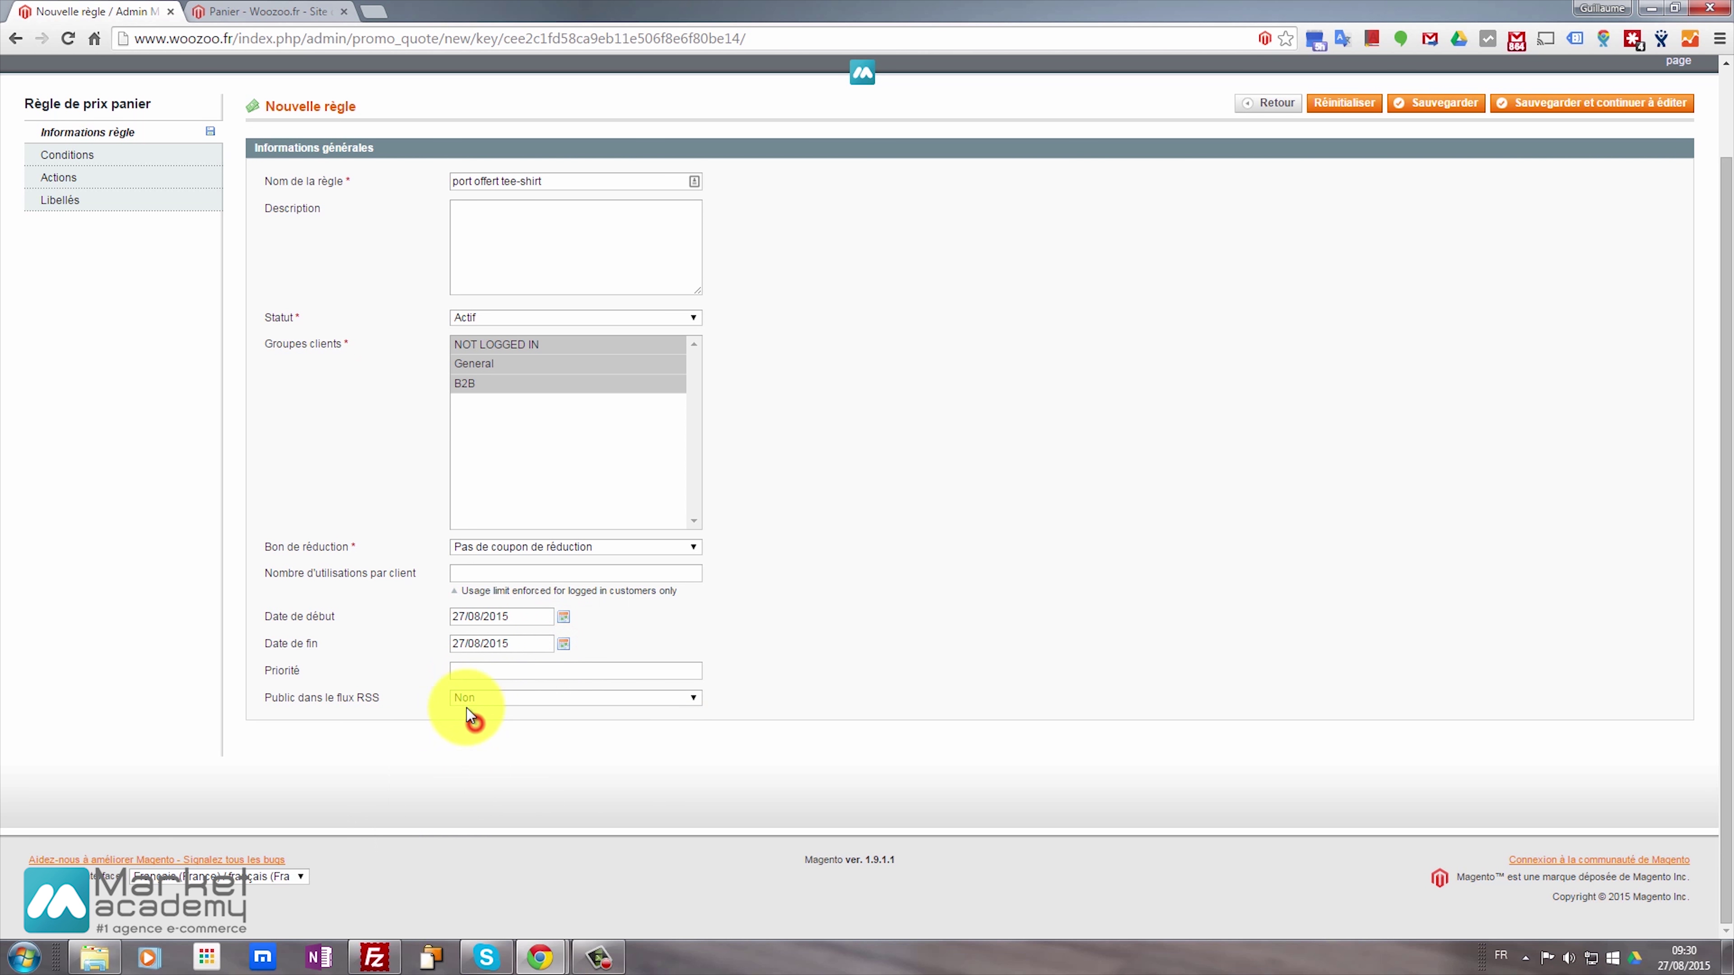
left_click(480, 671)
scroll(443, 615, "up", 3)
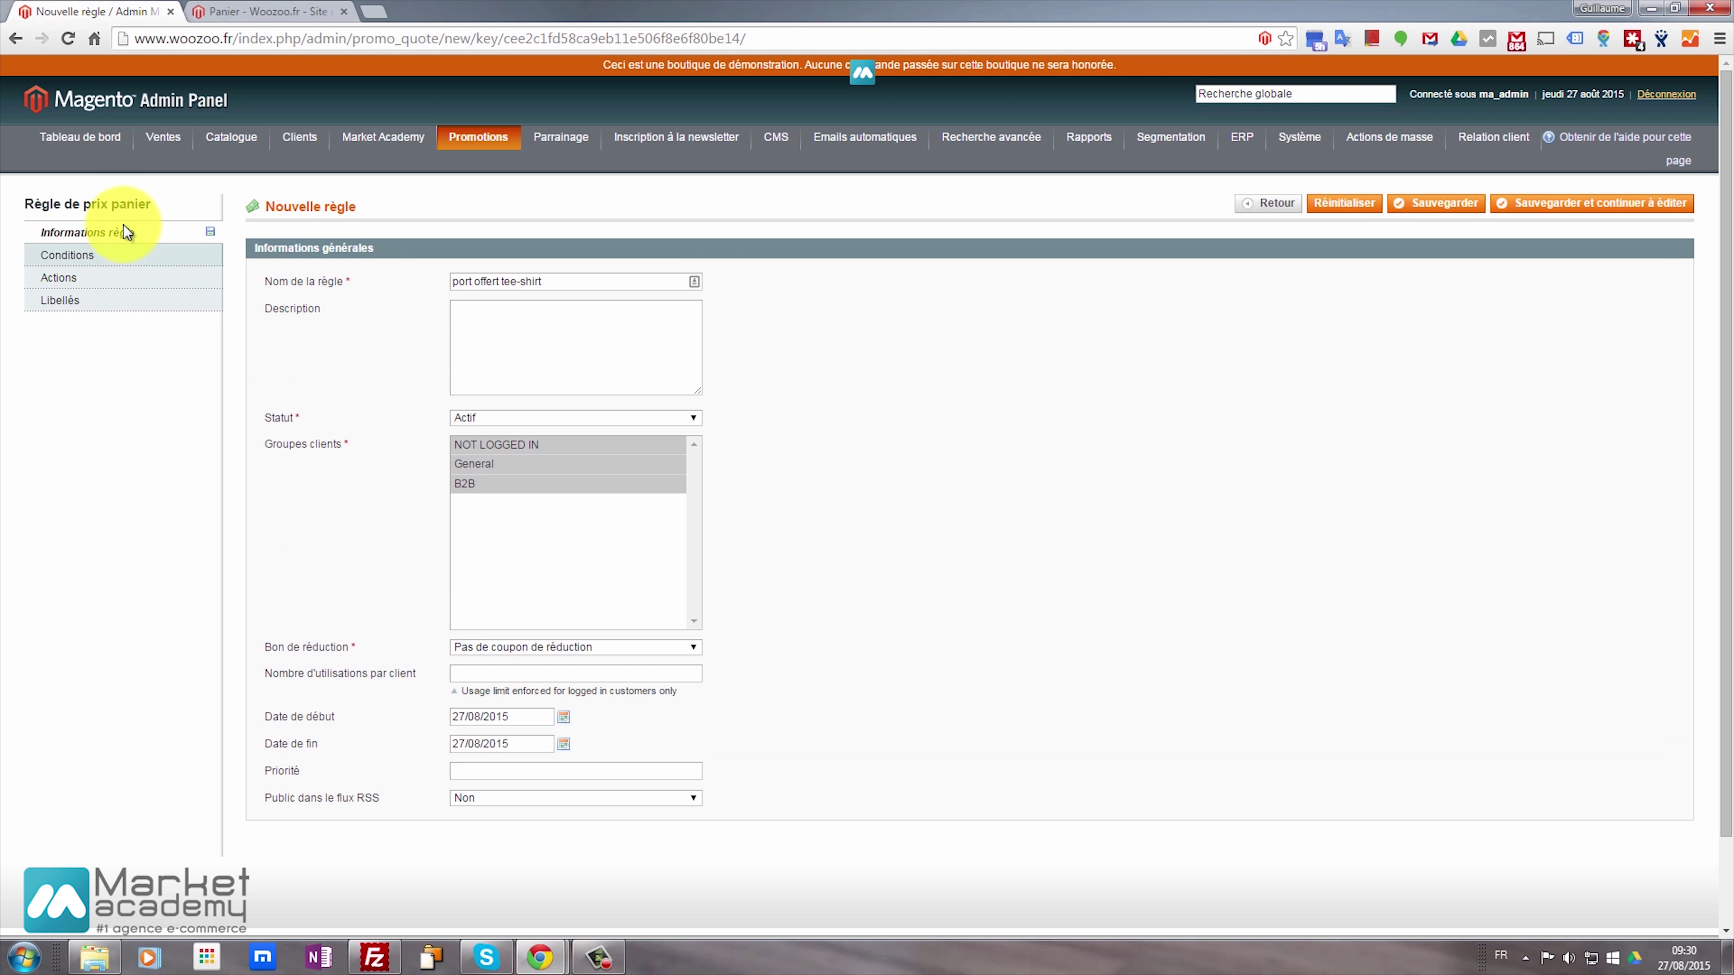
Add a product subselection condition to the rule, requiring a total quantity greater than or equal to 1
left_click(51, 253)
left_click(283, 297)
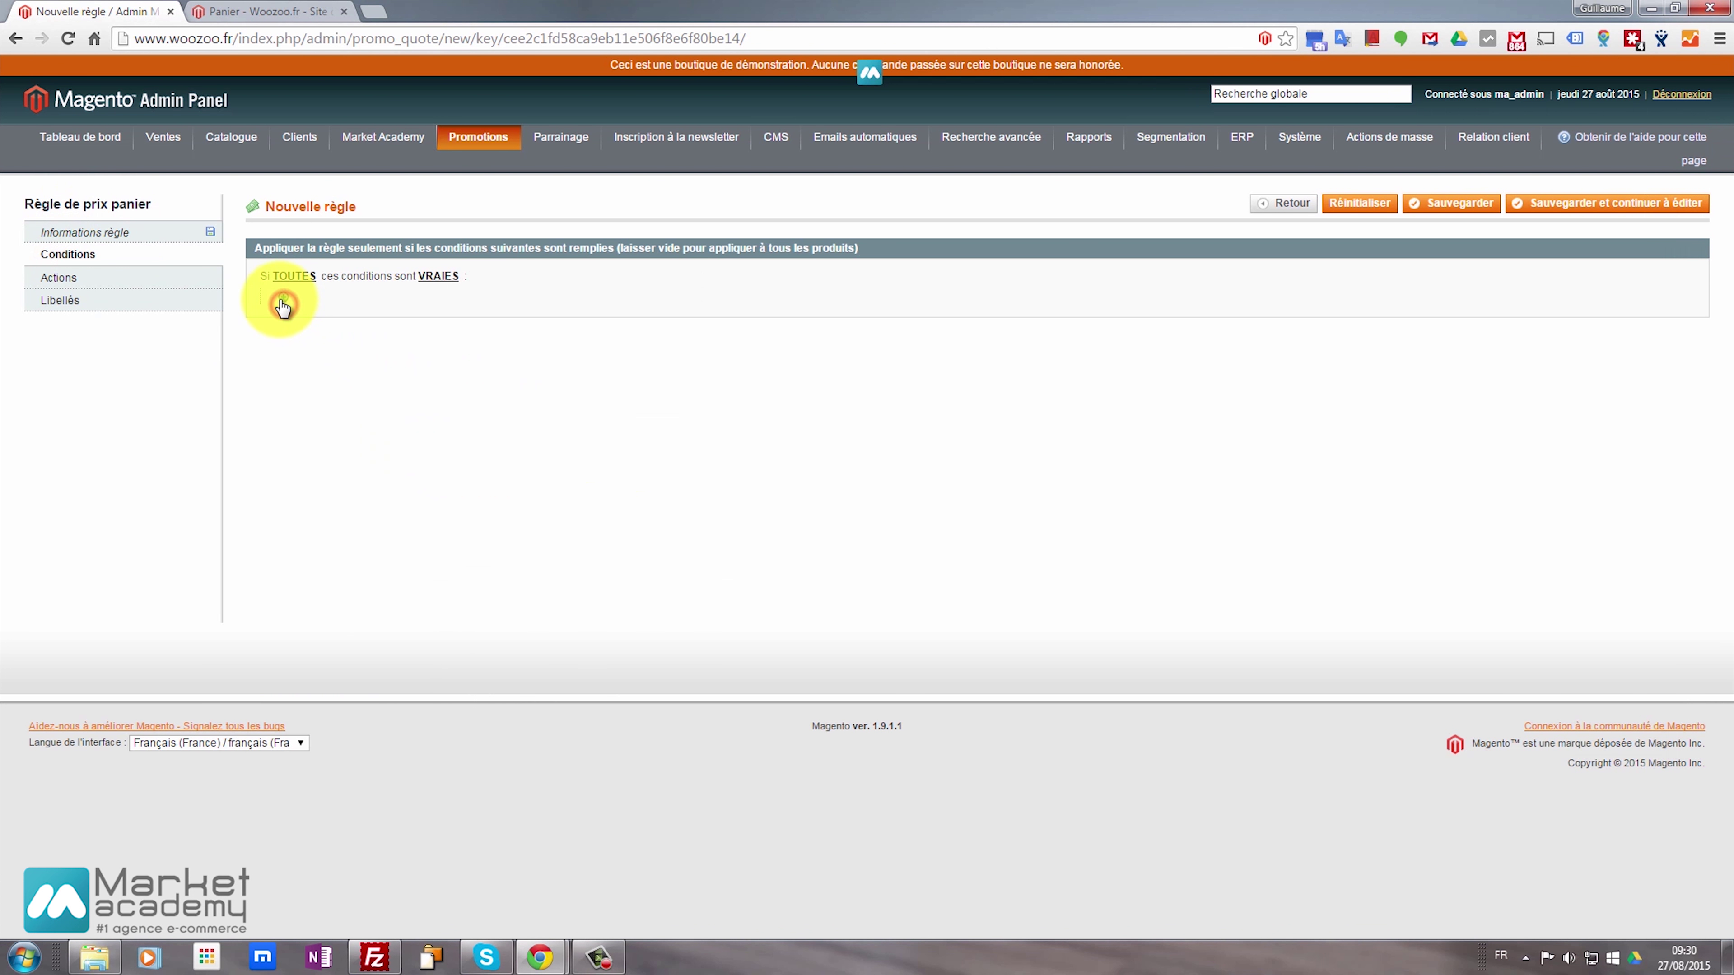
left_click(306, 300)
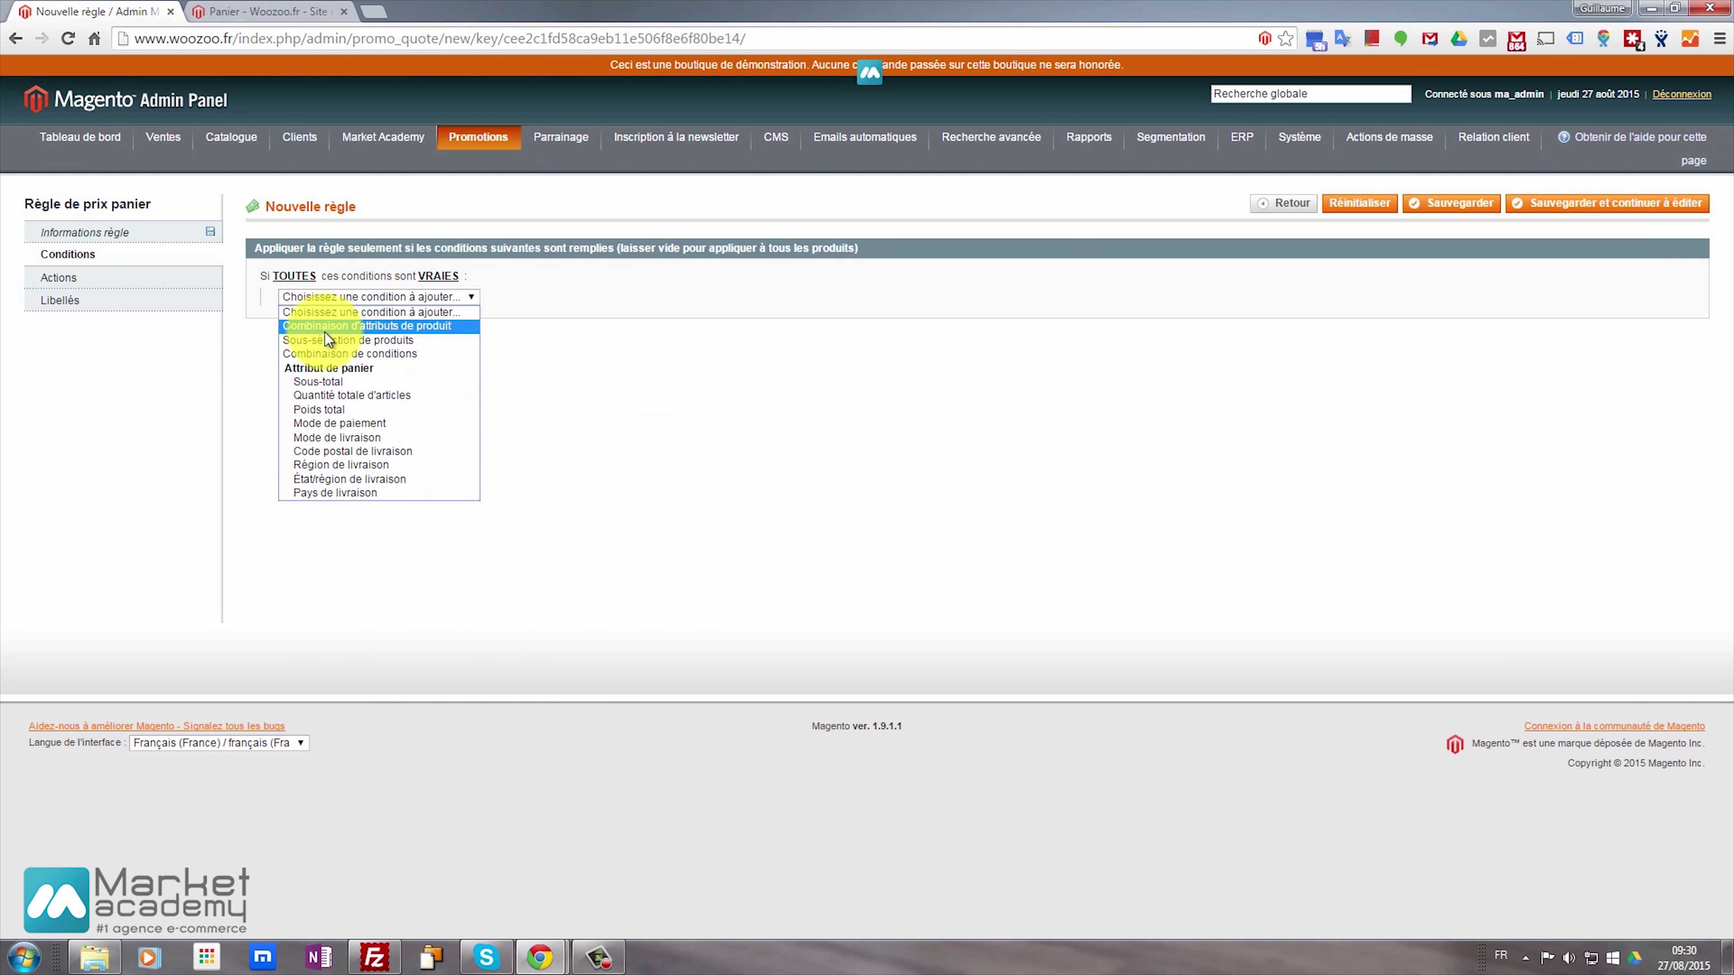
left_click(395, 341)
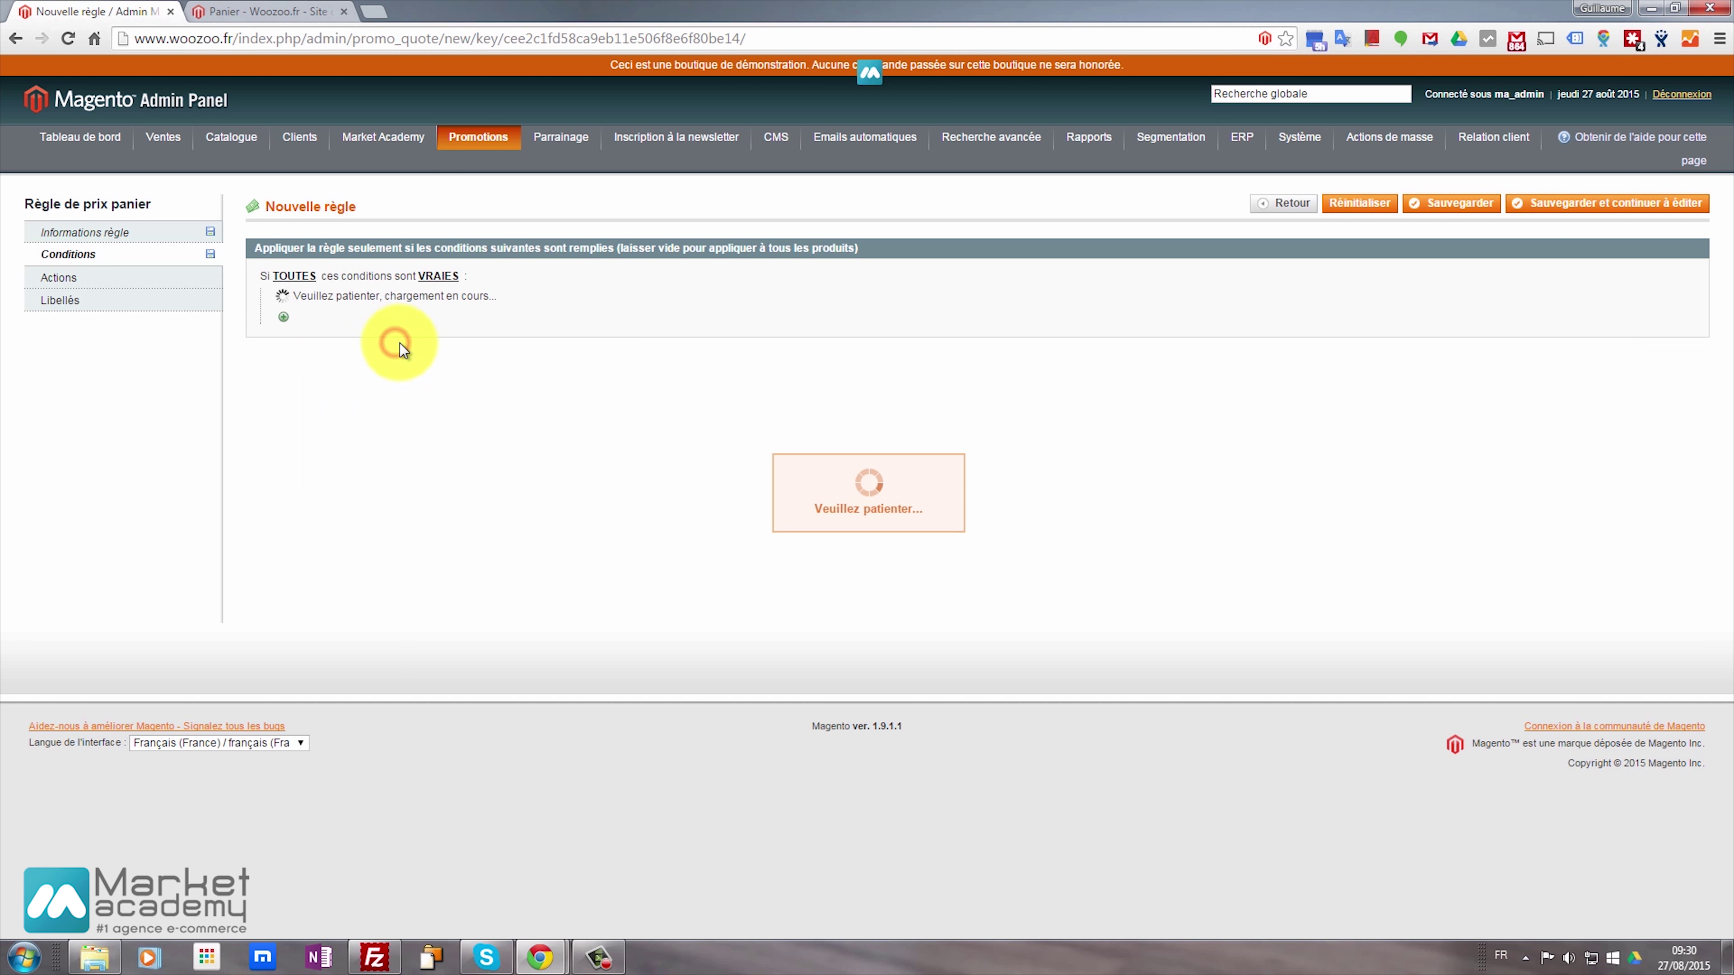
left_click(405, 296)
left_click(418, 309)
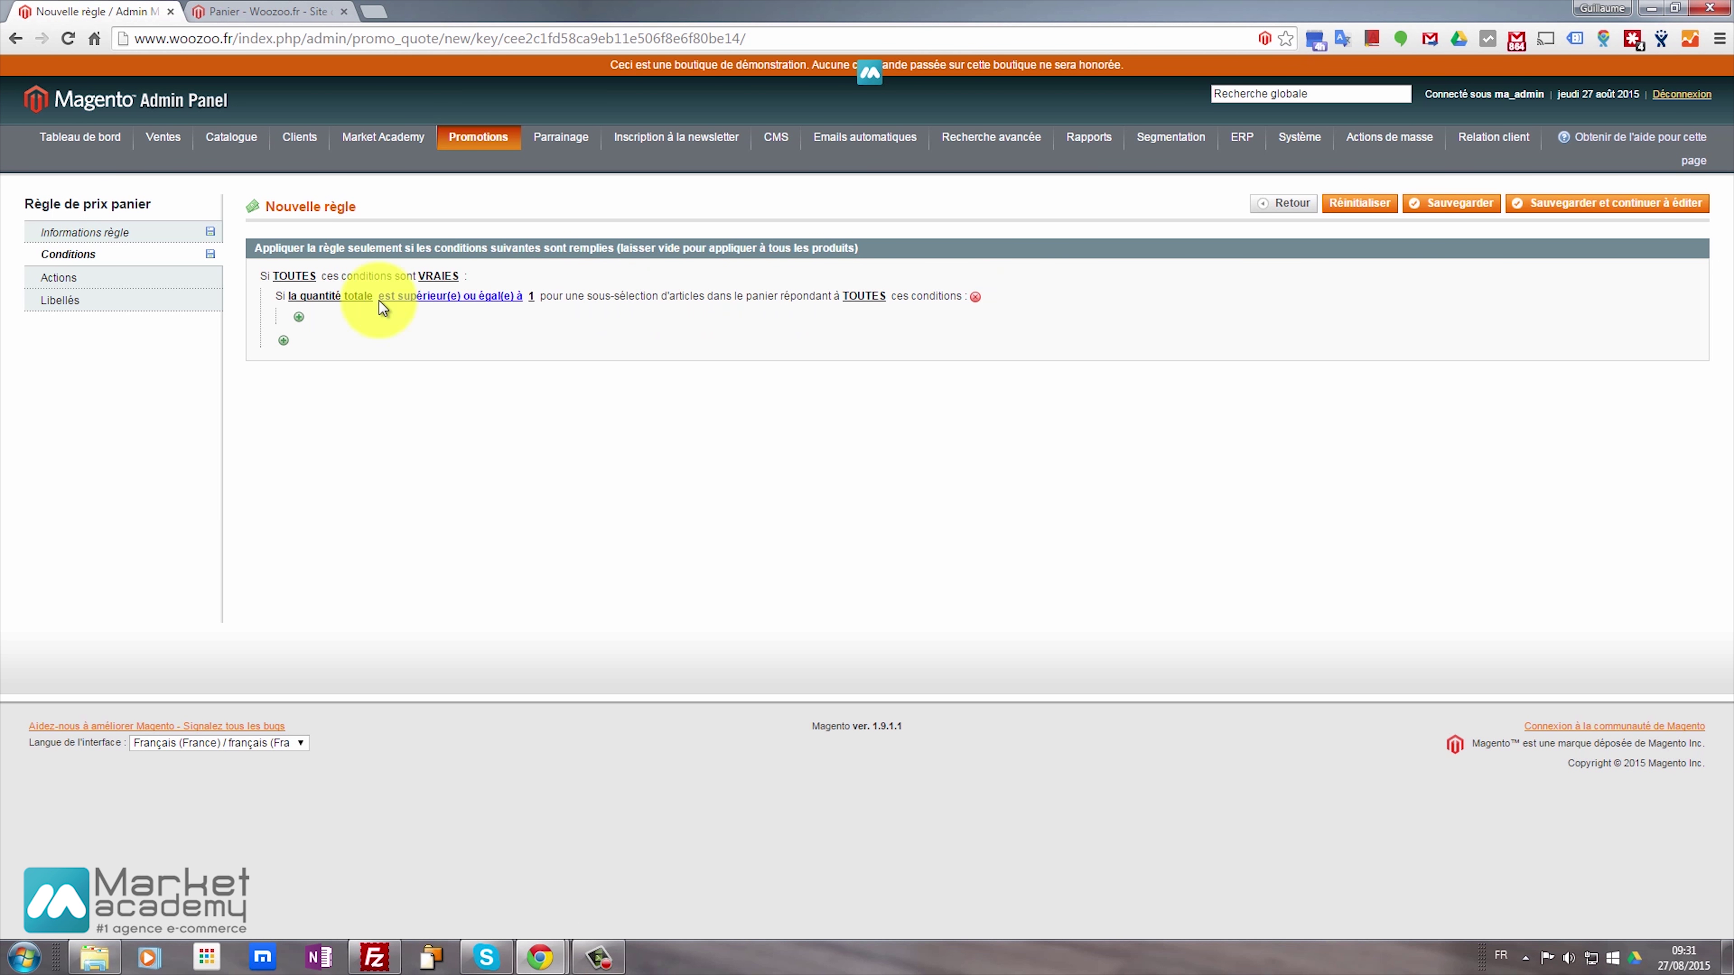
Within the subselection, add a product Catégorie condition equal to the Tee-Shirts category (271) and confirm it
left_click(300, 318)
left_click(304, 317)
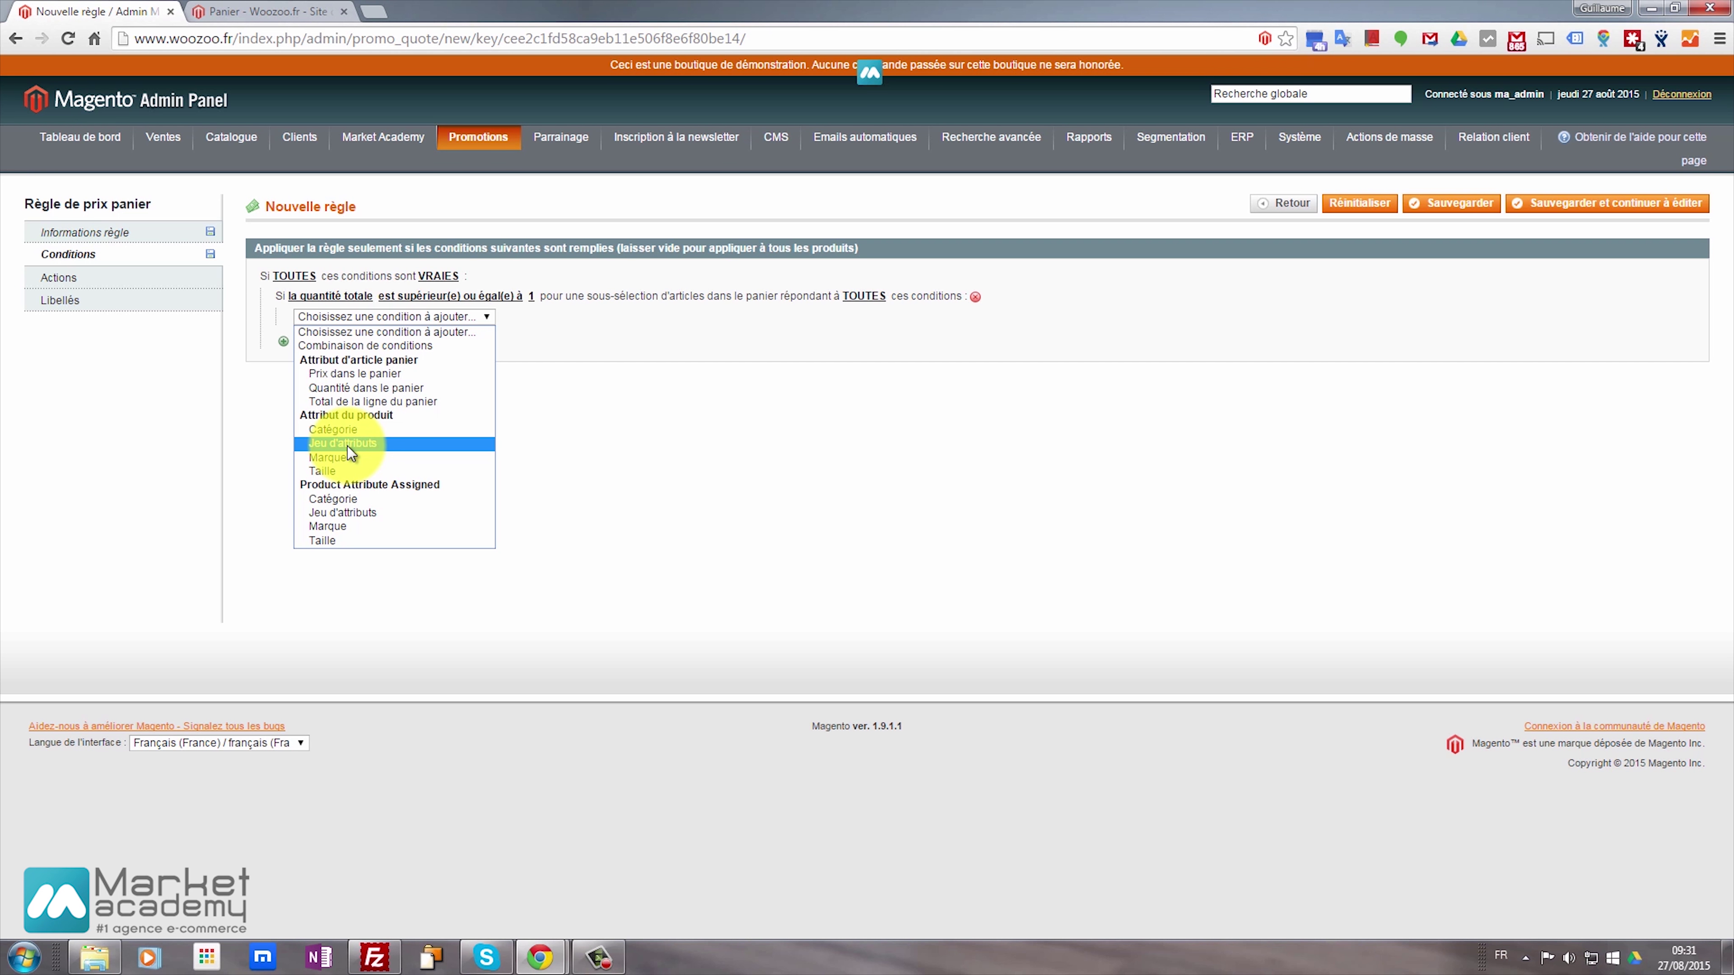
left_click(347, 432)
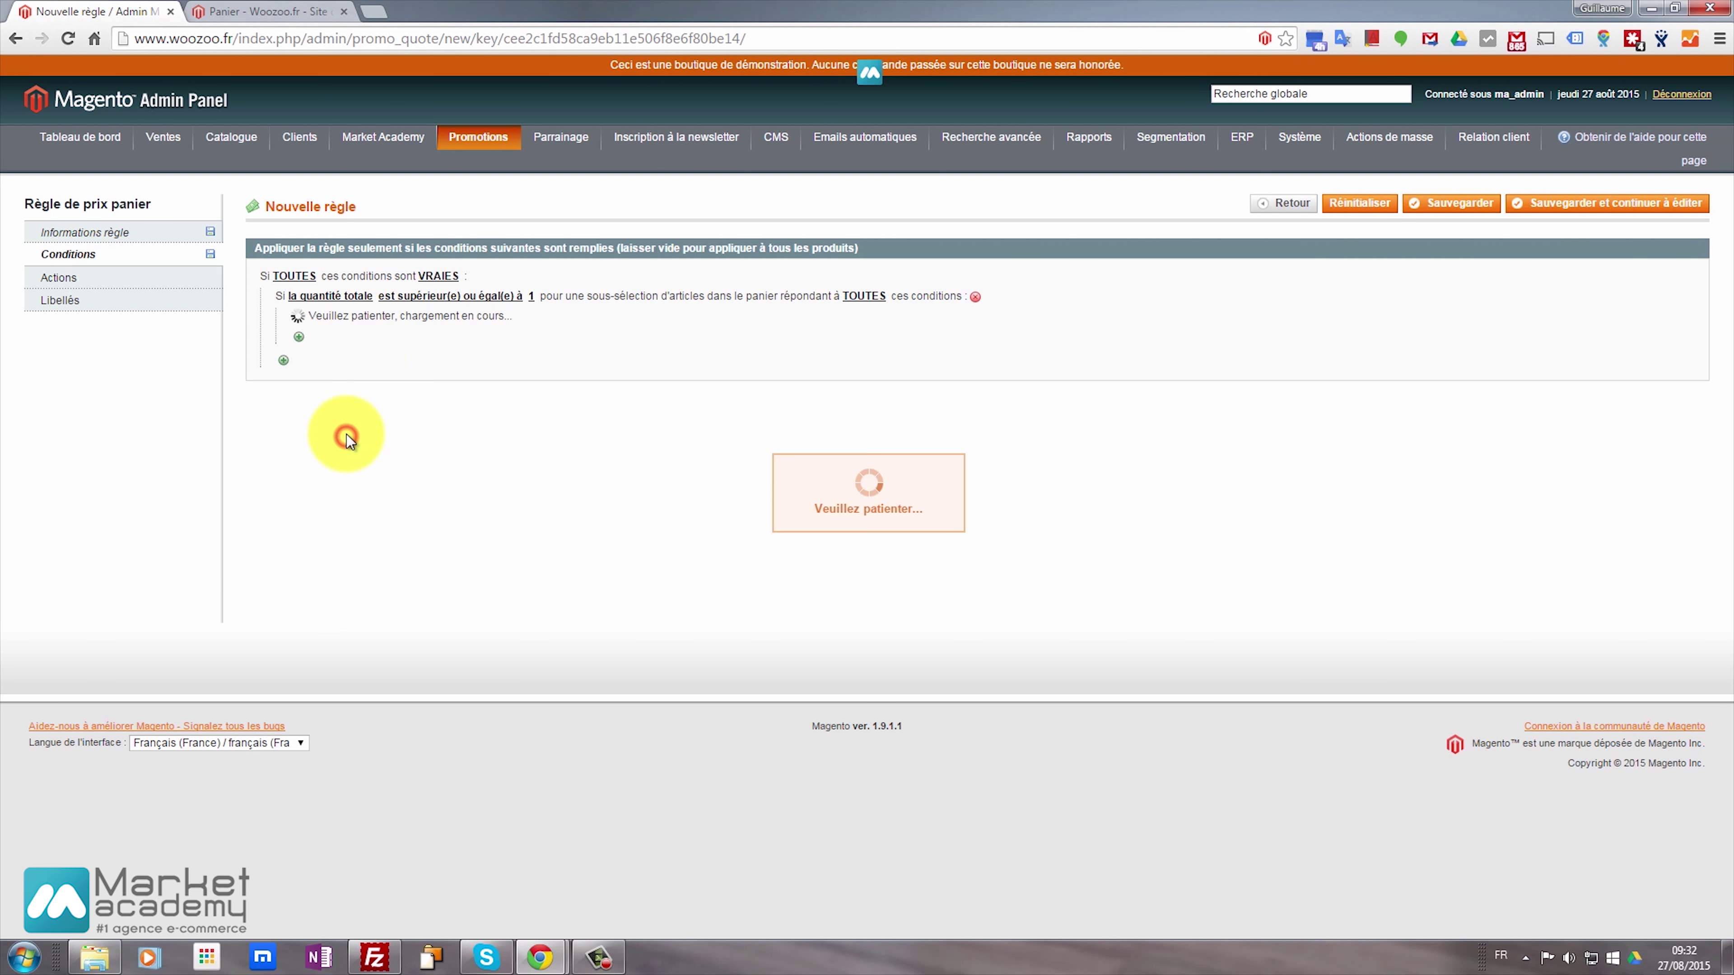
left_click(417, 318)
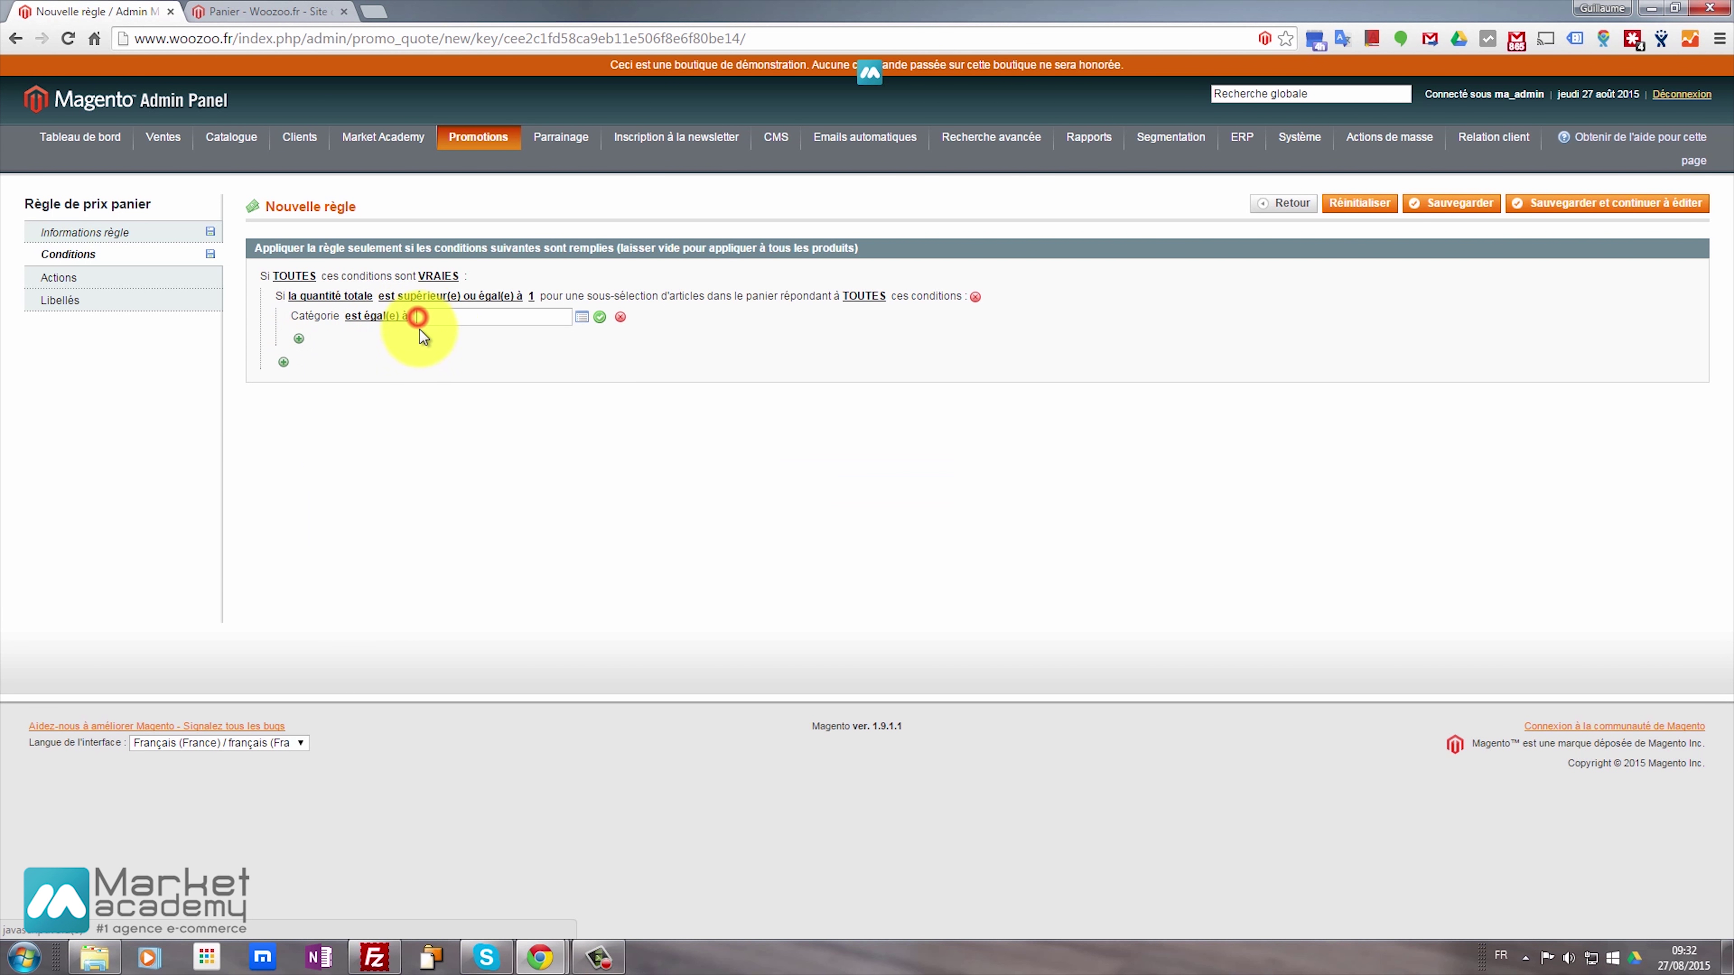
left_click(581, 318)
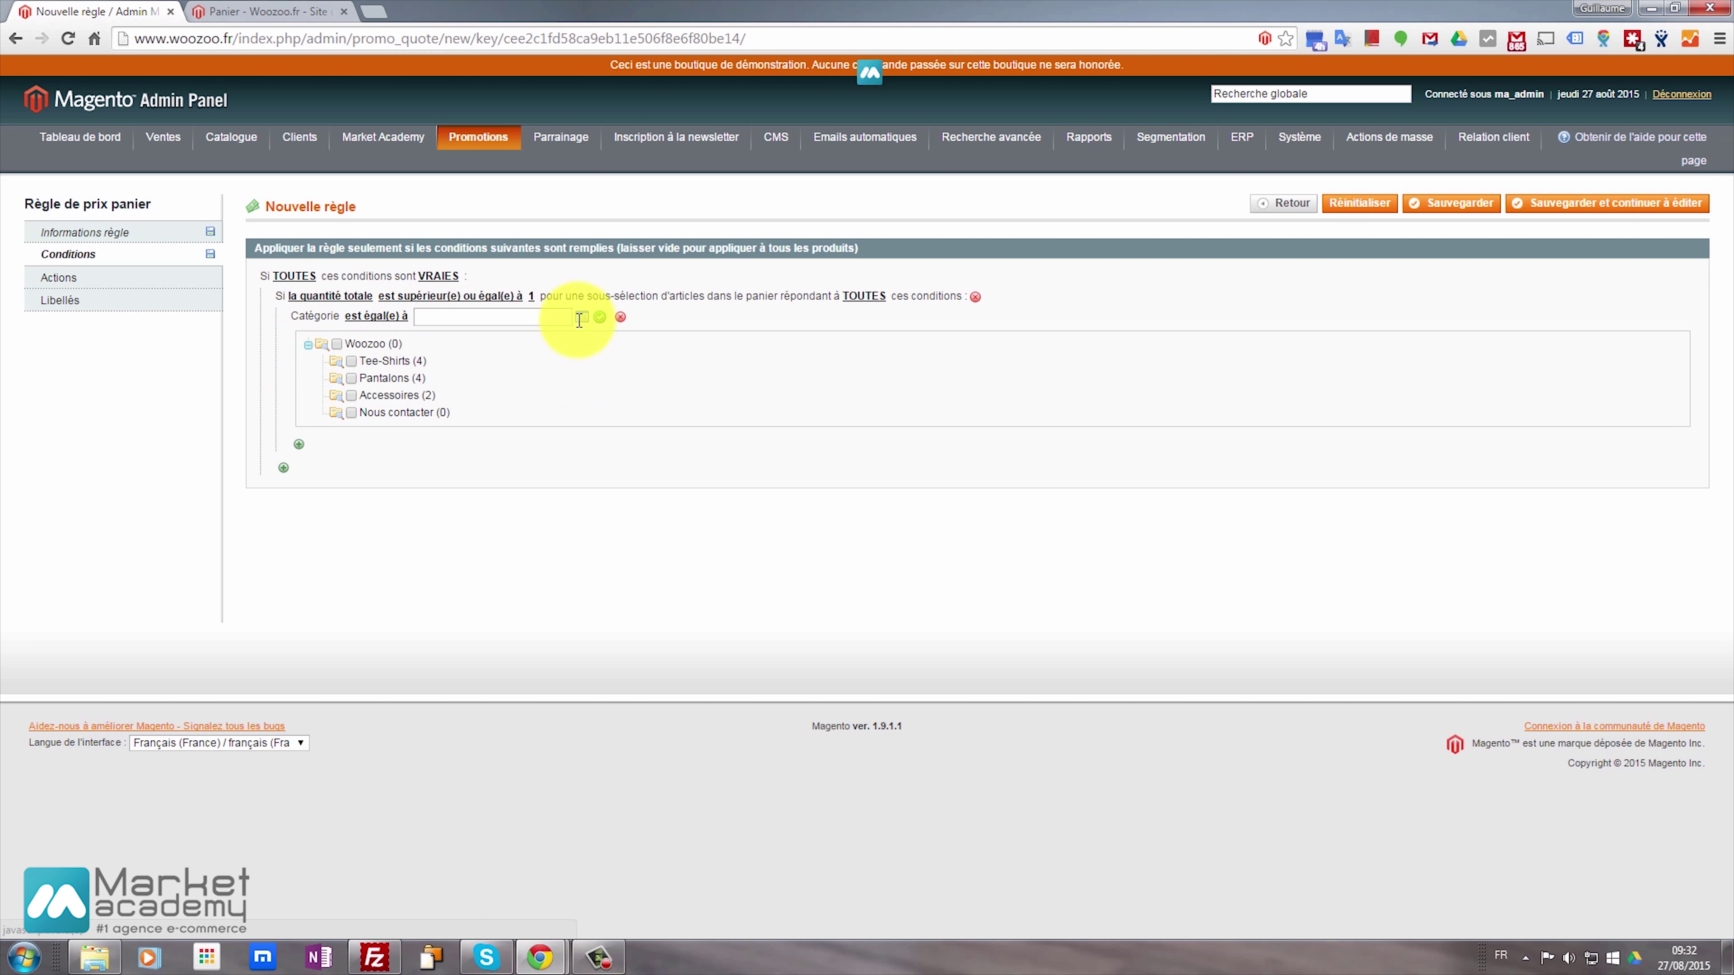
left_click(349, 362)
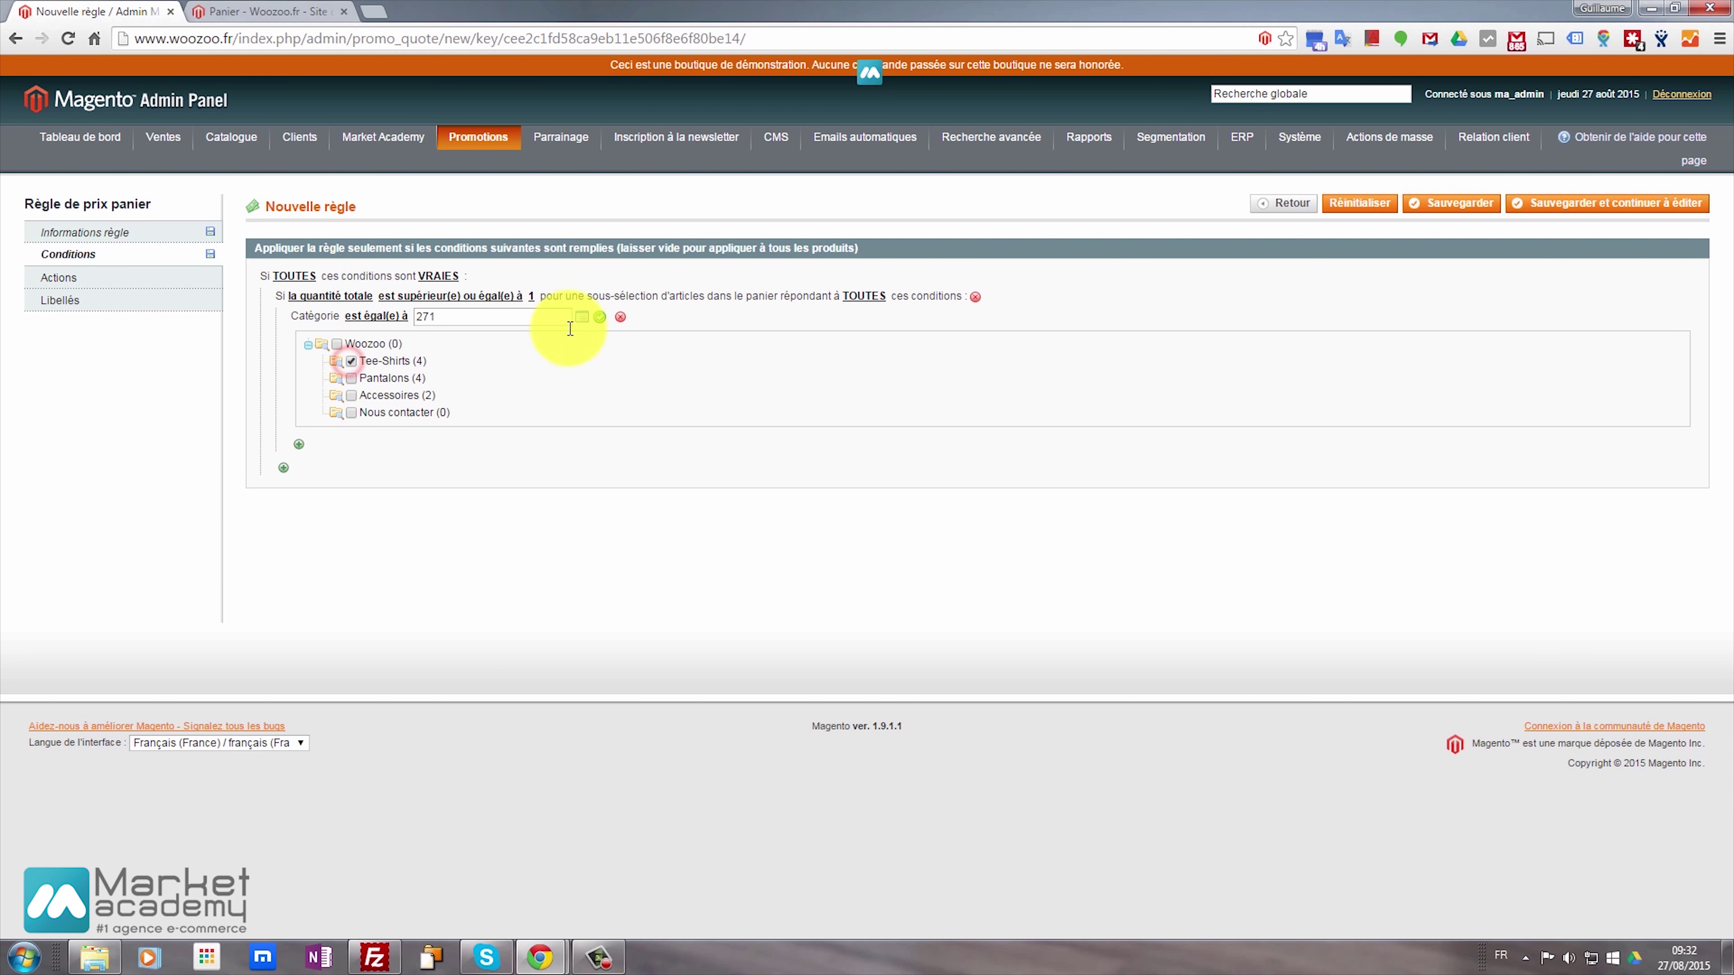
left_click(598, 318)
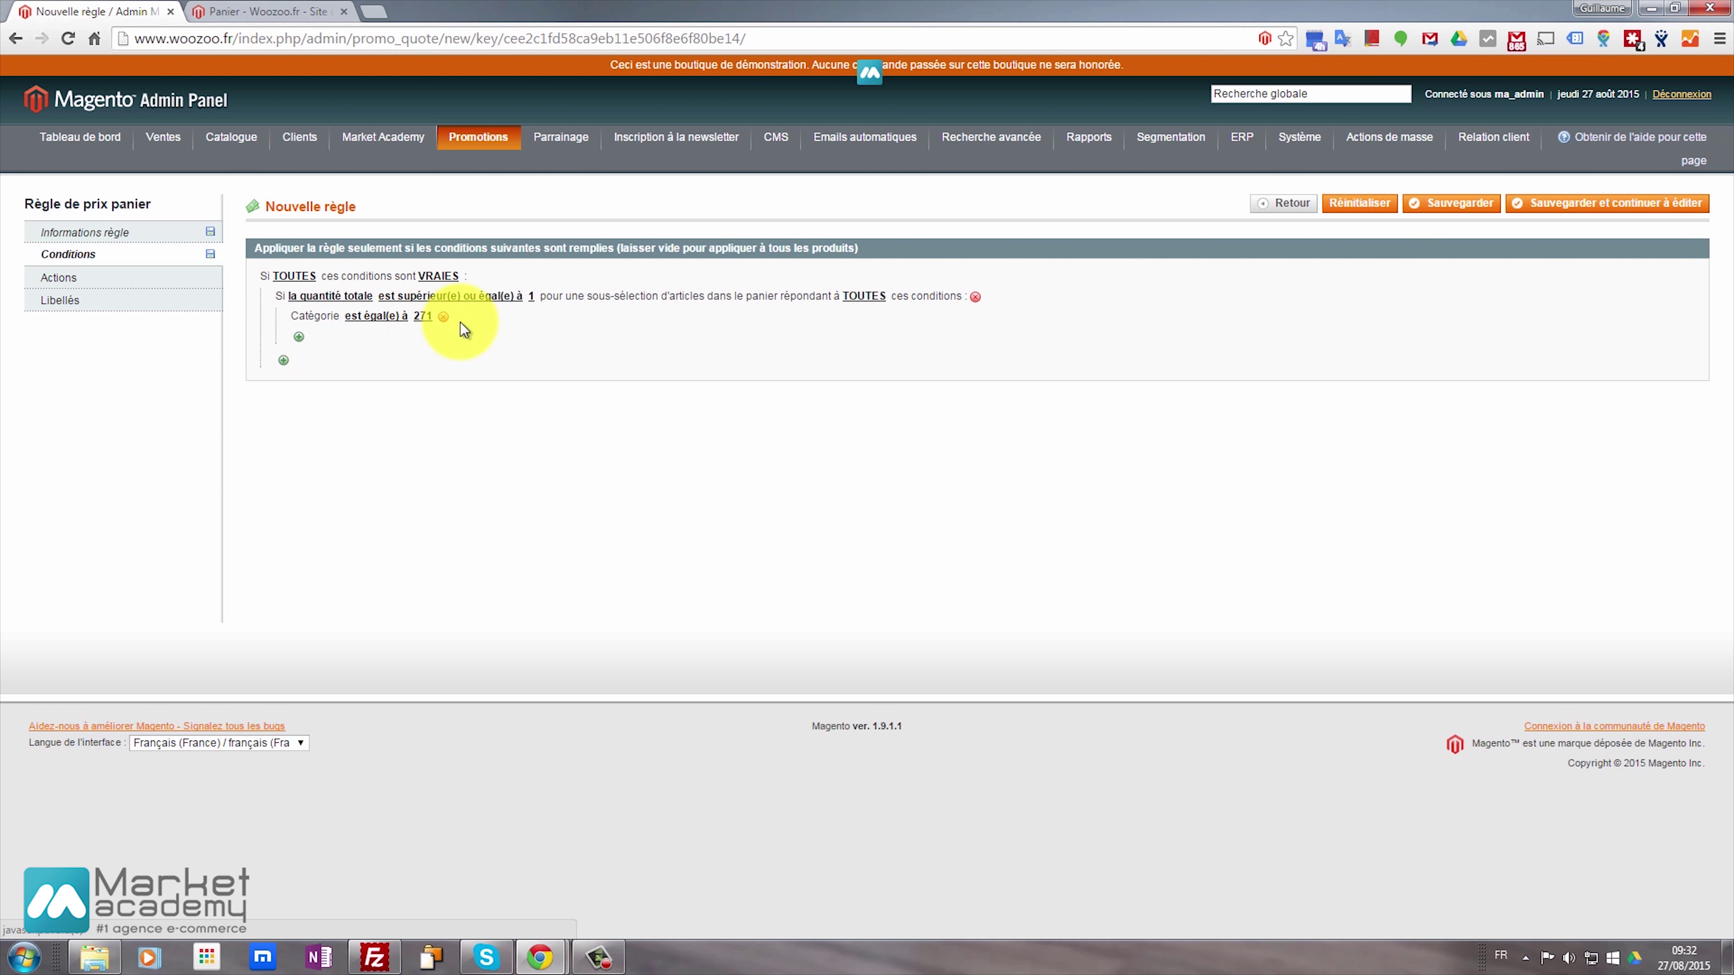
In the rule's actions, apply Remise d'une valeur fixe with discount 0 and set Livraison gratuite to "Pour les expéditions avec articles concordants"
left_click(103, 278)
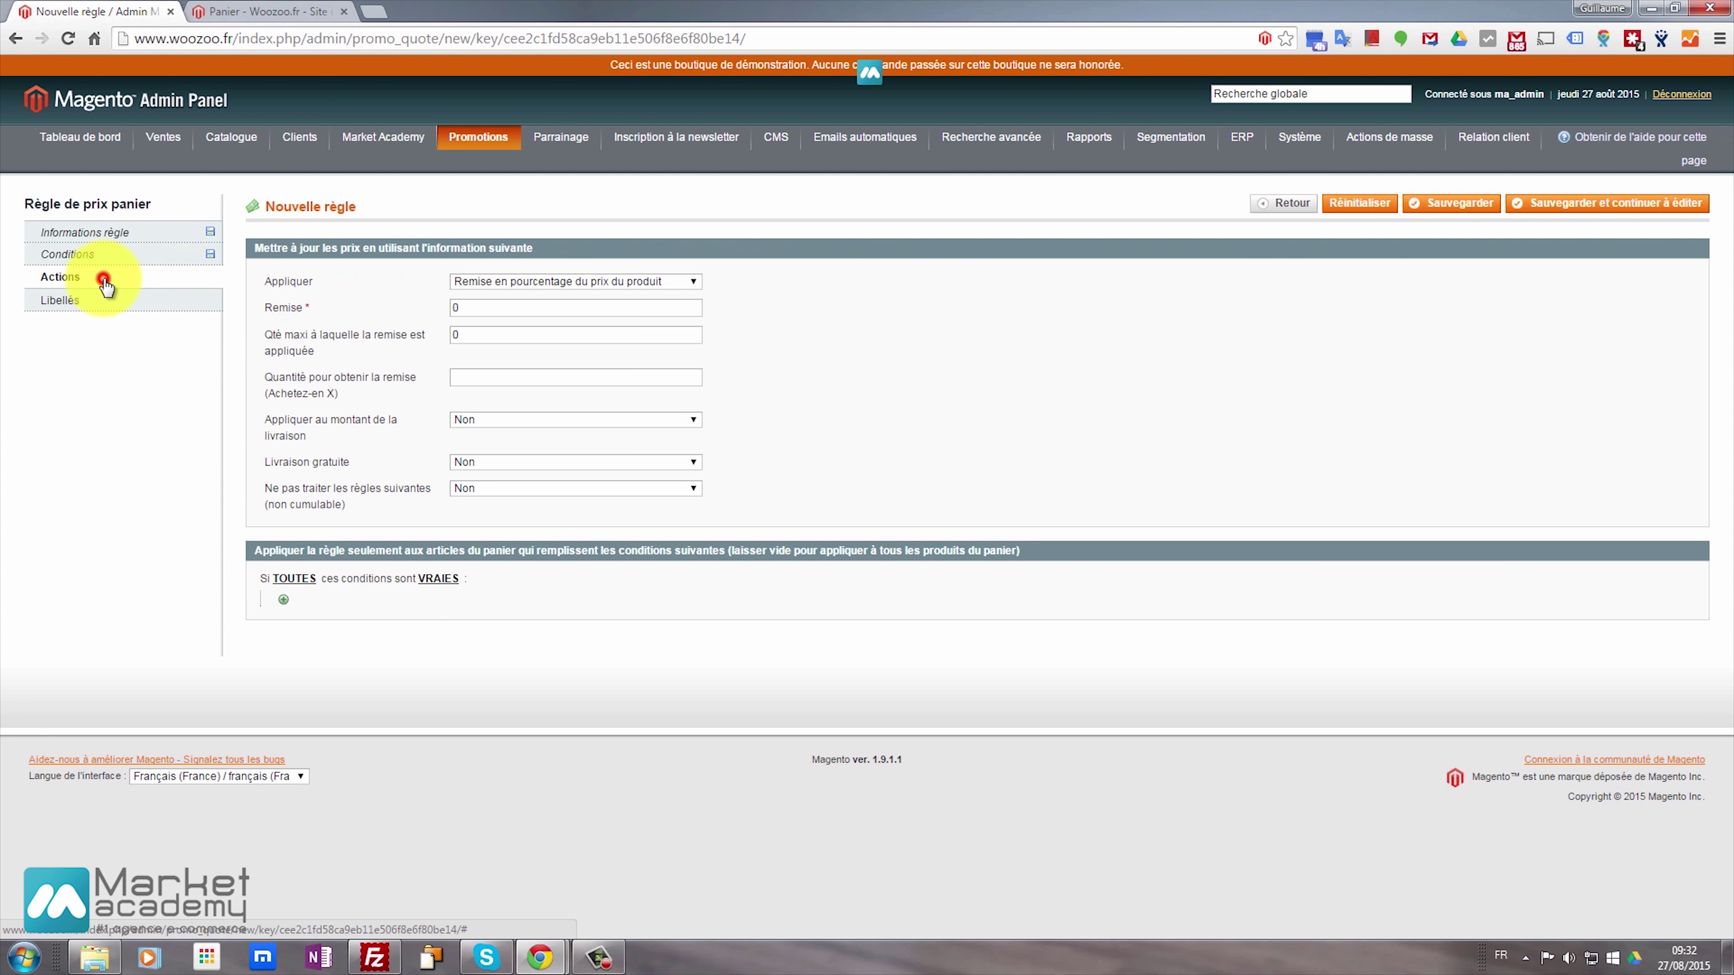
left_click(582, 282)
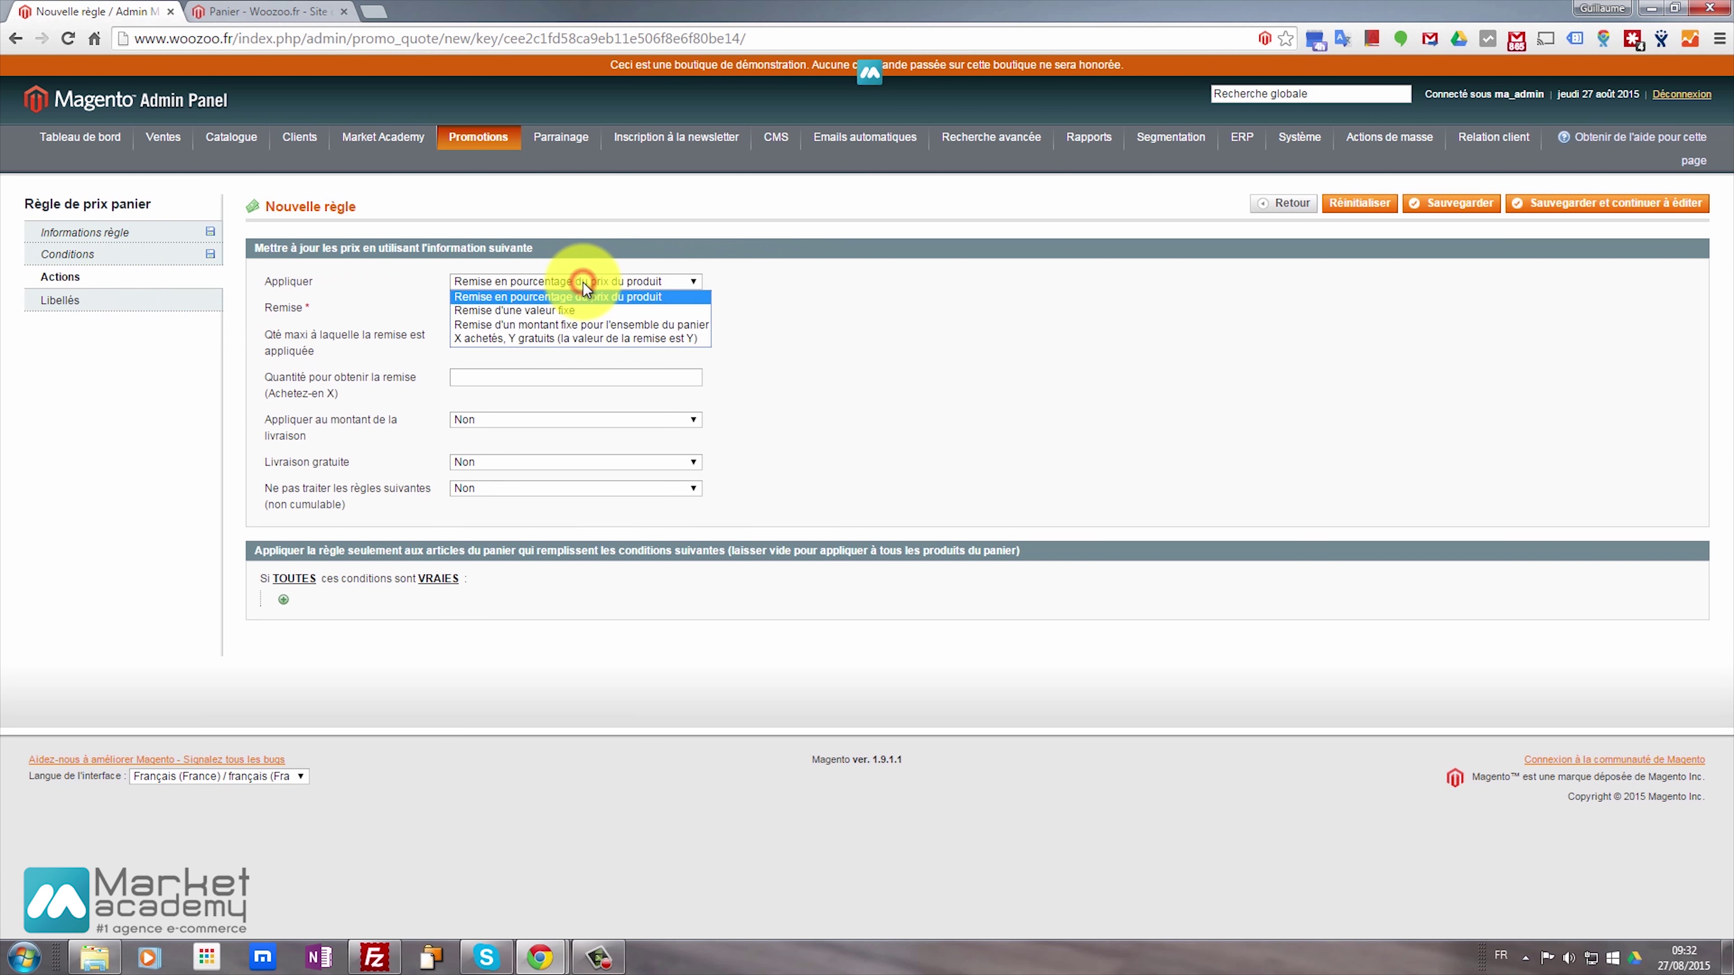
left_click(572, 309)
left_click(471, 309)
left_click(378, 362)
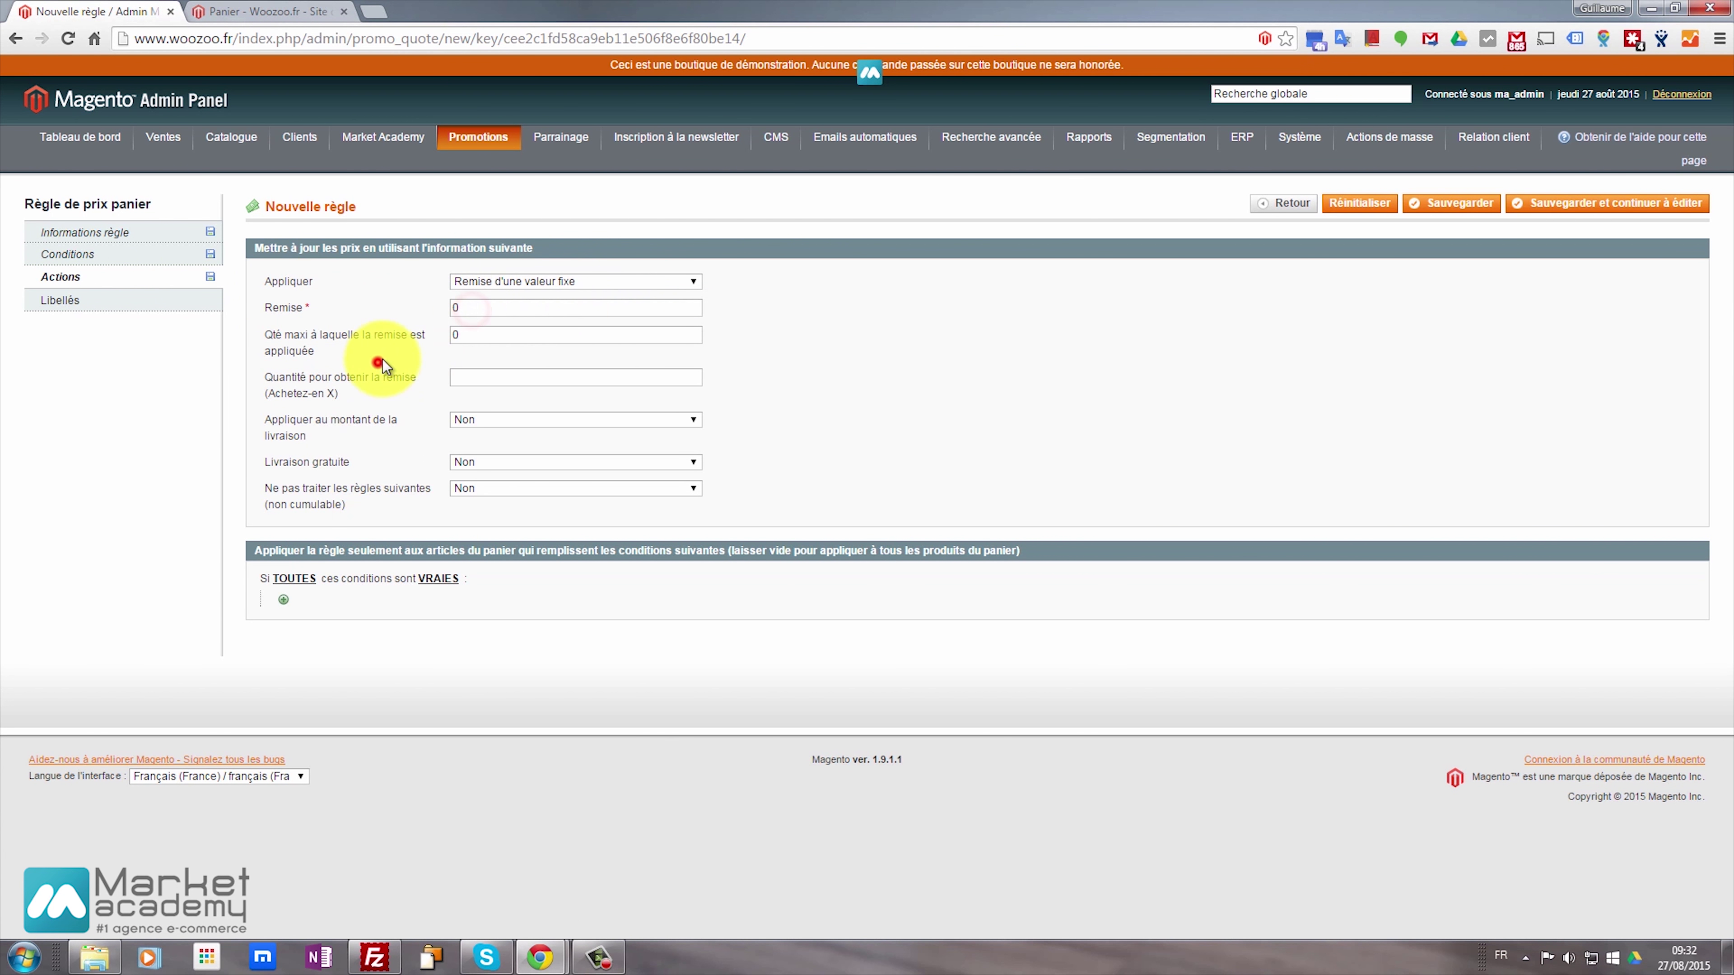
left_click(476, 470)
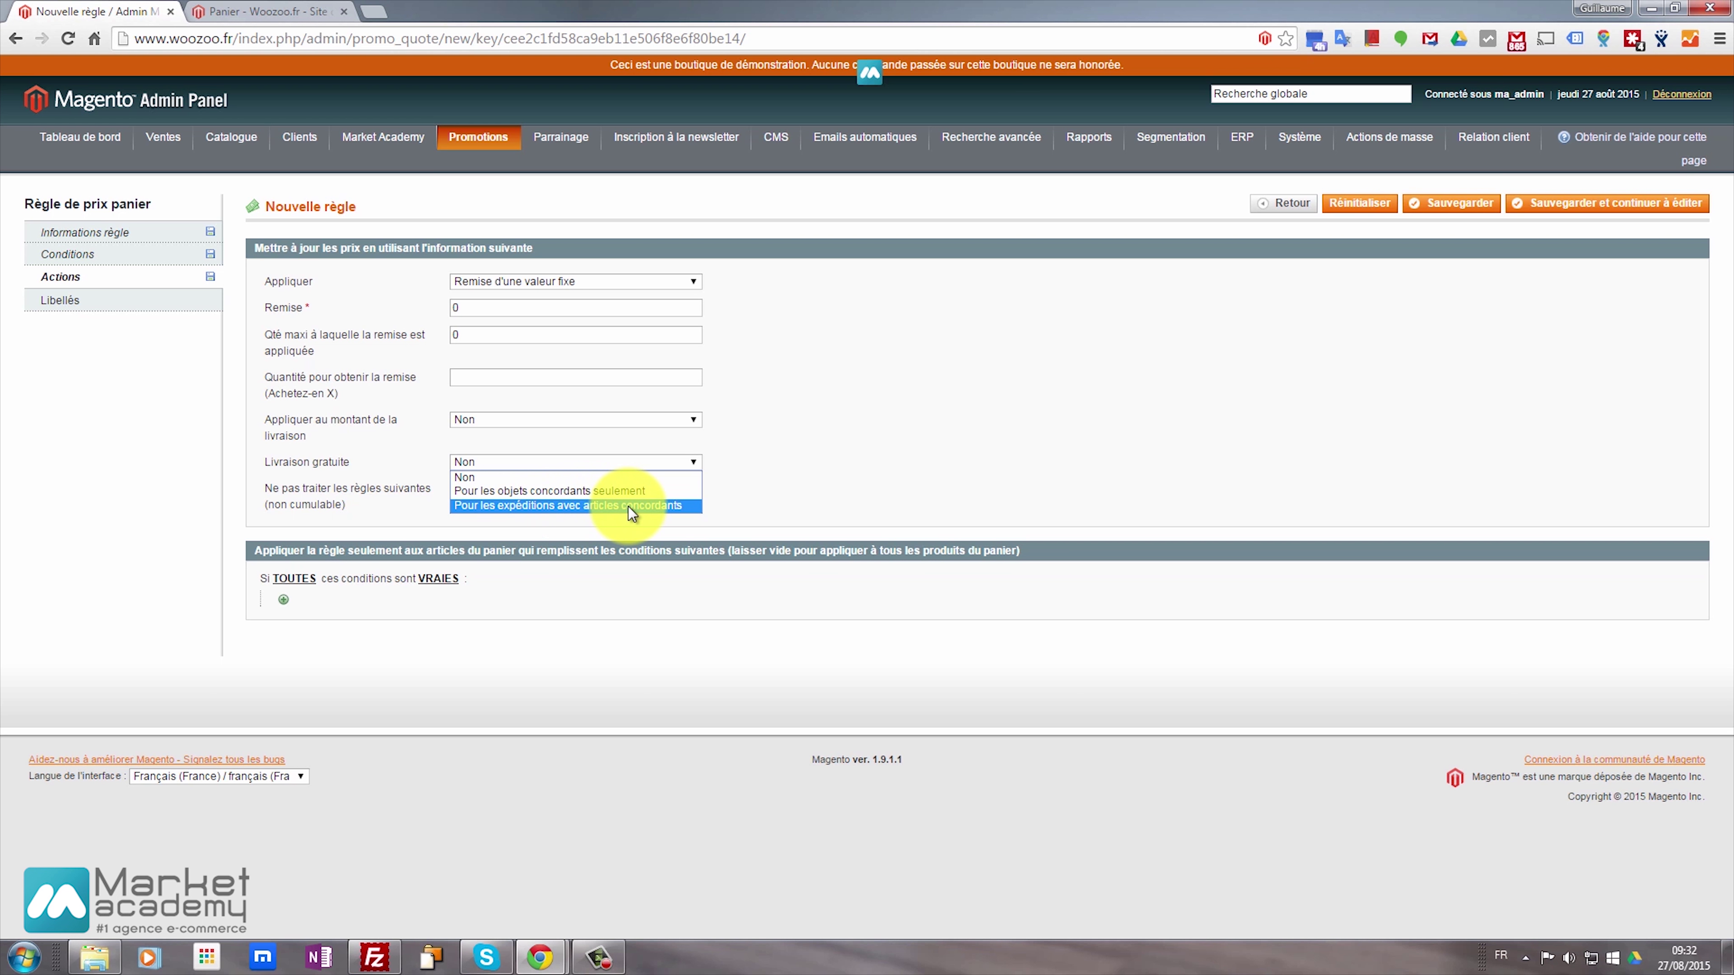
left_click(655, 507)
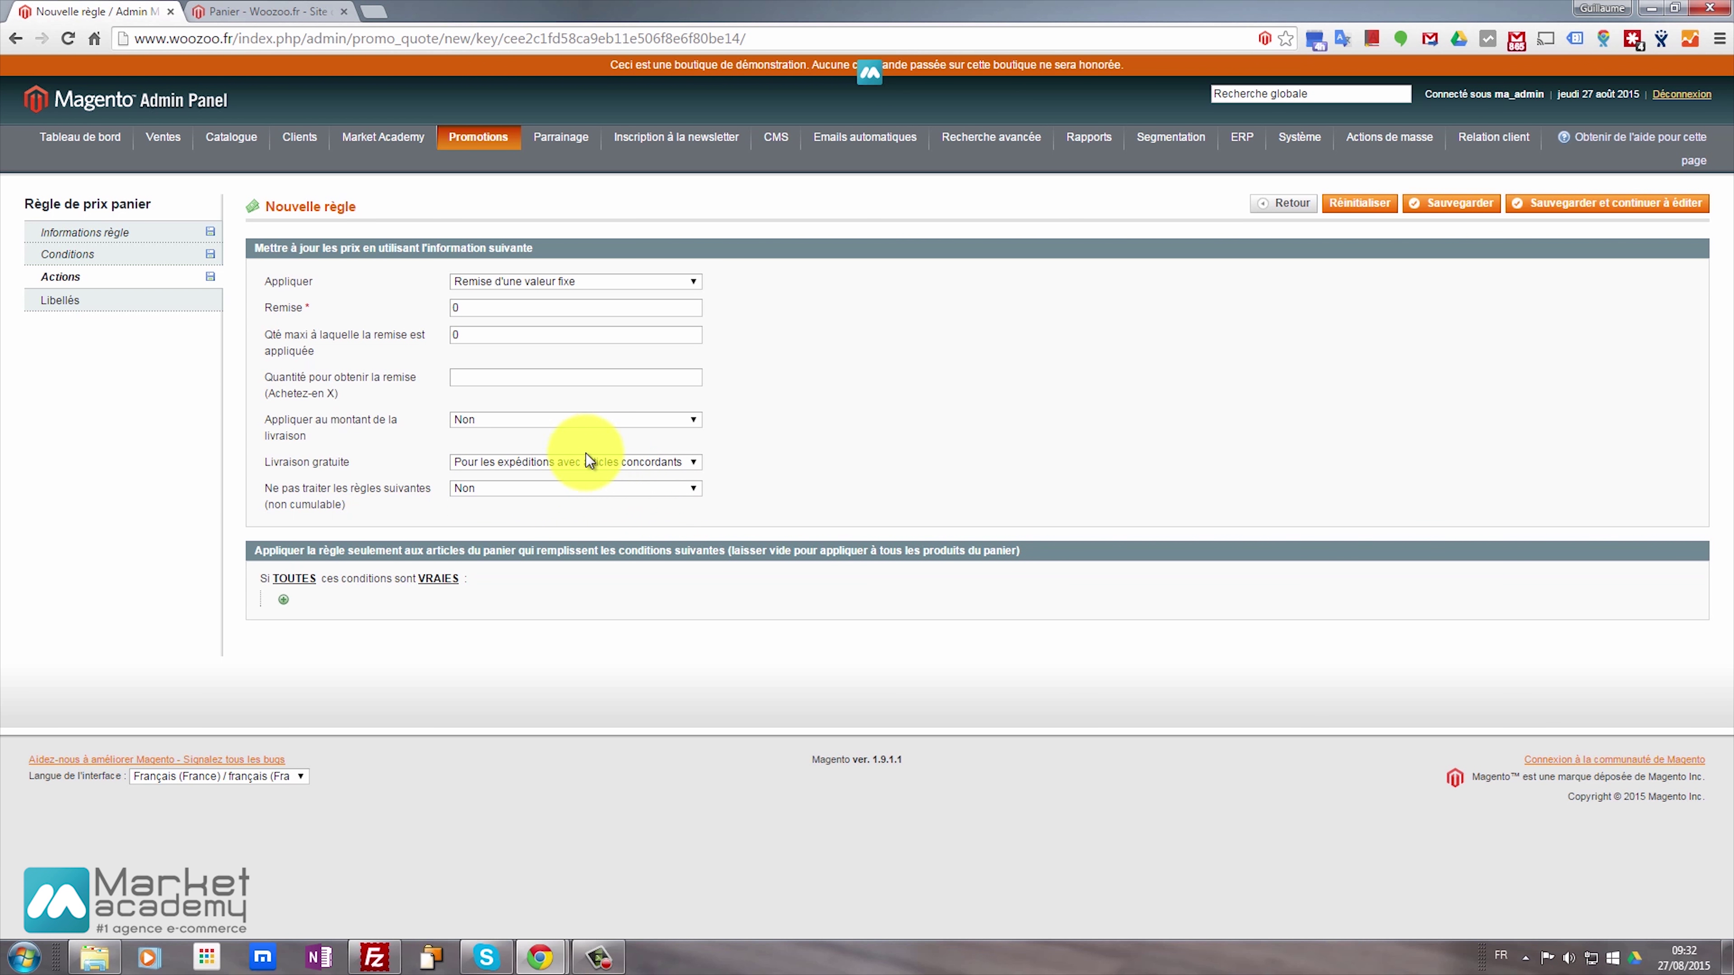
Set "Ne pas traiter les règles suivantes (non cumulable)" to Oui, leave the rule labels empty, and save the rule
left_click(469, 488)
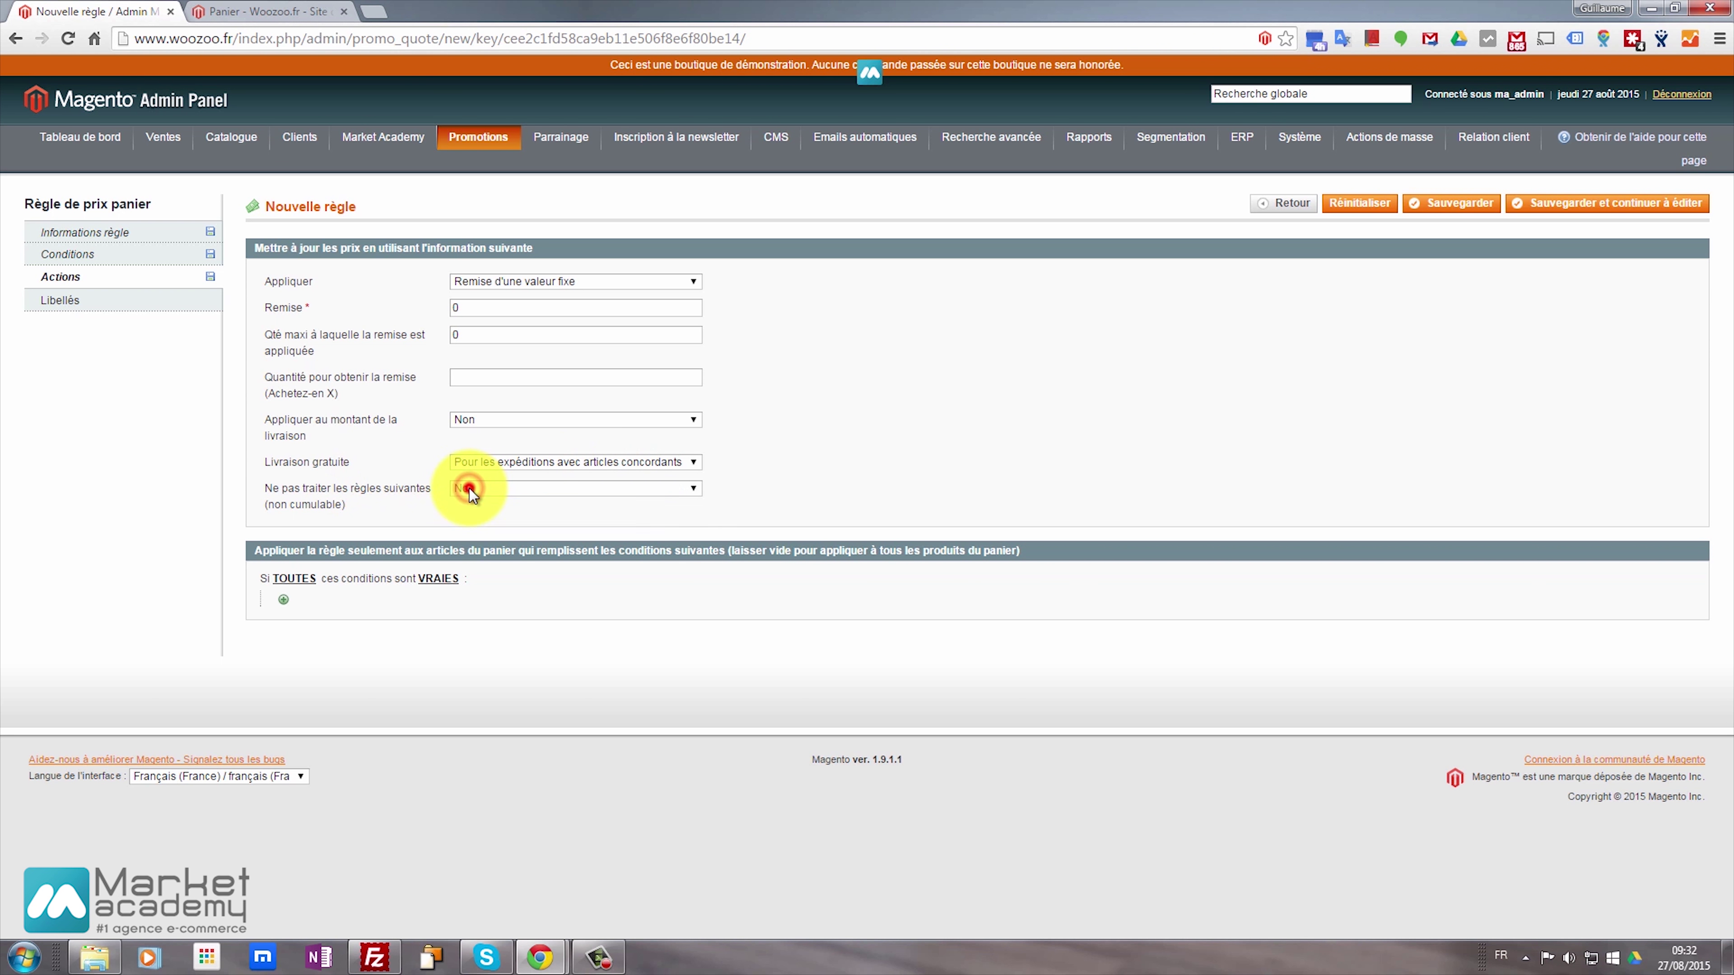
left_click(464, 503)
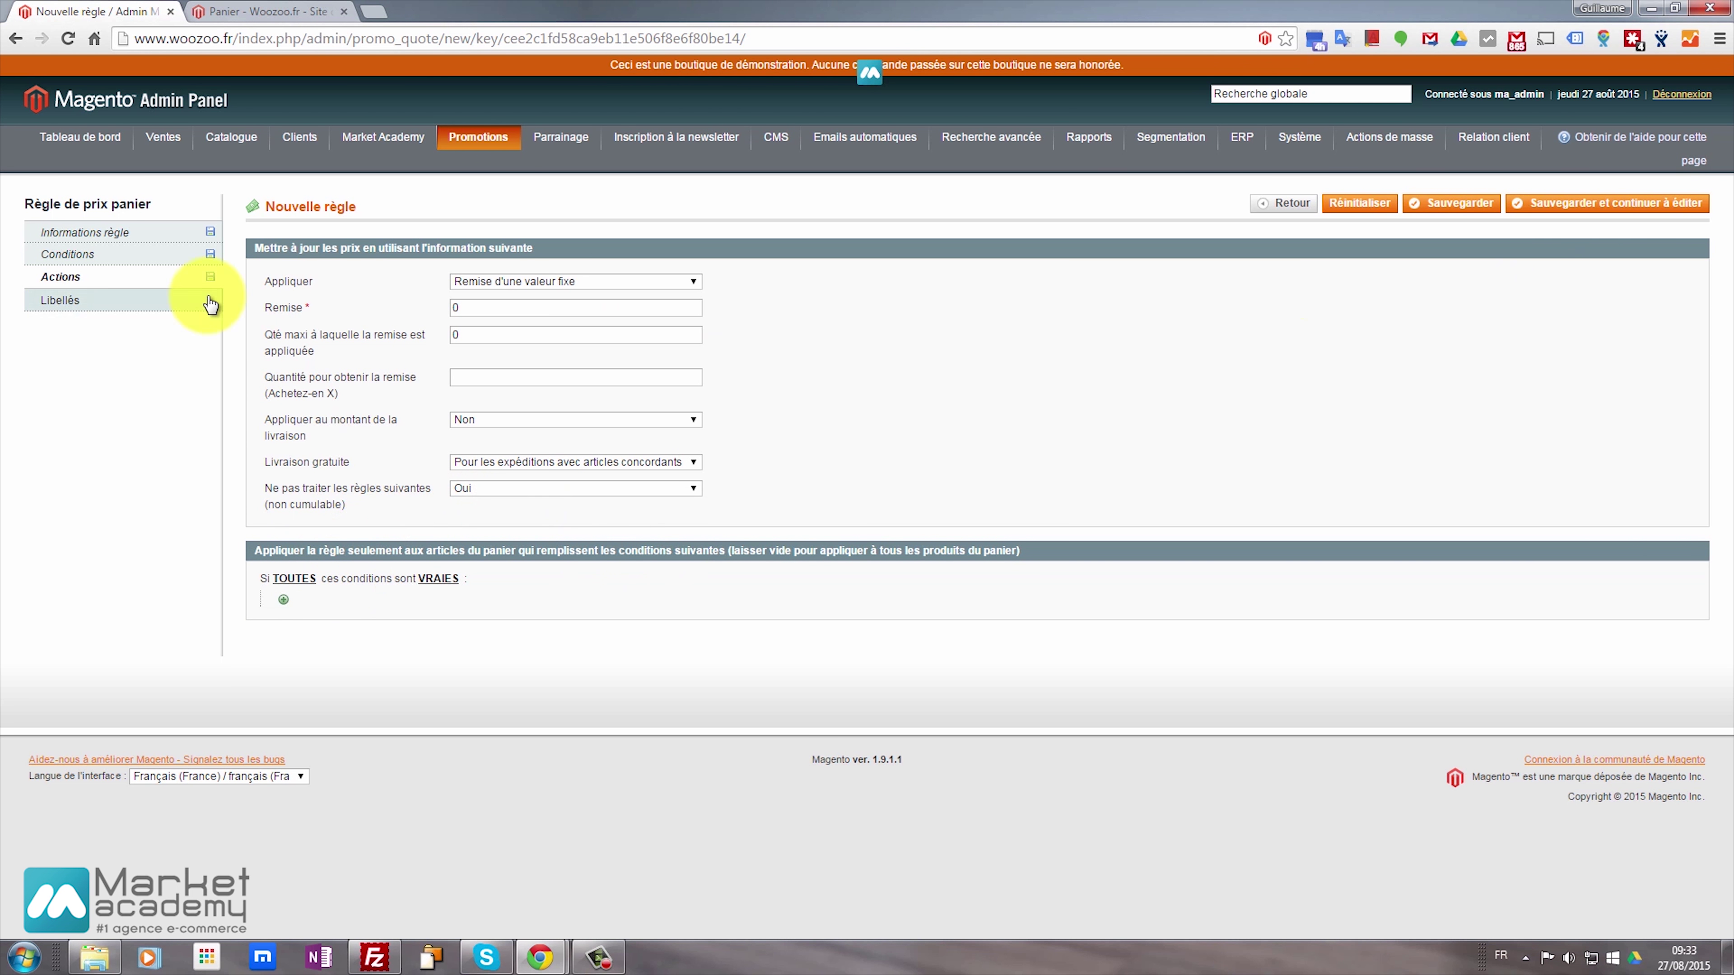
left_click(65, 301)
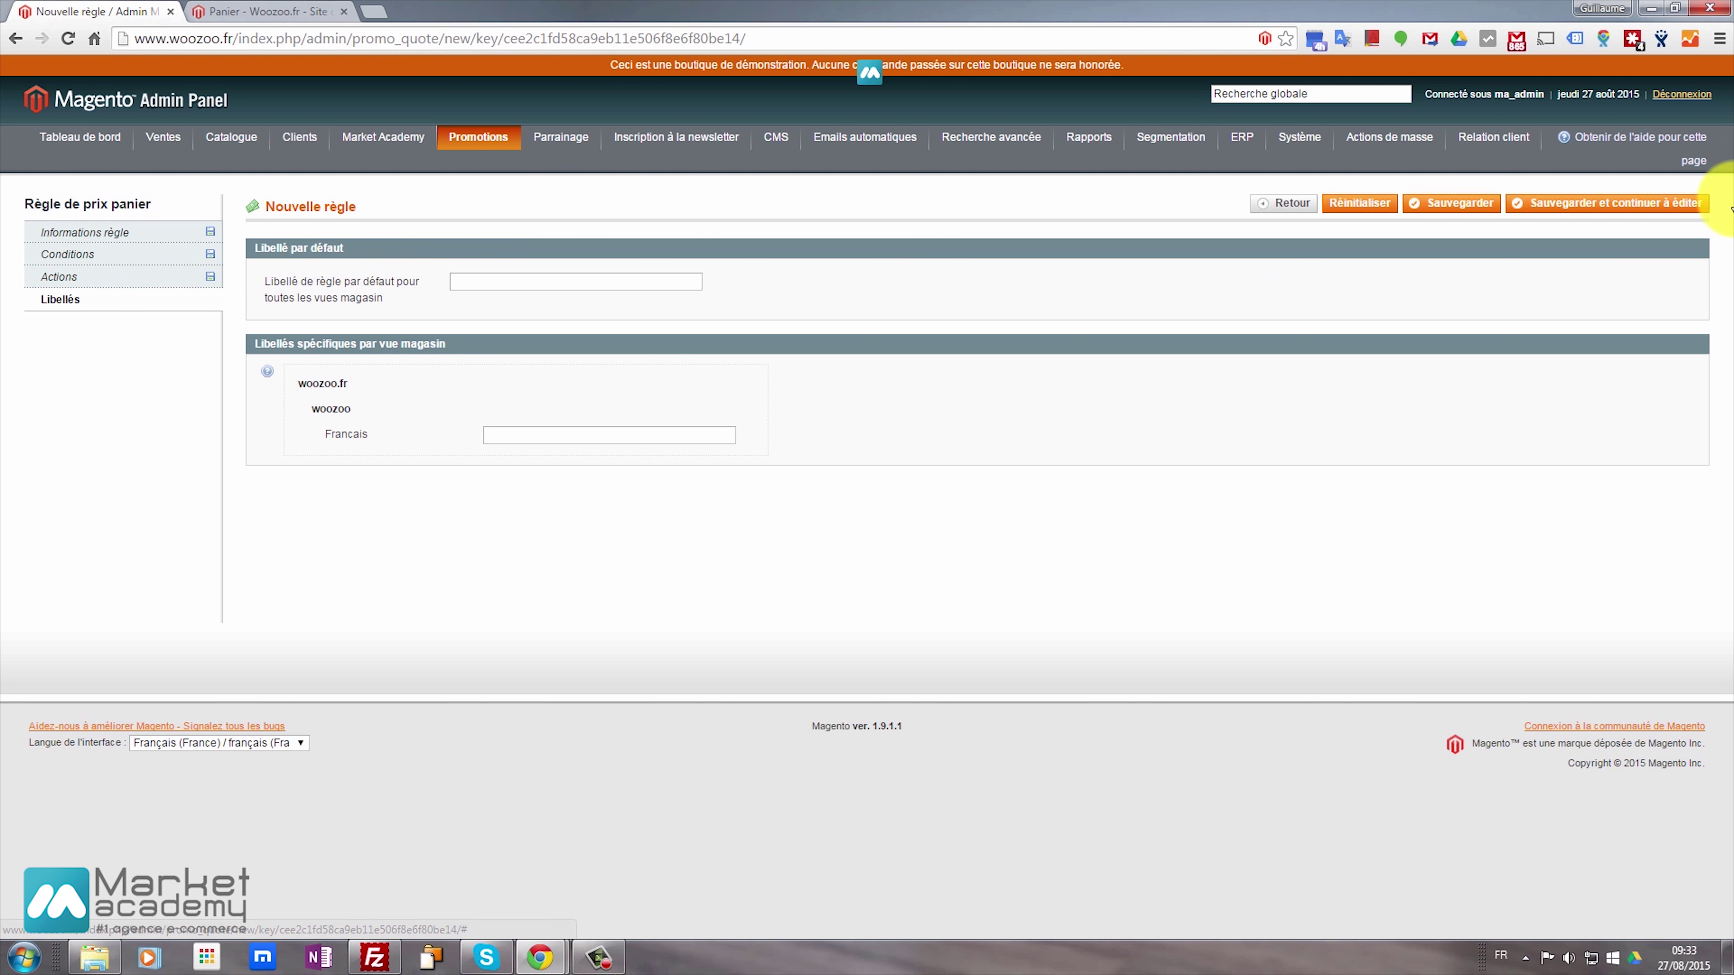
left_click(1479, 206)
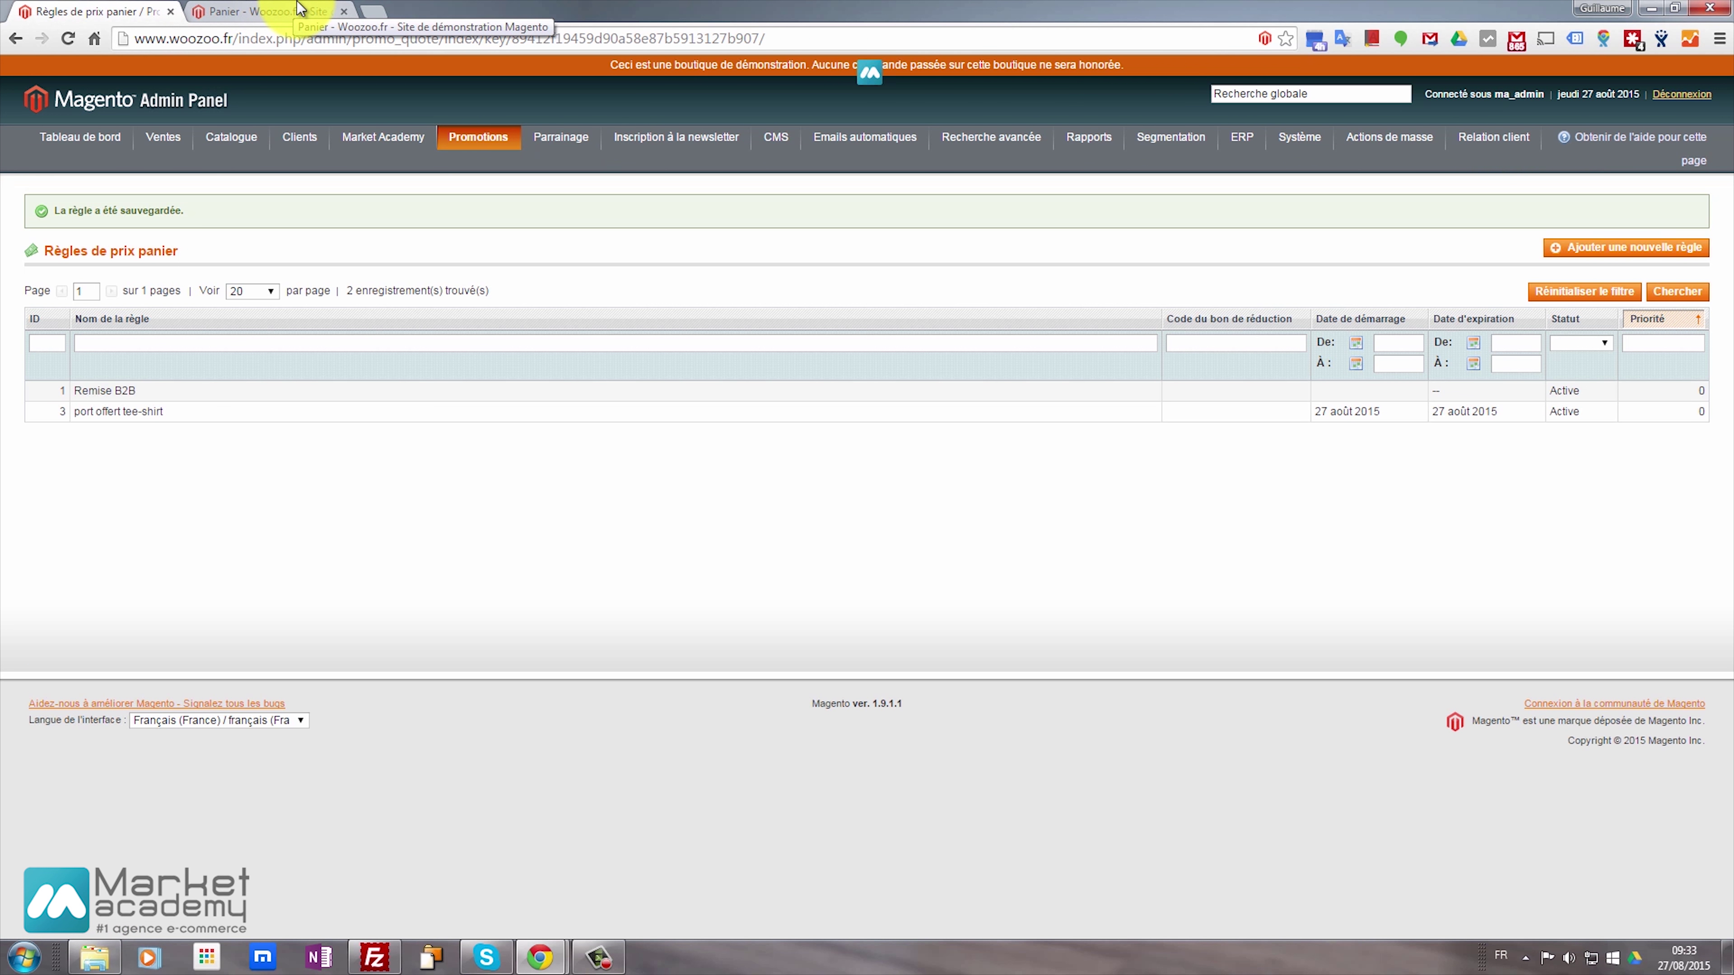
Switch to the storefront cart and change the quantity of Tee Shirt Noir to 5
left_click(307, 11)
scroll(956, 420, "down", 1)
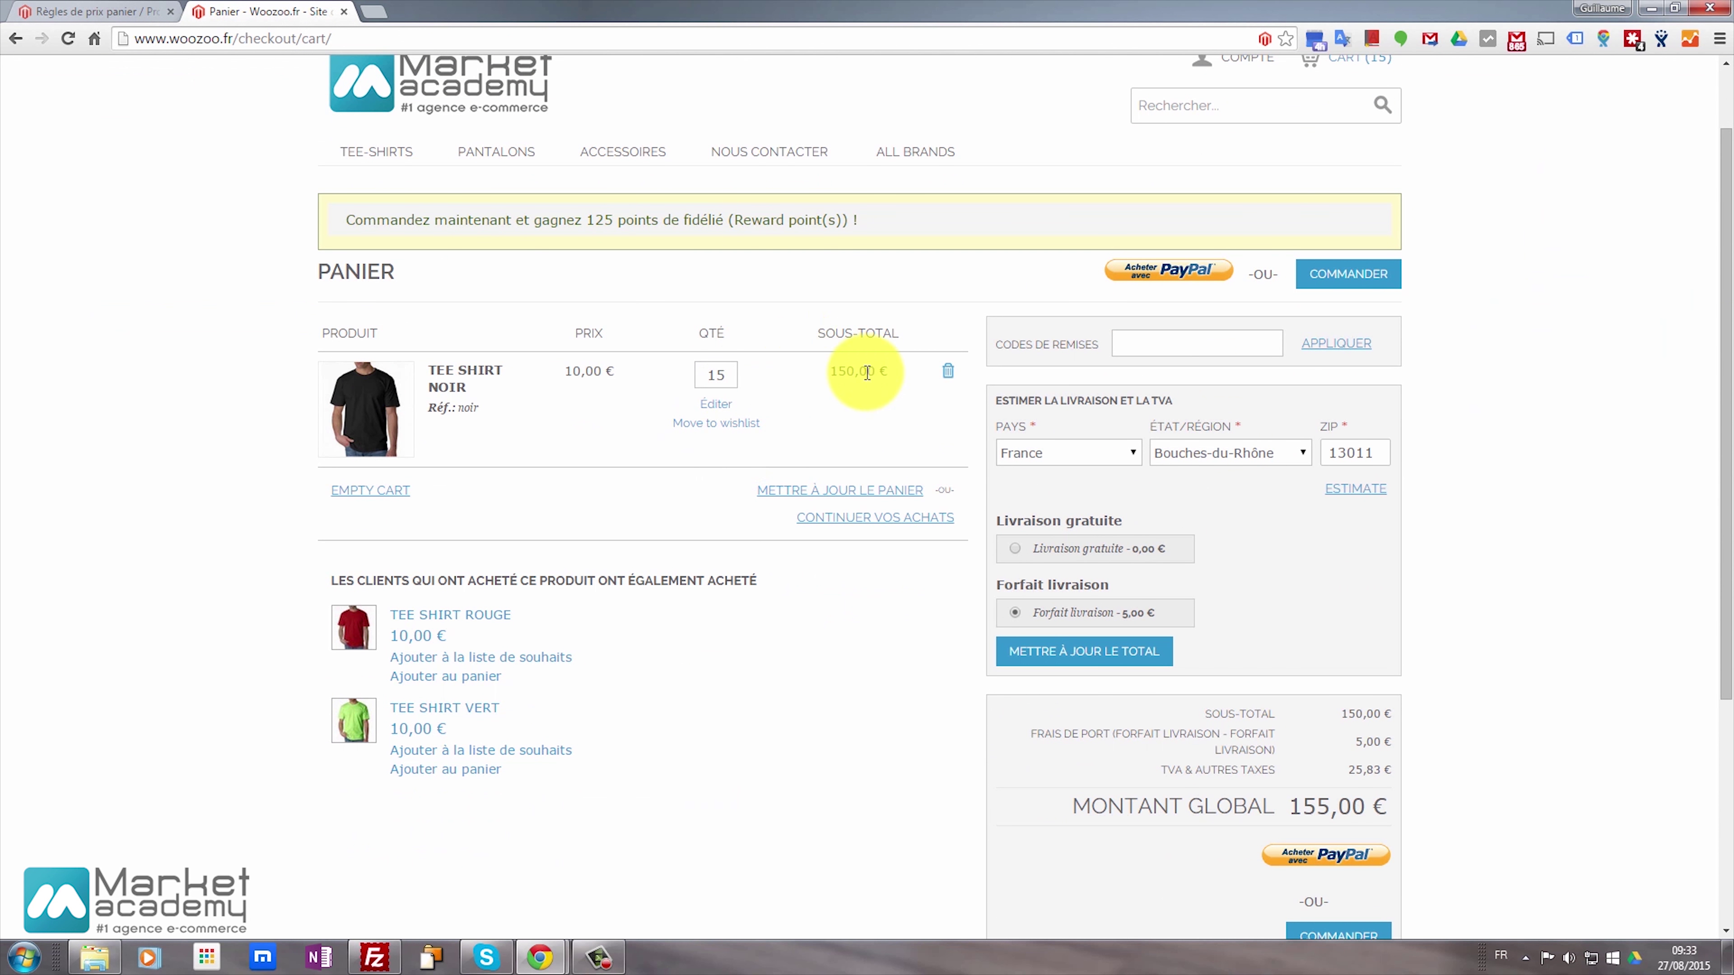
left_click(720, 375)
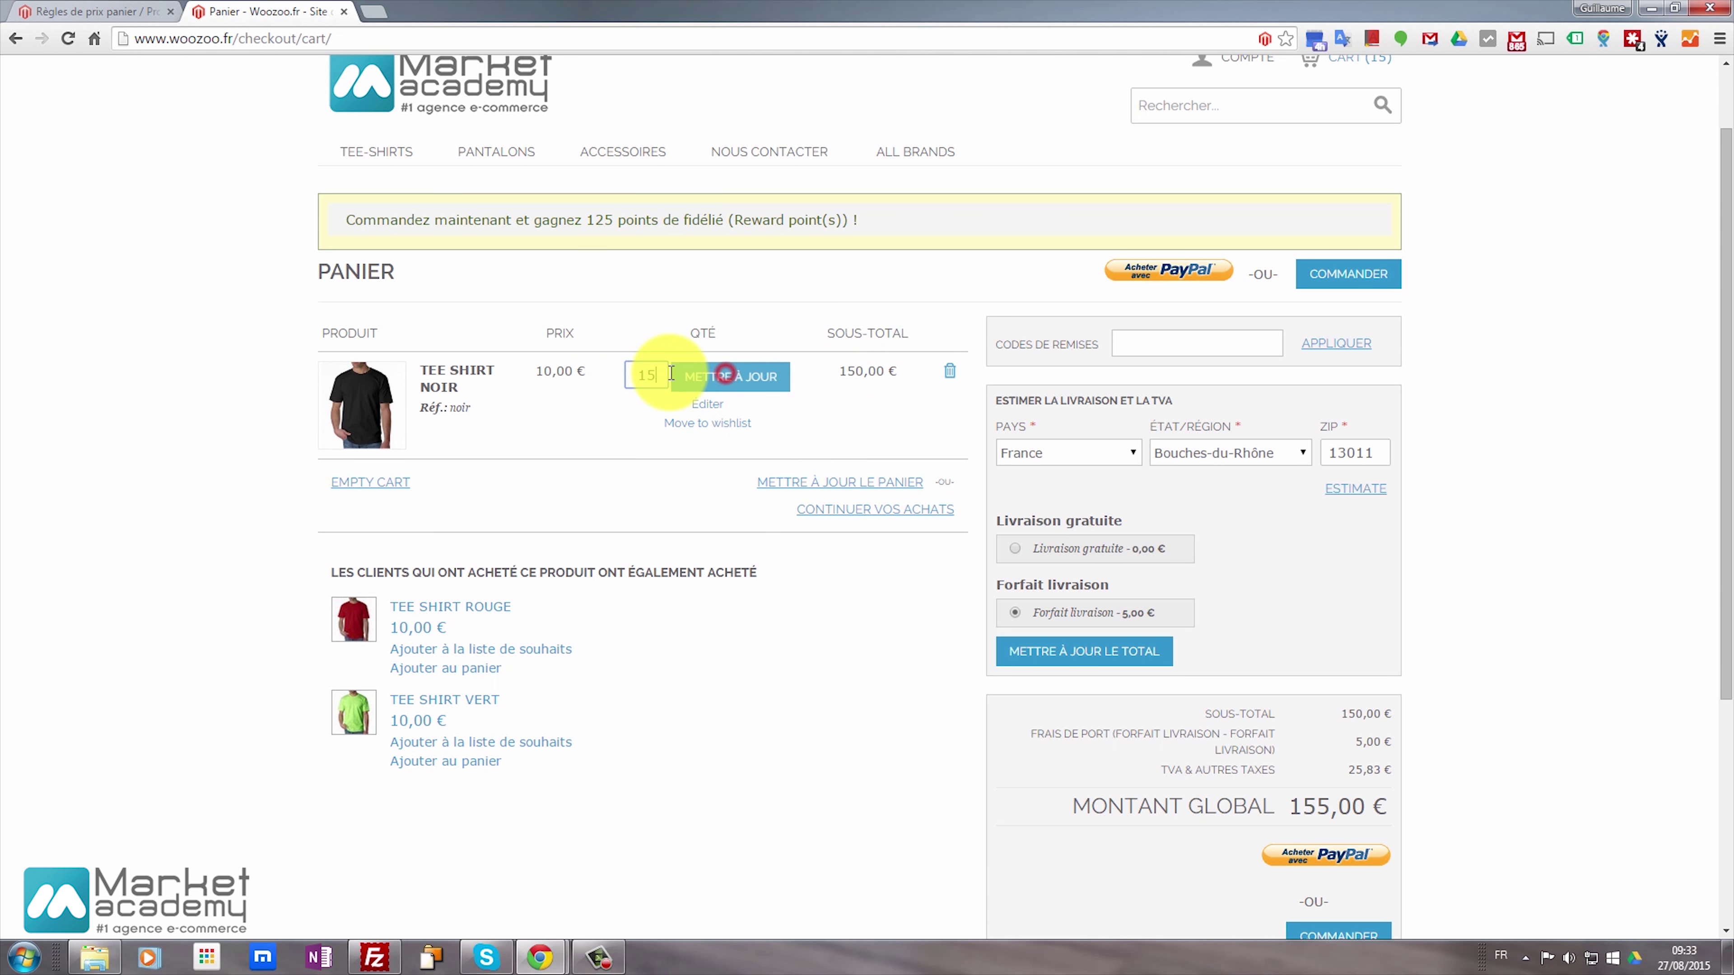
left_click(652, 373)
key("BackSpace")
key("Return")
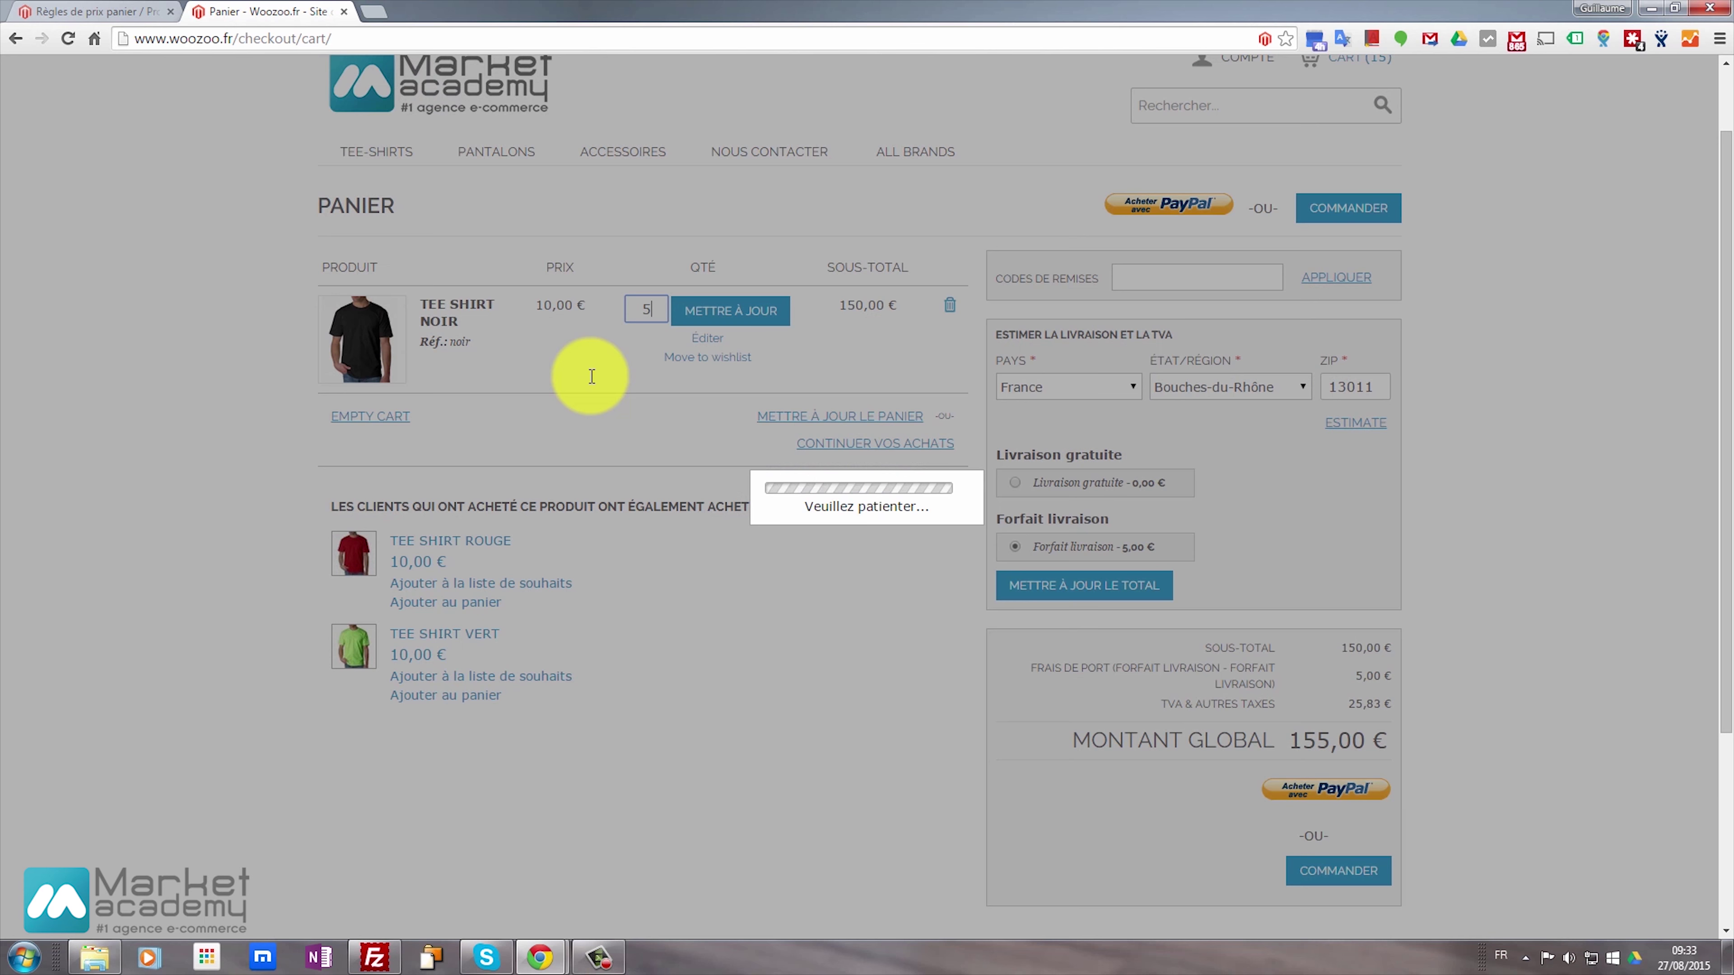
Proceed from the cart to checkout with the saved billing address and select Livraison gratuite as the shipping method
scroll(1486, 483, "up", 3)
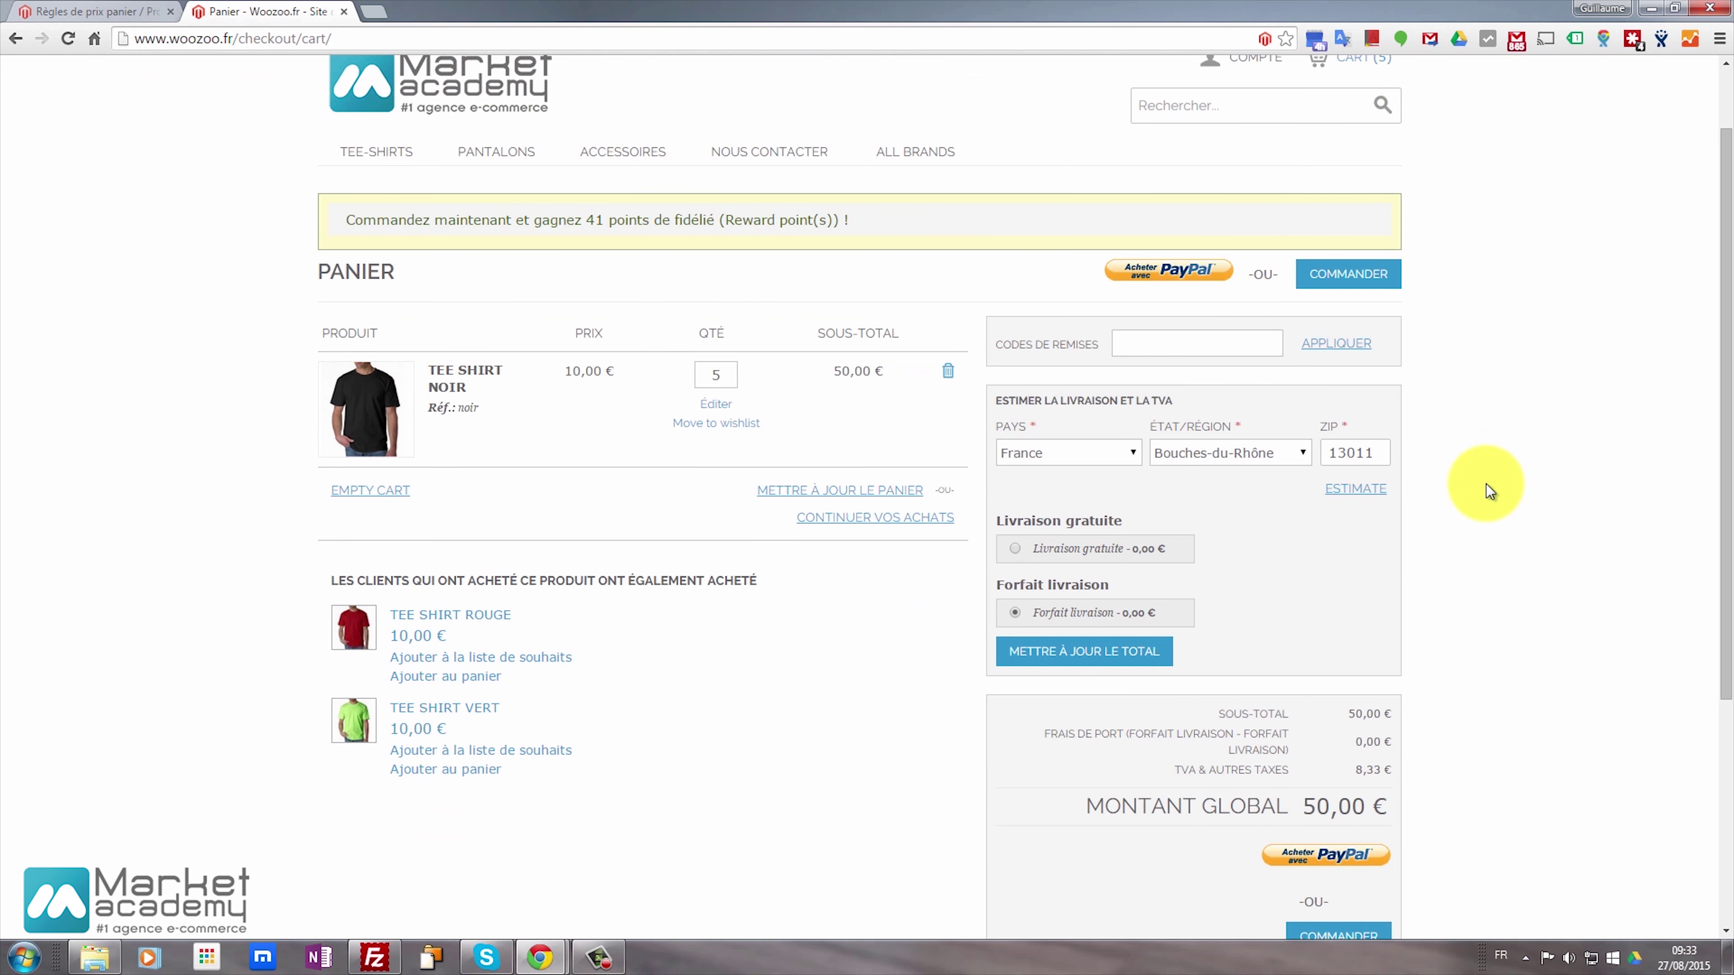
scroll(1486, 483, "down", 1)
scroll(1361, 581, "down", 1)
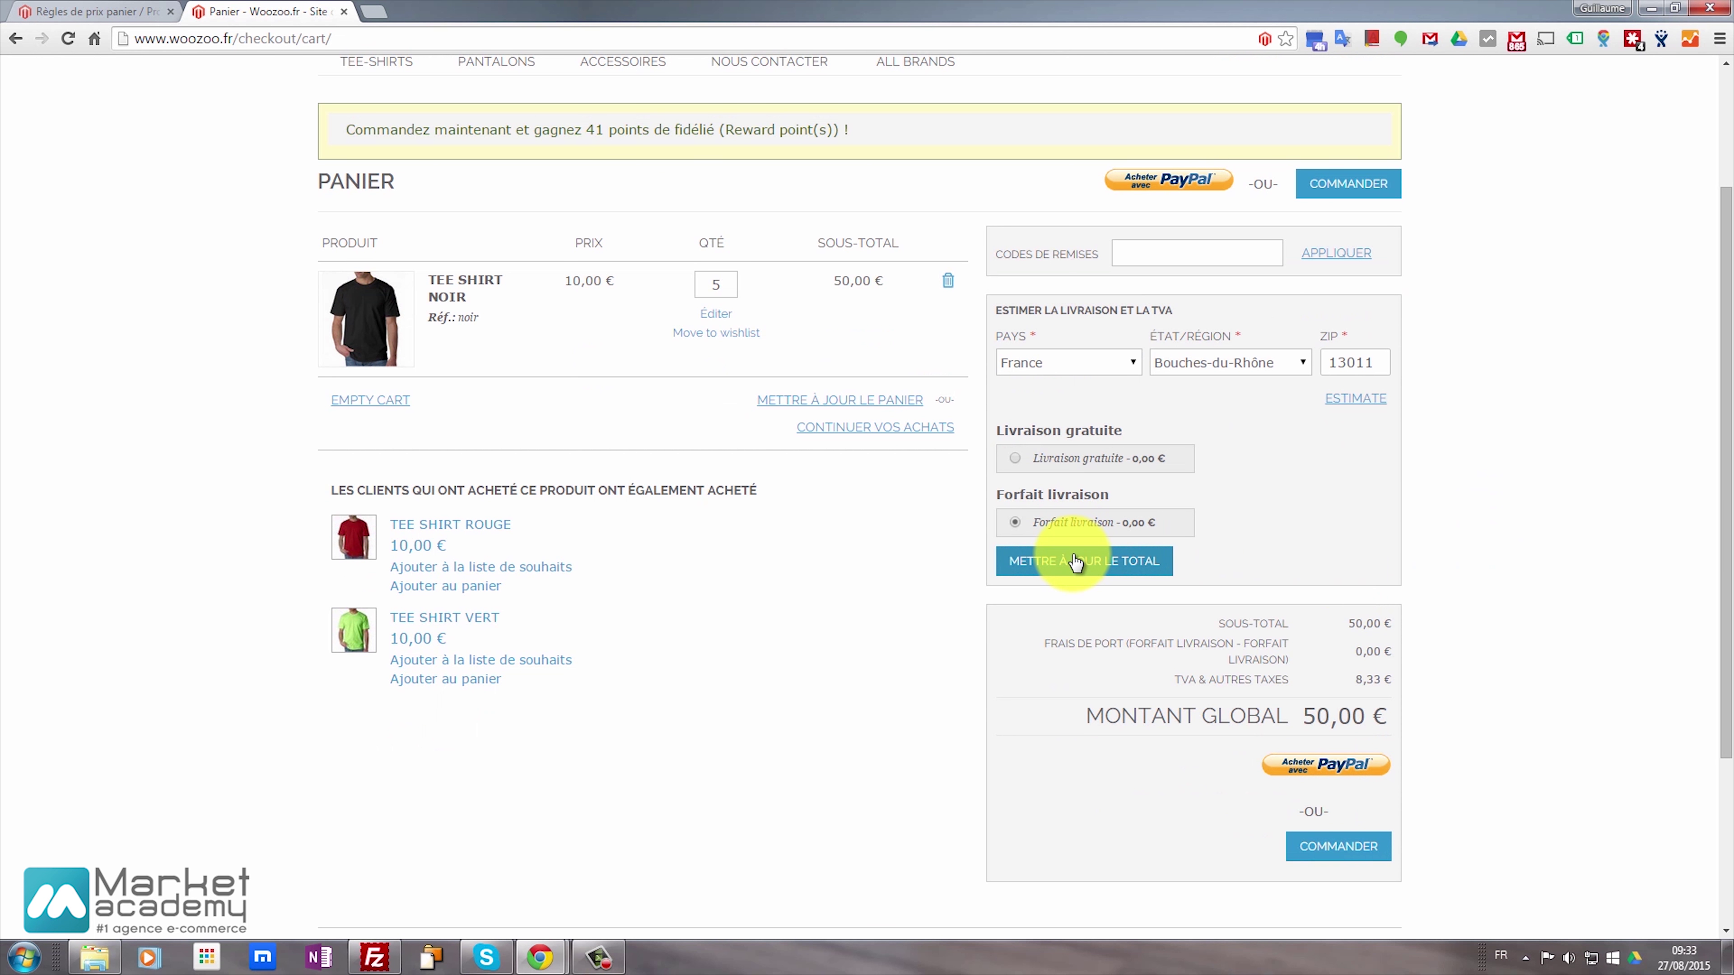
left_click(1374, 860)
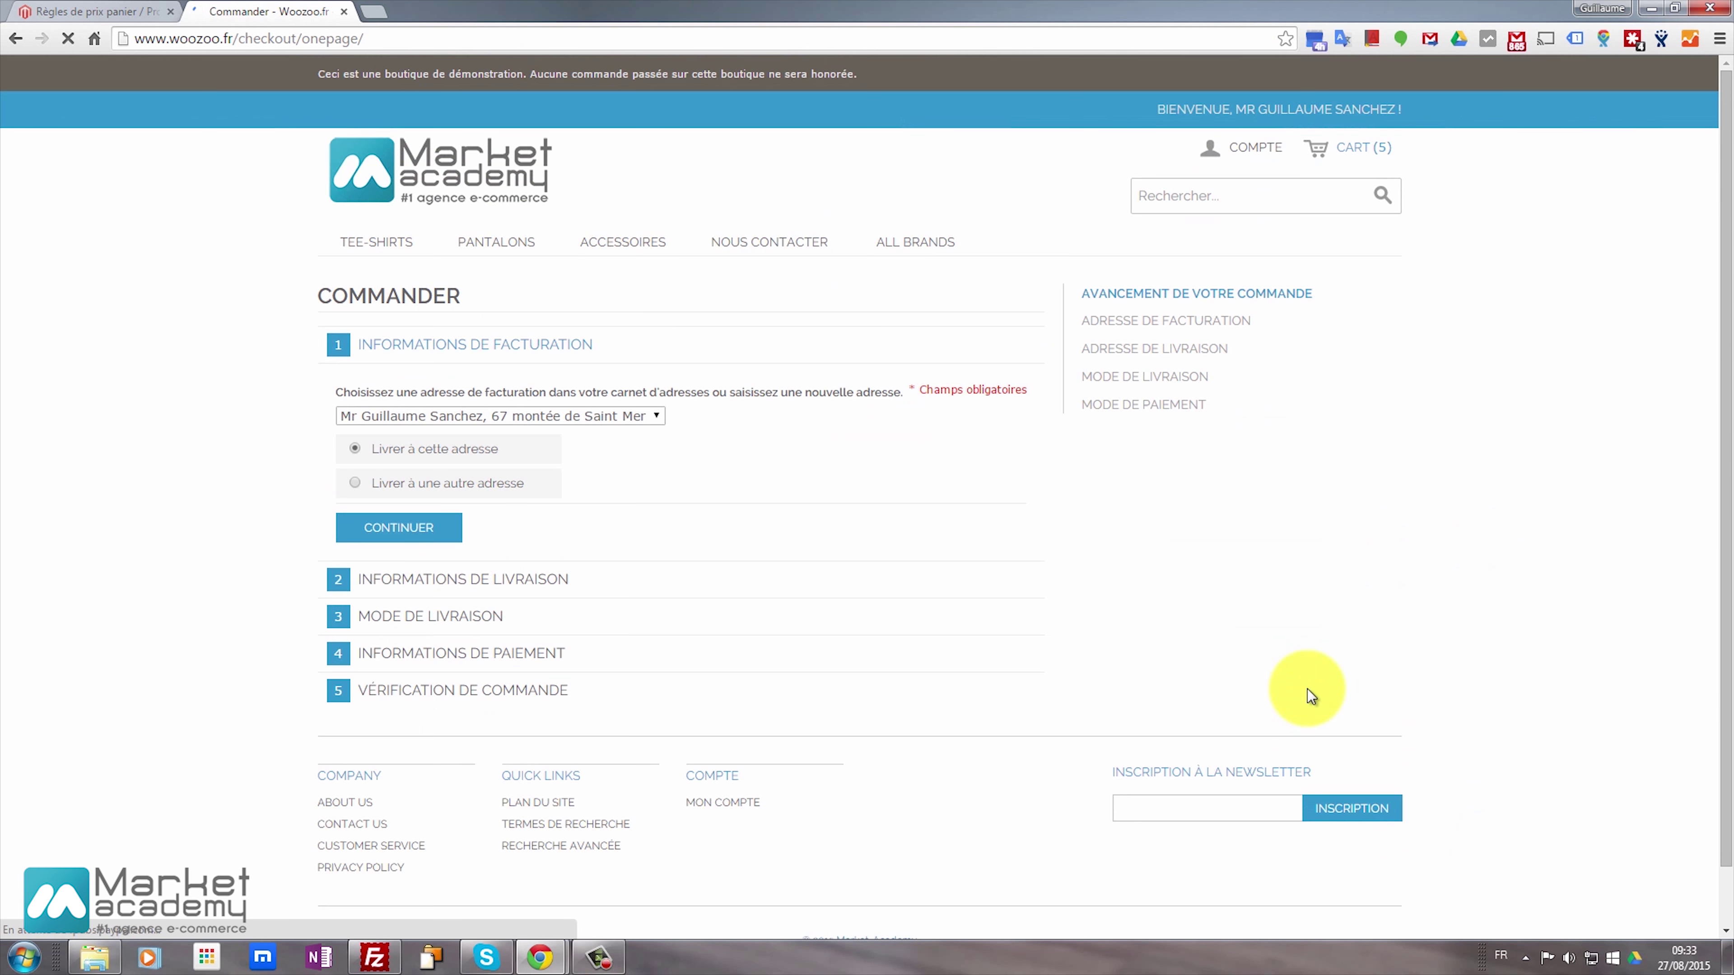
left_click(398, 534)
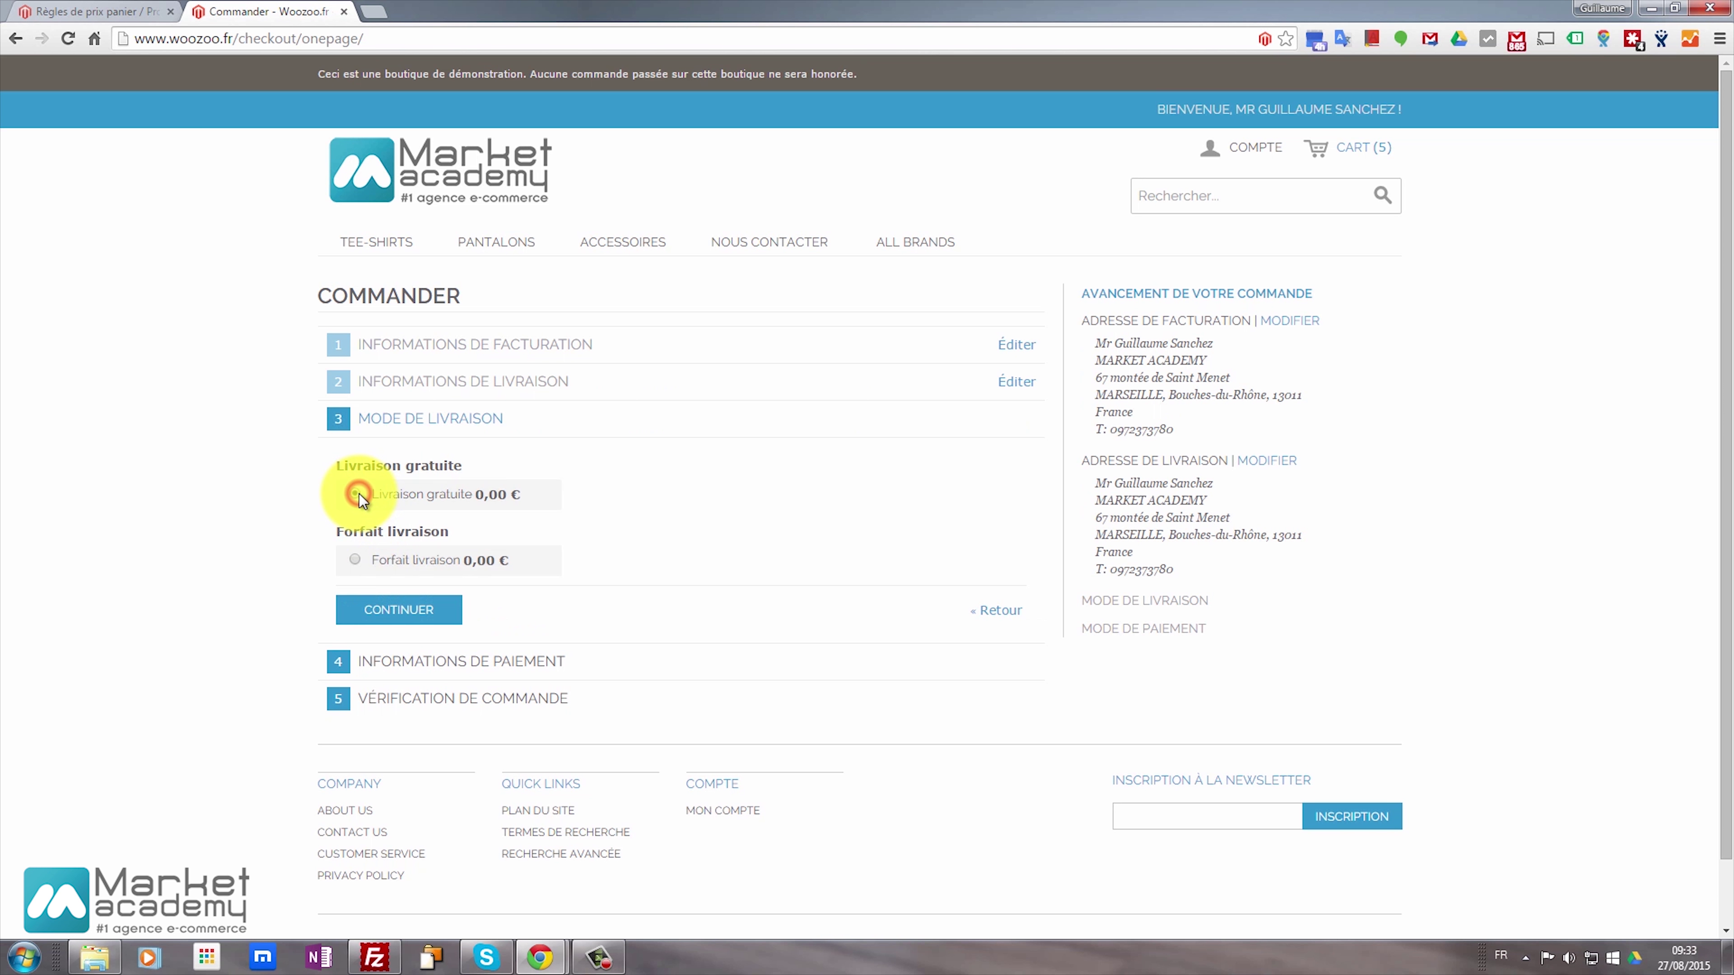
left_click(359, 493)
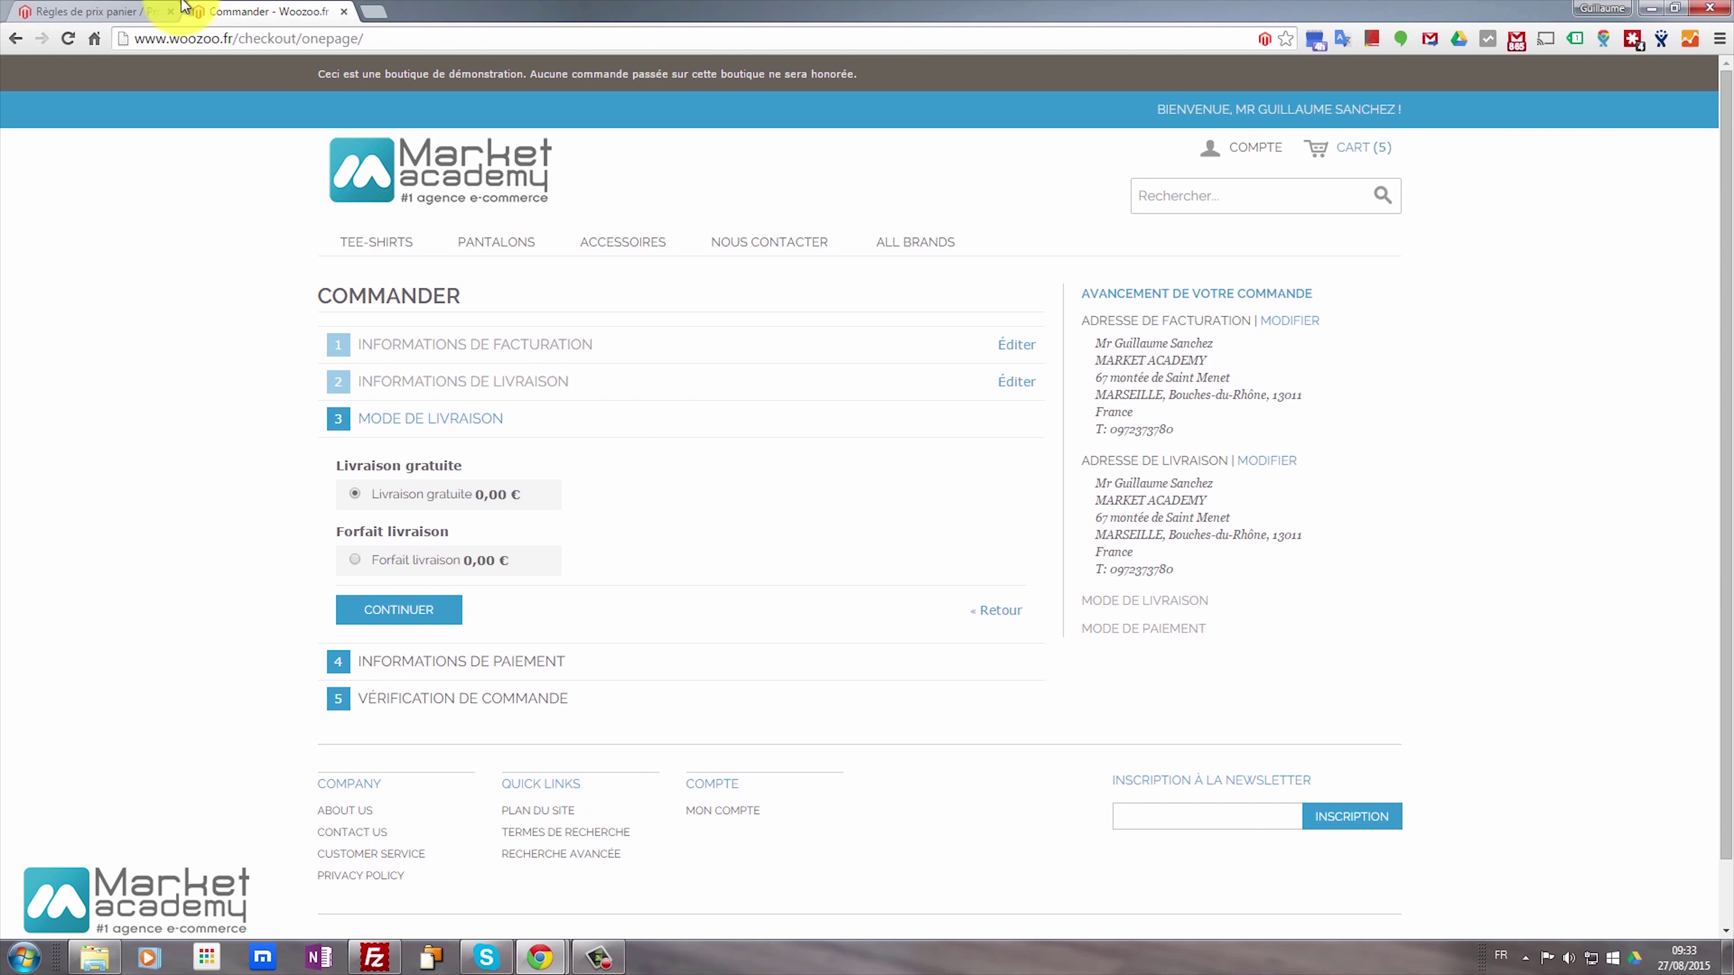
Return to the Magento admin and open the cart price rule "port offert tee-shirt" for editing
left_click(108, 8)
mouse_move(472, 141)
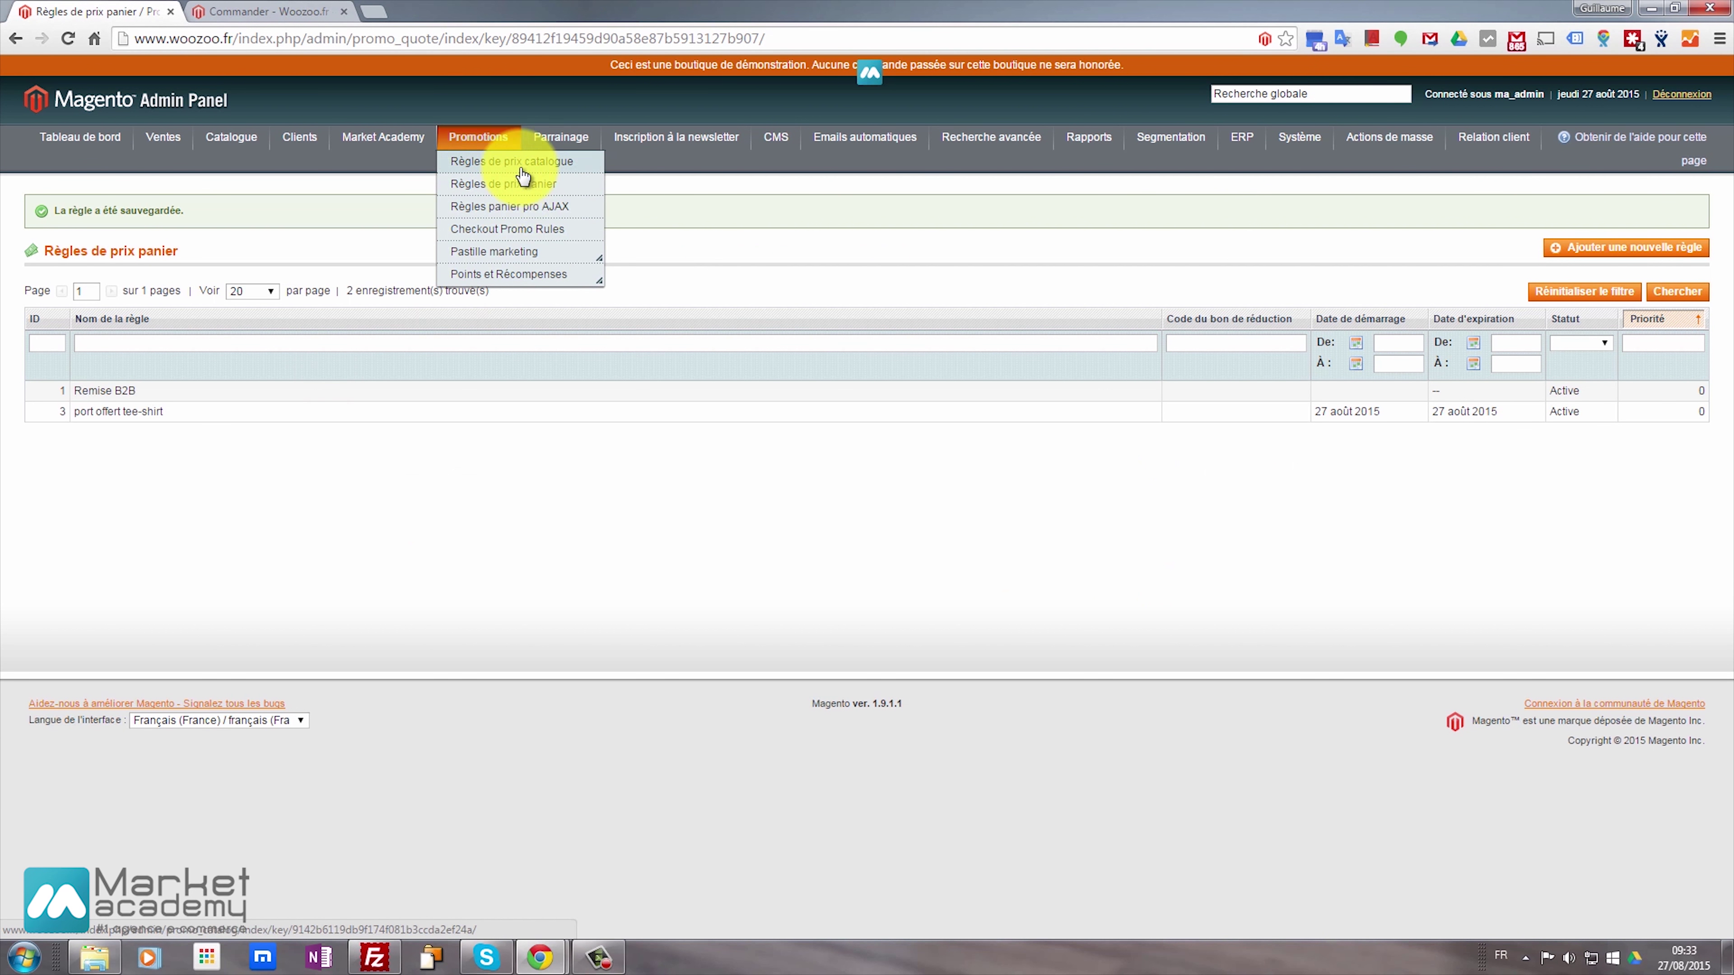
left_click(227, 412)
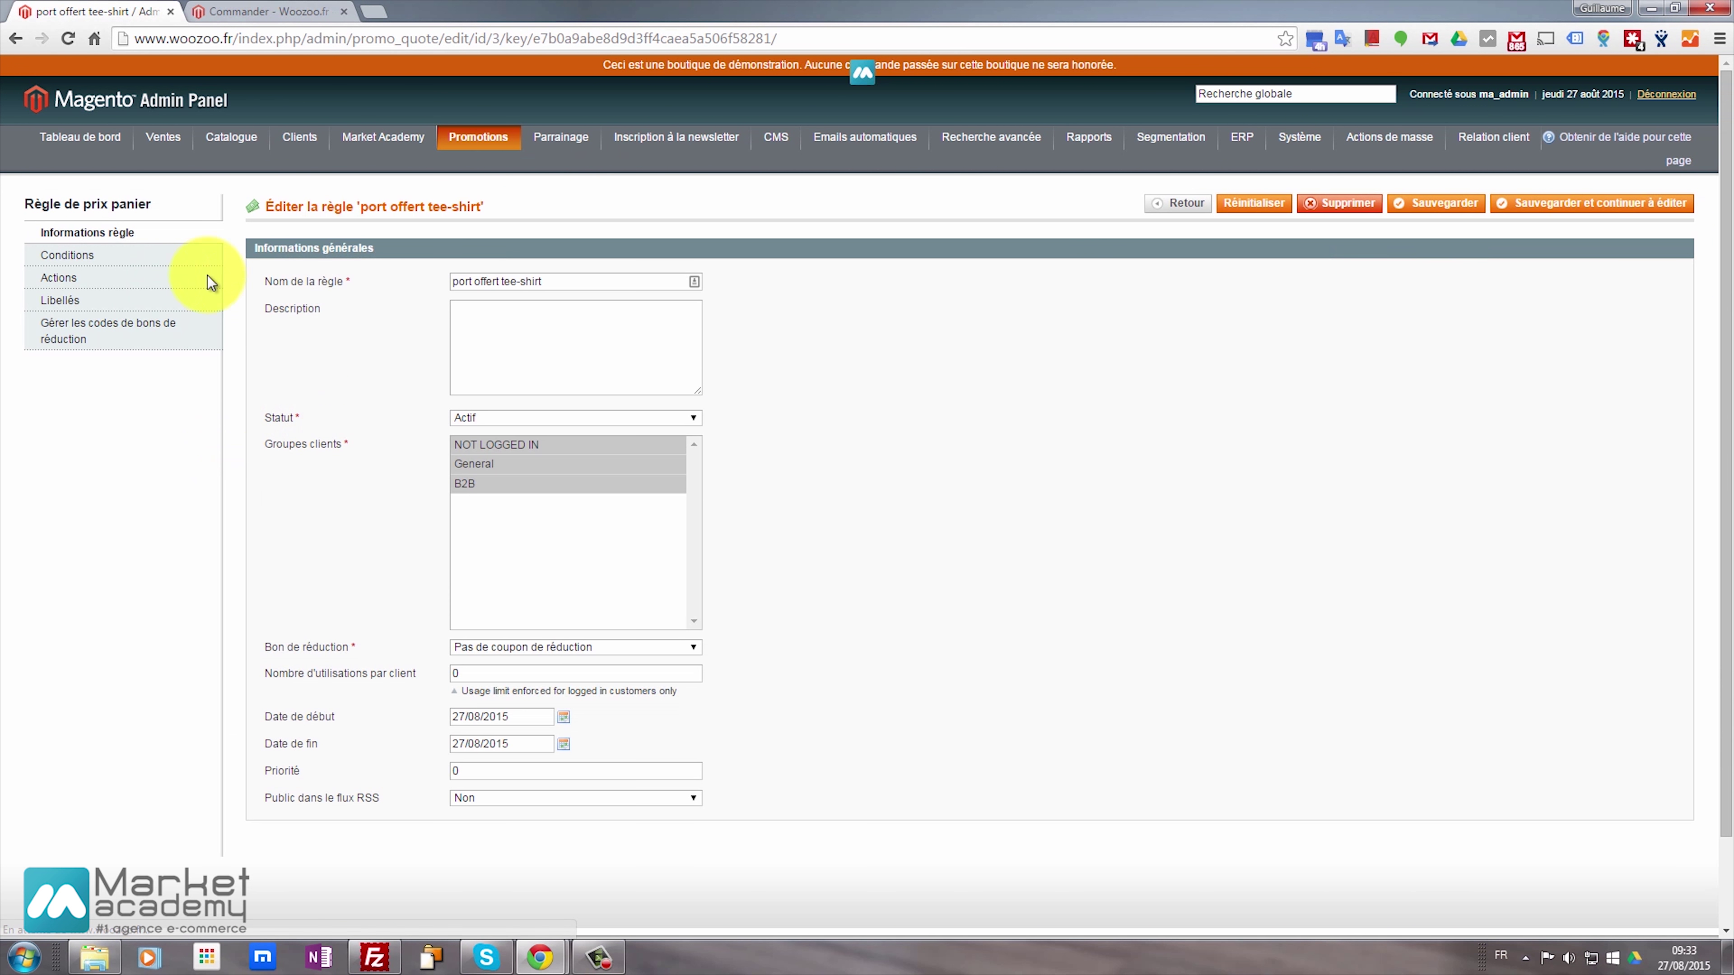
left_click(98, 261)
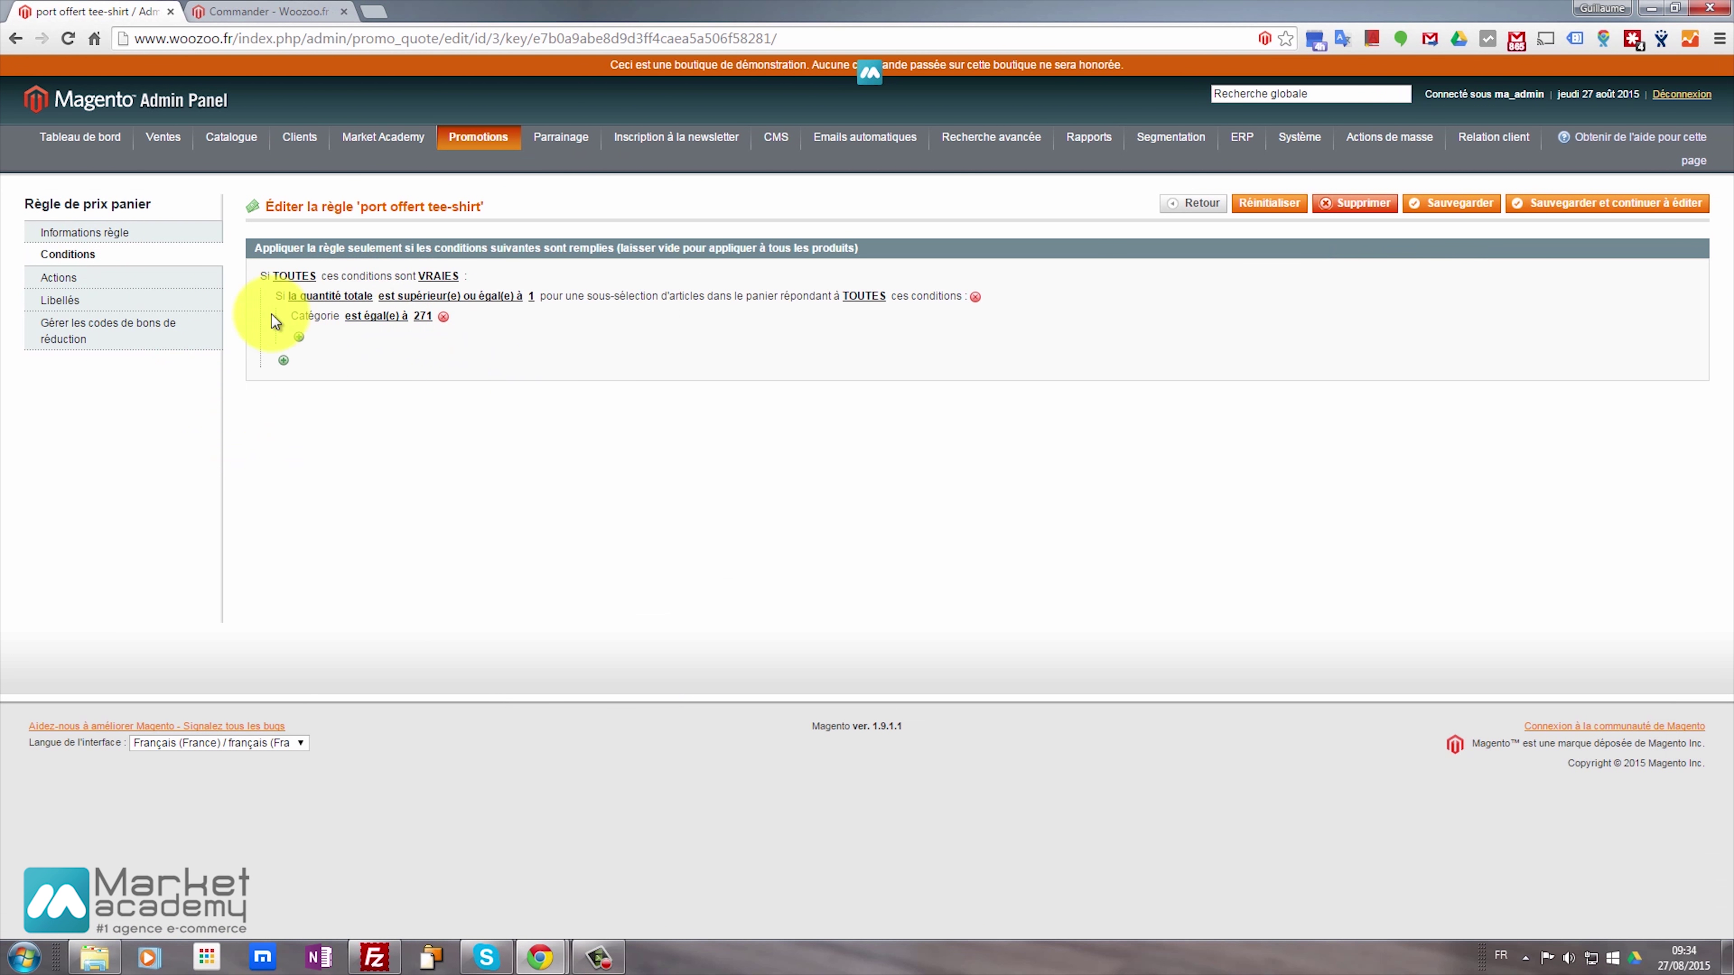
left_click(444, 316)
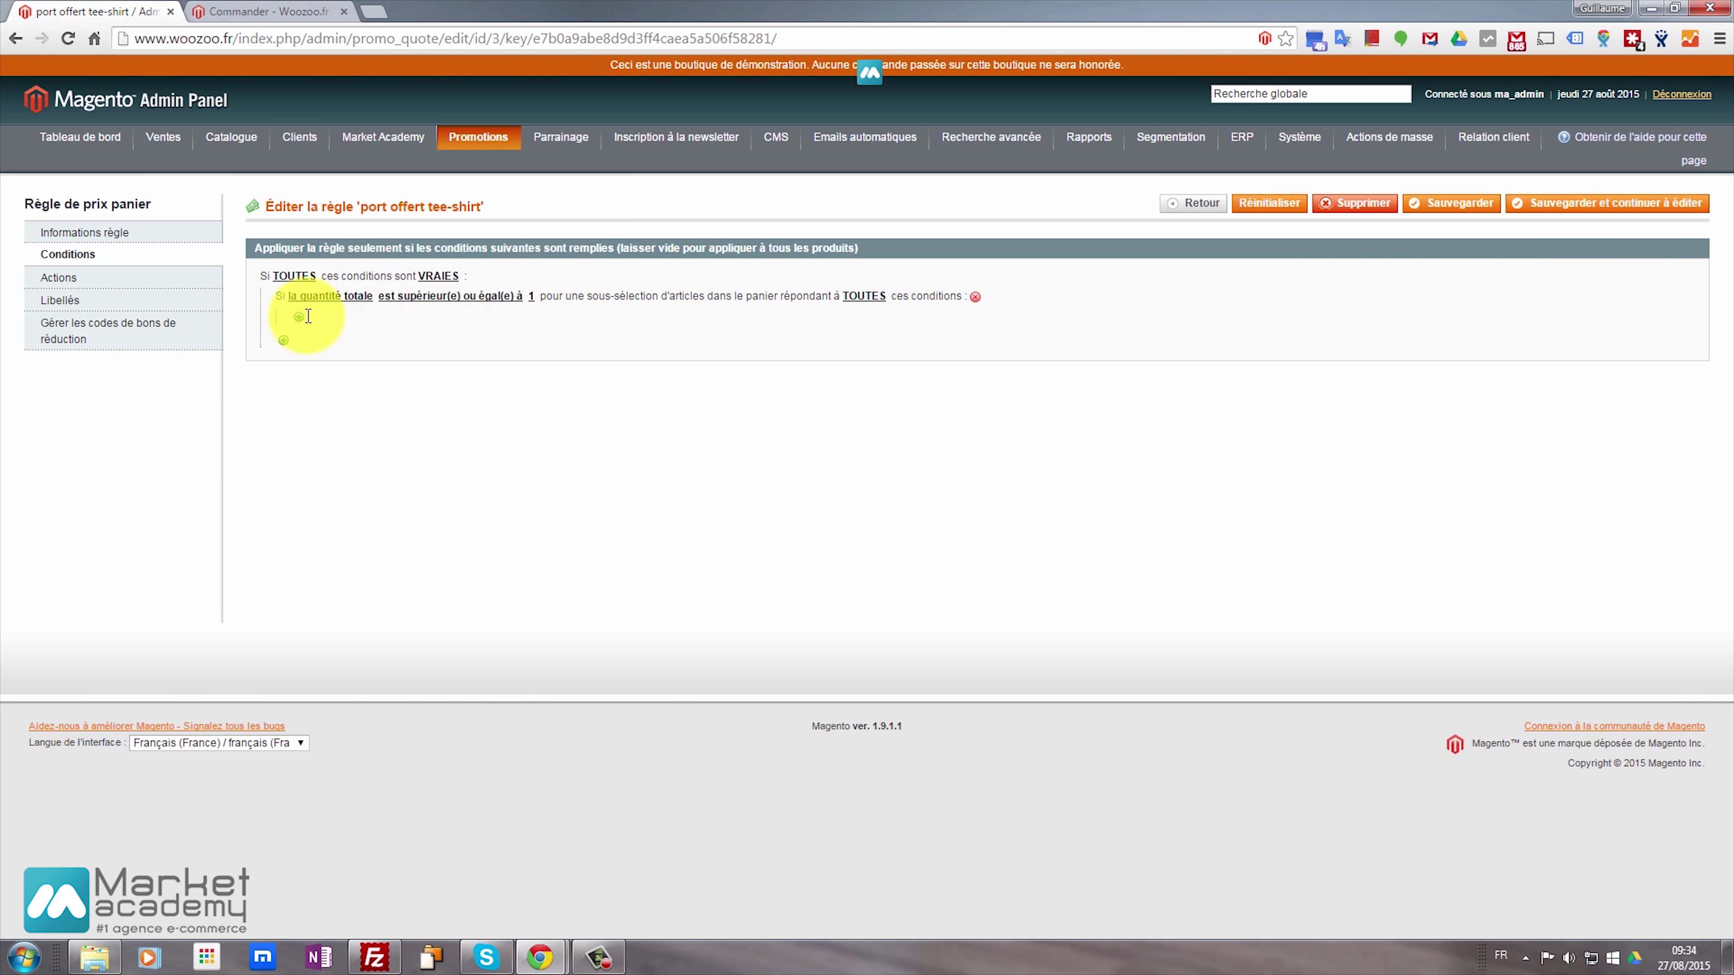
left_click(304, 317)
left_click(303, 316)
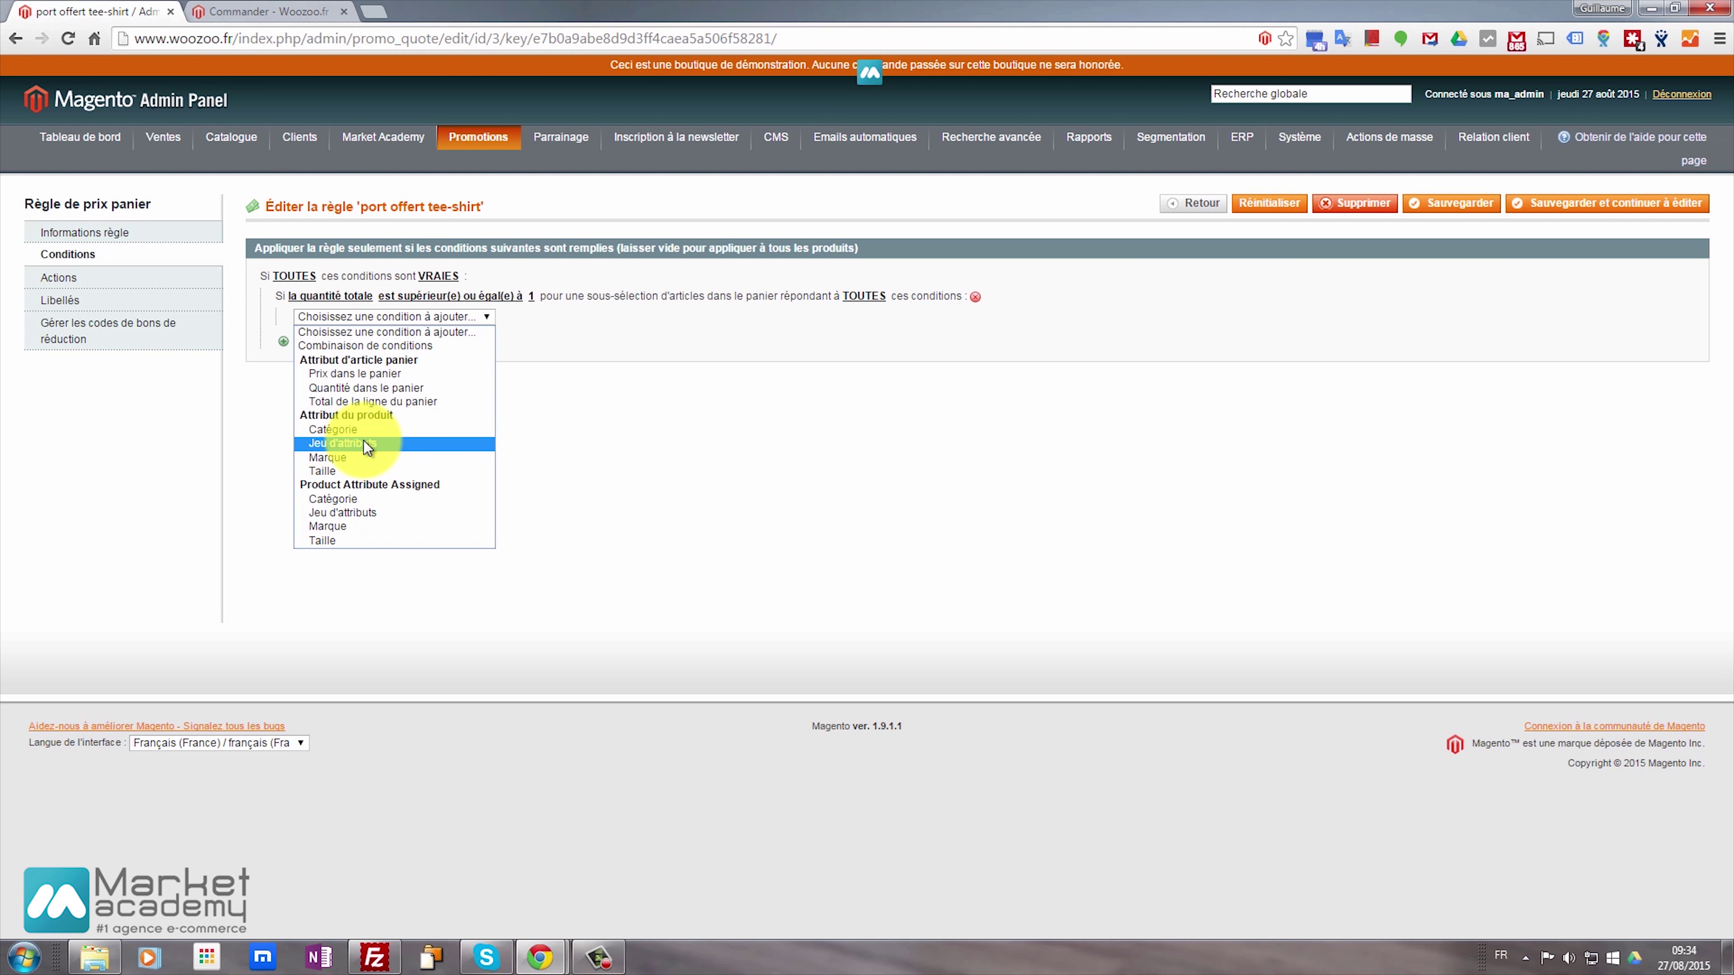
Start a new product attribute with code port_offert, scope Global and catalogue input type Oui/Non
mouse_move(225, 141)
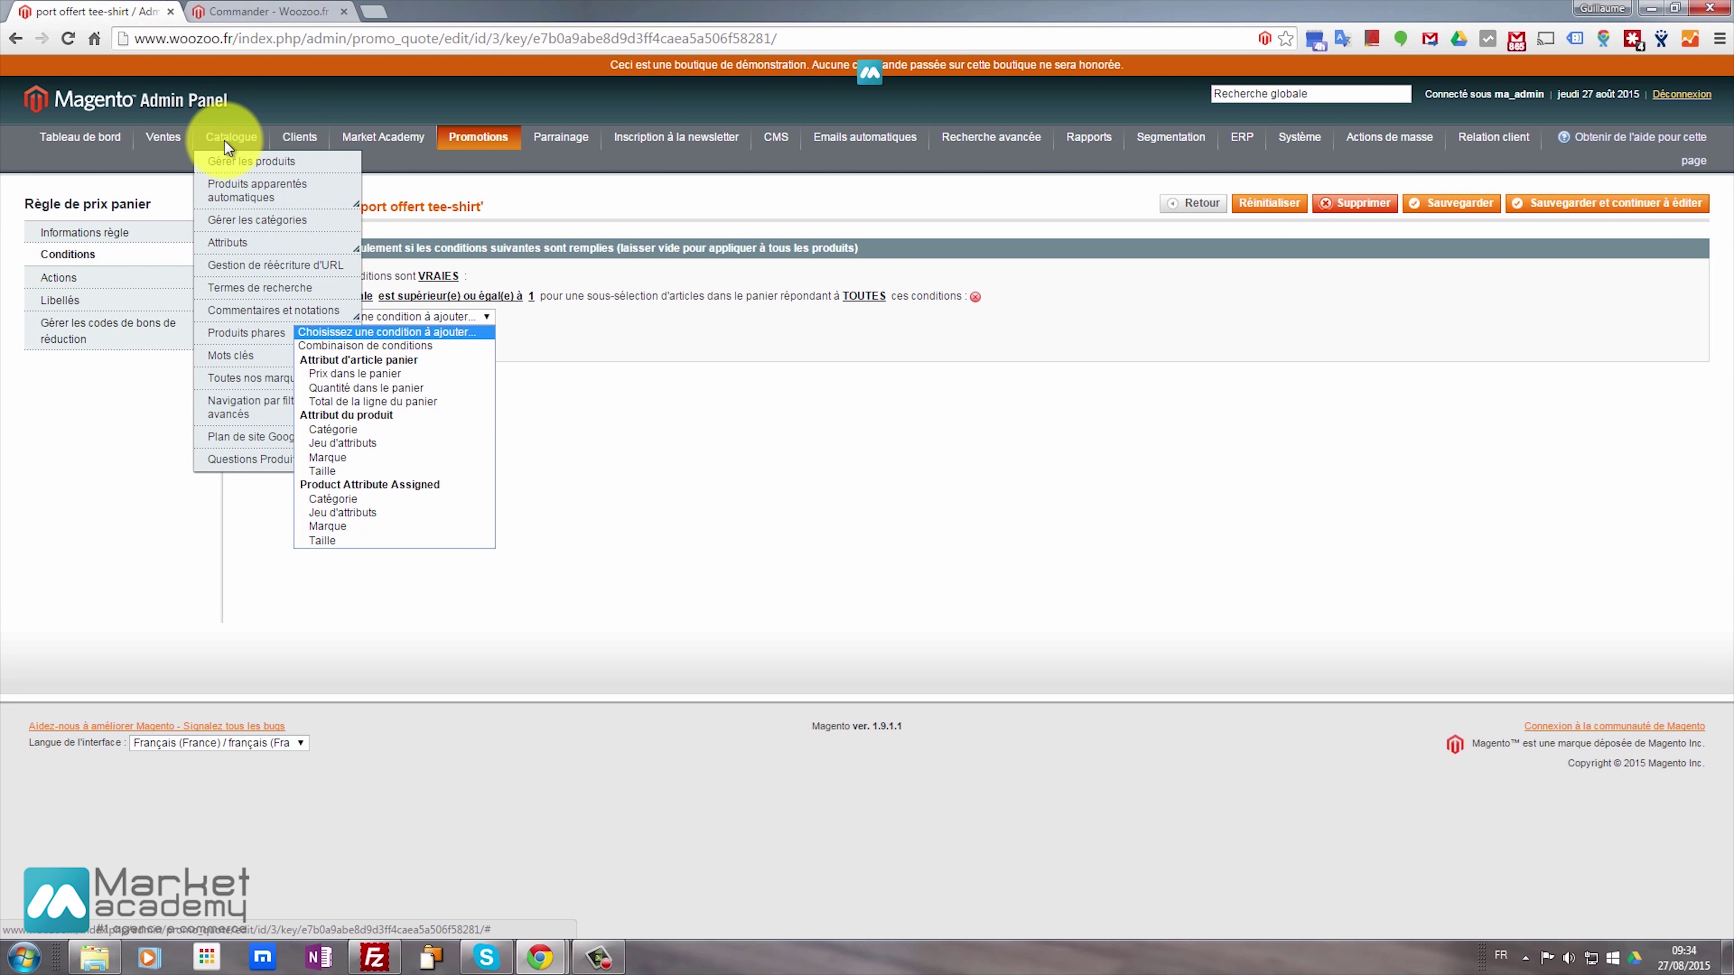
mouse_move(255, 241)
left_click(325, 254)
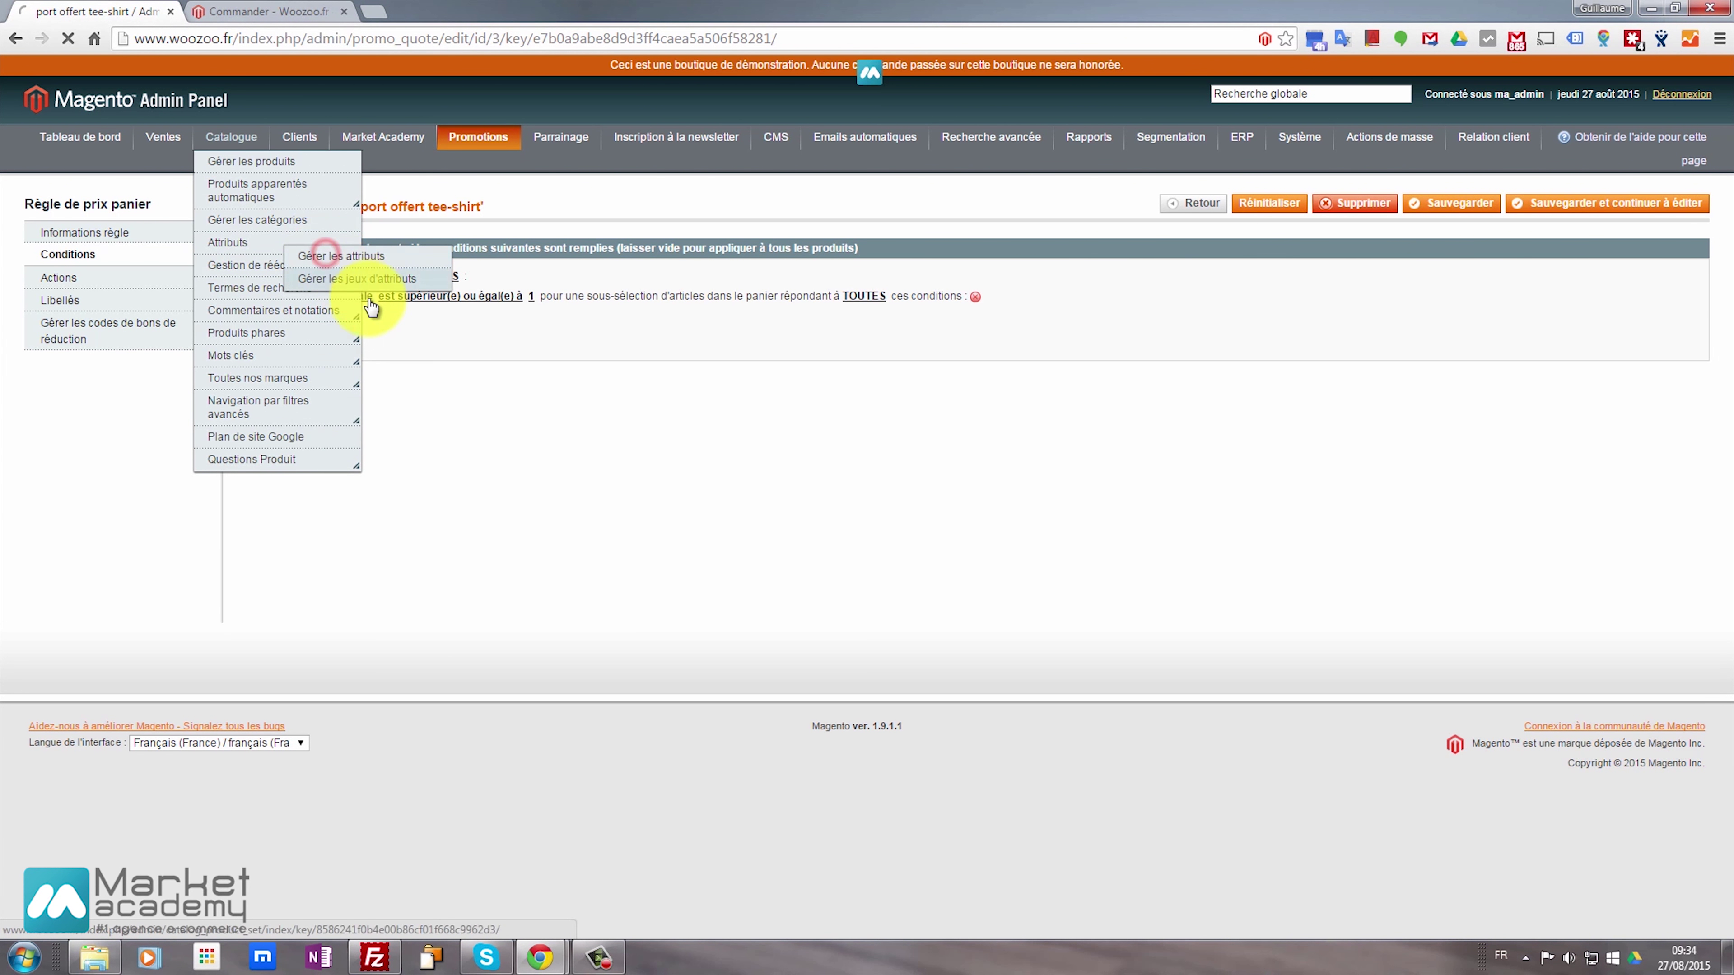
left_click(1644, 200)
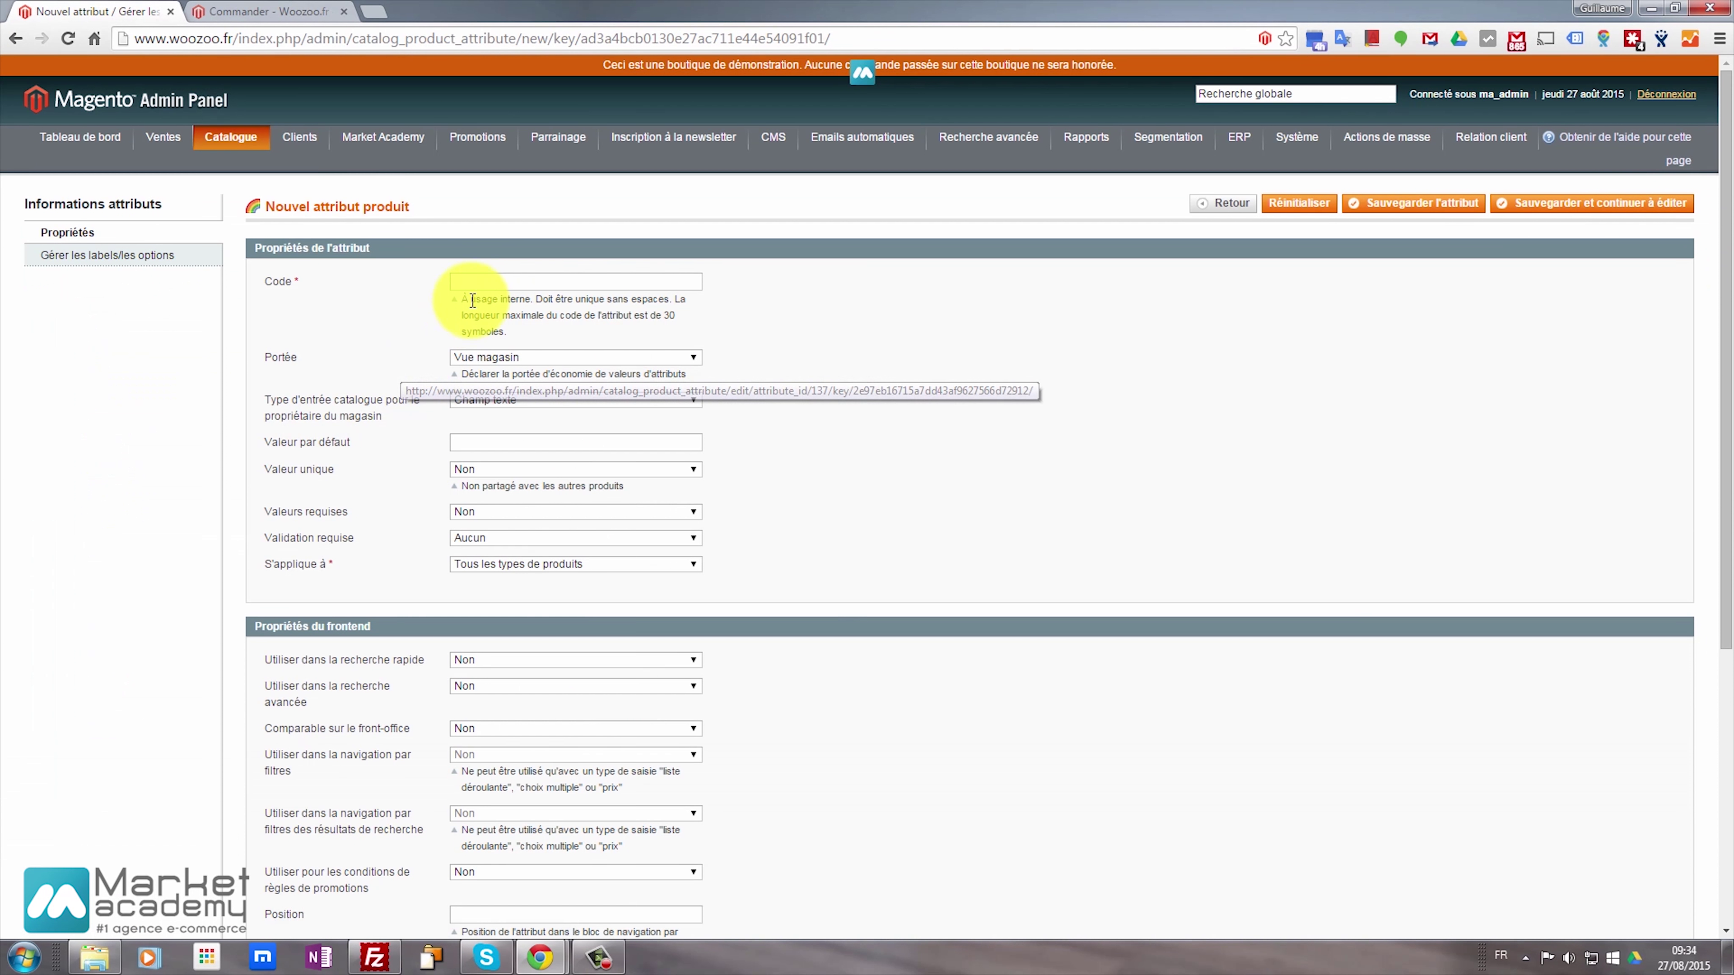
left_click(485, 281)
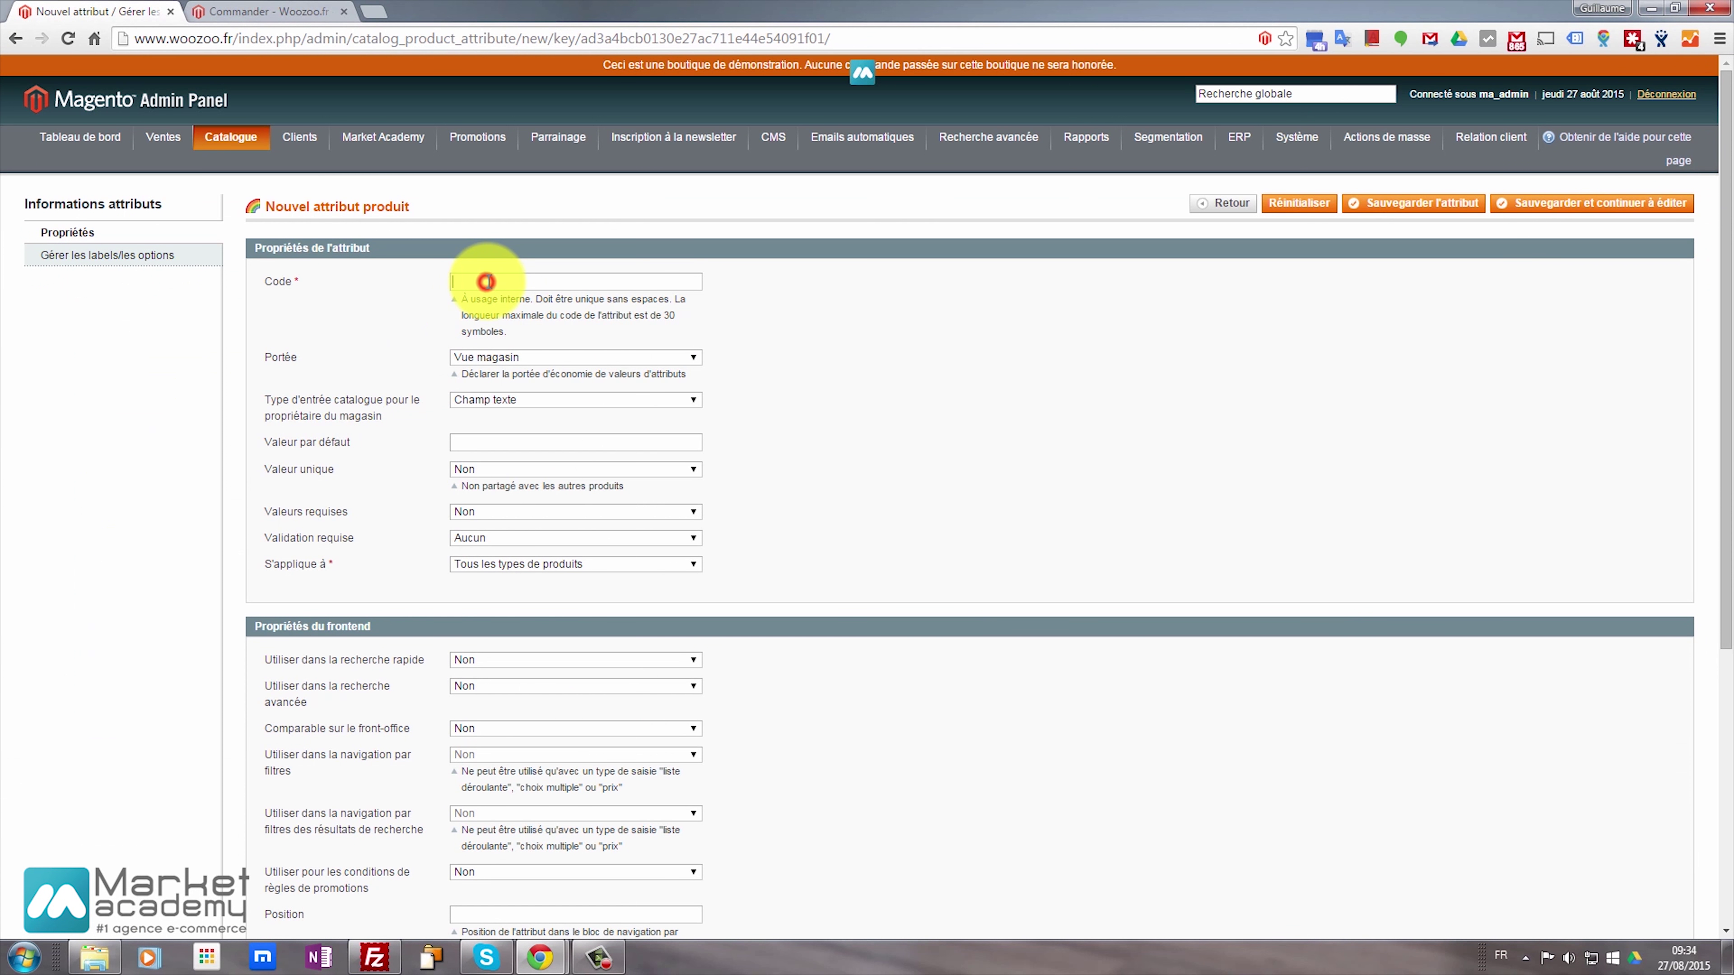
type("port_offert")
left_click(488, 356)
left_click(496, 393)
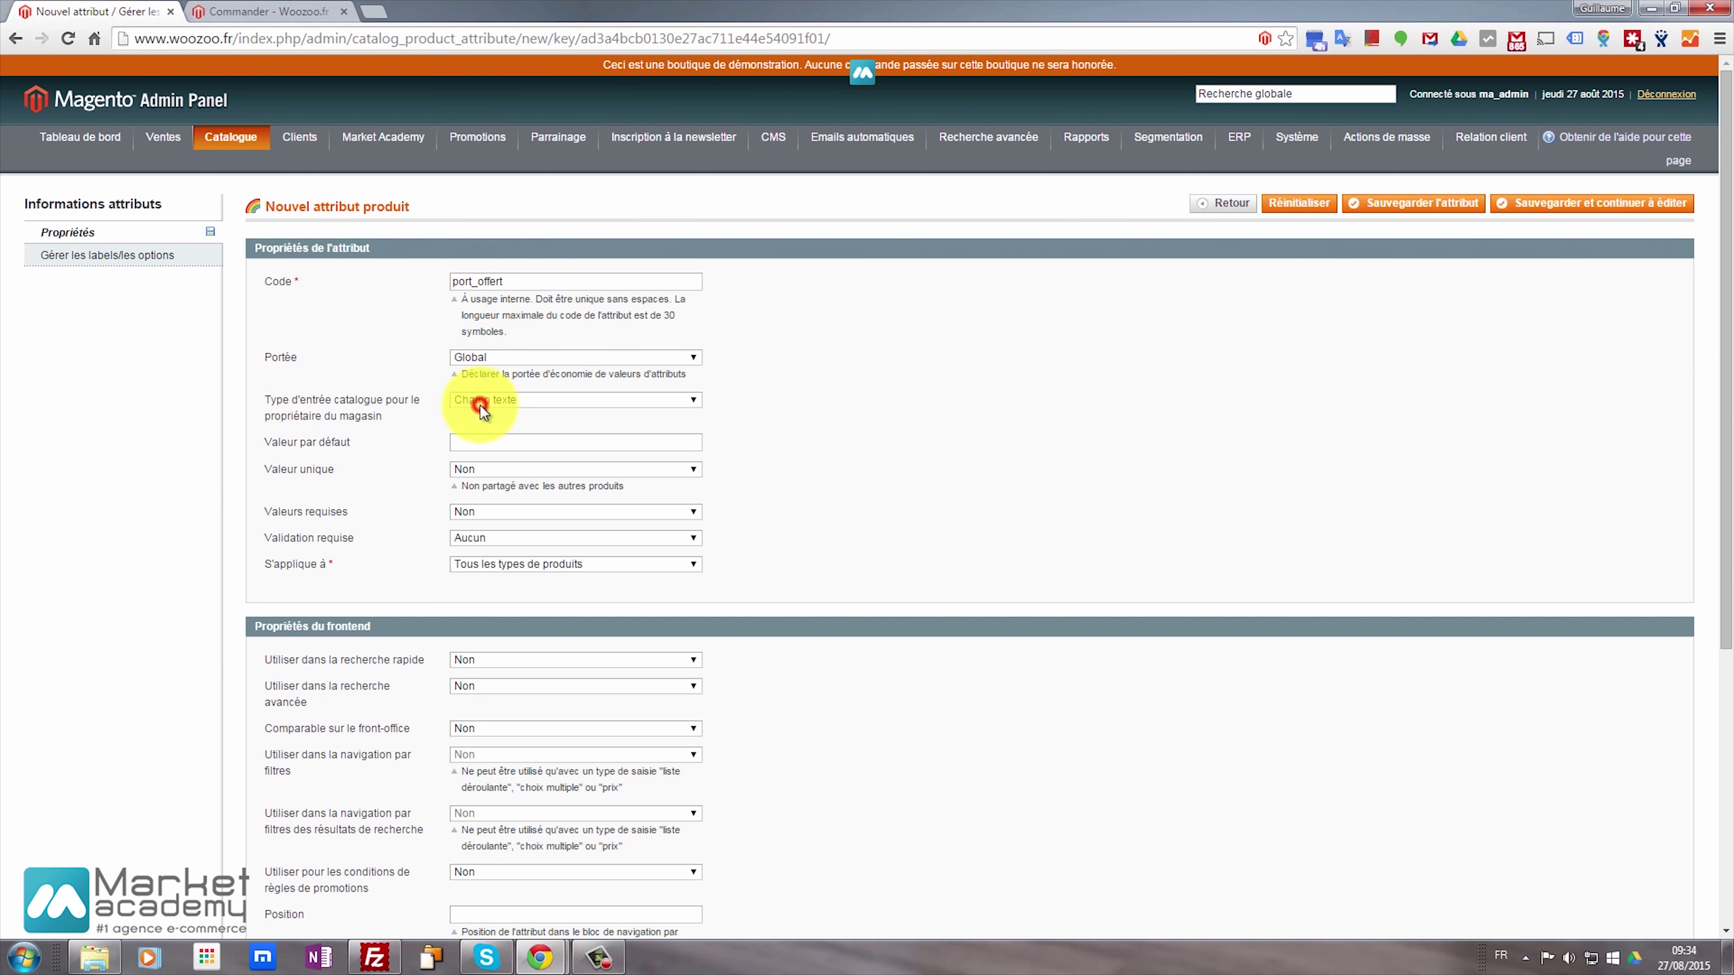
left_click(497, 397)
left_click(504, 457)
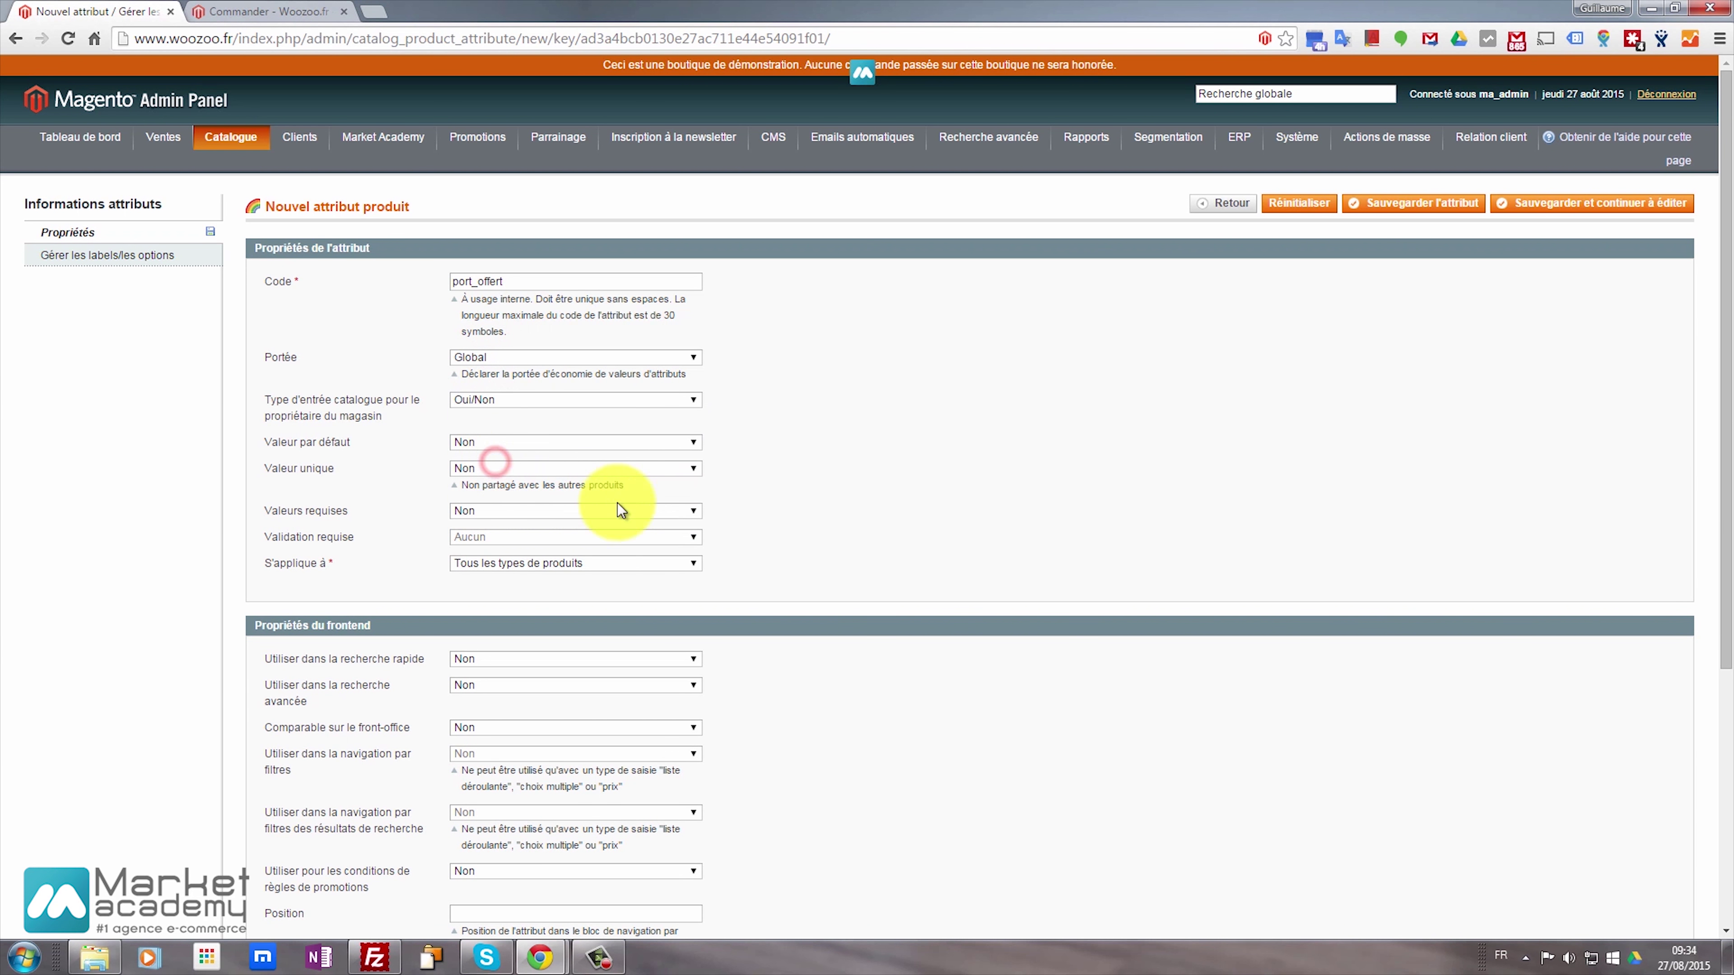
Set the attribute's frontend options for comparison, promotion rule conditions, product page visibility and use in product lists to Oui
scroll(464, 577, "down", 4)
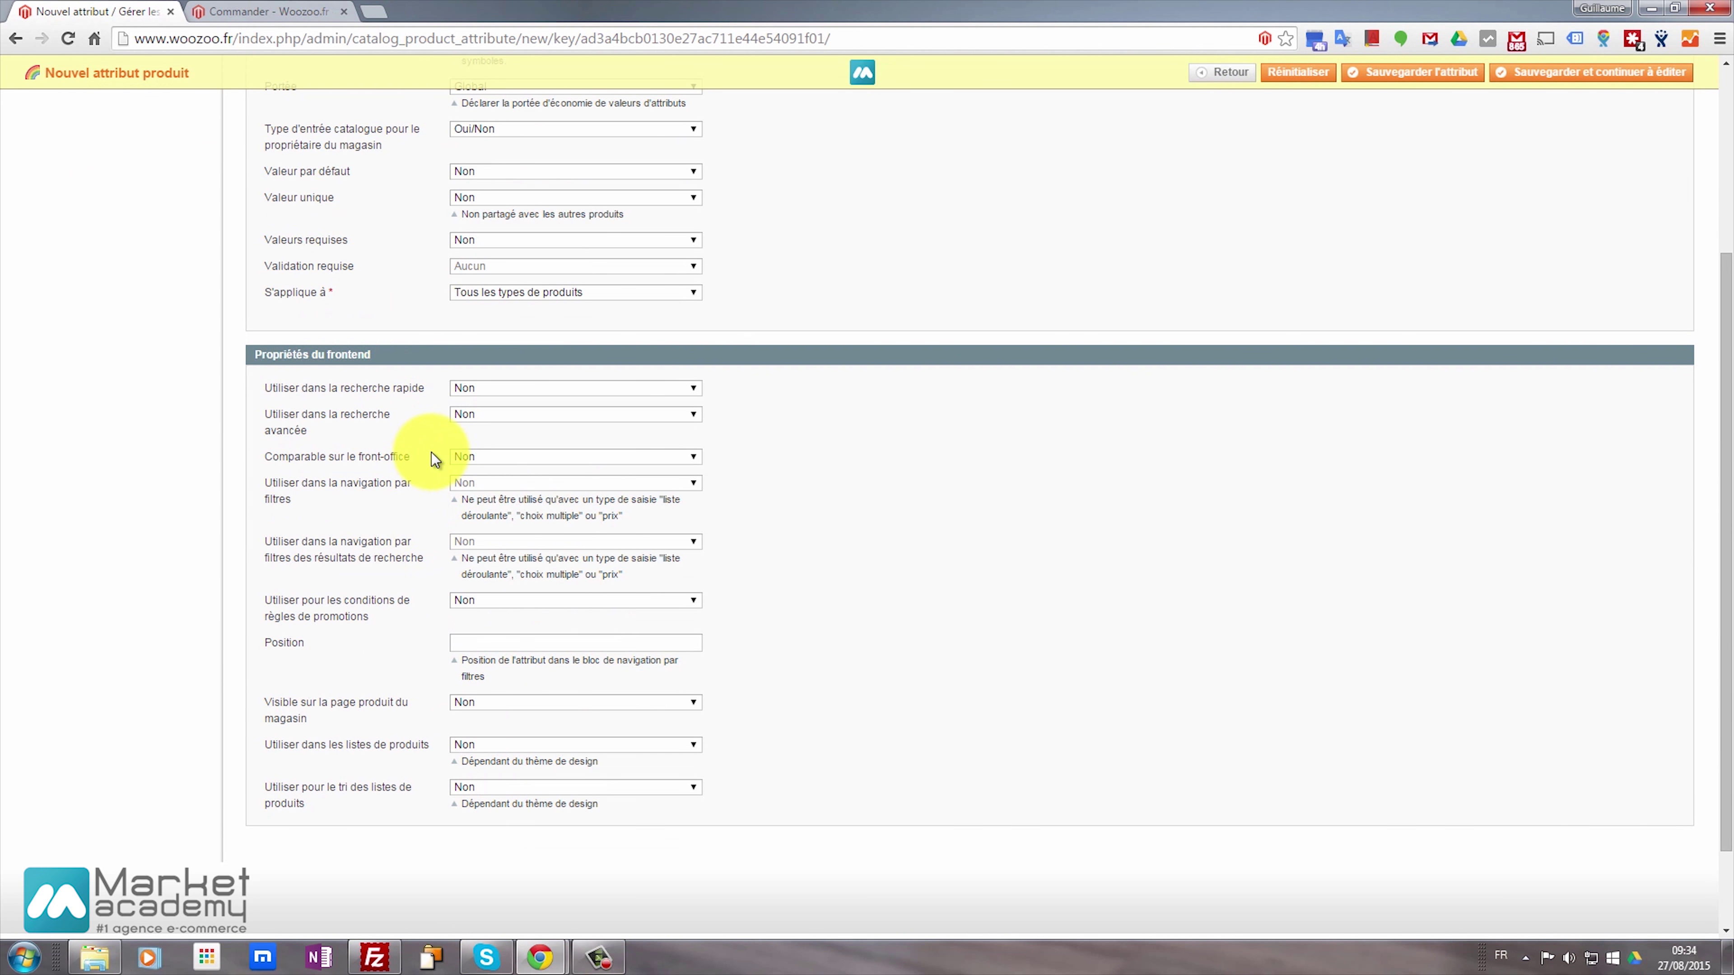
left_click(486, 457)
left_click(463, 484)
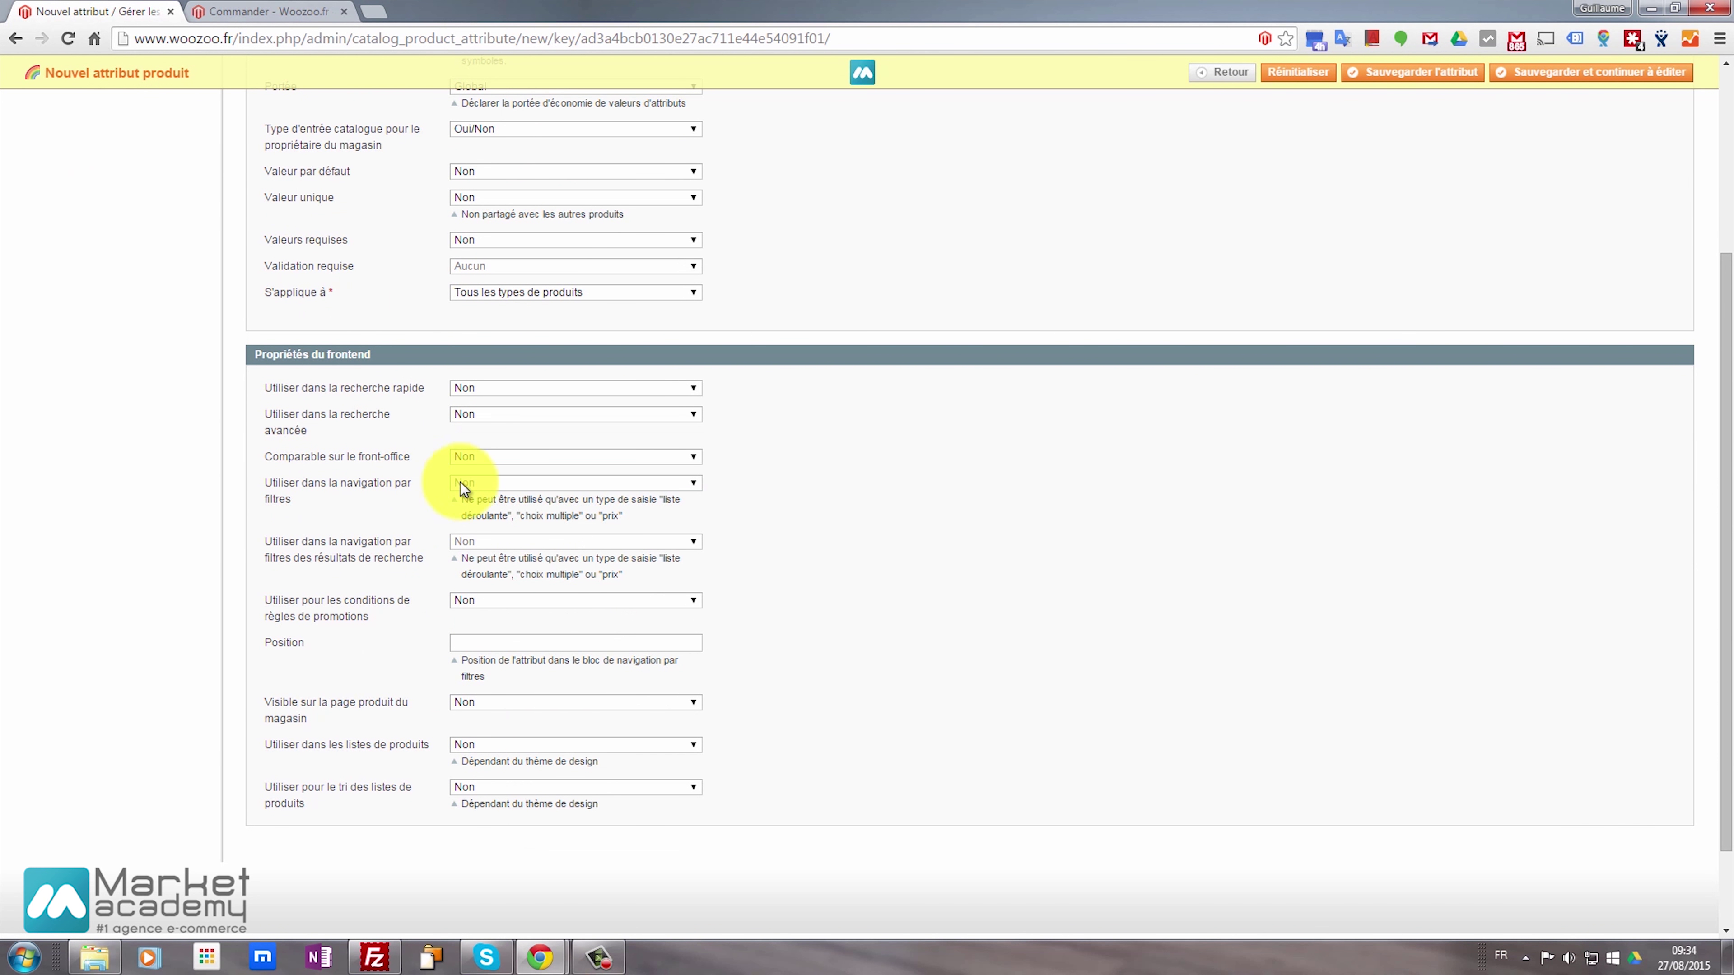
left_click(483, 601)
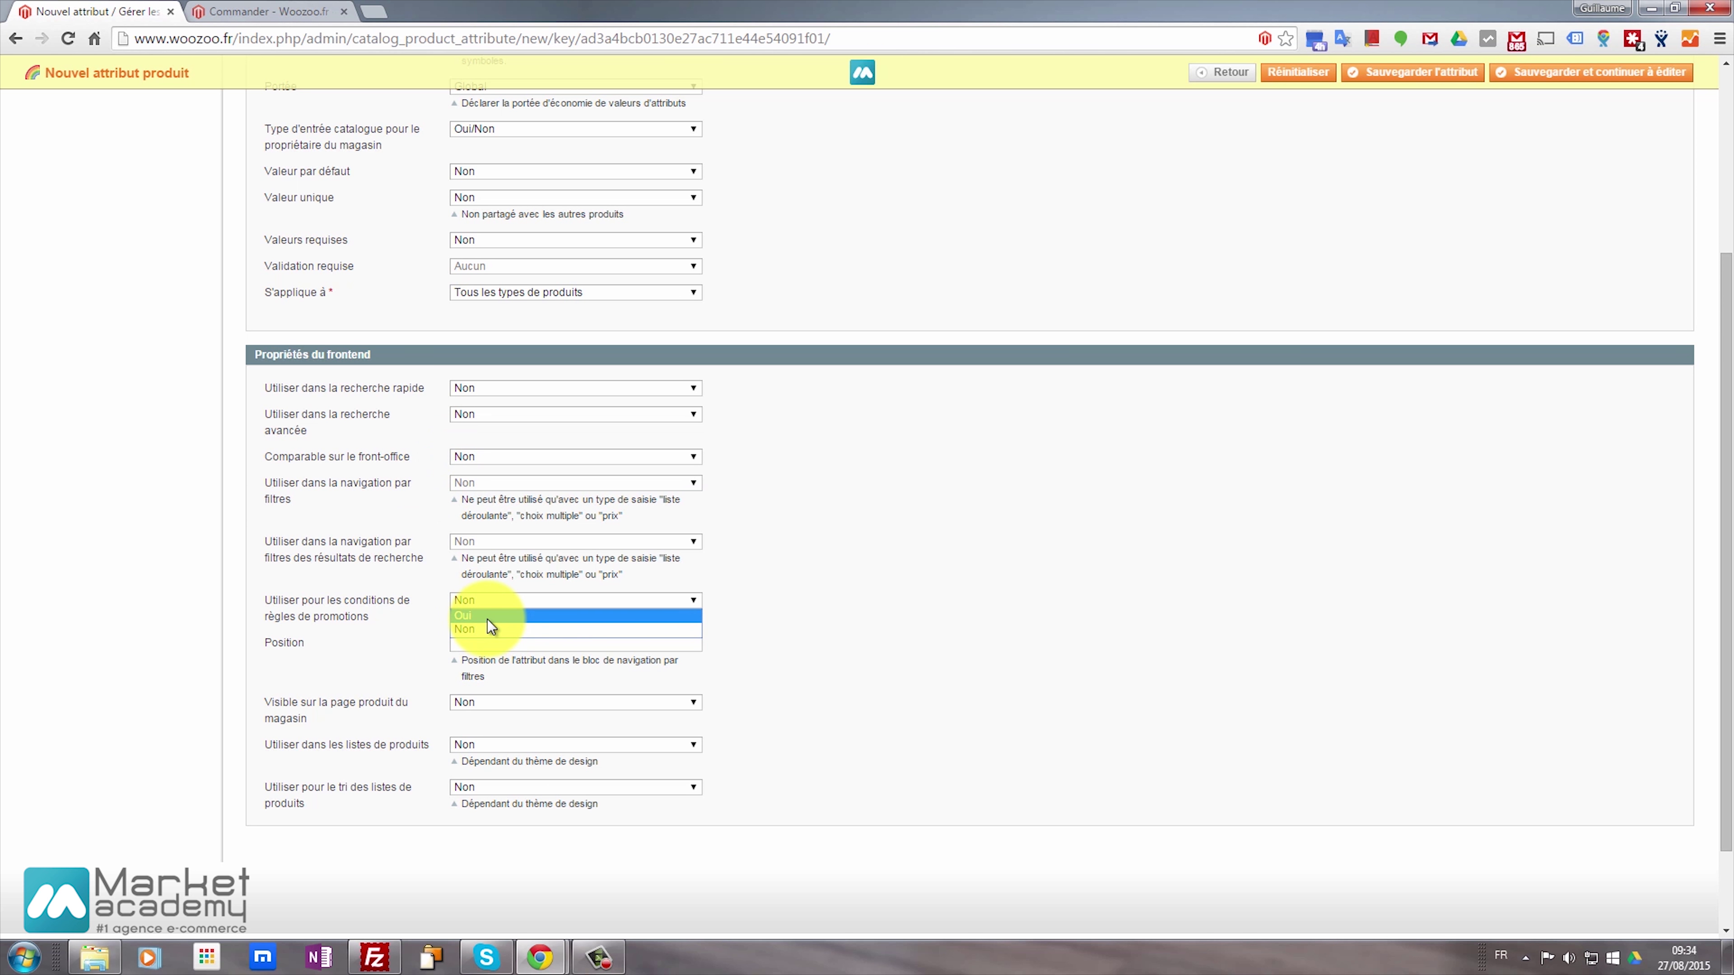
left_click(487, 615)
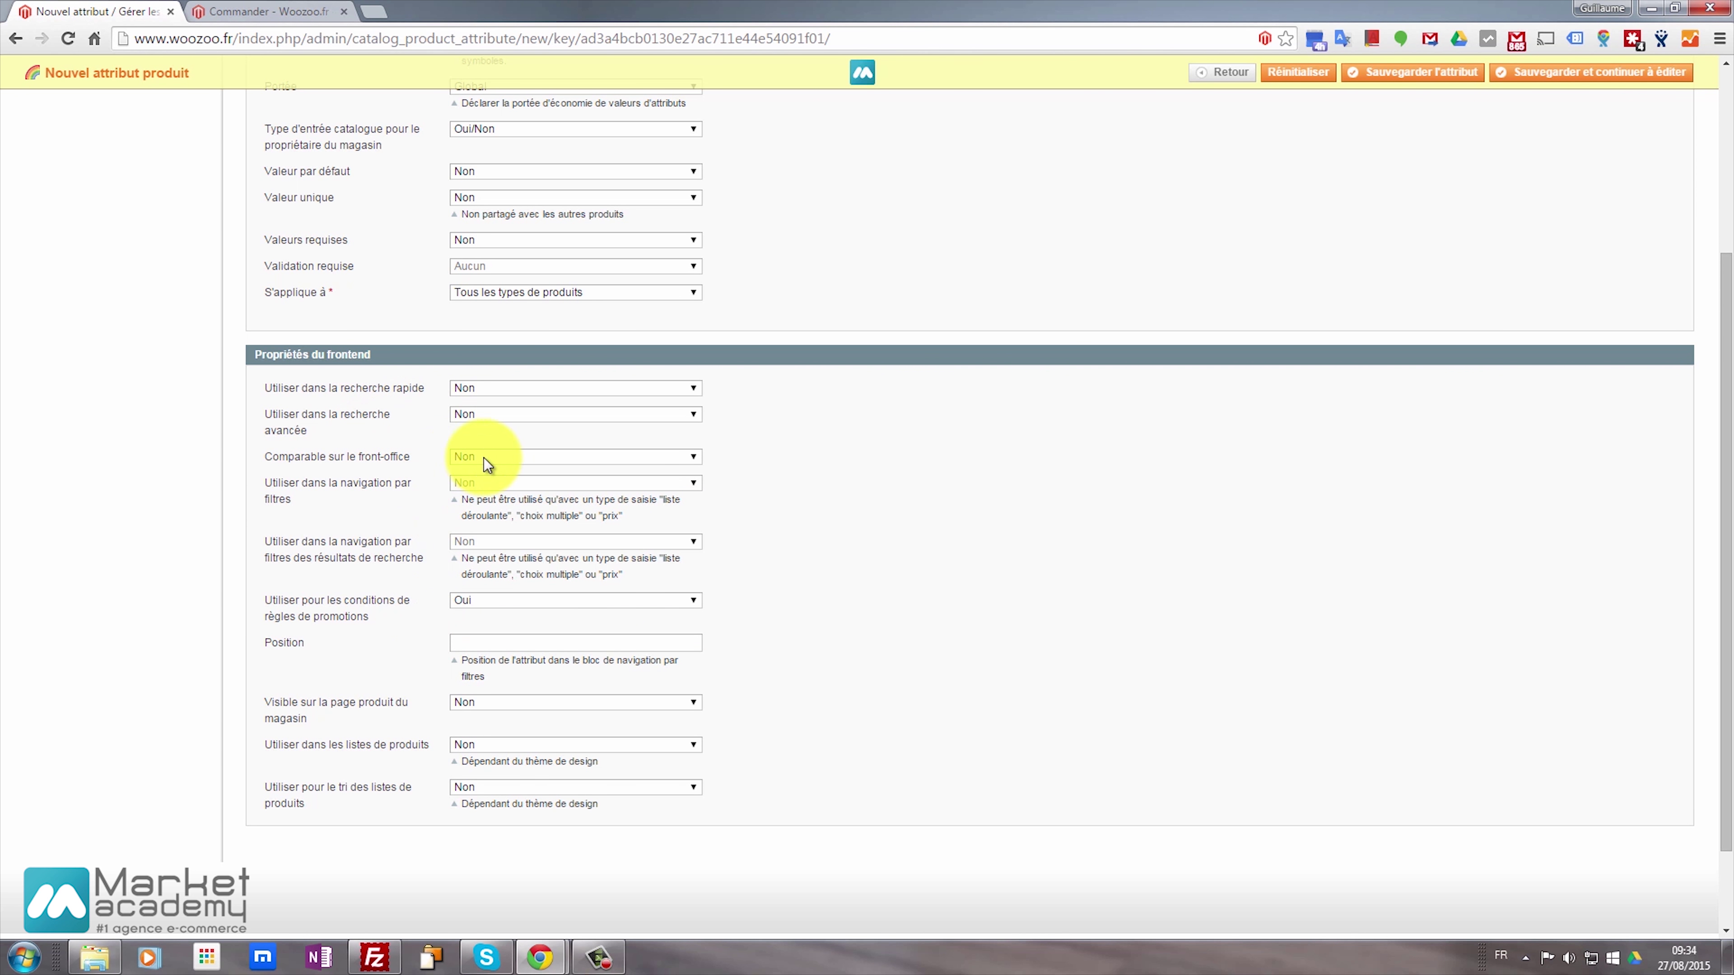
left_click(462, 418)
left_click(461, 425)
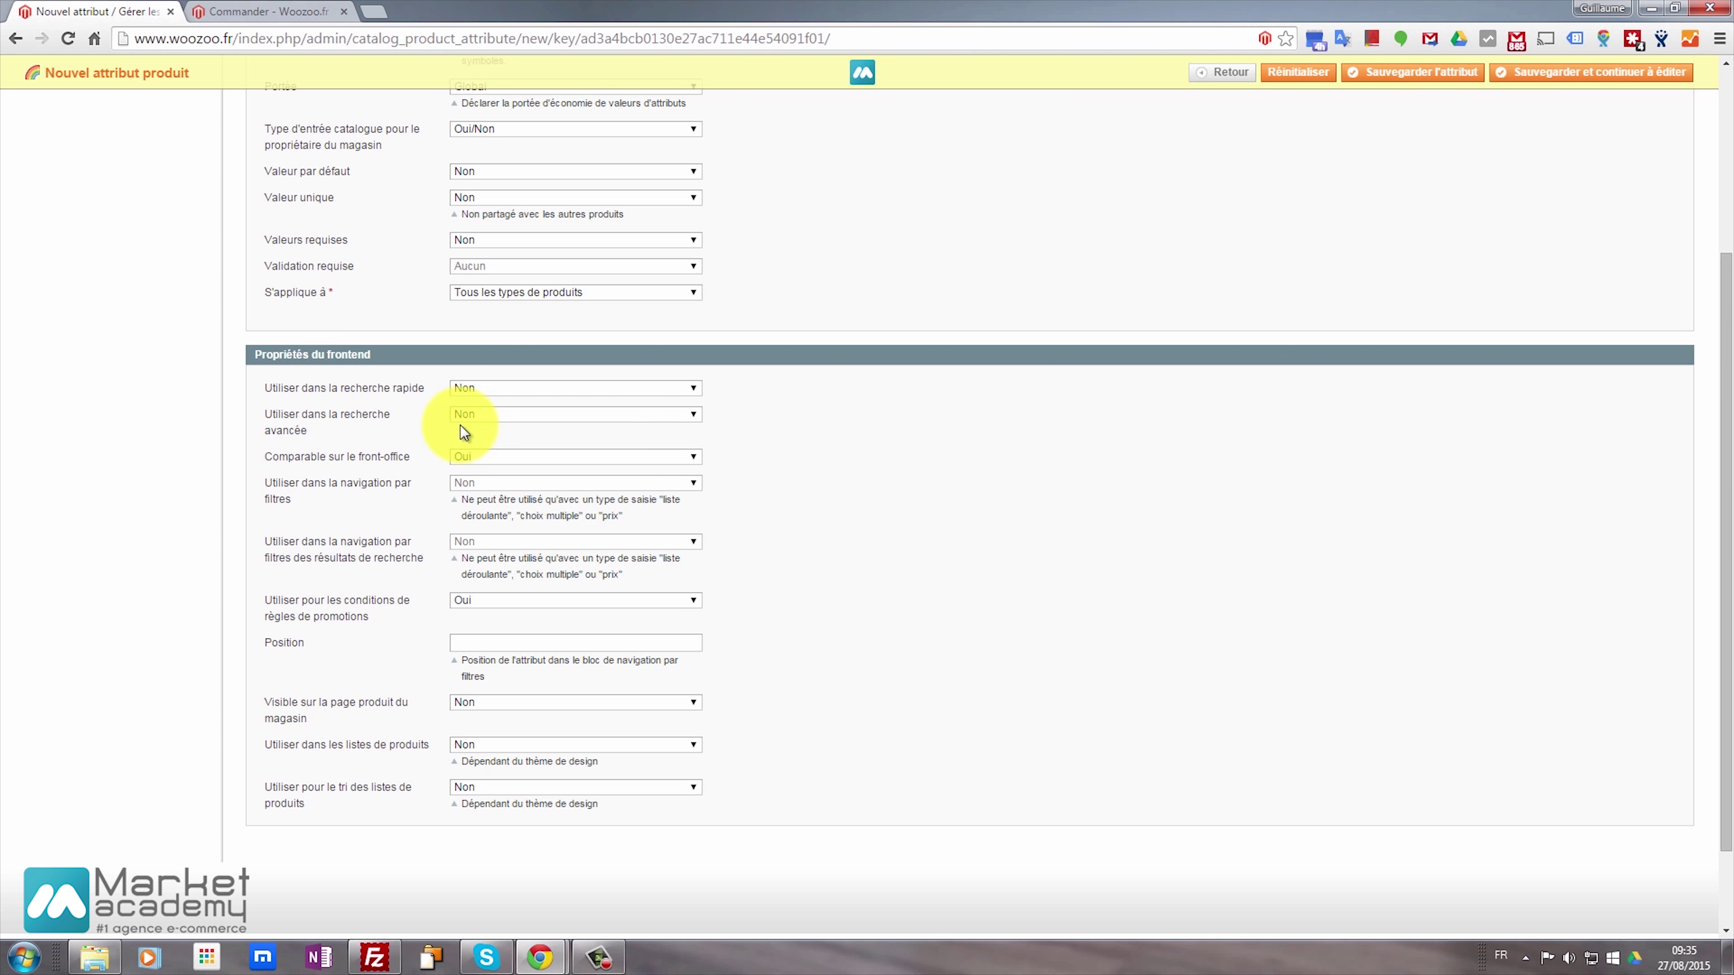
left_click(479, 701)
left_click(480, 718)
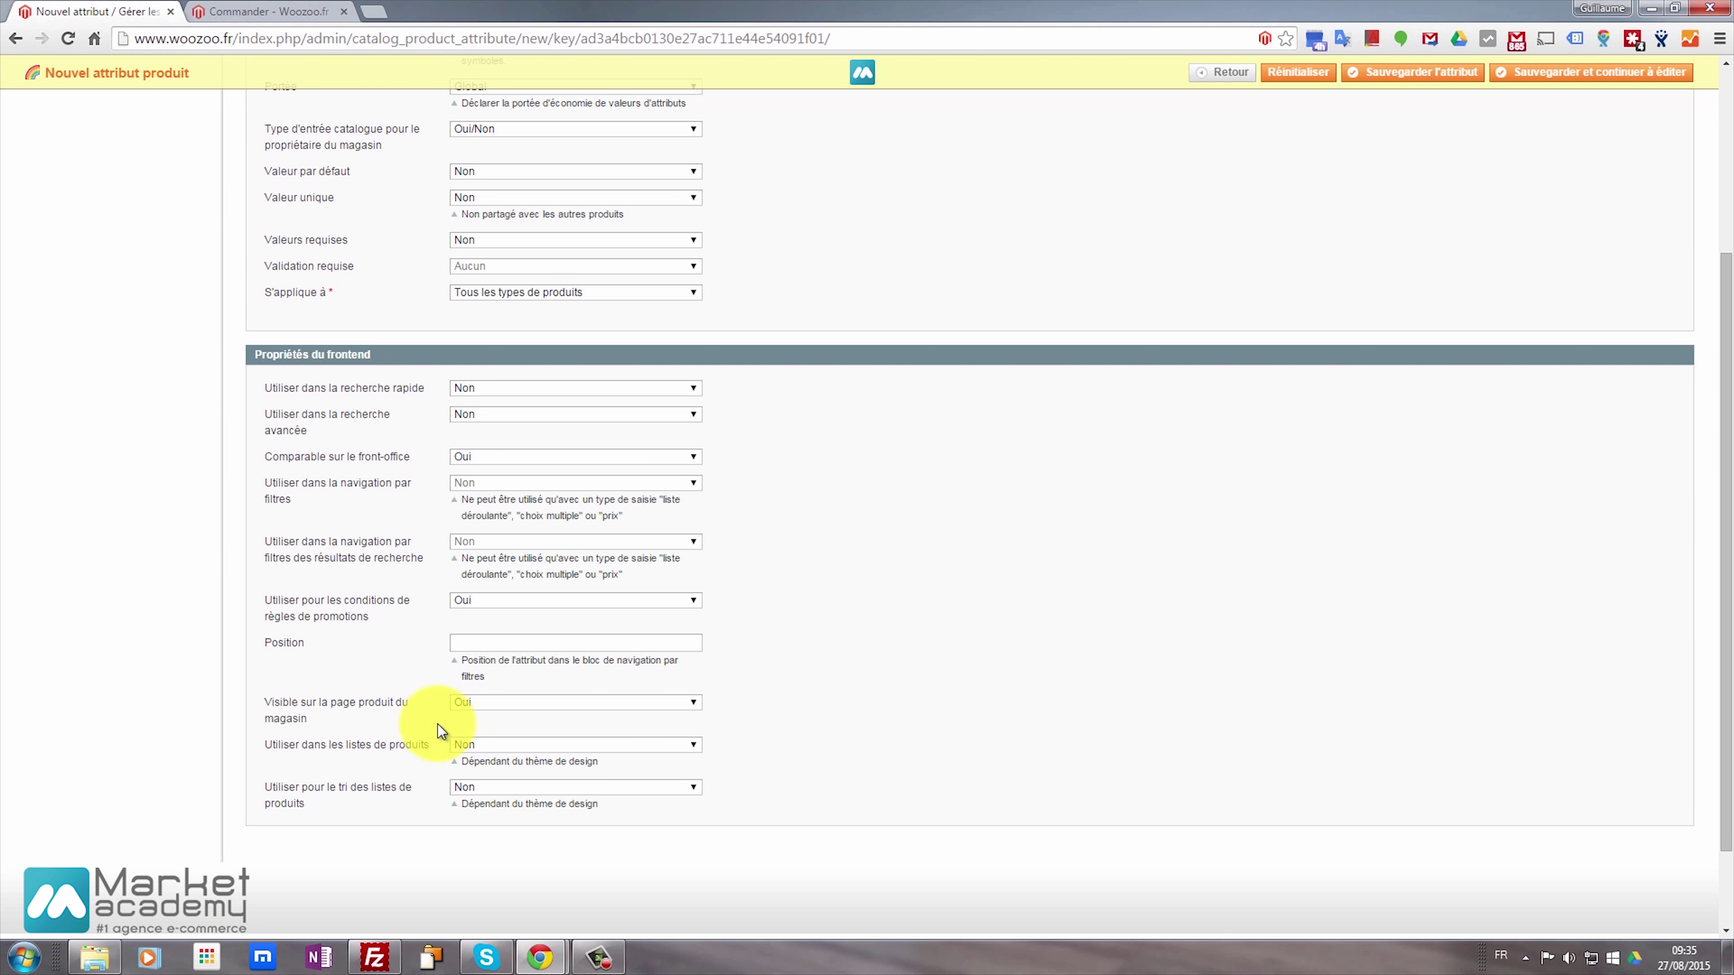
left_click(480, 745)
left_click(470, 759)
Give the attribute the Admin label "Port offert" and save the attribute
scroll(699, 783, "up", 3)
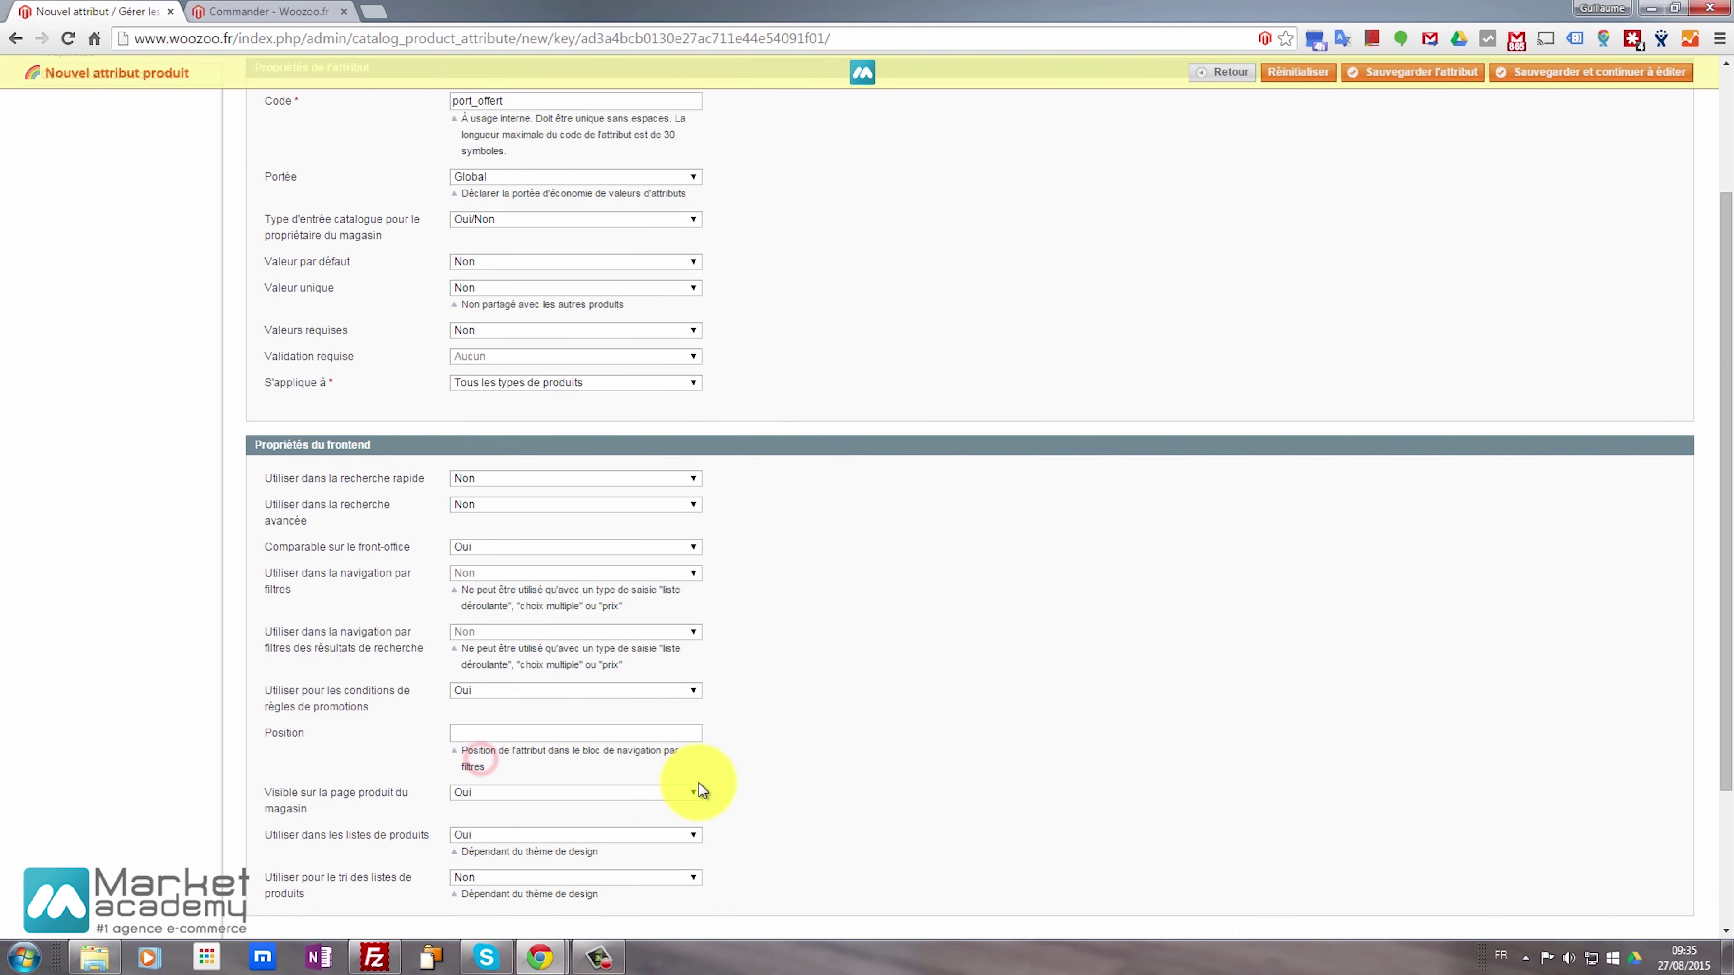
scroll(437, 509, "down", 2)
scroll(438, 510, "up", 2)
scroll(623, 507, "down", 2)
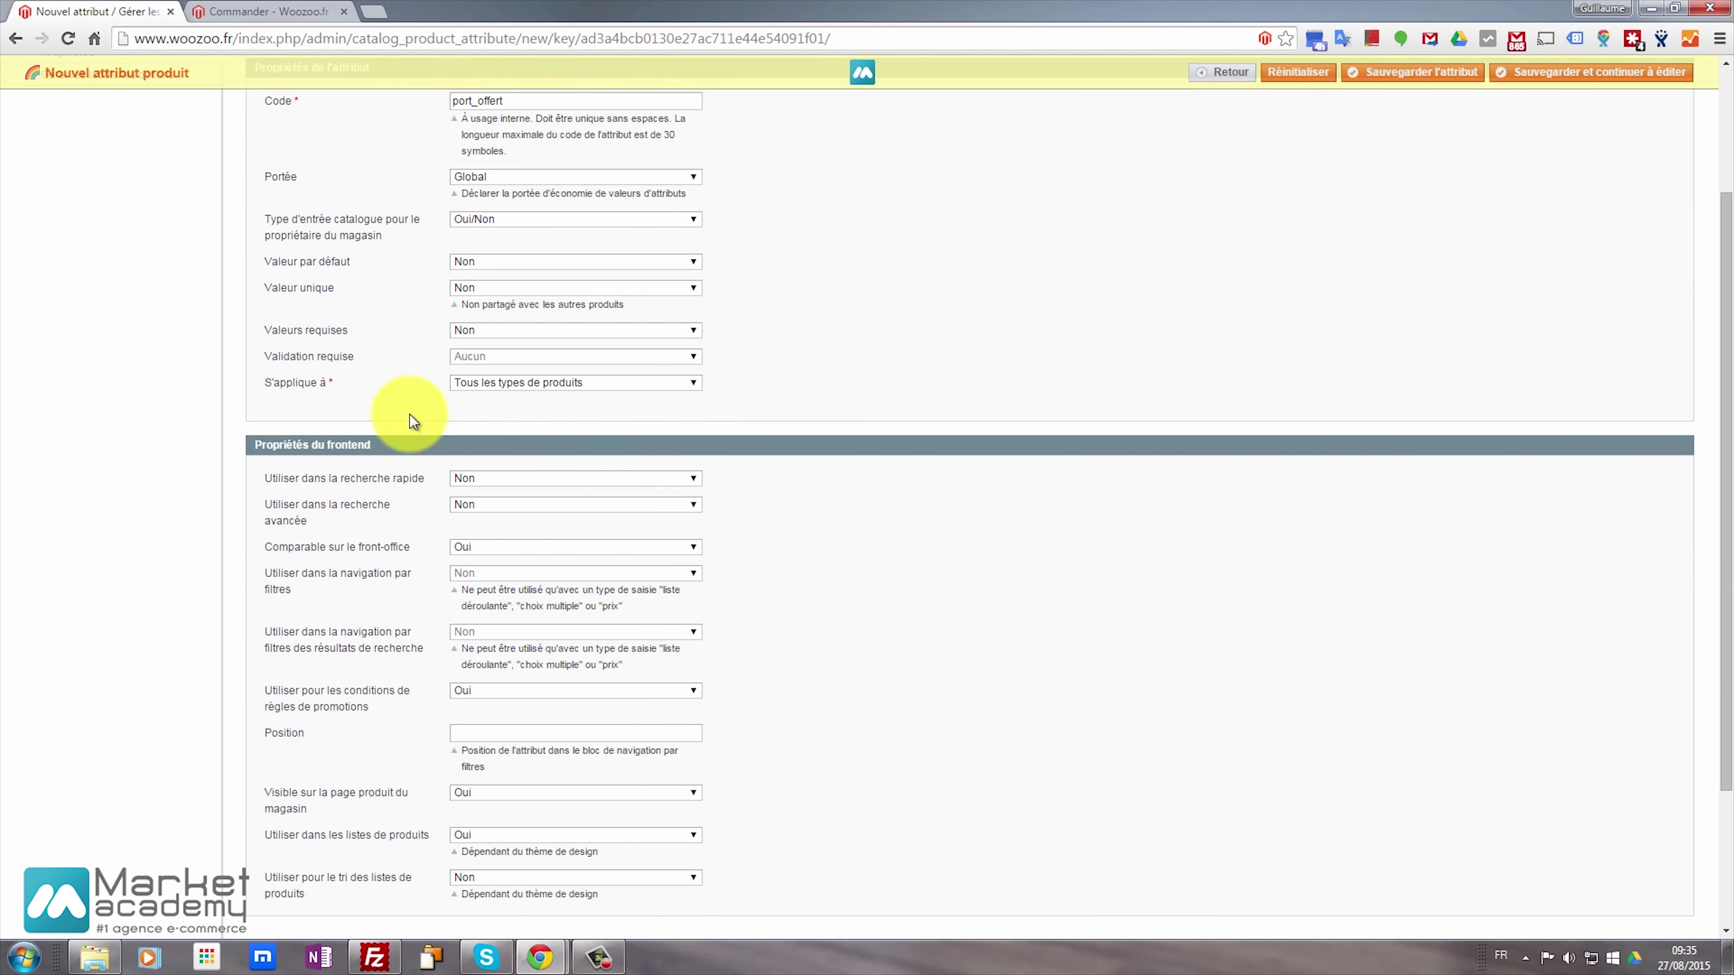
scroll(409, 415, "up", 3)
scroll(543, 461, "down", 5)
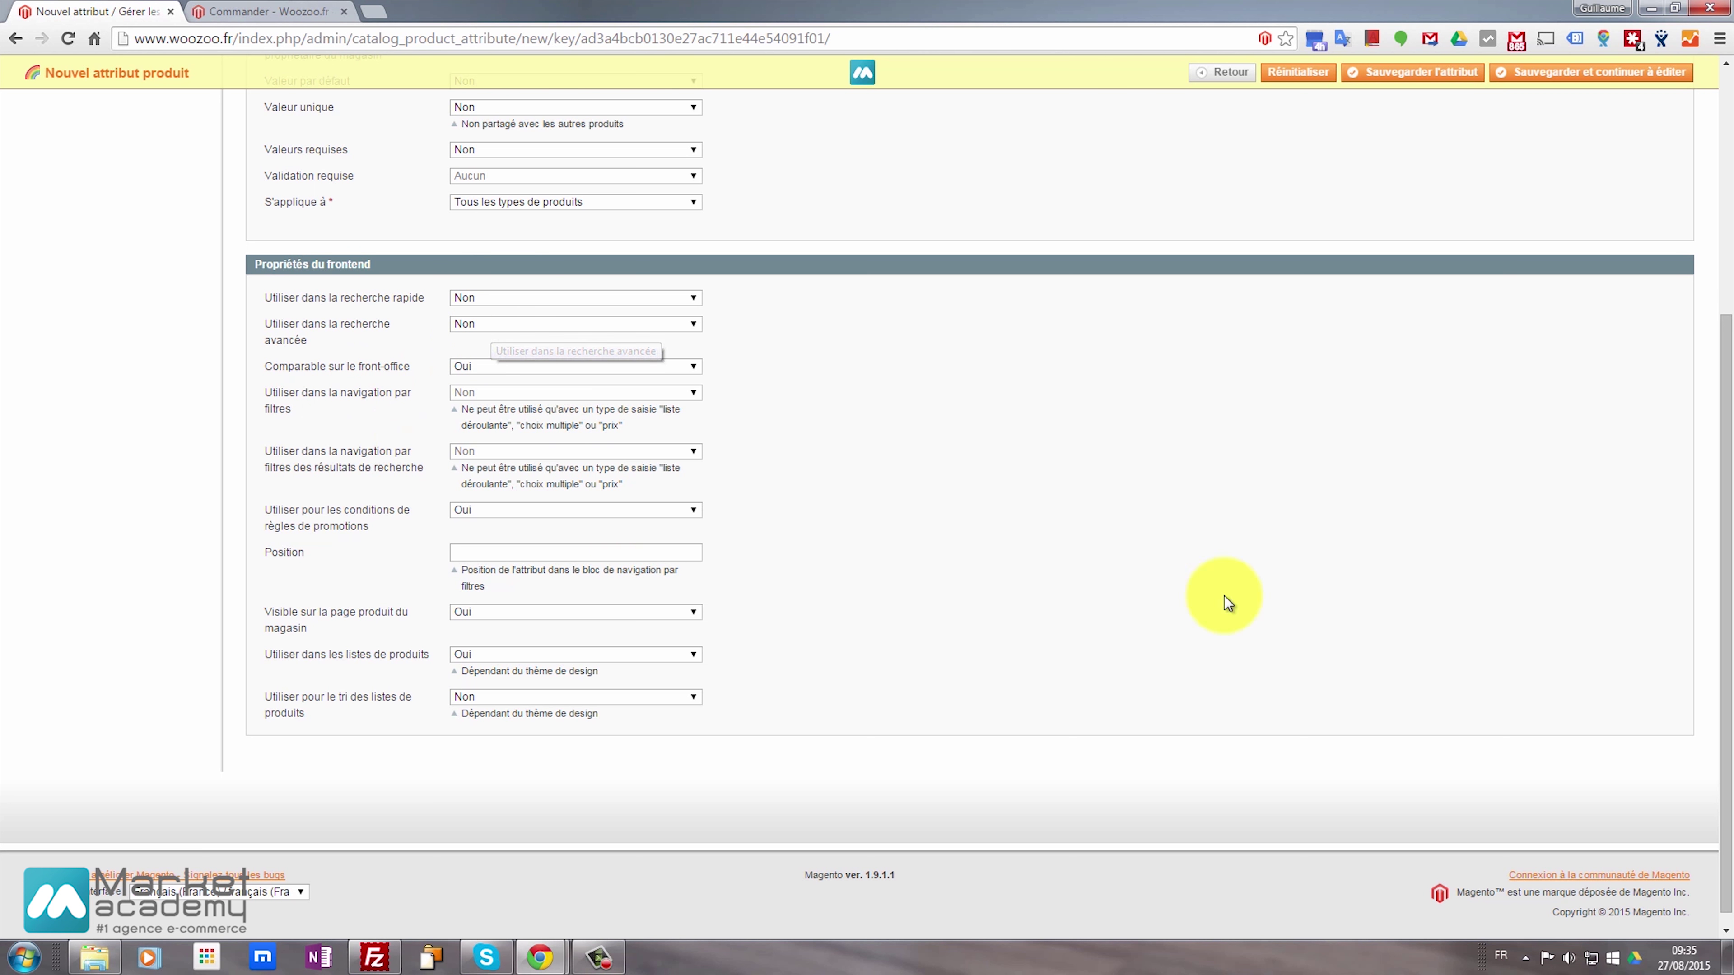
scroll(851, 563, "up", 4)
left_click(107, 255)
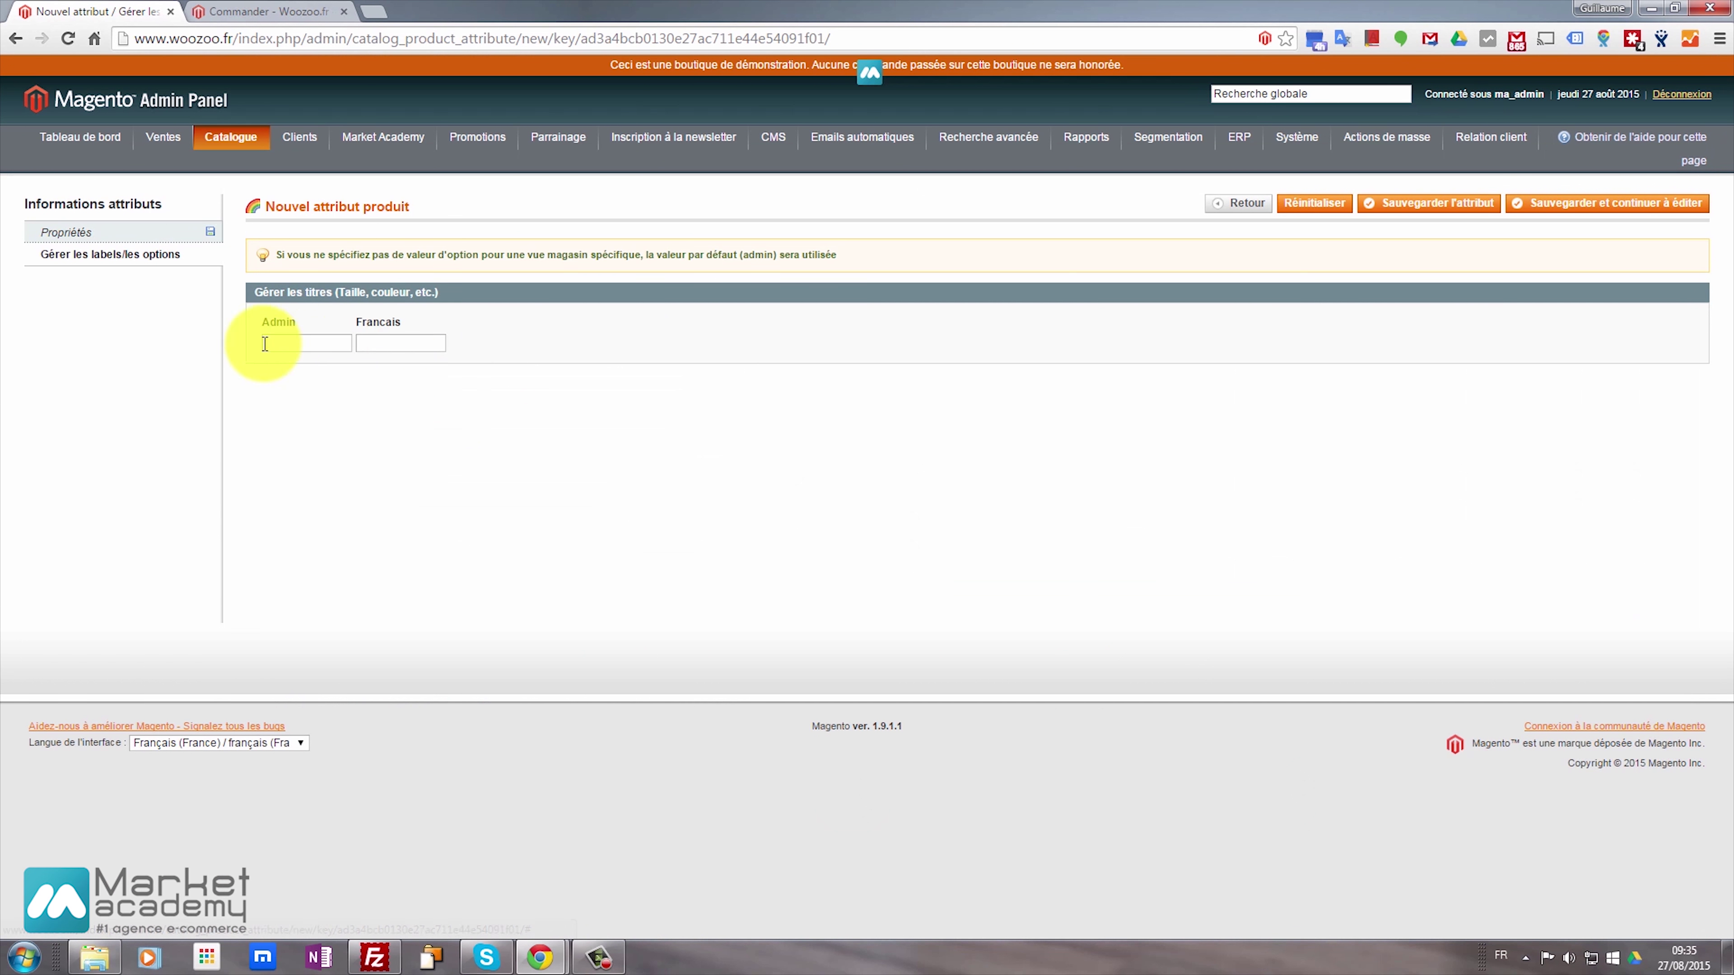
left_click(287, 343)
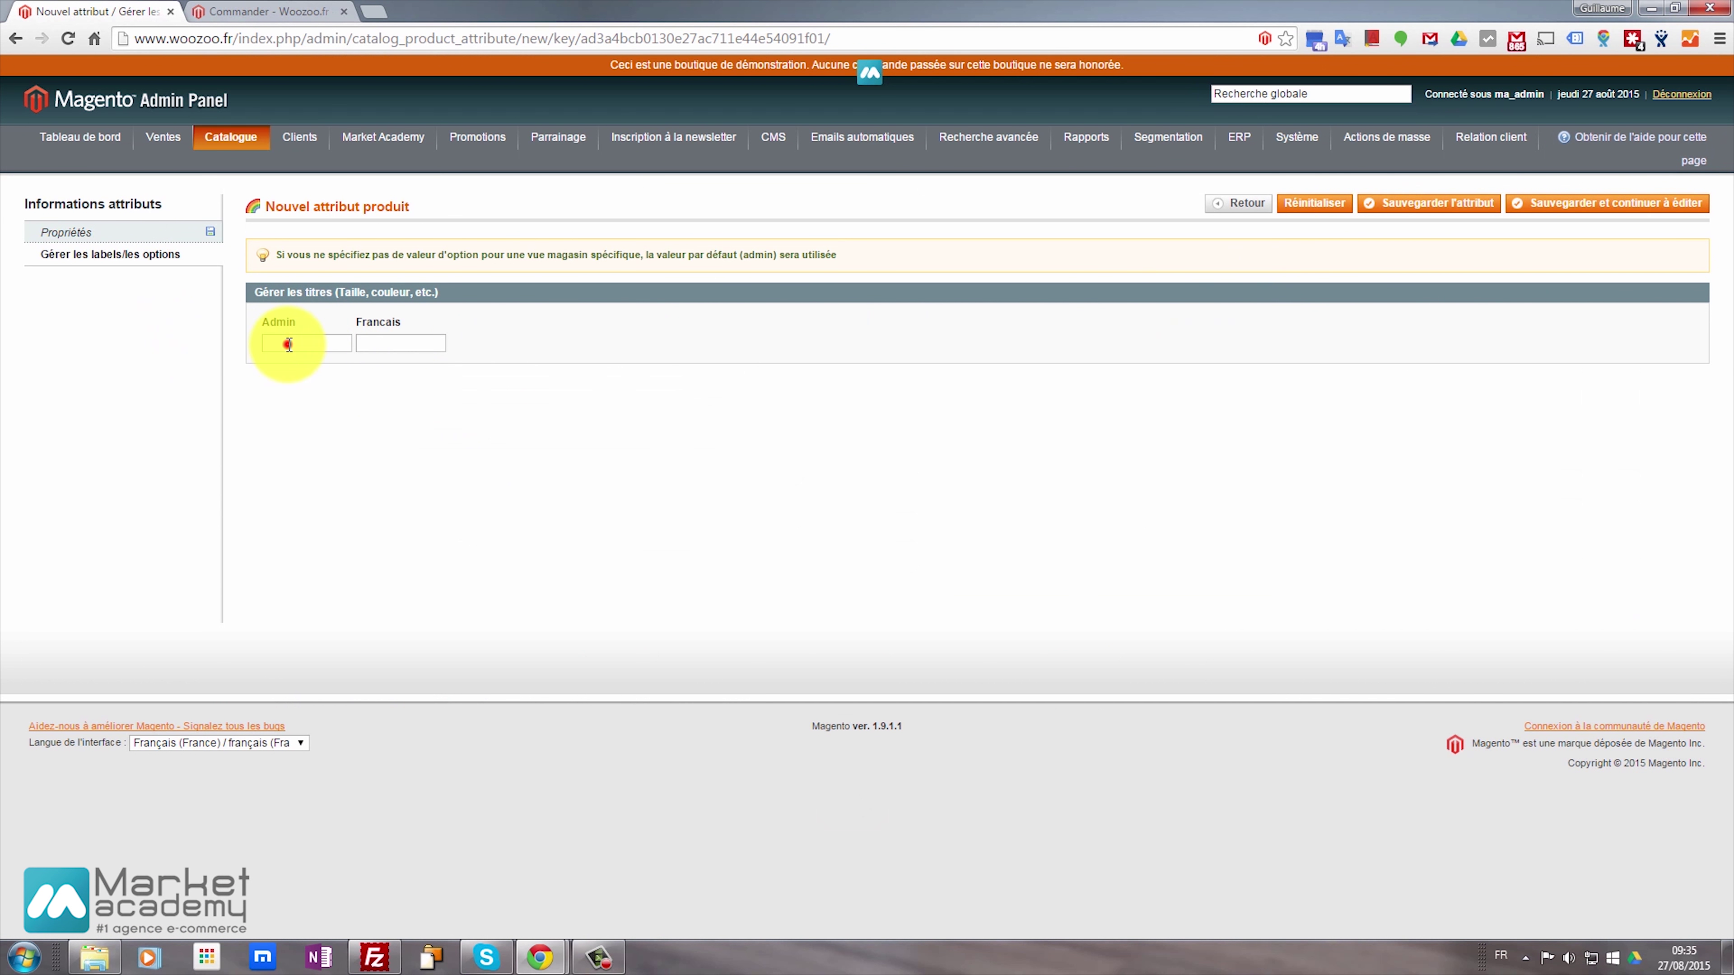
type("Port offert")
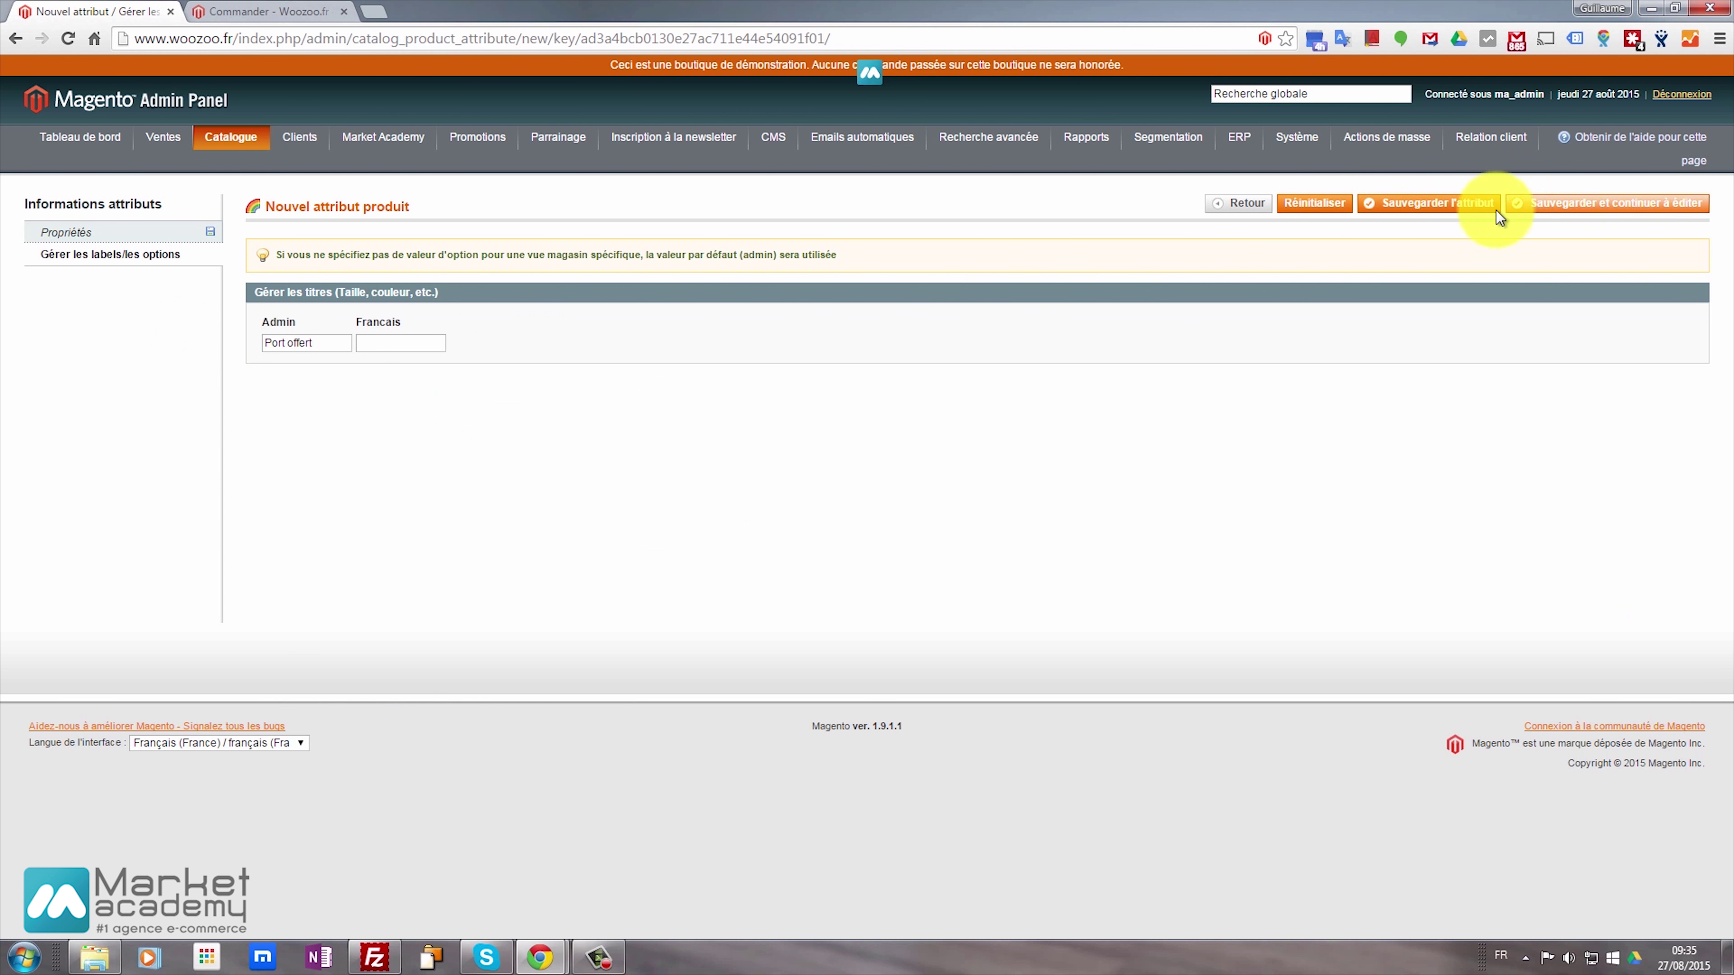
left_click(1468, 213)
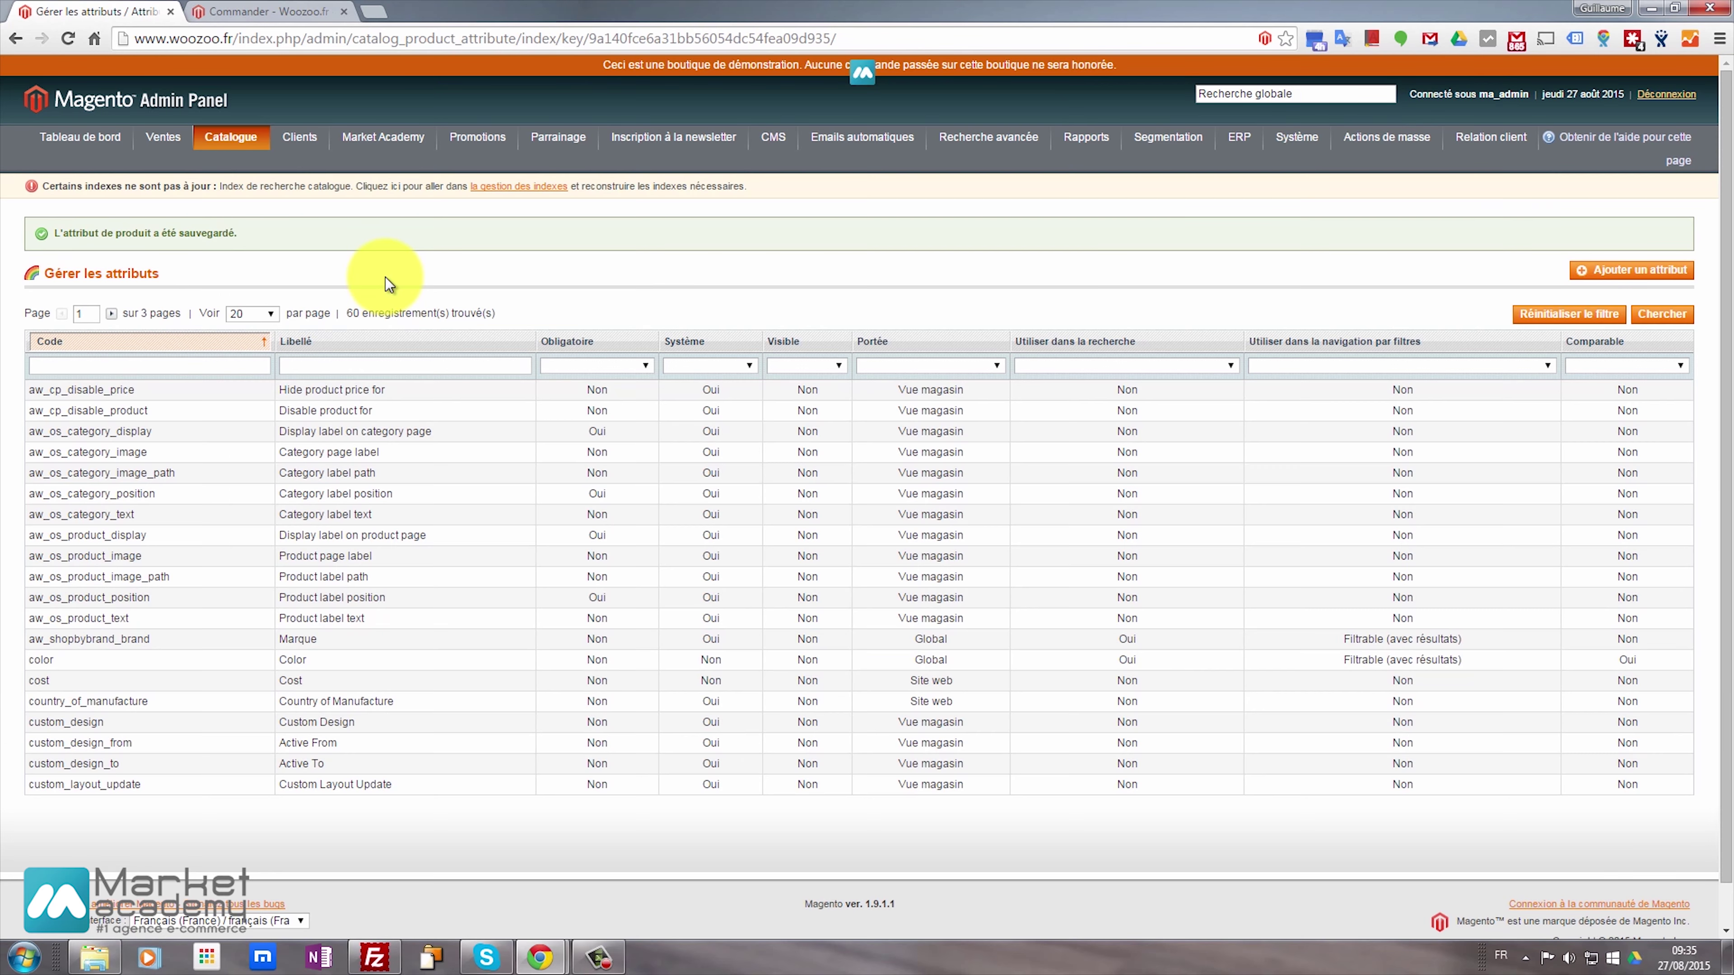
Assign port_offert to the Tee shirt group of the "Tee shirt" attribute set and save the set
mouse_move(233, 120)
mouse_move(249, 242)
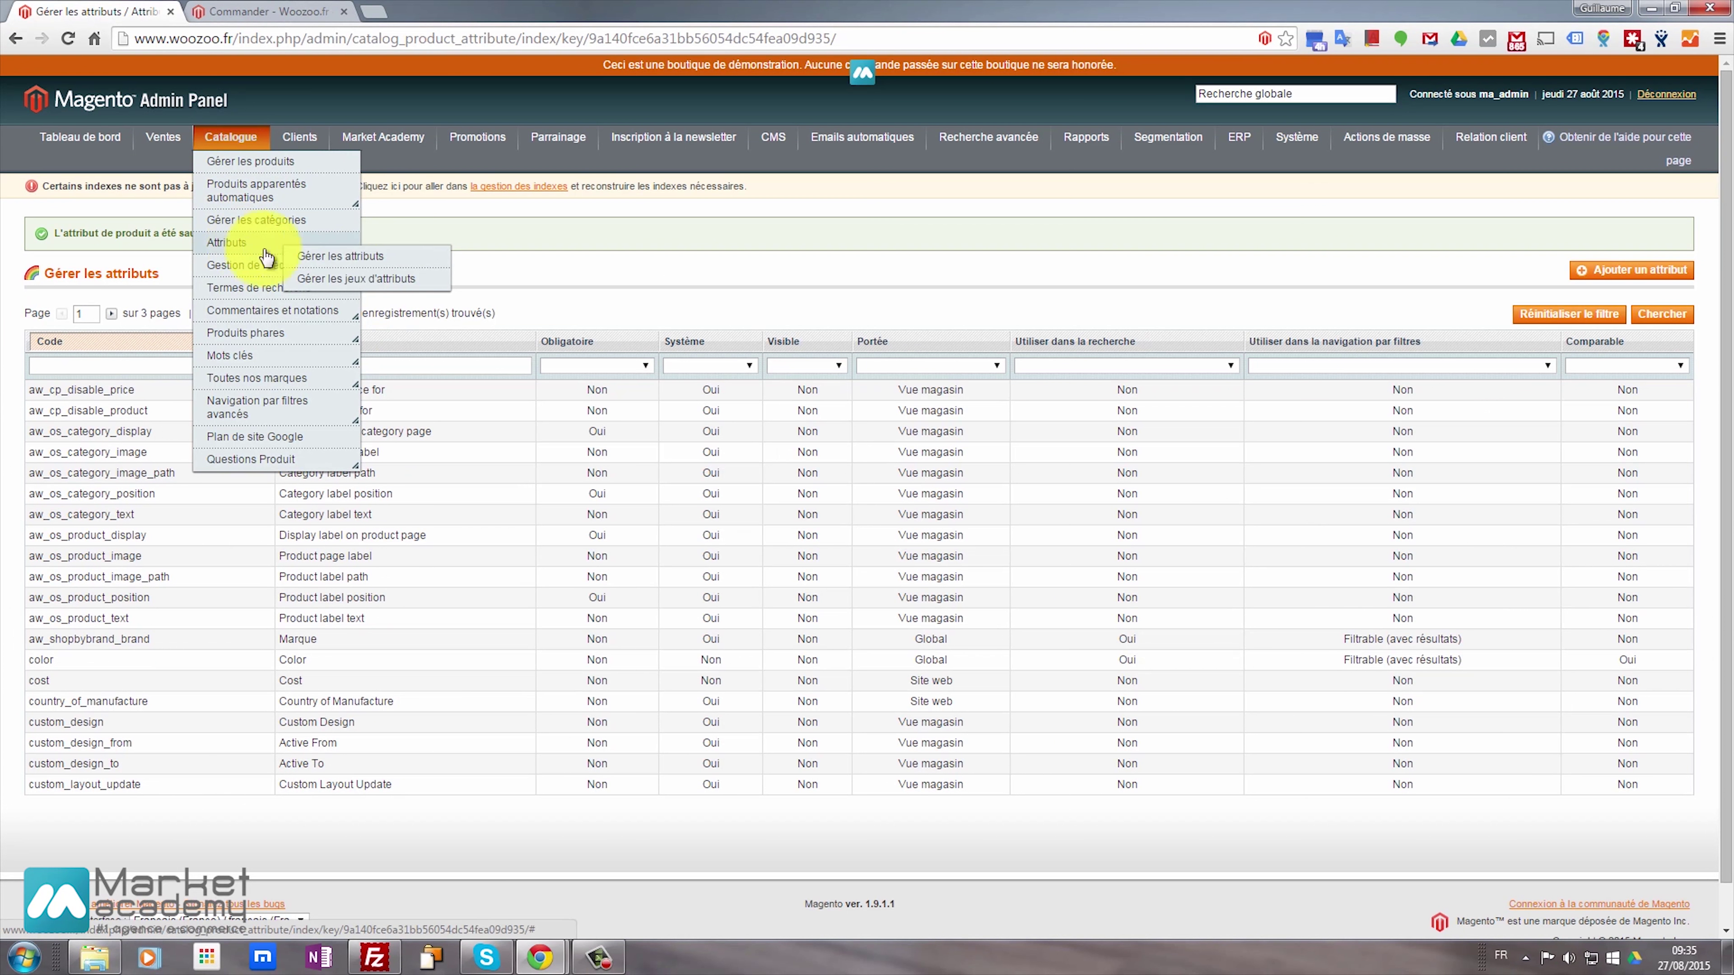
left_click(360, 278)
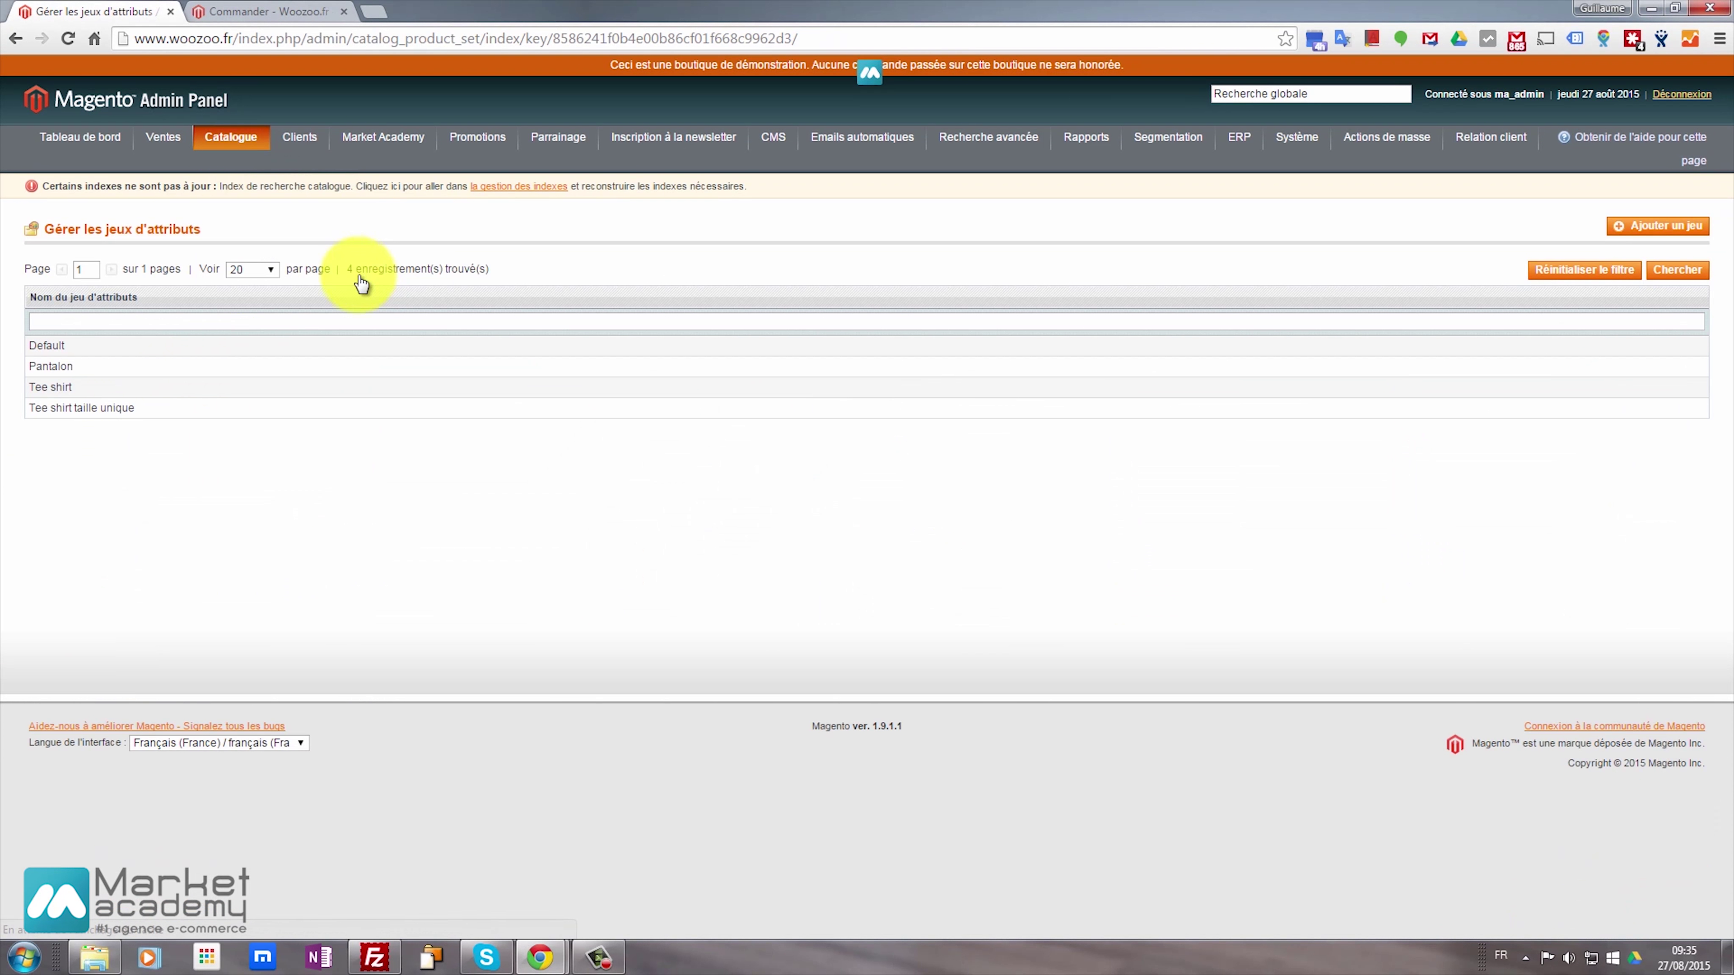
left_click(108, 381)
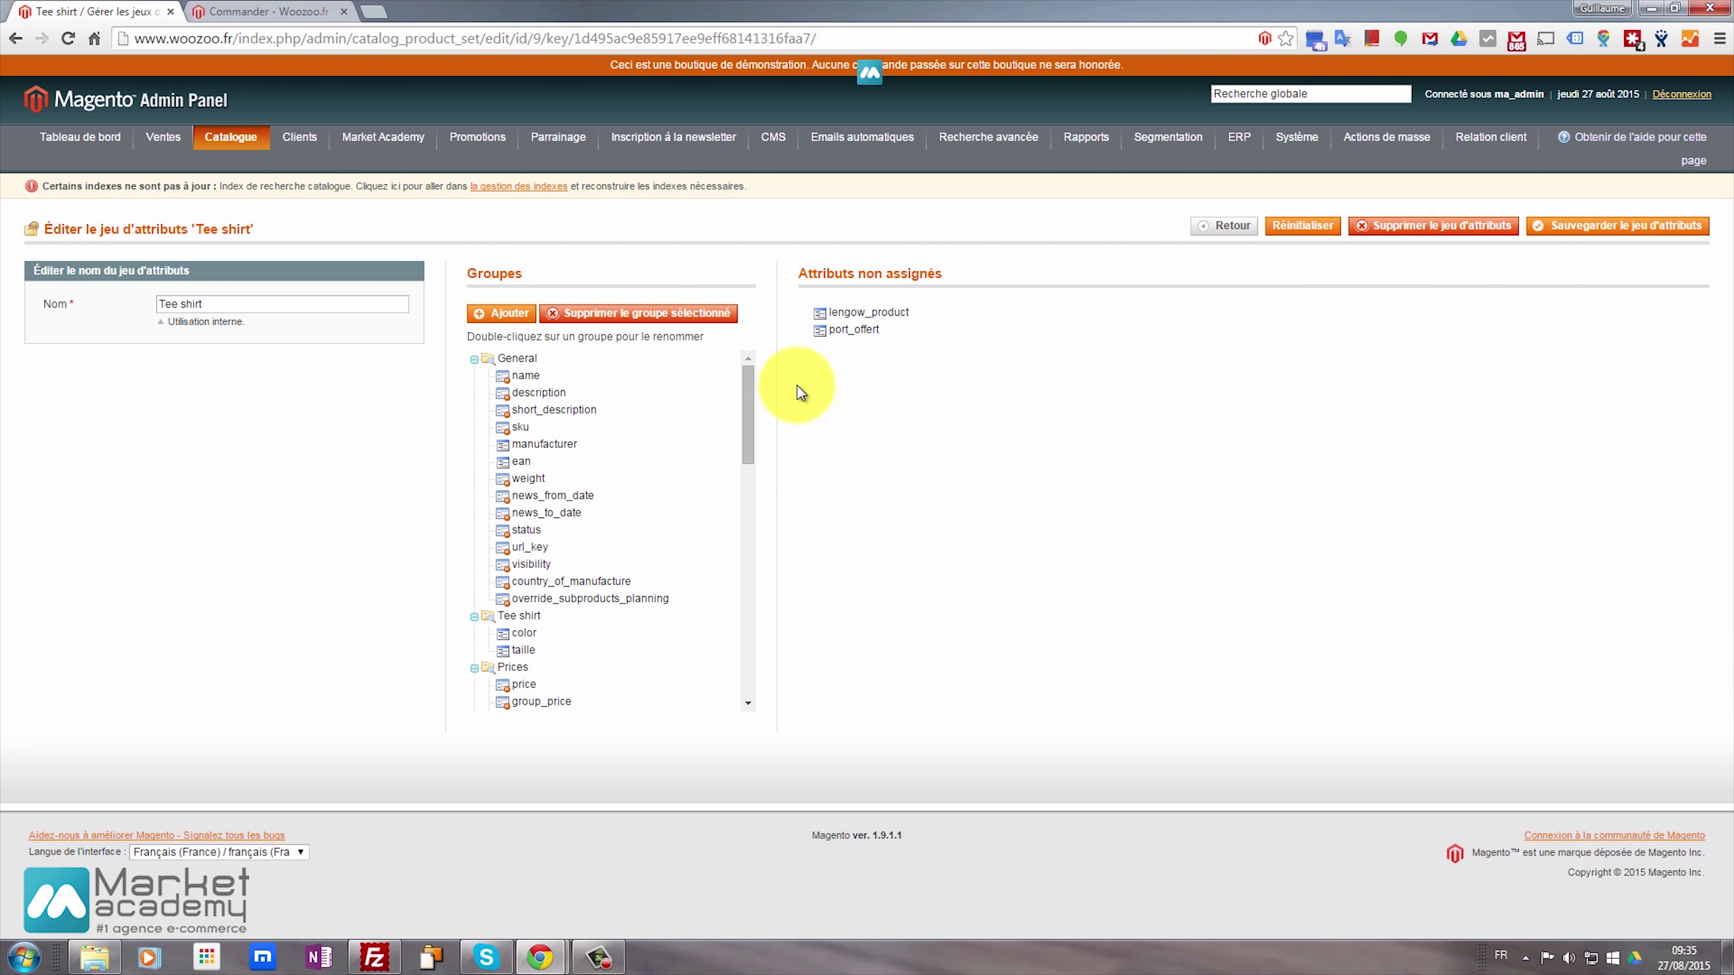
left_click_drag(847, 329, 539, 660)
left_click_drag(861, 331, 534, 643)
left_click(1596, 223)
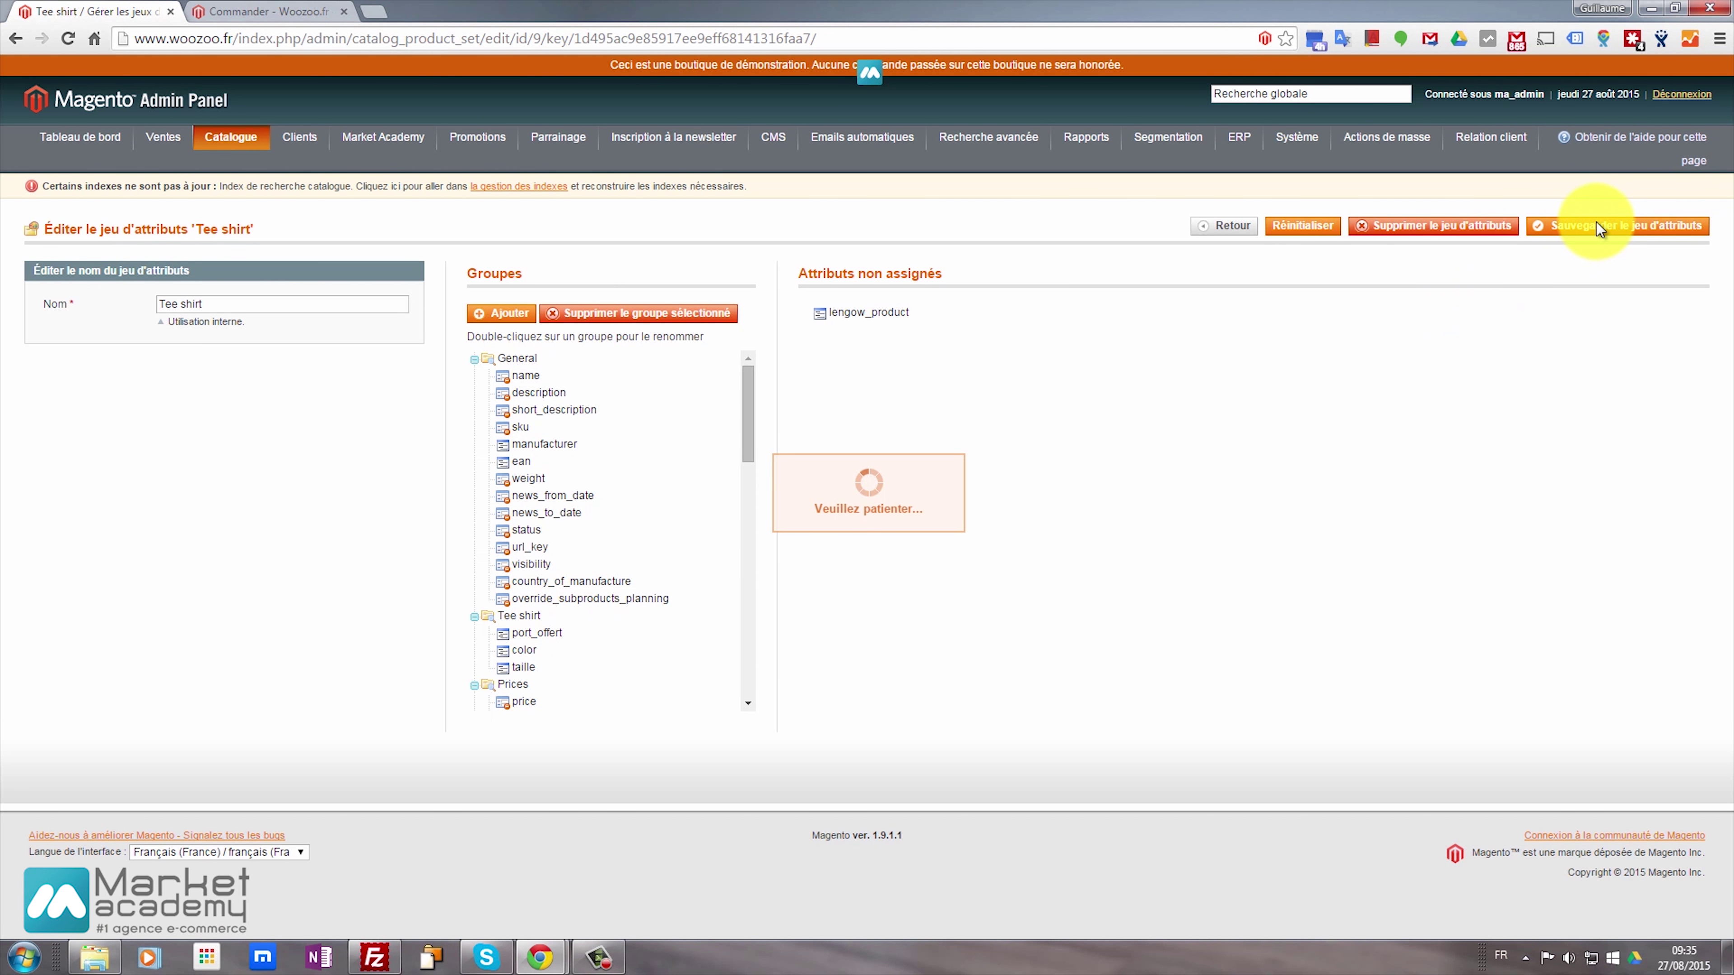
Go to index management and reindex "Index de recherche catalogue"
left_click(551, 192)
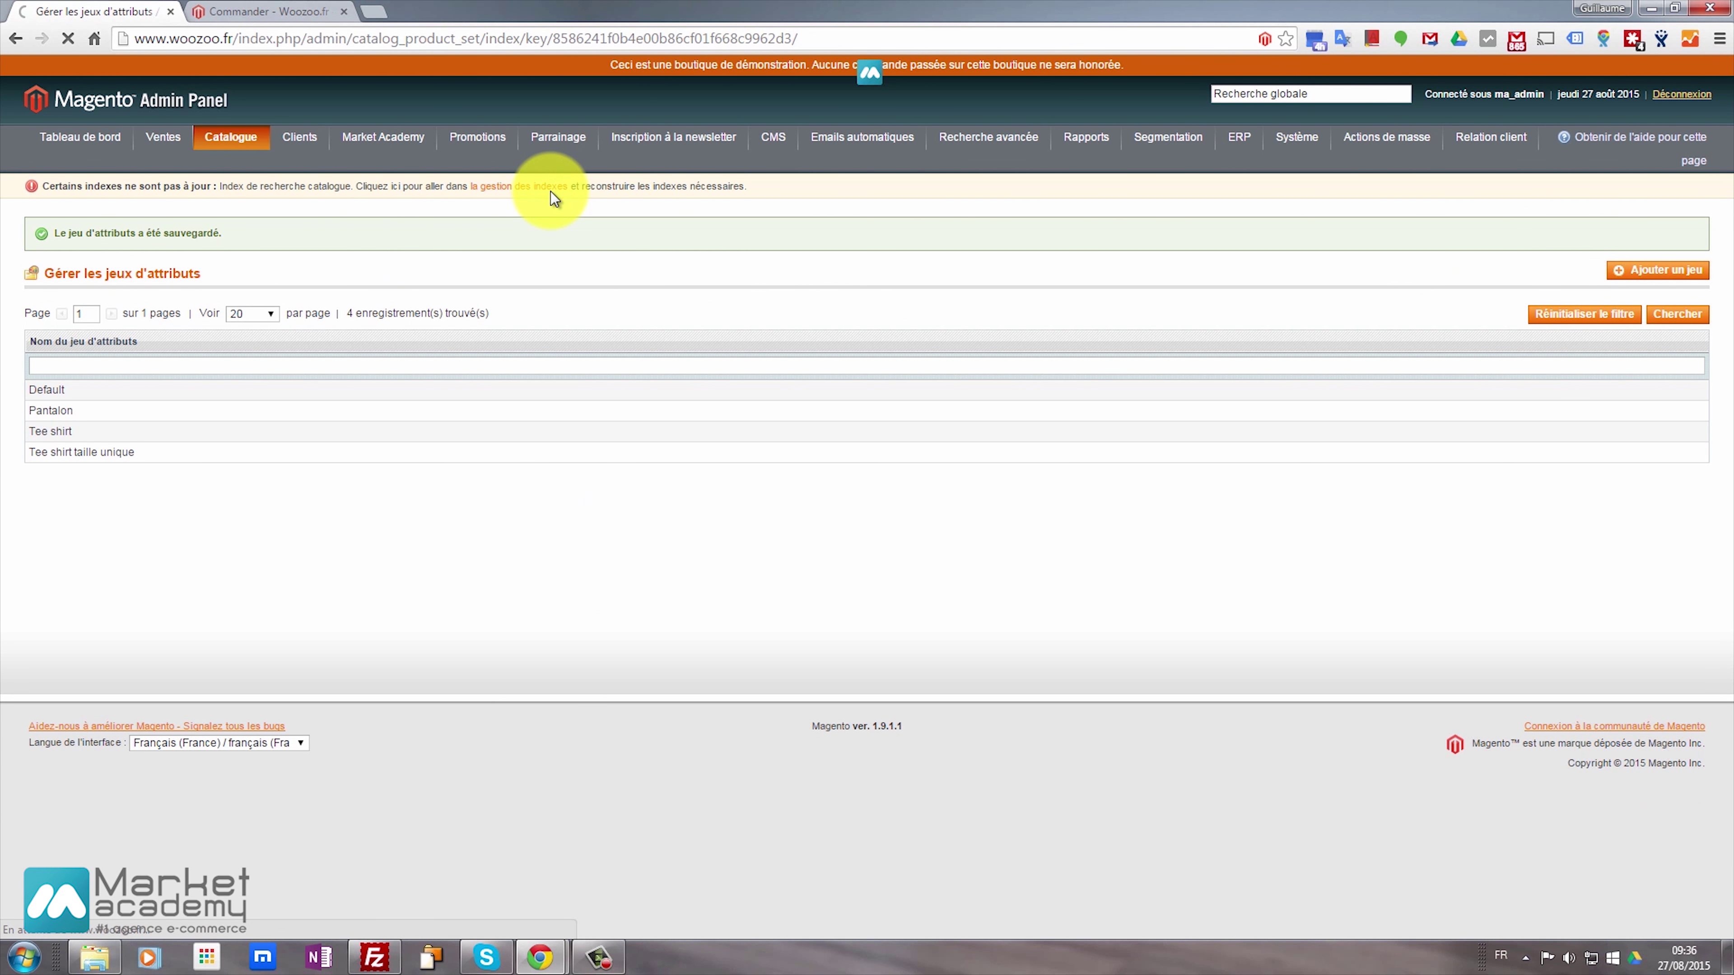
left_click(1649, 467)
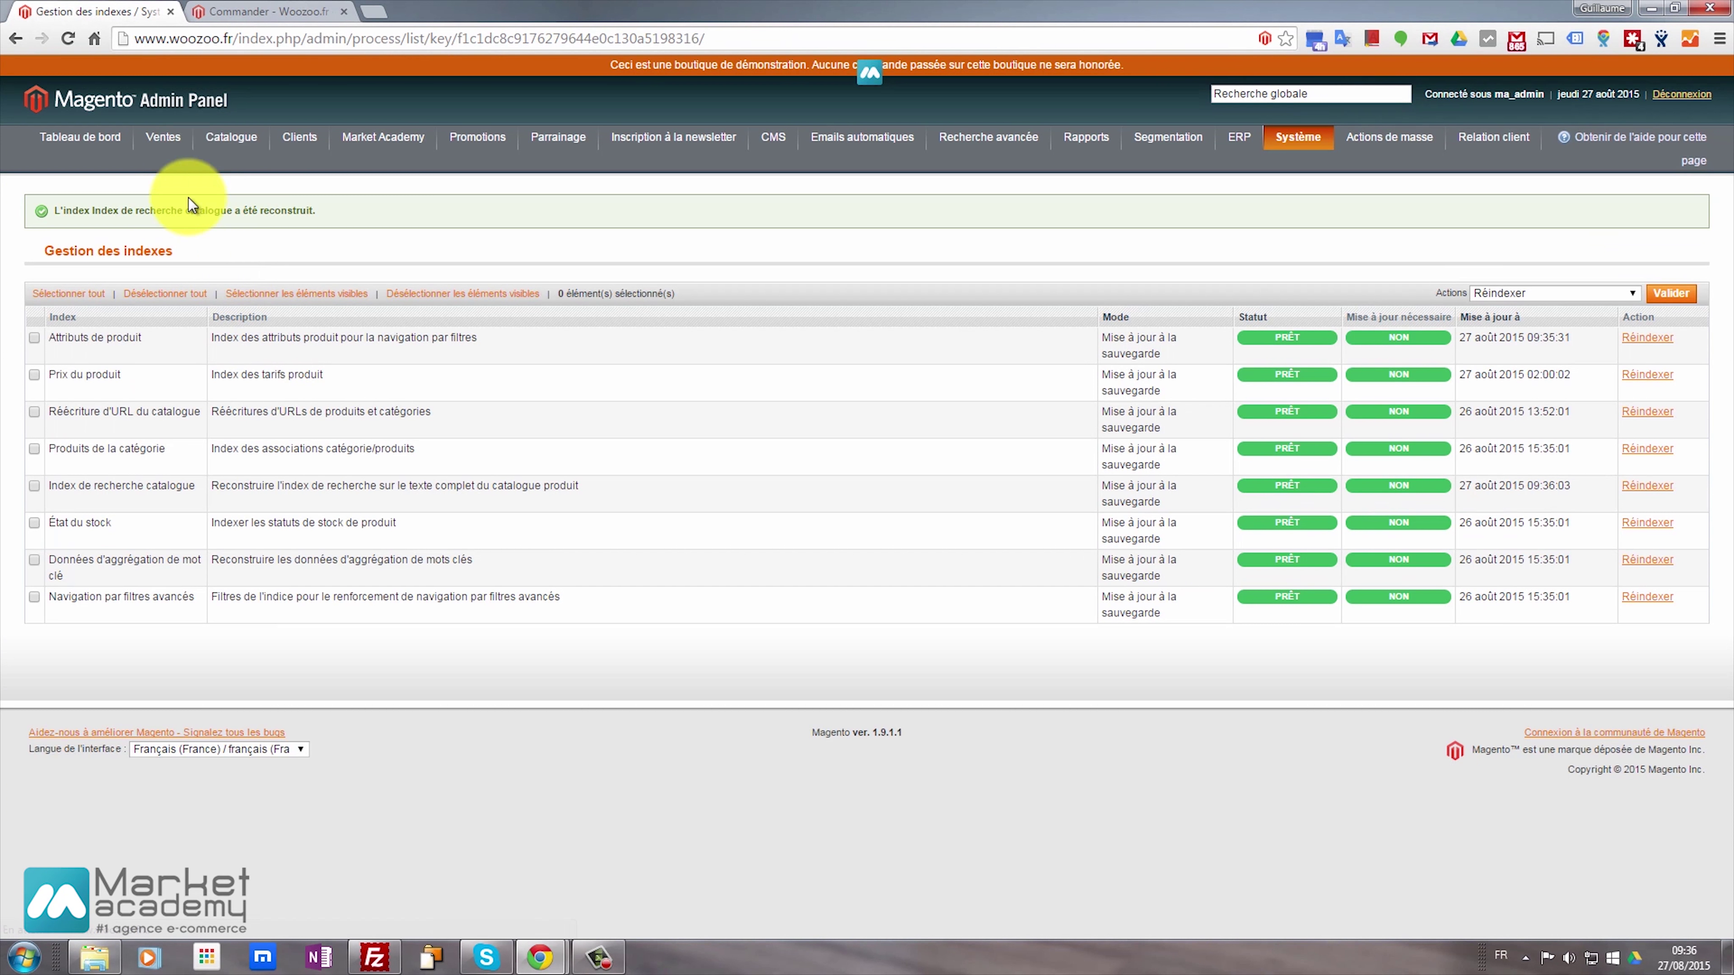
Set Port offert to Oui on the product TEE SHIRT DESIGN CONFIGURABLE-Vert pastel and save it while continuing to edit
left_click(240, 160)
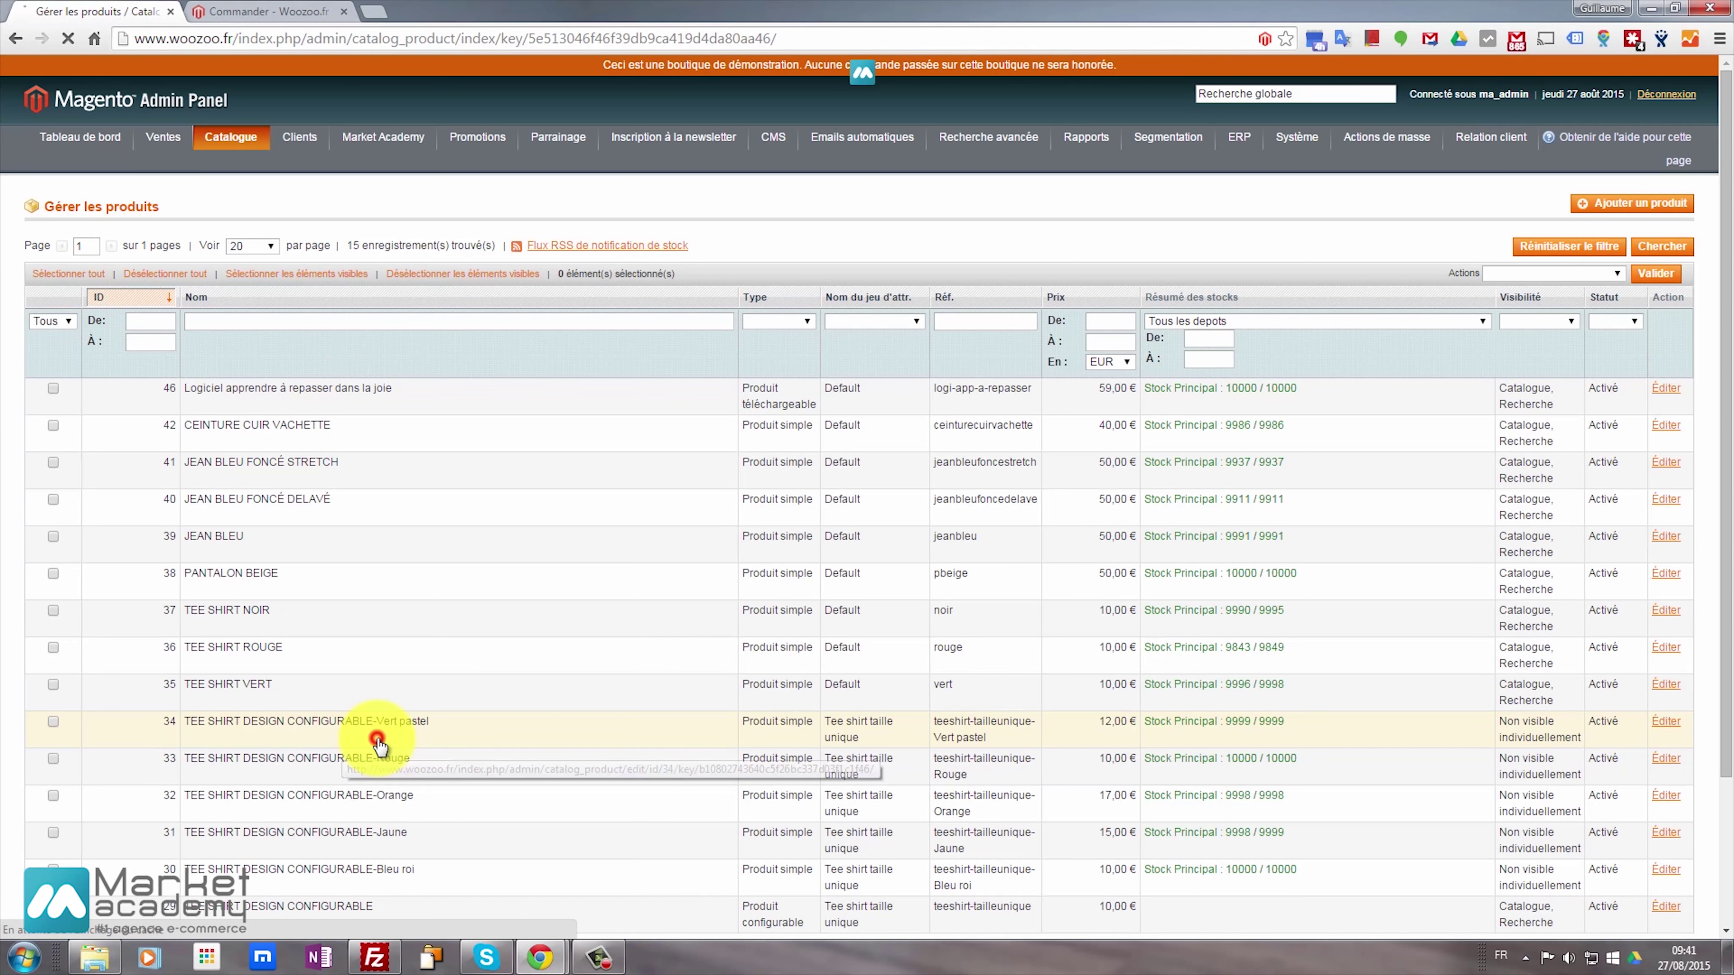
left_click(523, 717)
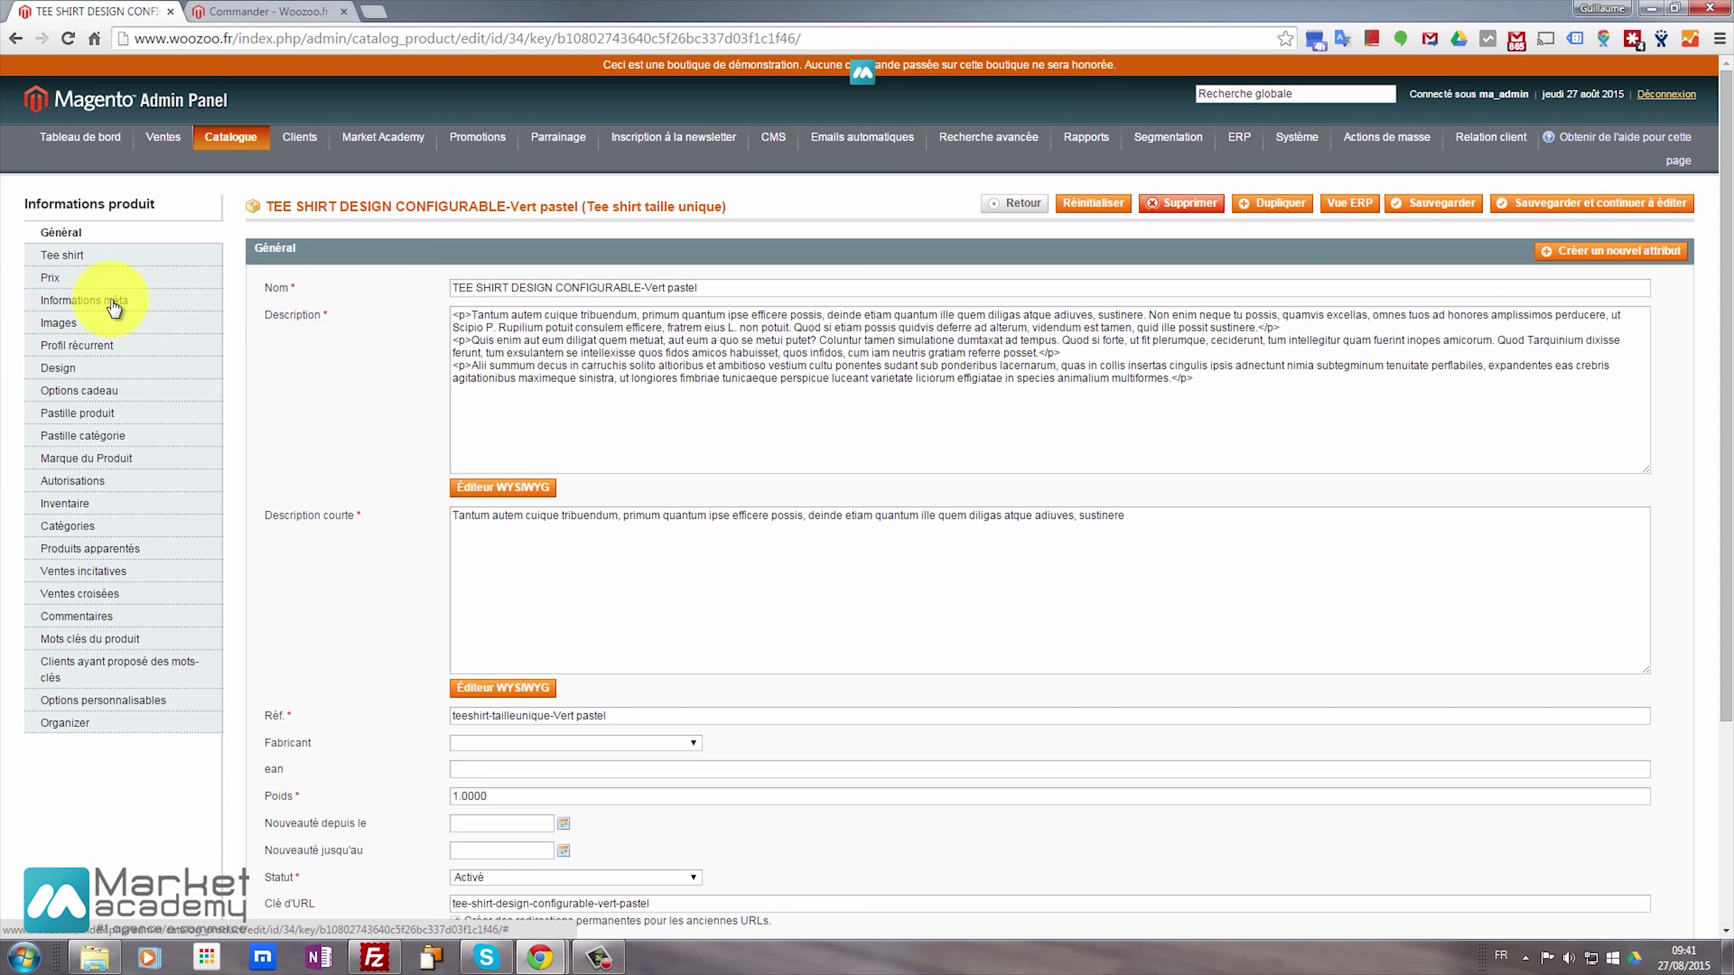
left_click(72, 253)
left_click(457, 289)
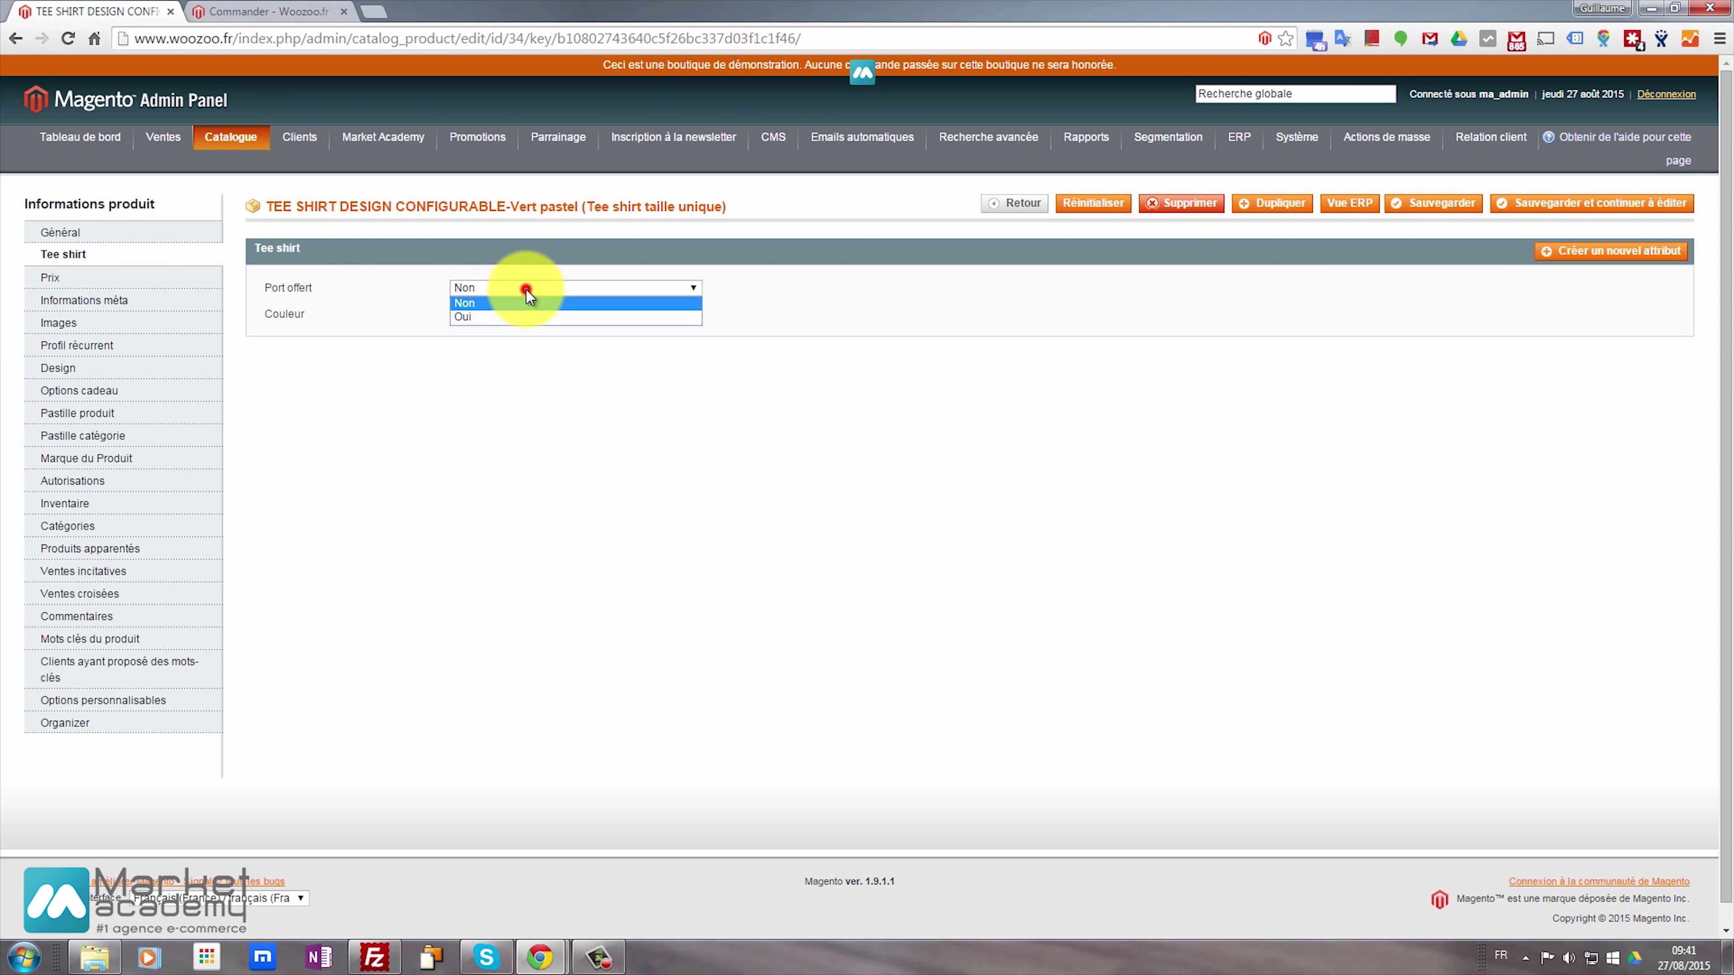
left_click(503, 312)
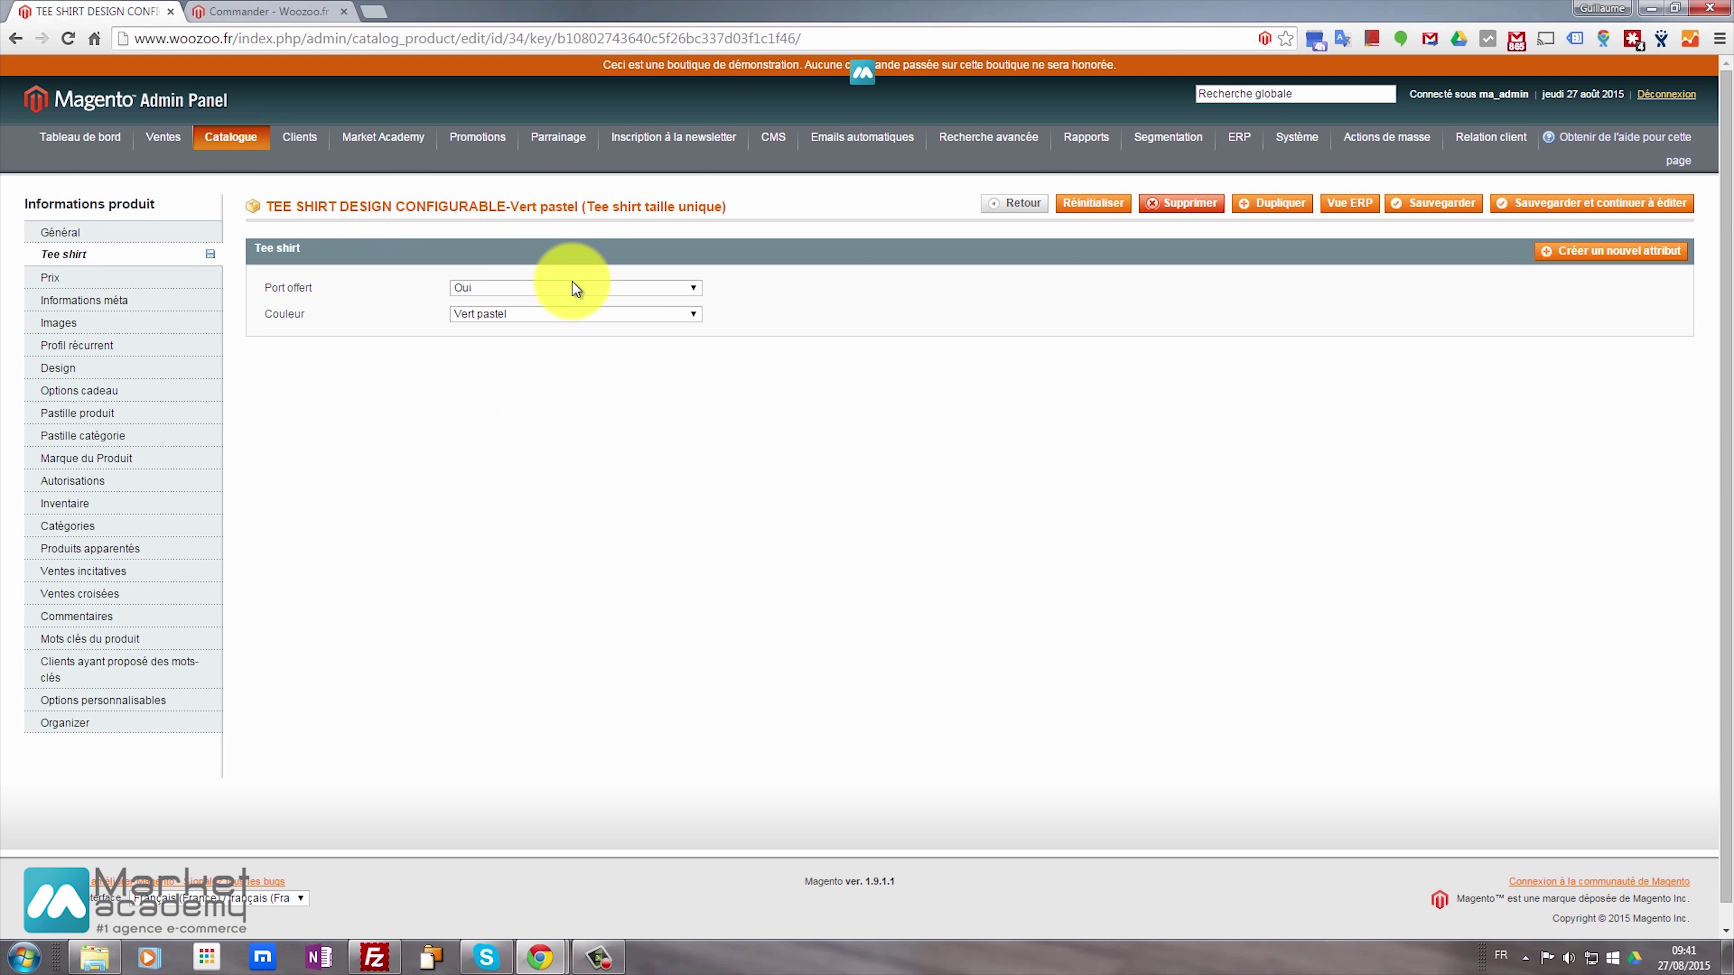
left_click(1541, 205)
Open the cart price rule "port offert tee-shirt" and rename it "port offert"
mouse_move(488, 138)
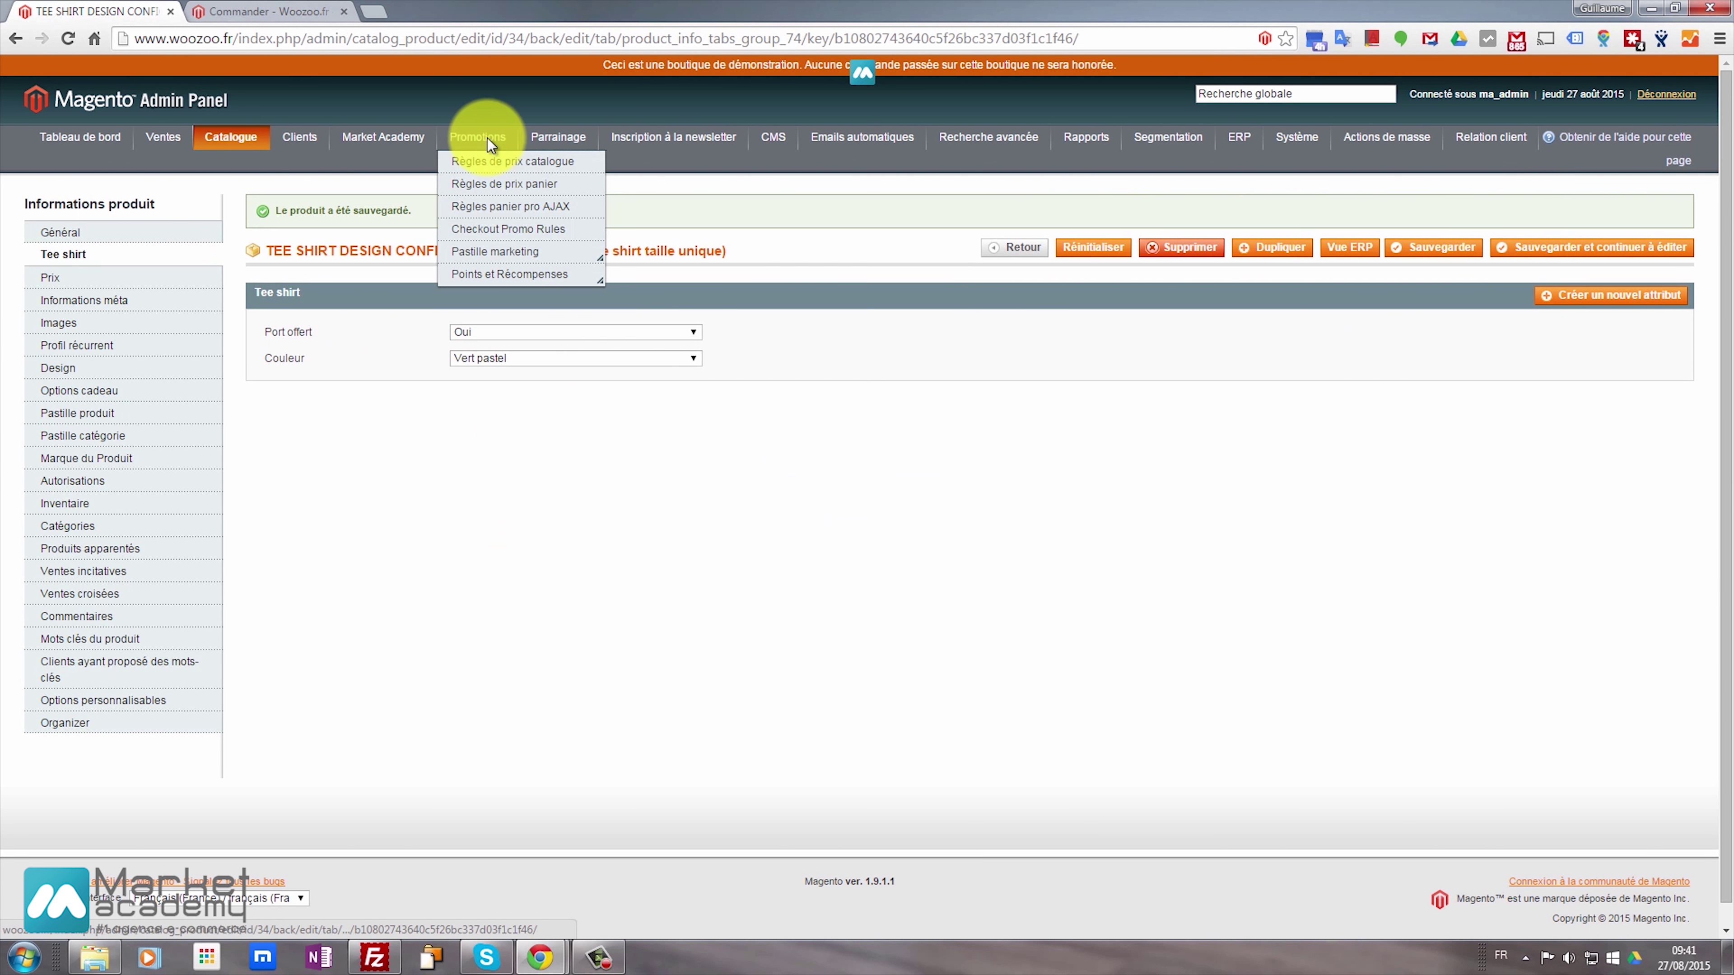
left_click(512, 181)
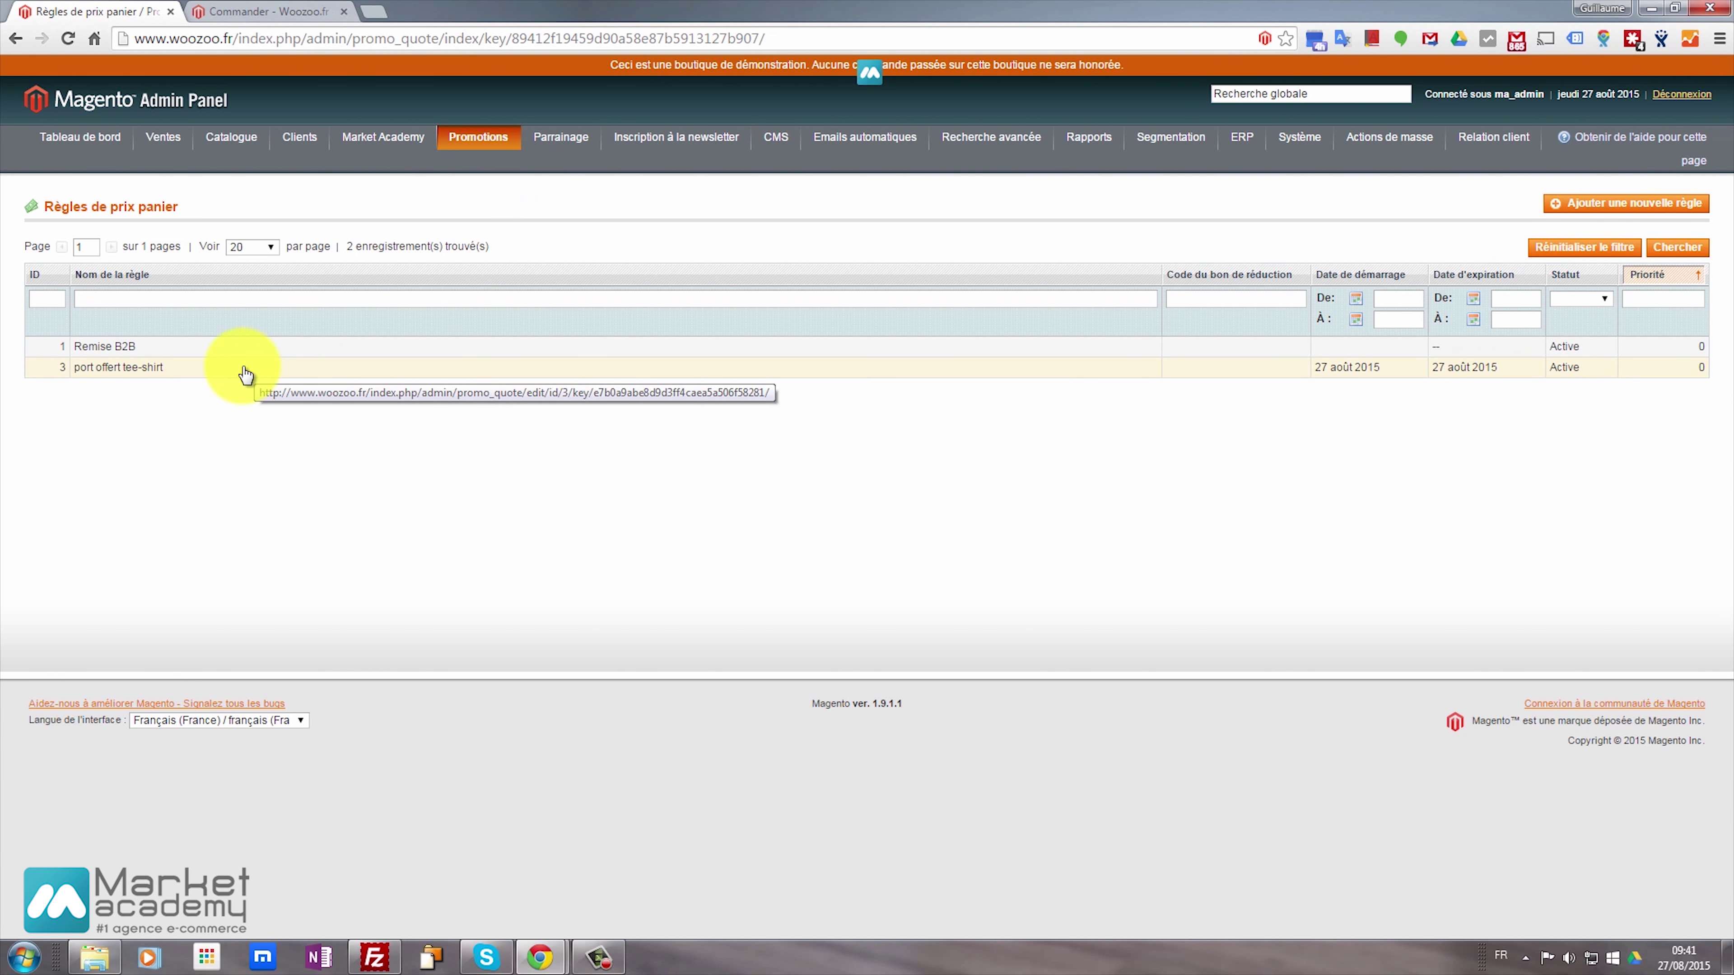
left_click(236, 369)
left_click_drag(501, 282, 718, 298)
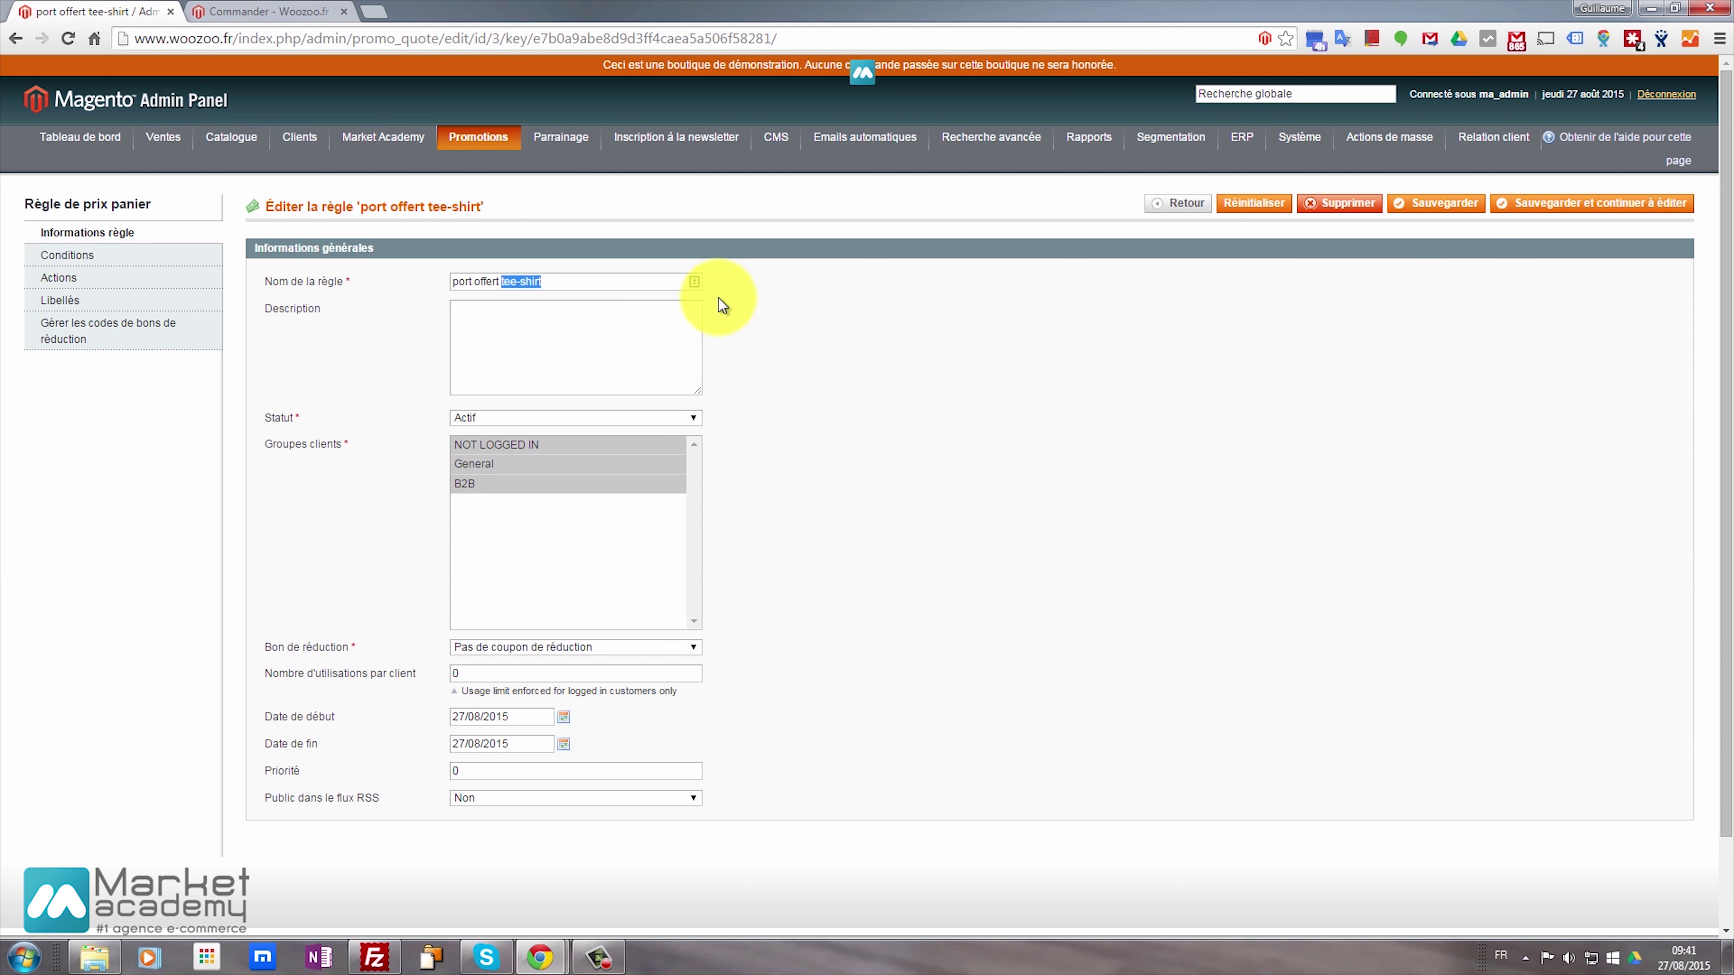
key("BackSpace")
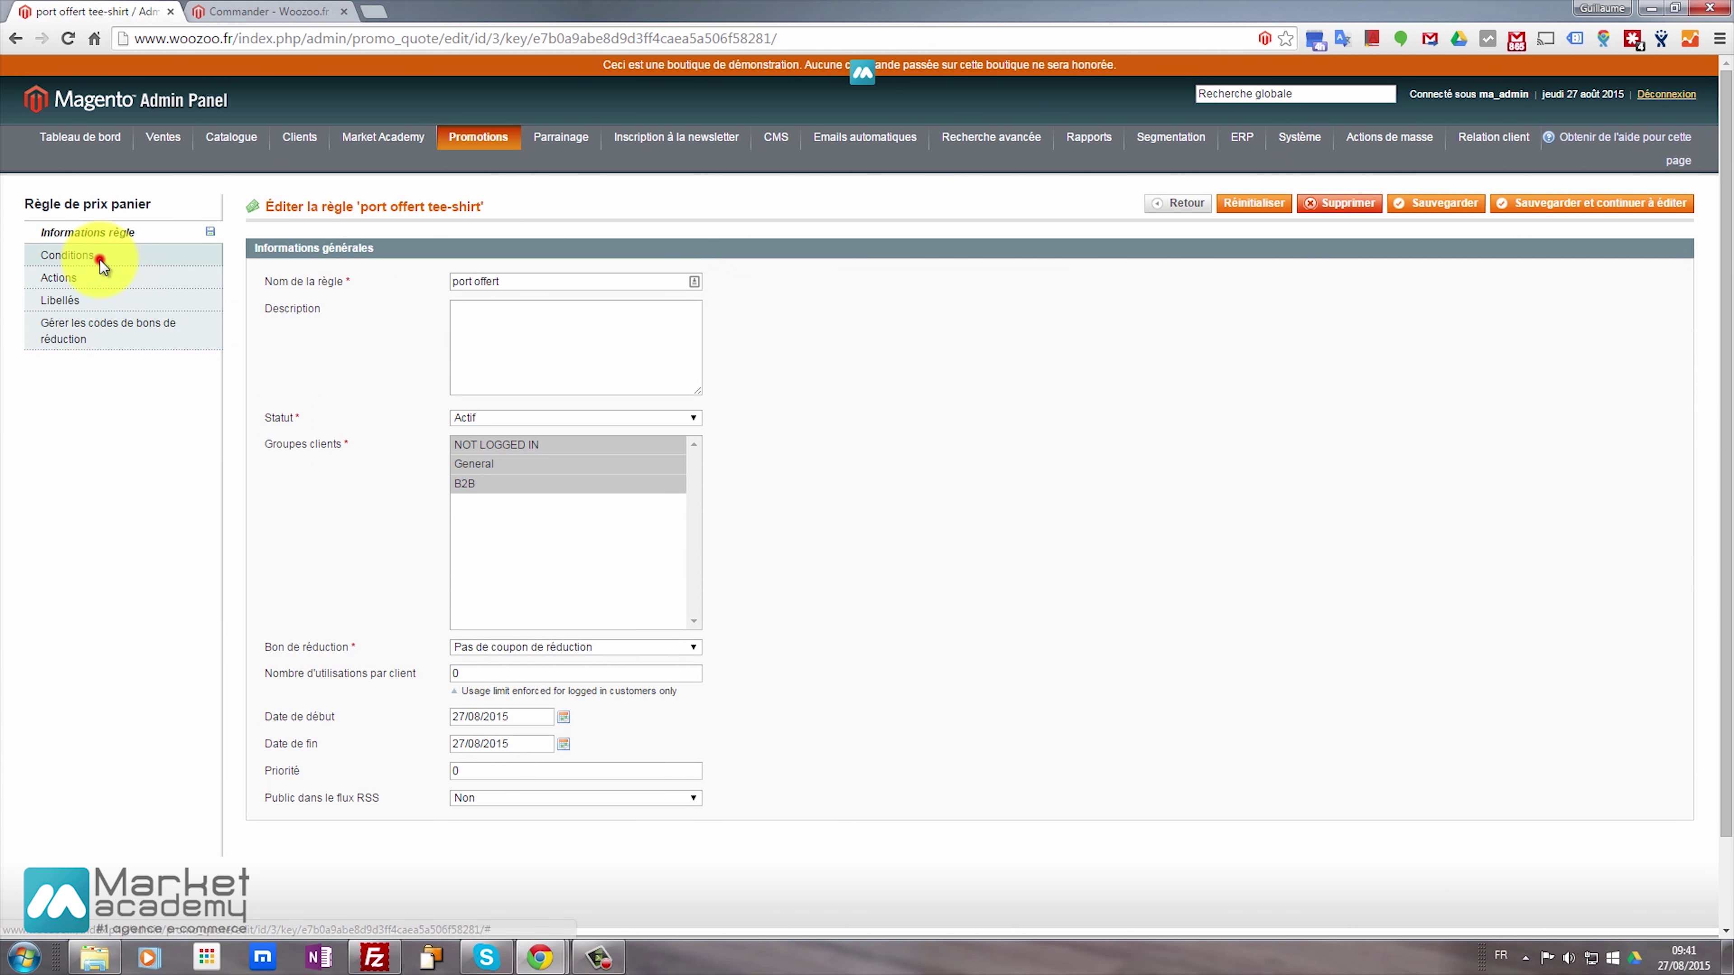
Replace the rule's Catégorie condition with the product attribute Port offert equal to Oui, review the rule's actions and save it
left_click(75, 256)
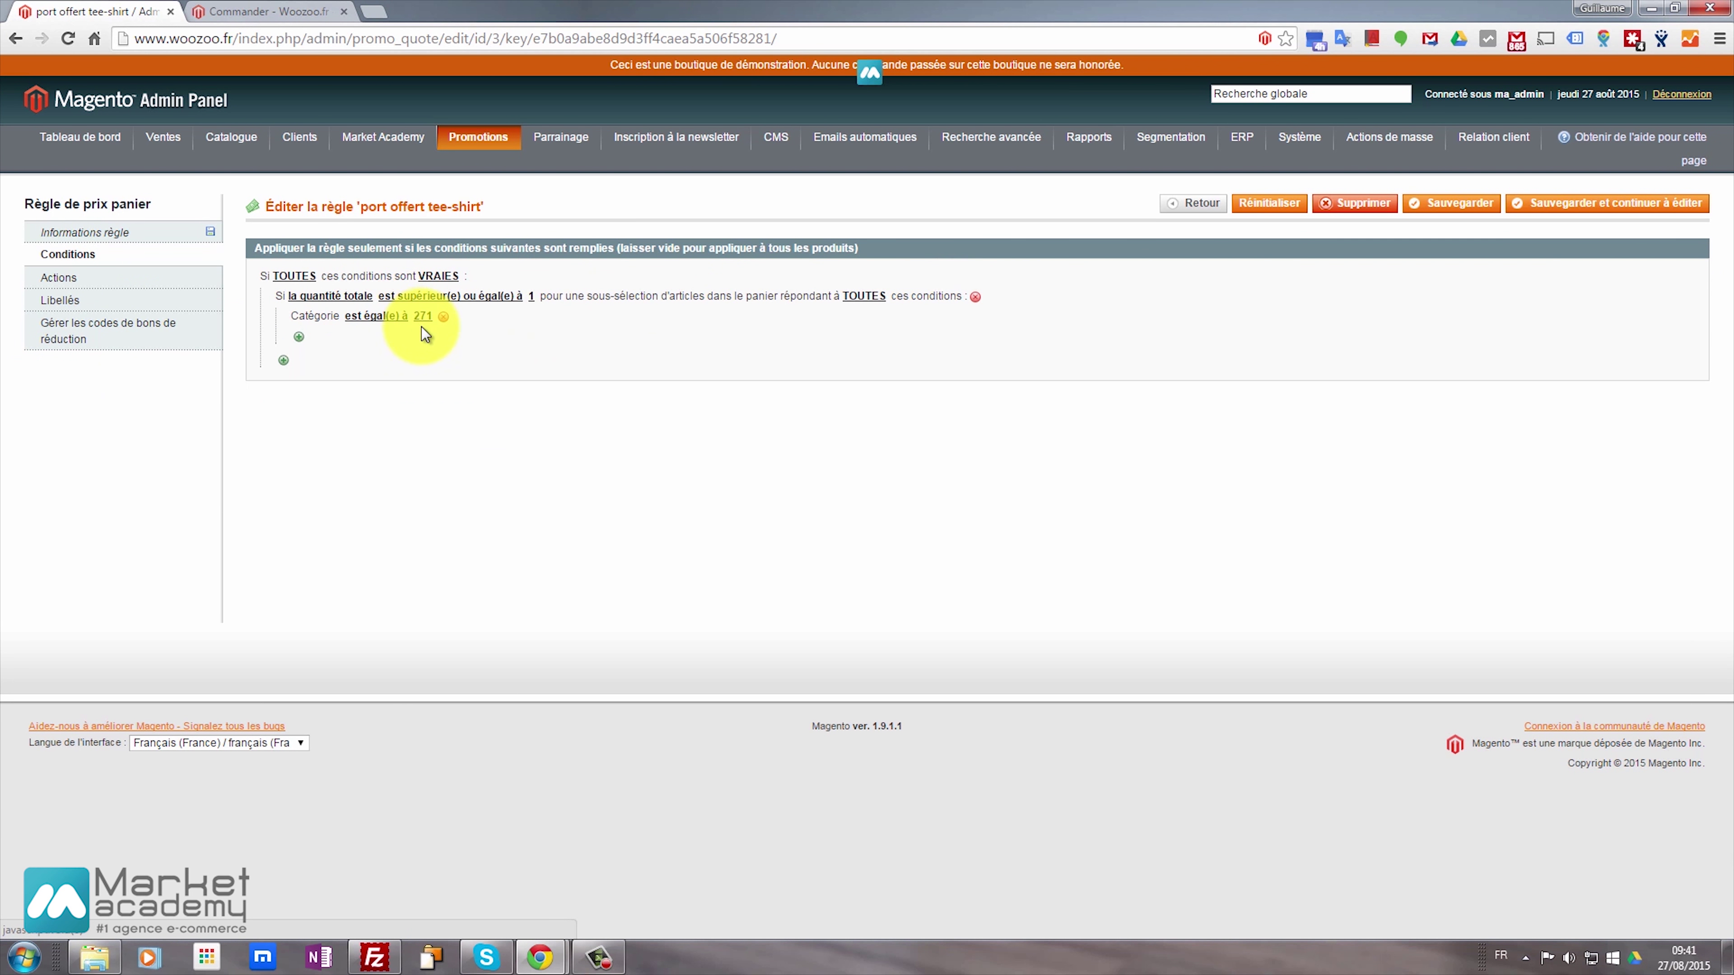
left_click(442, 316)
left_click(298, 316)
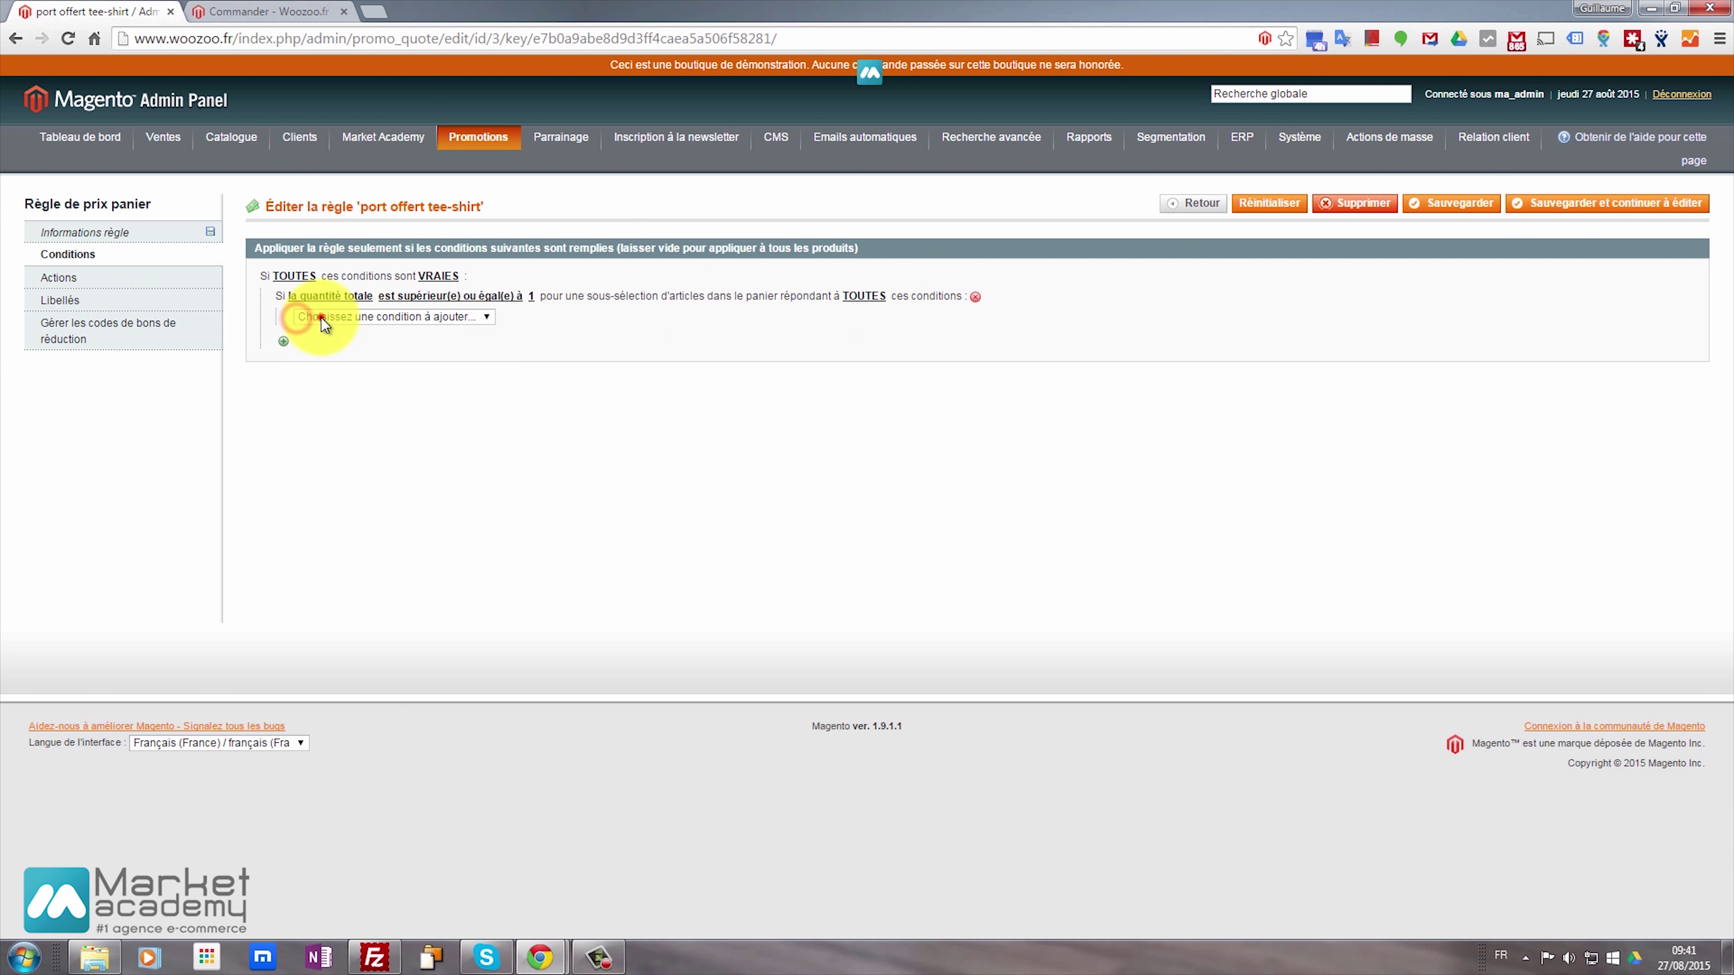
left_click(321, 316)
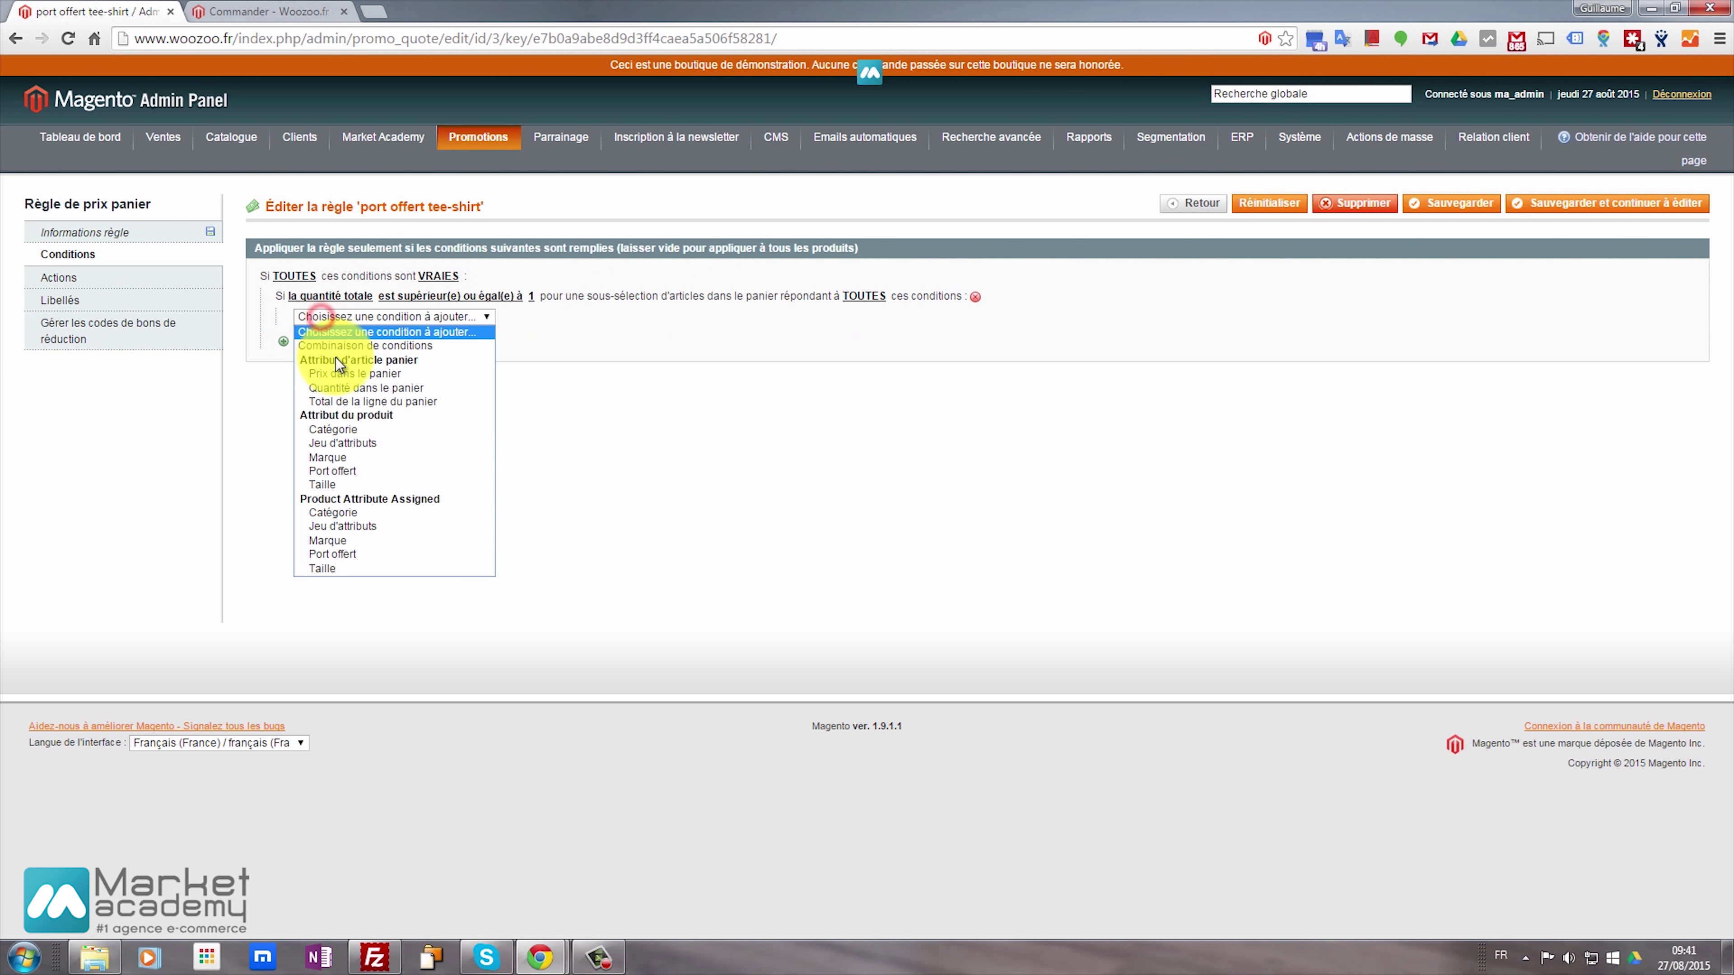
left_click(340, 470)
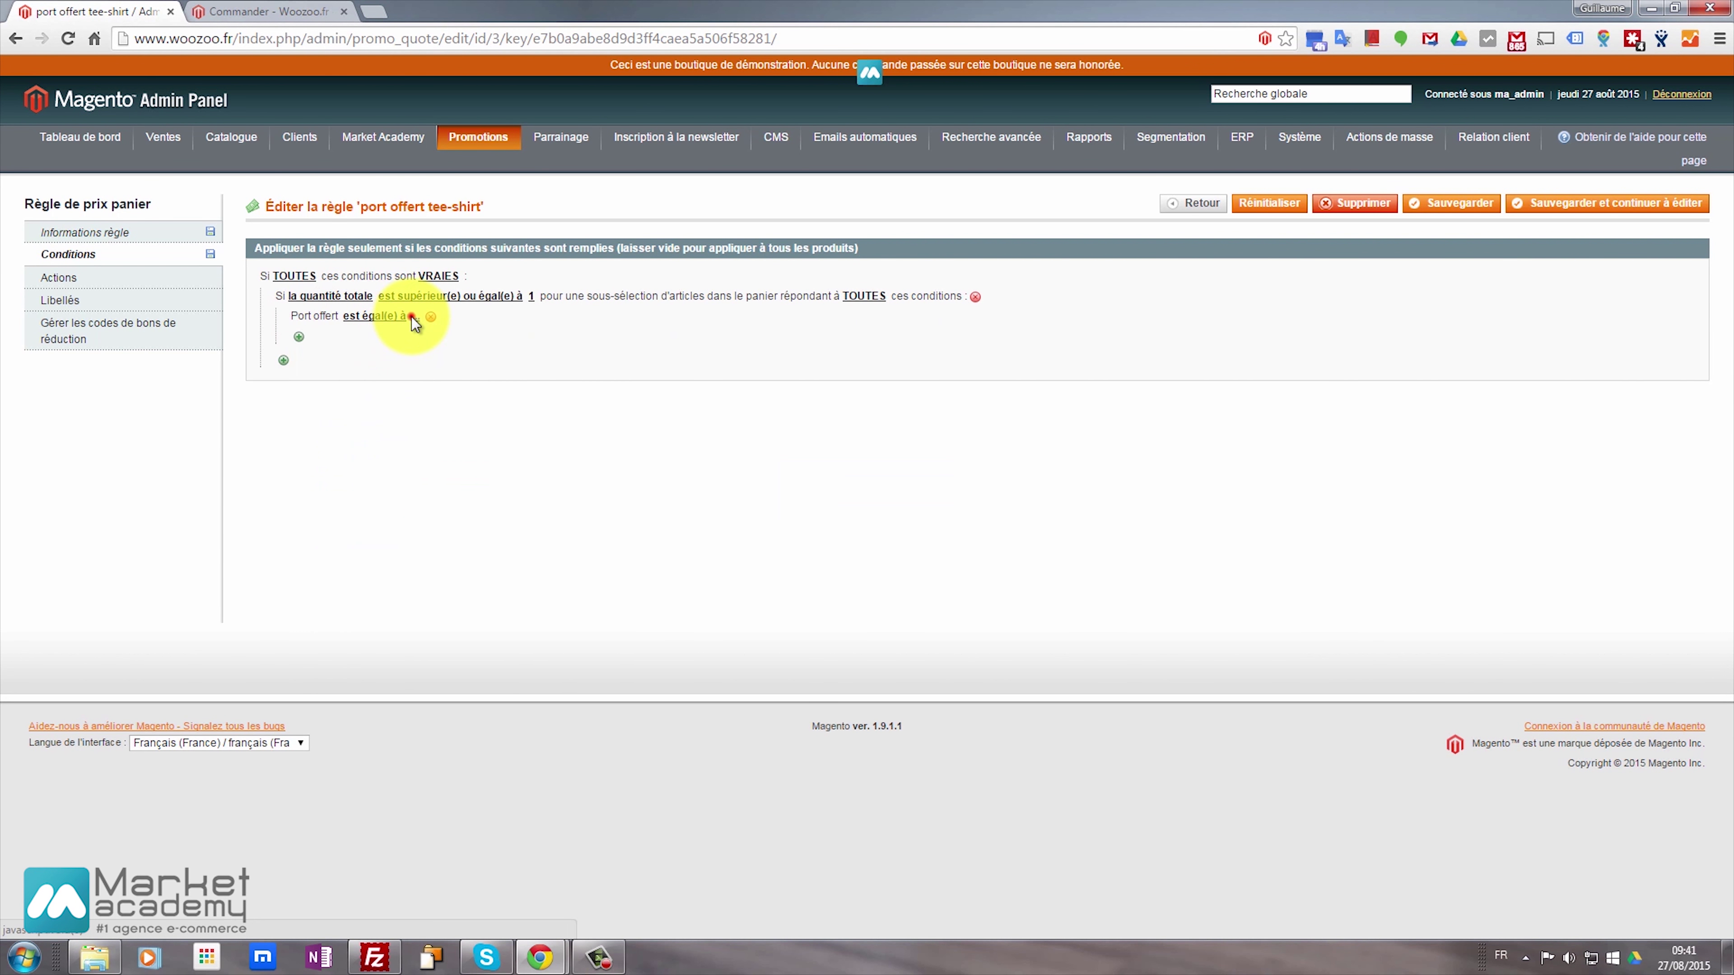
left_click(412, 318)
left_click(442, 321)
left_click(438, 339)
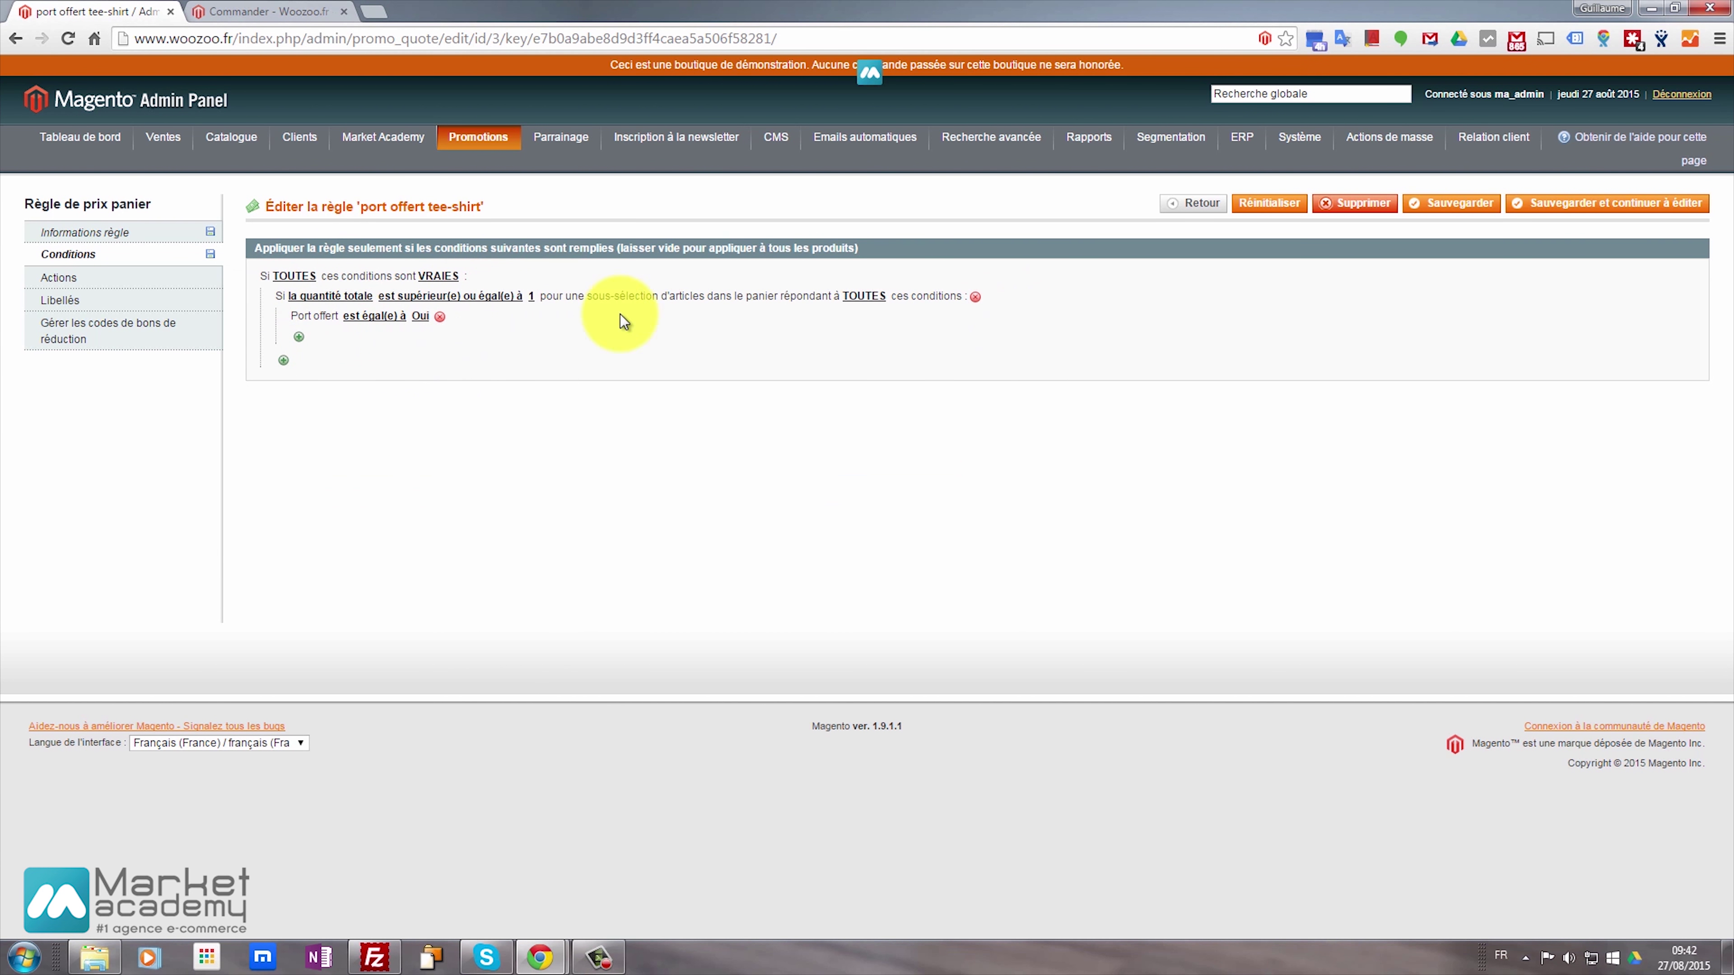
left_click(124, 281)
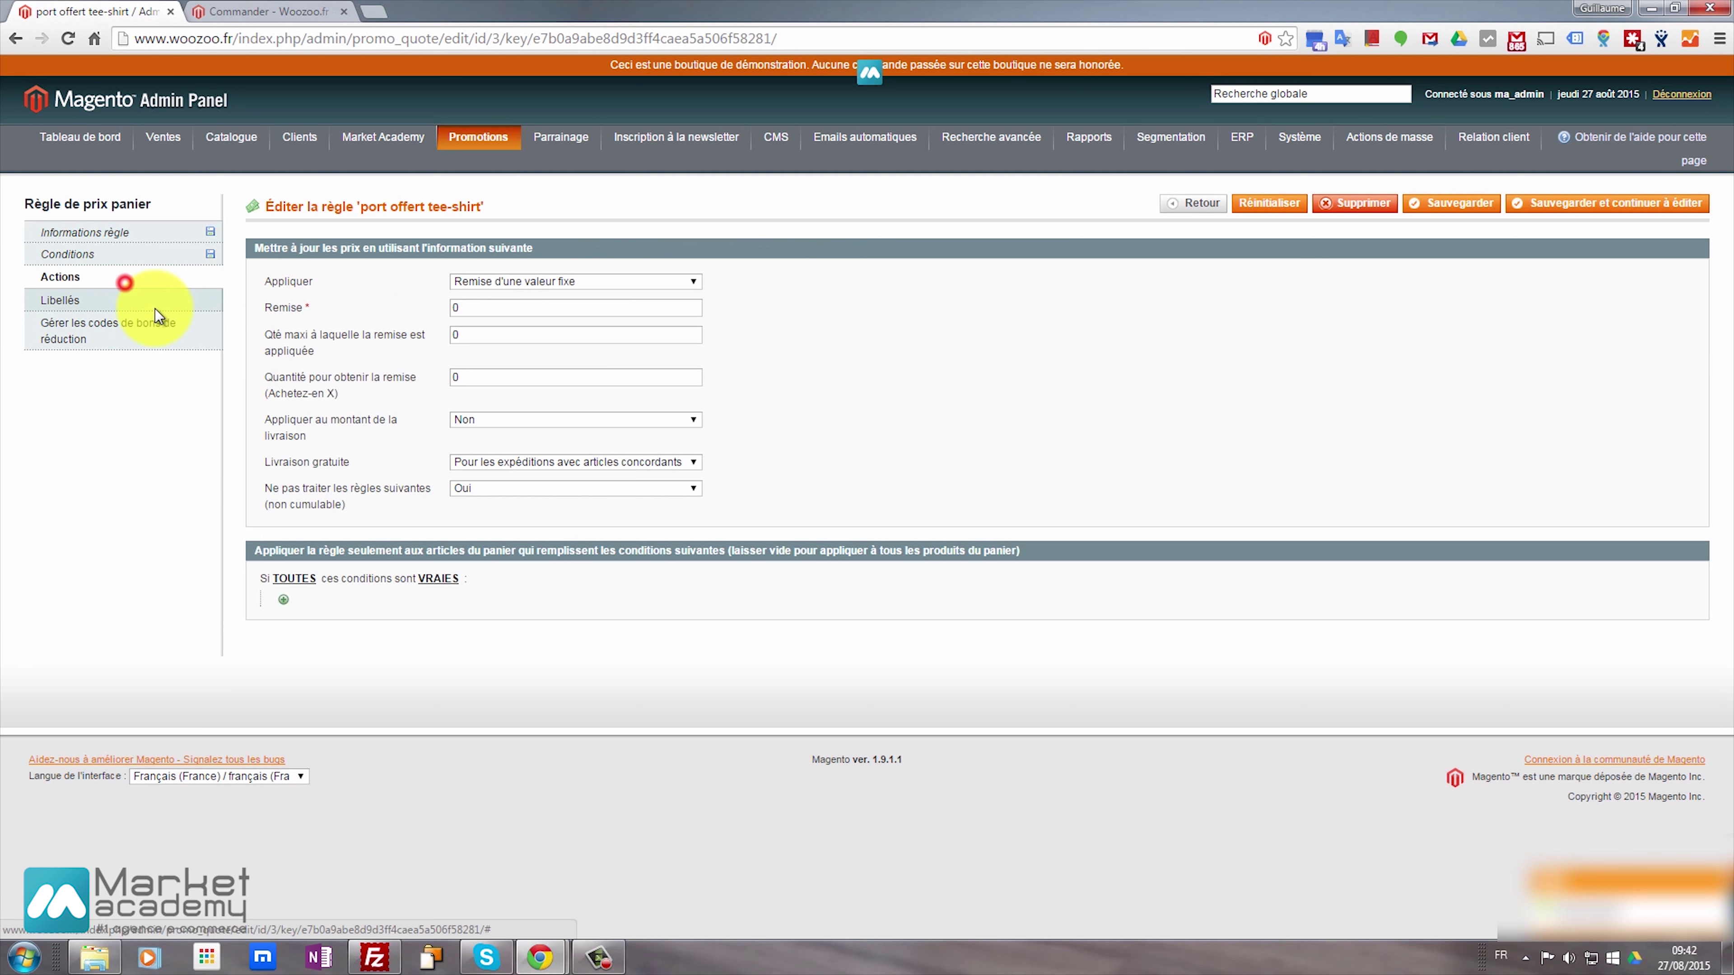
left_click(1568, 217)
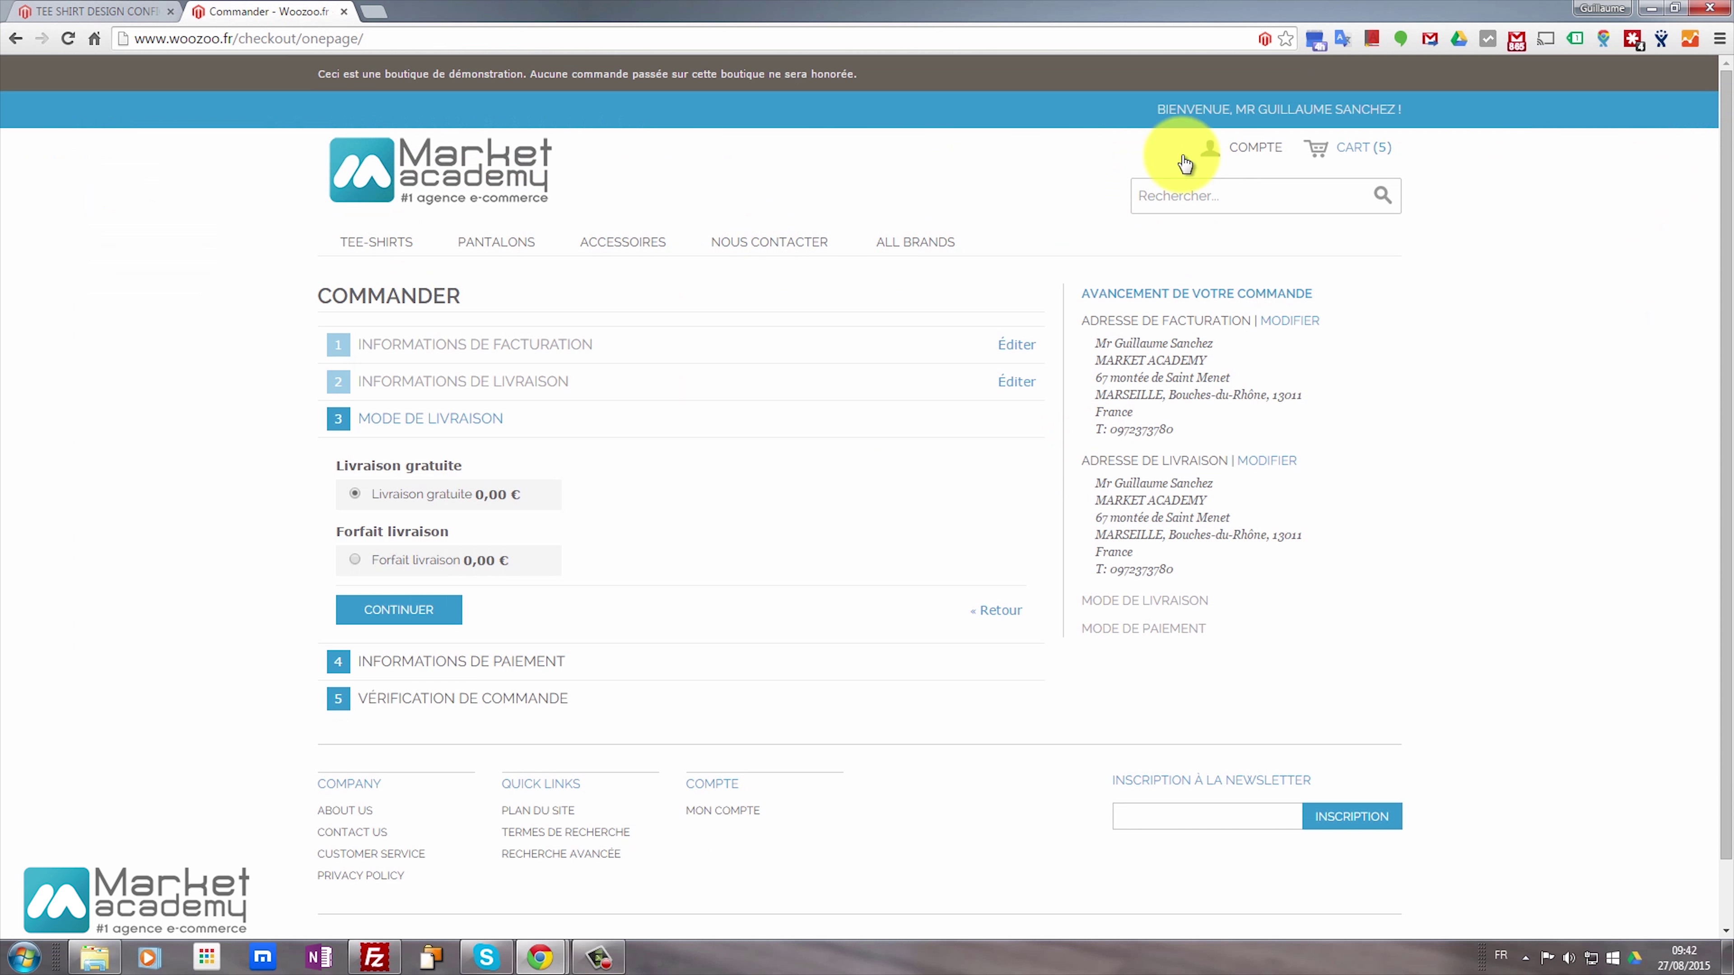
Empty the storefront cart and add one TEE SHIRT DESIGN CONFIGURABLE in Vert pastel to it
left_click(1360, 150)
left_click(1219, 471)
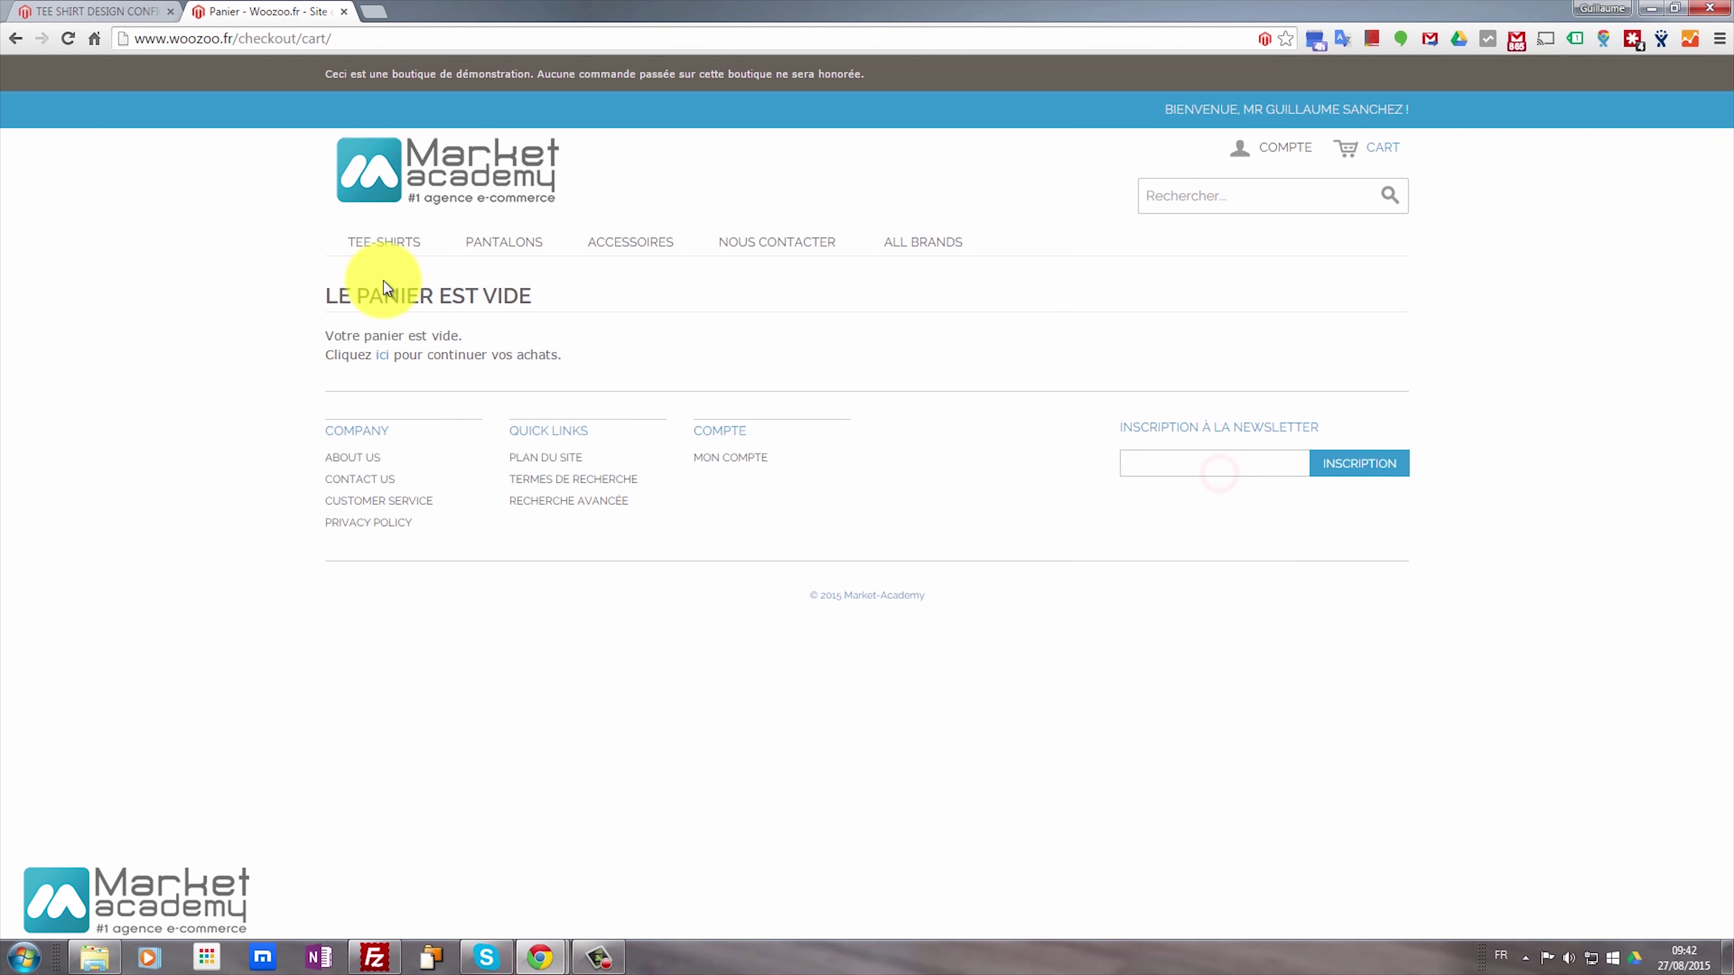
left_click(392, 247)
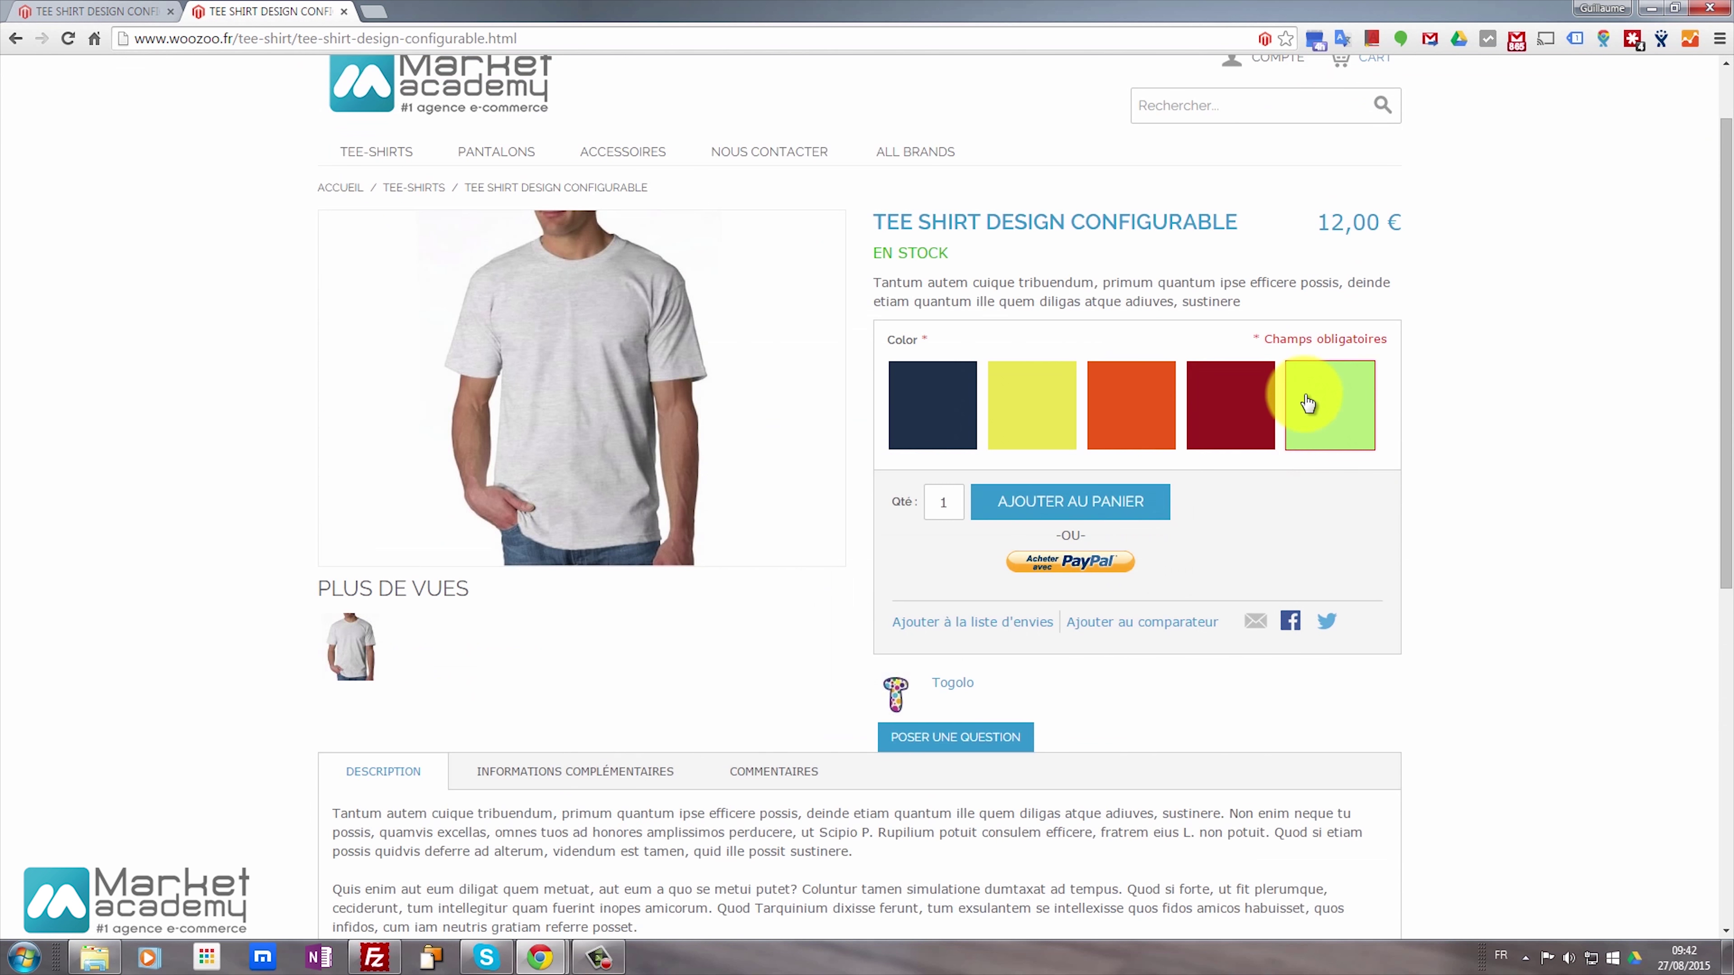
left_click(1307, 400)
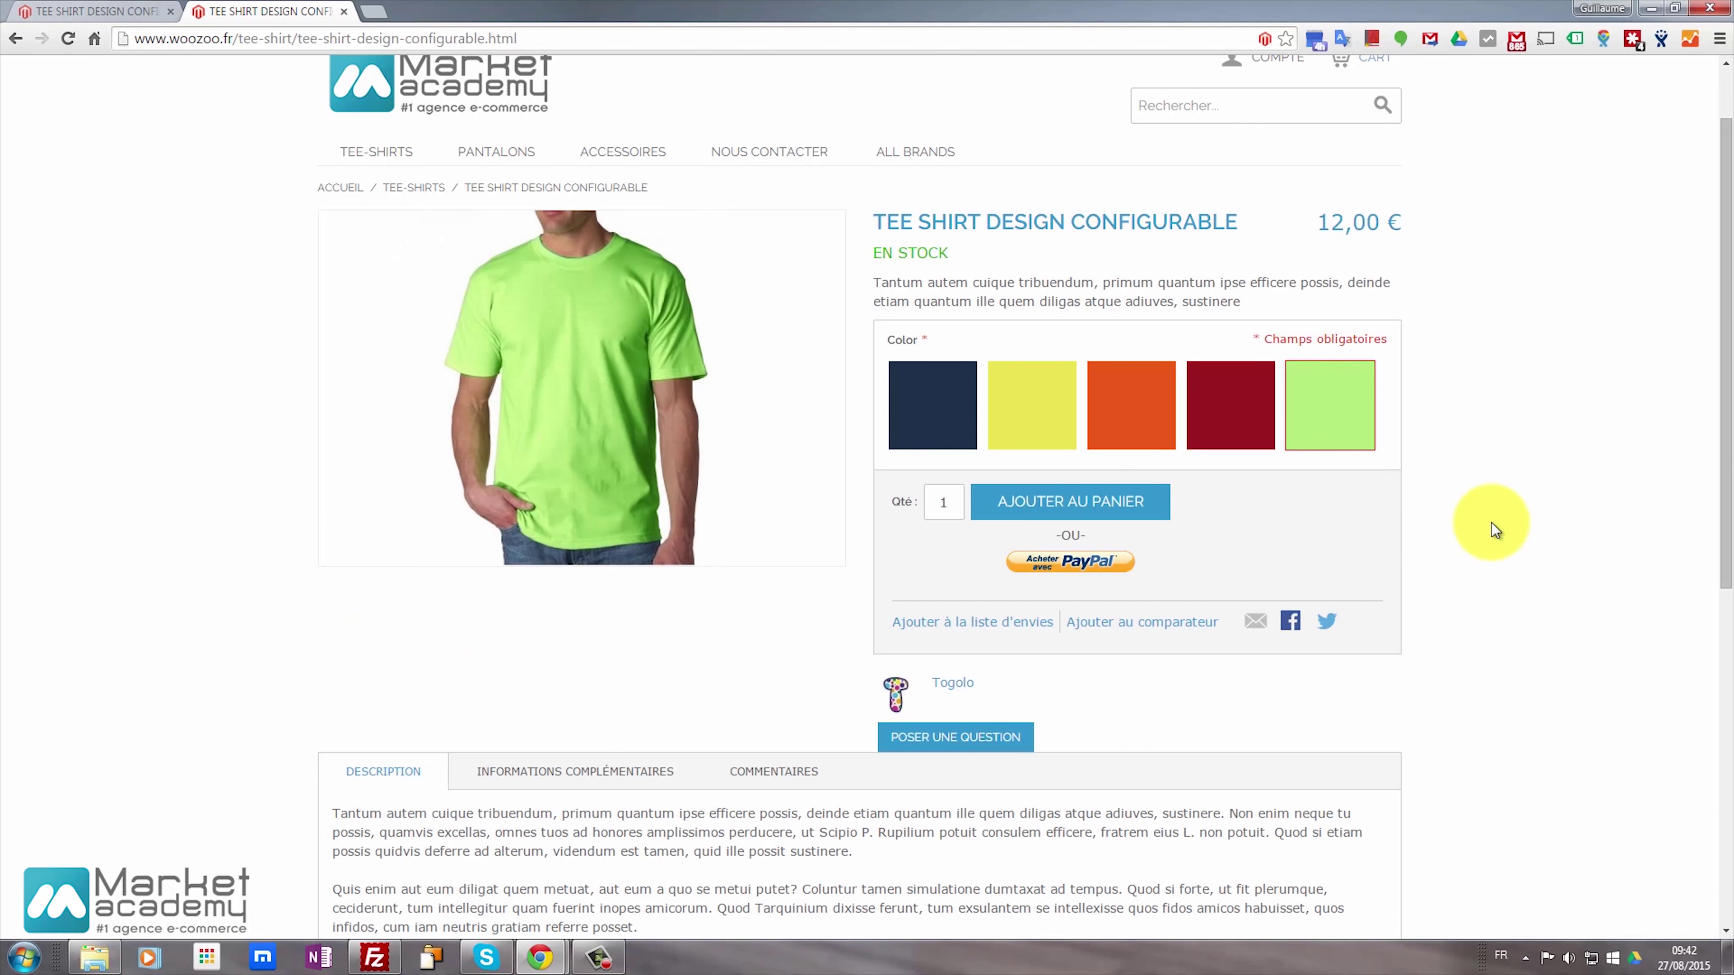
left_click(1119, 501)
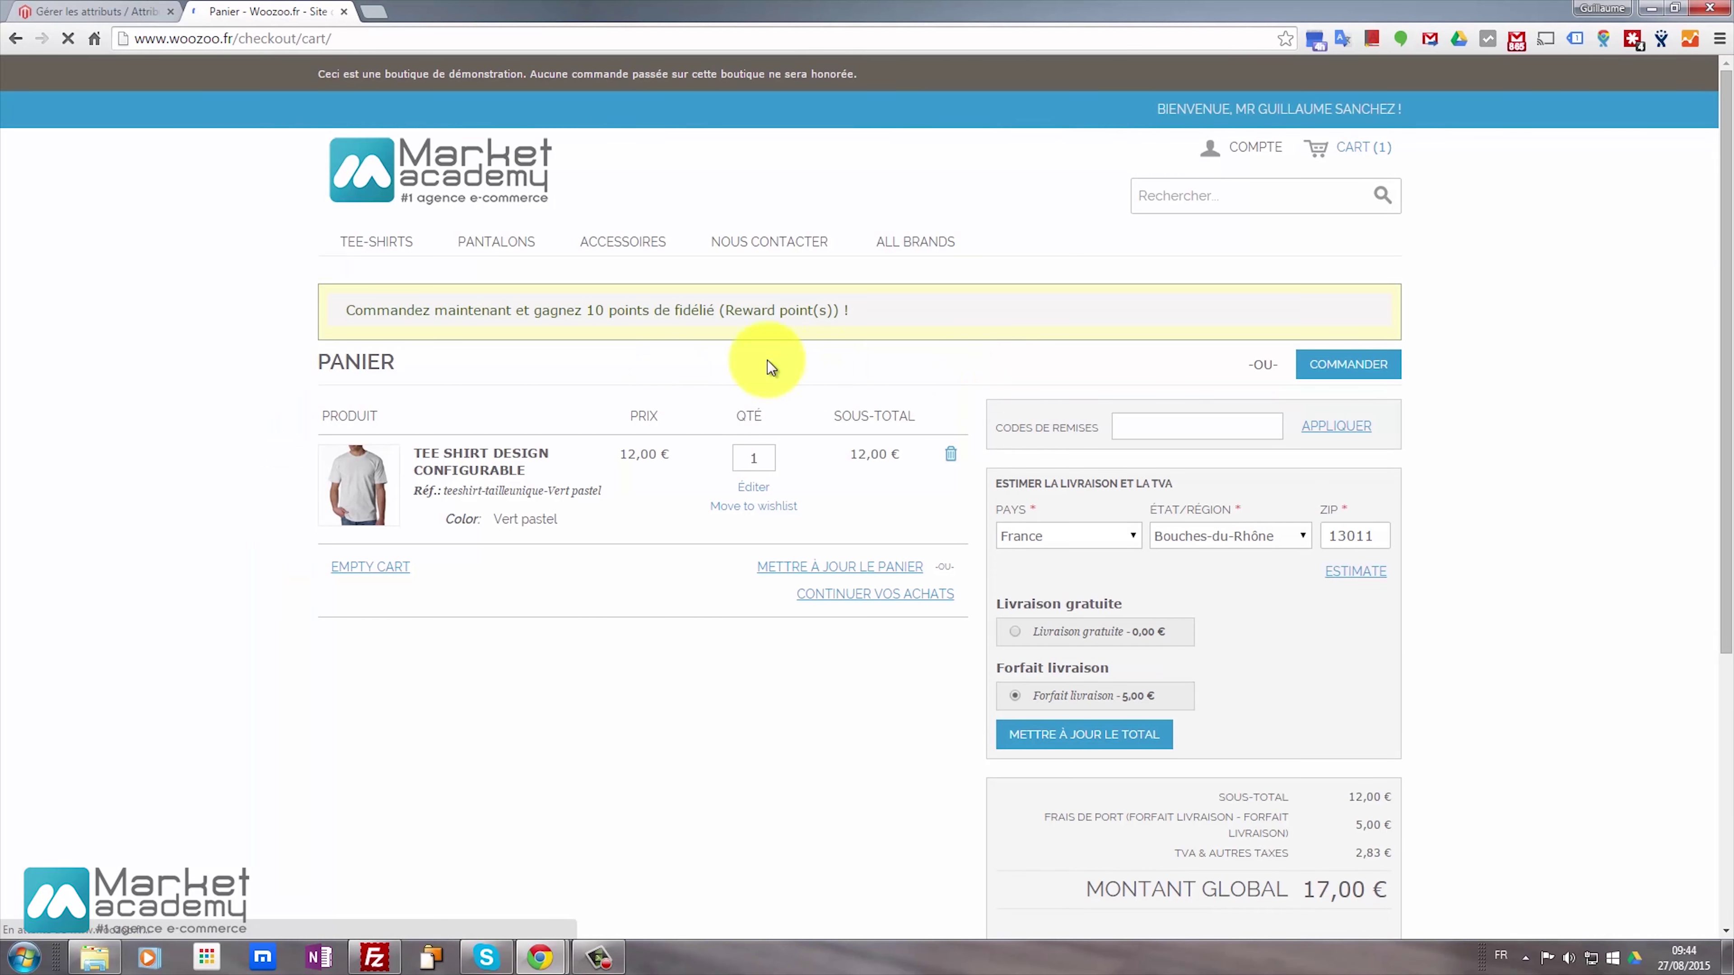
Check out the cart with delivery to the billing address, choose Livraison gratuite as shipping method and return to the Magento admin
scroll(705, 505, "down", 1)
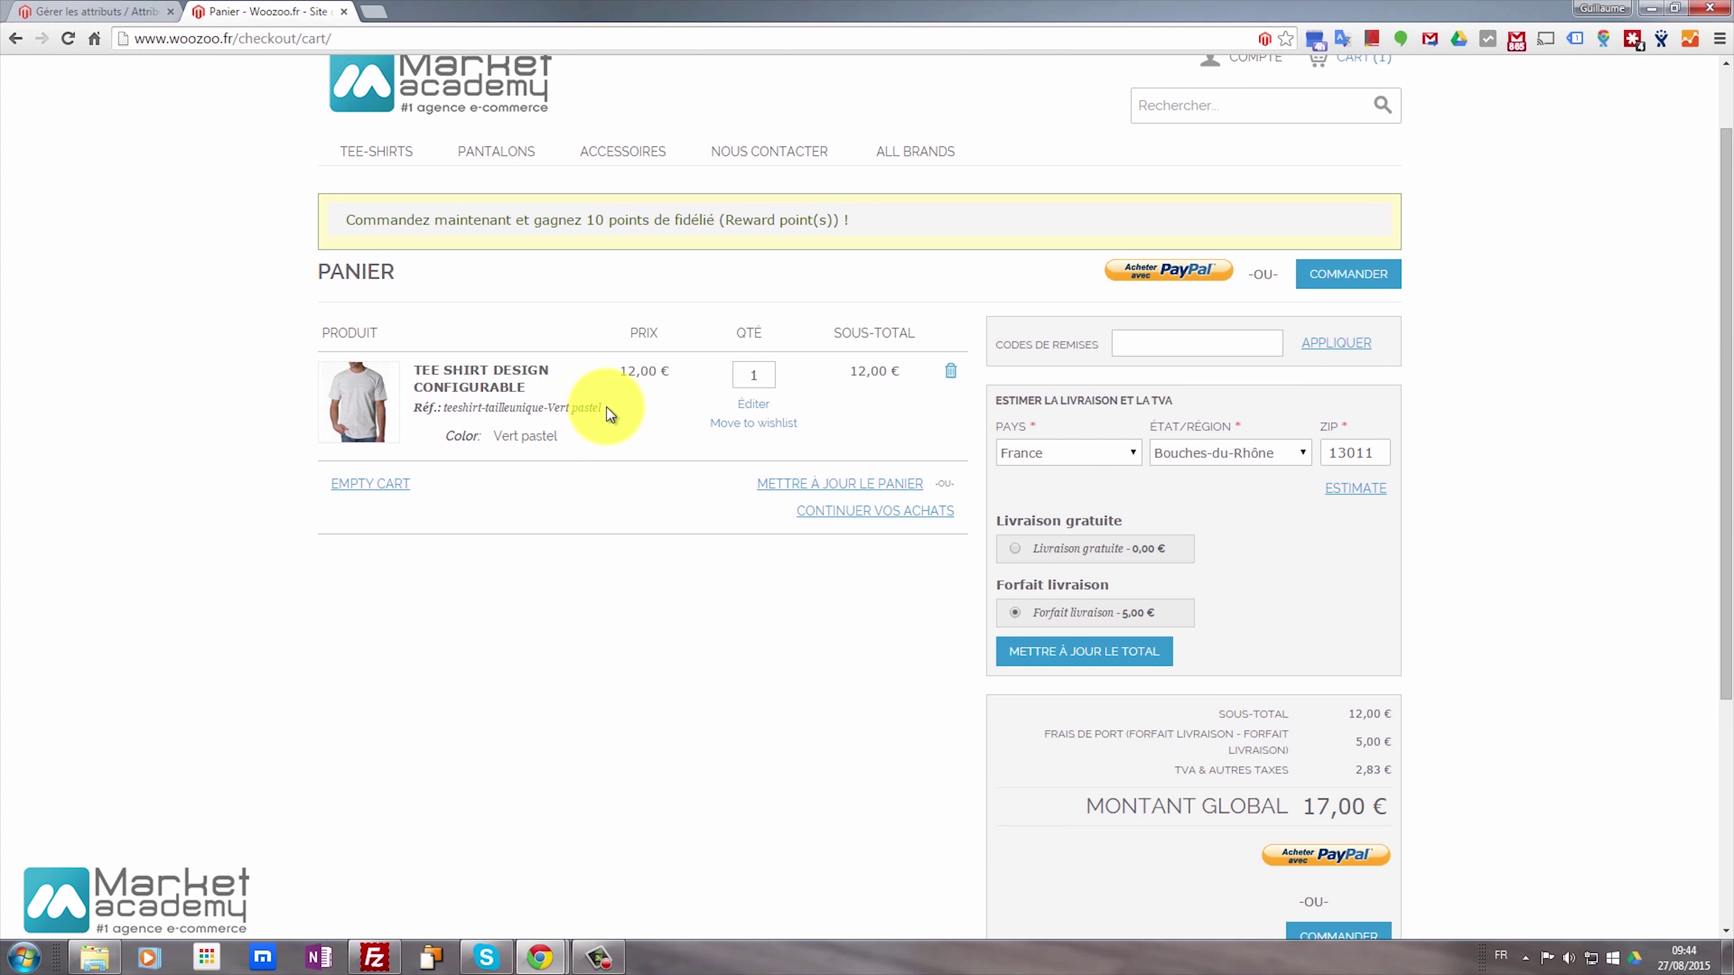
left_click(1322, 280)
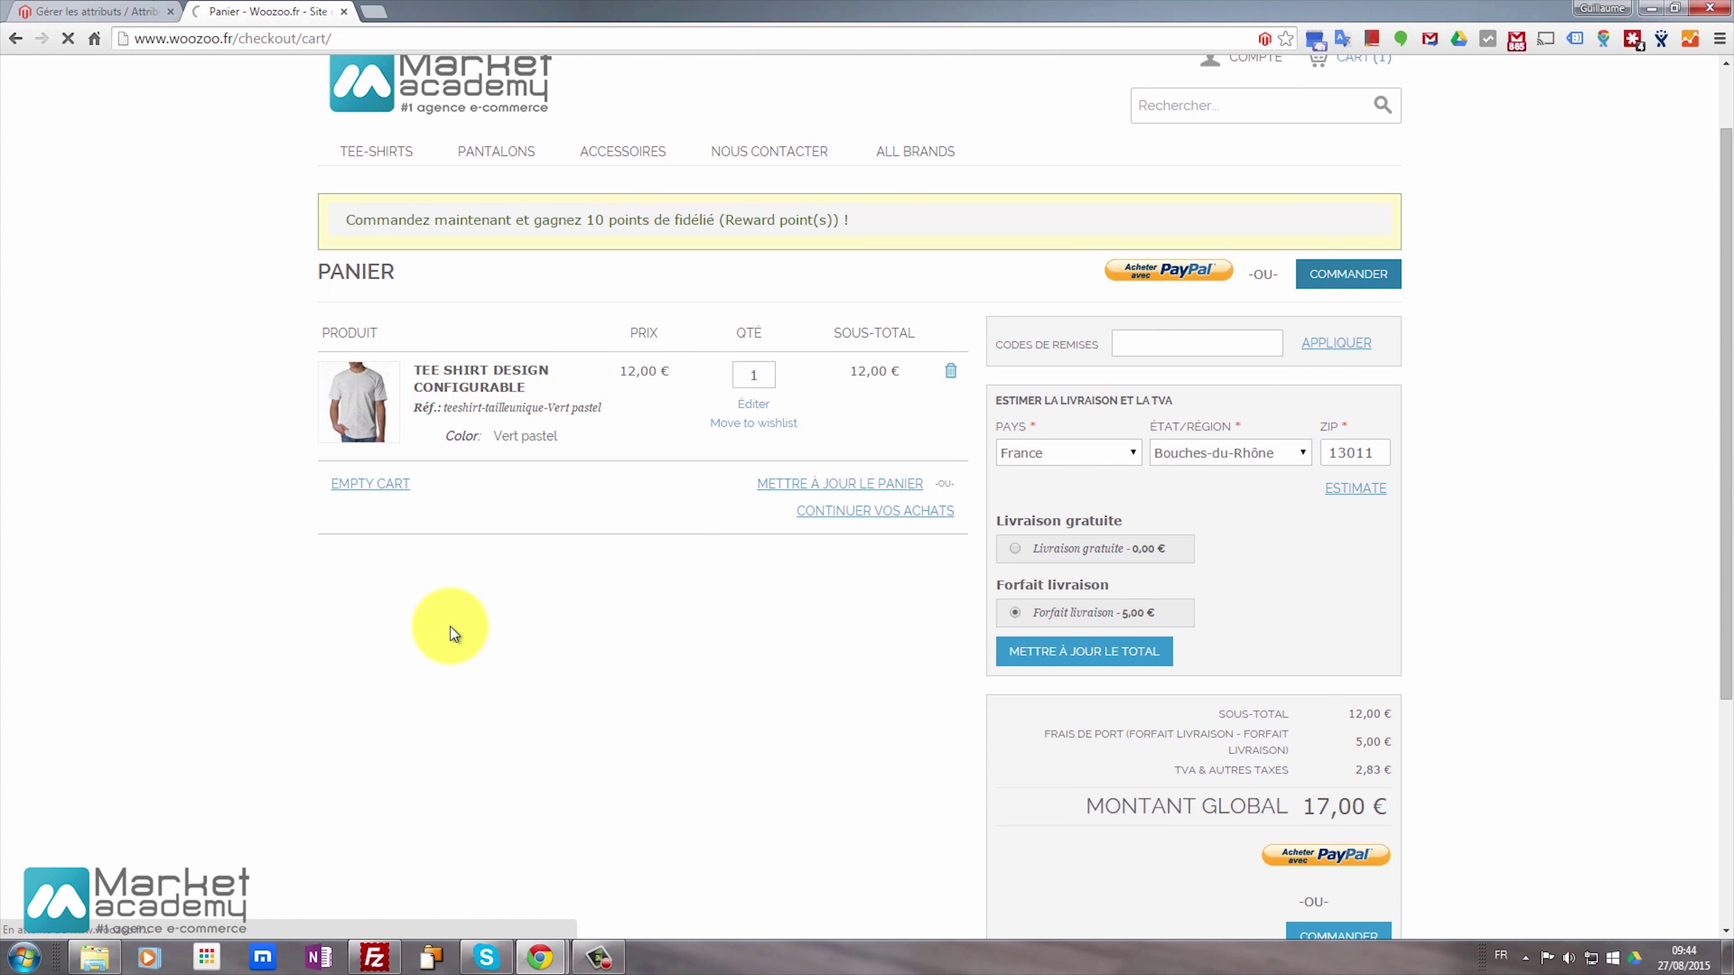
scroll(449, 634, "down", 5)
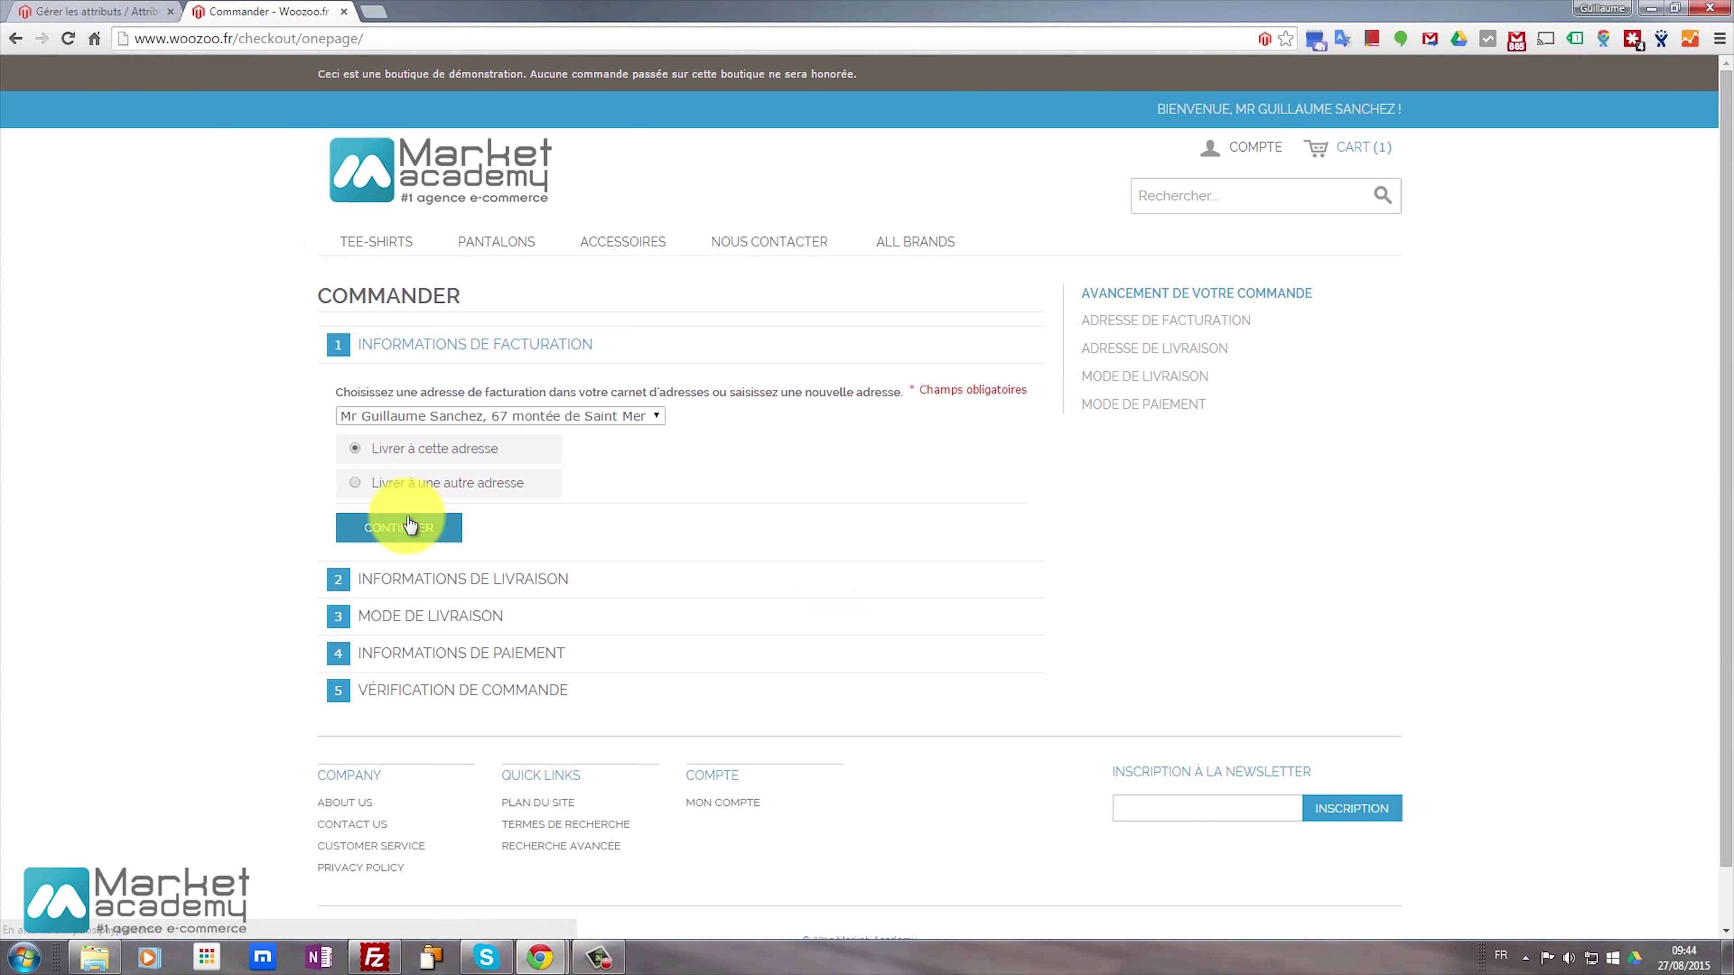
left_click(410, 526)
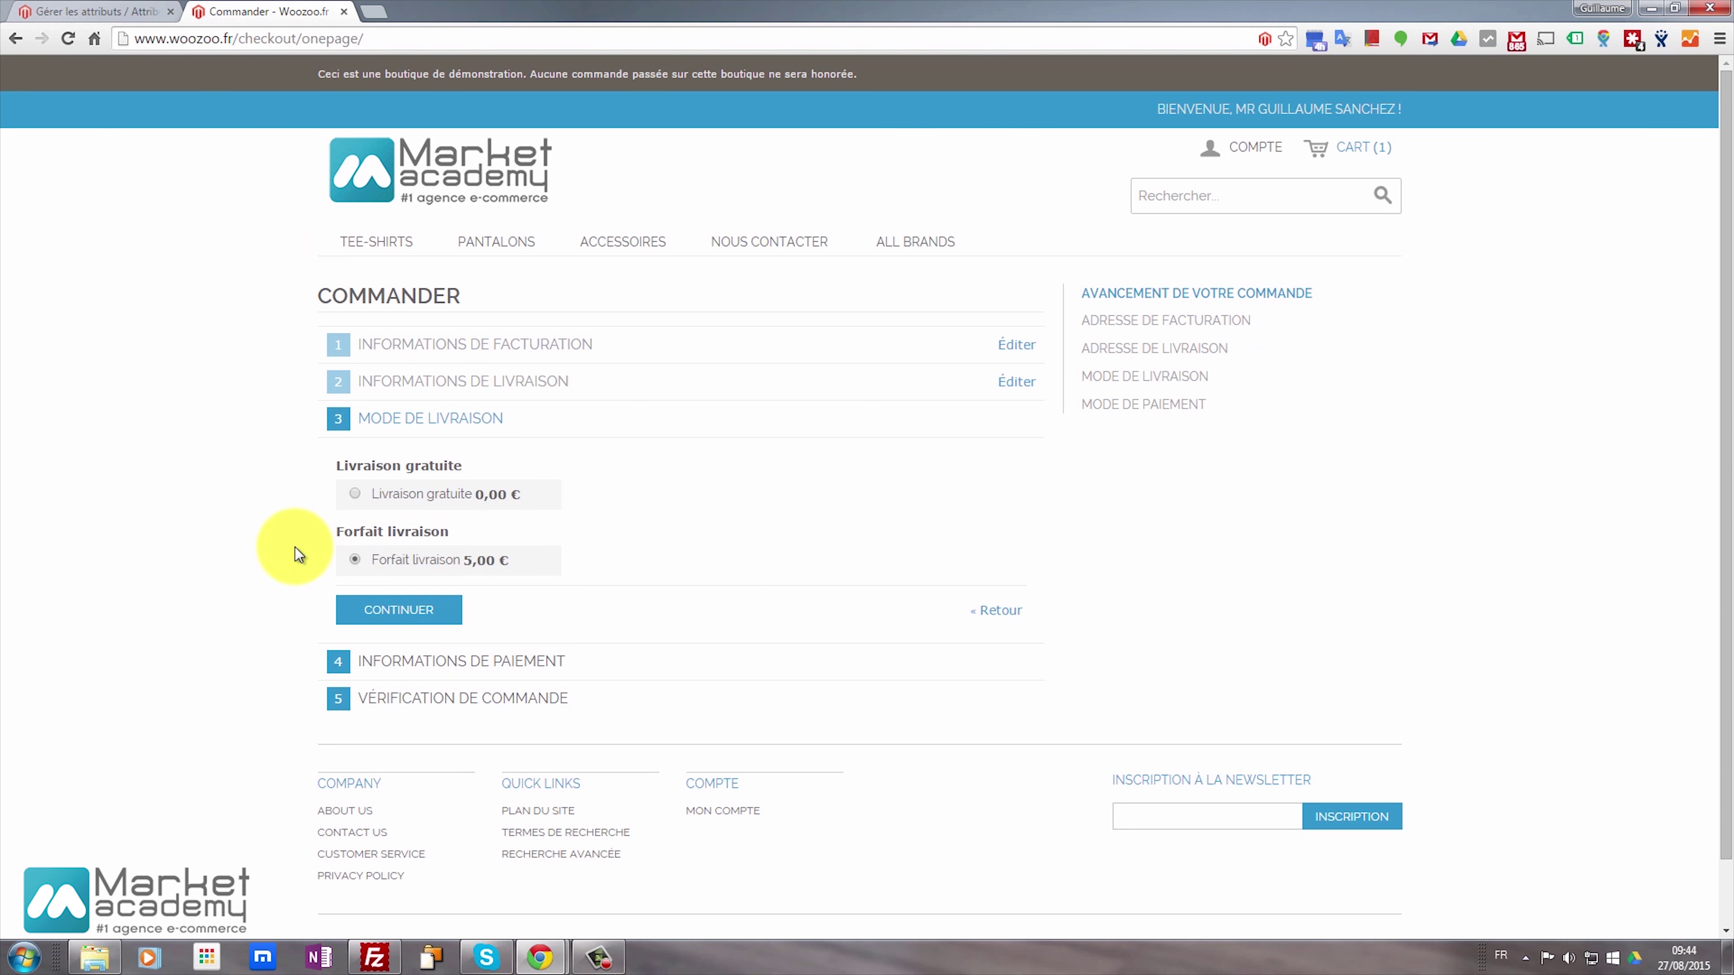
left_click(353, 493)
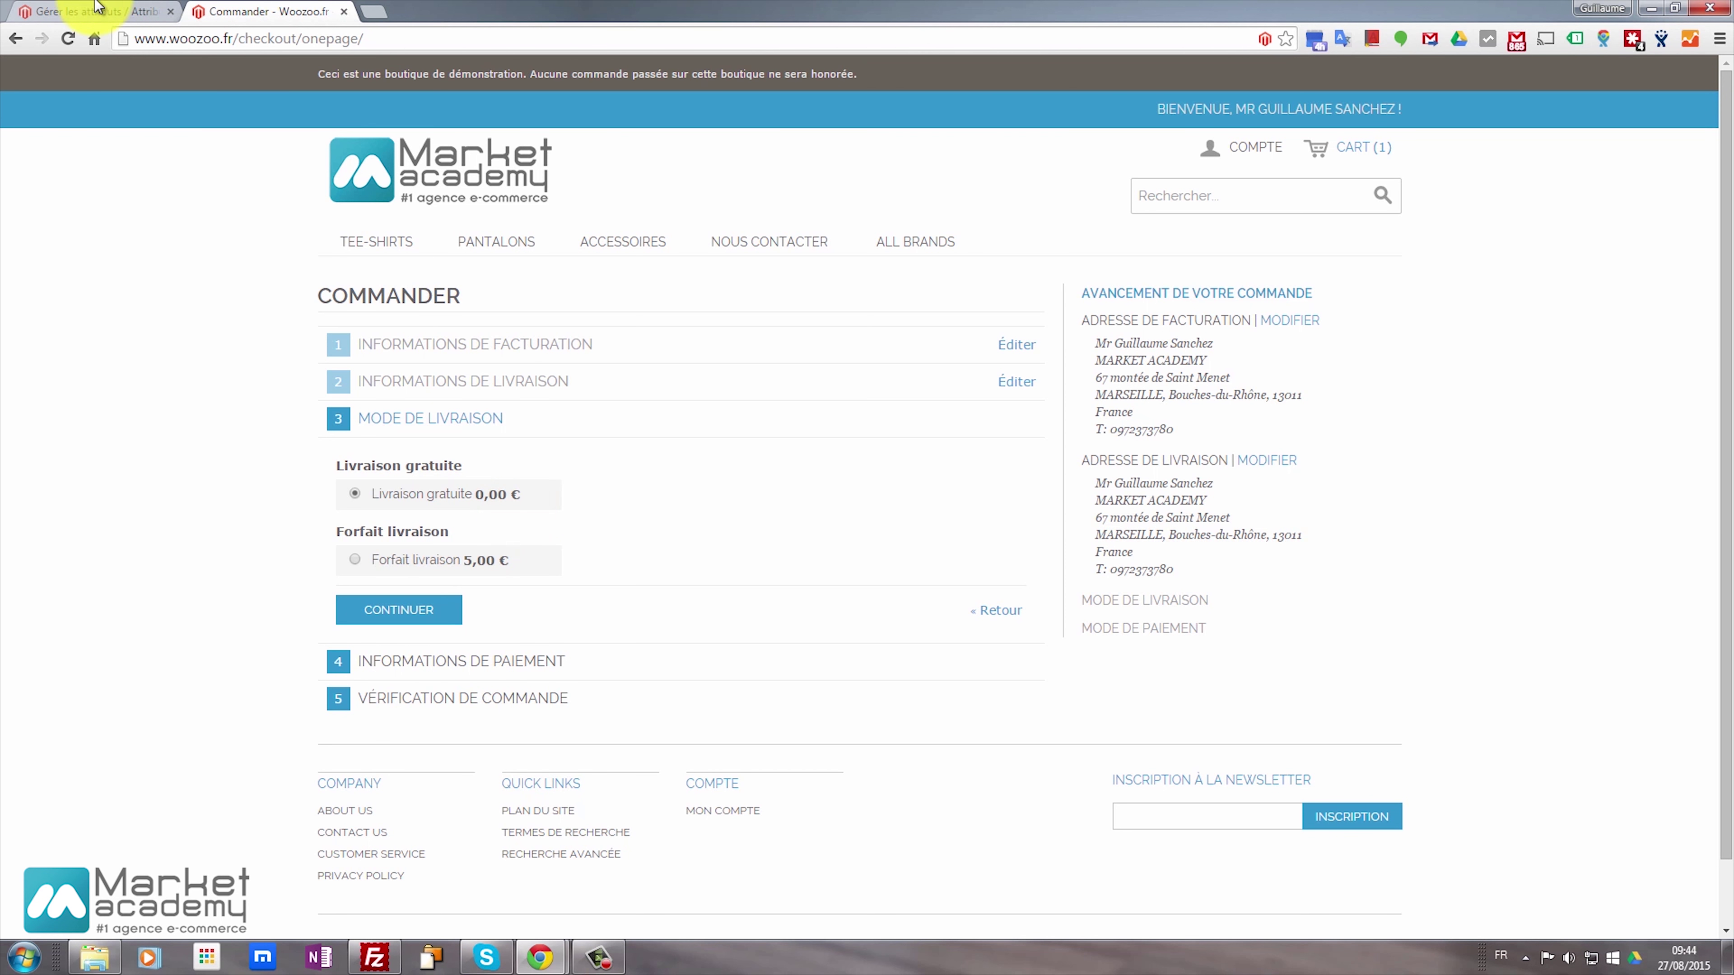
left_click(81, 10)
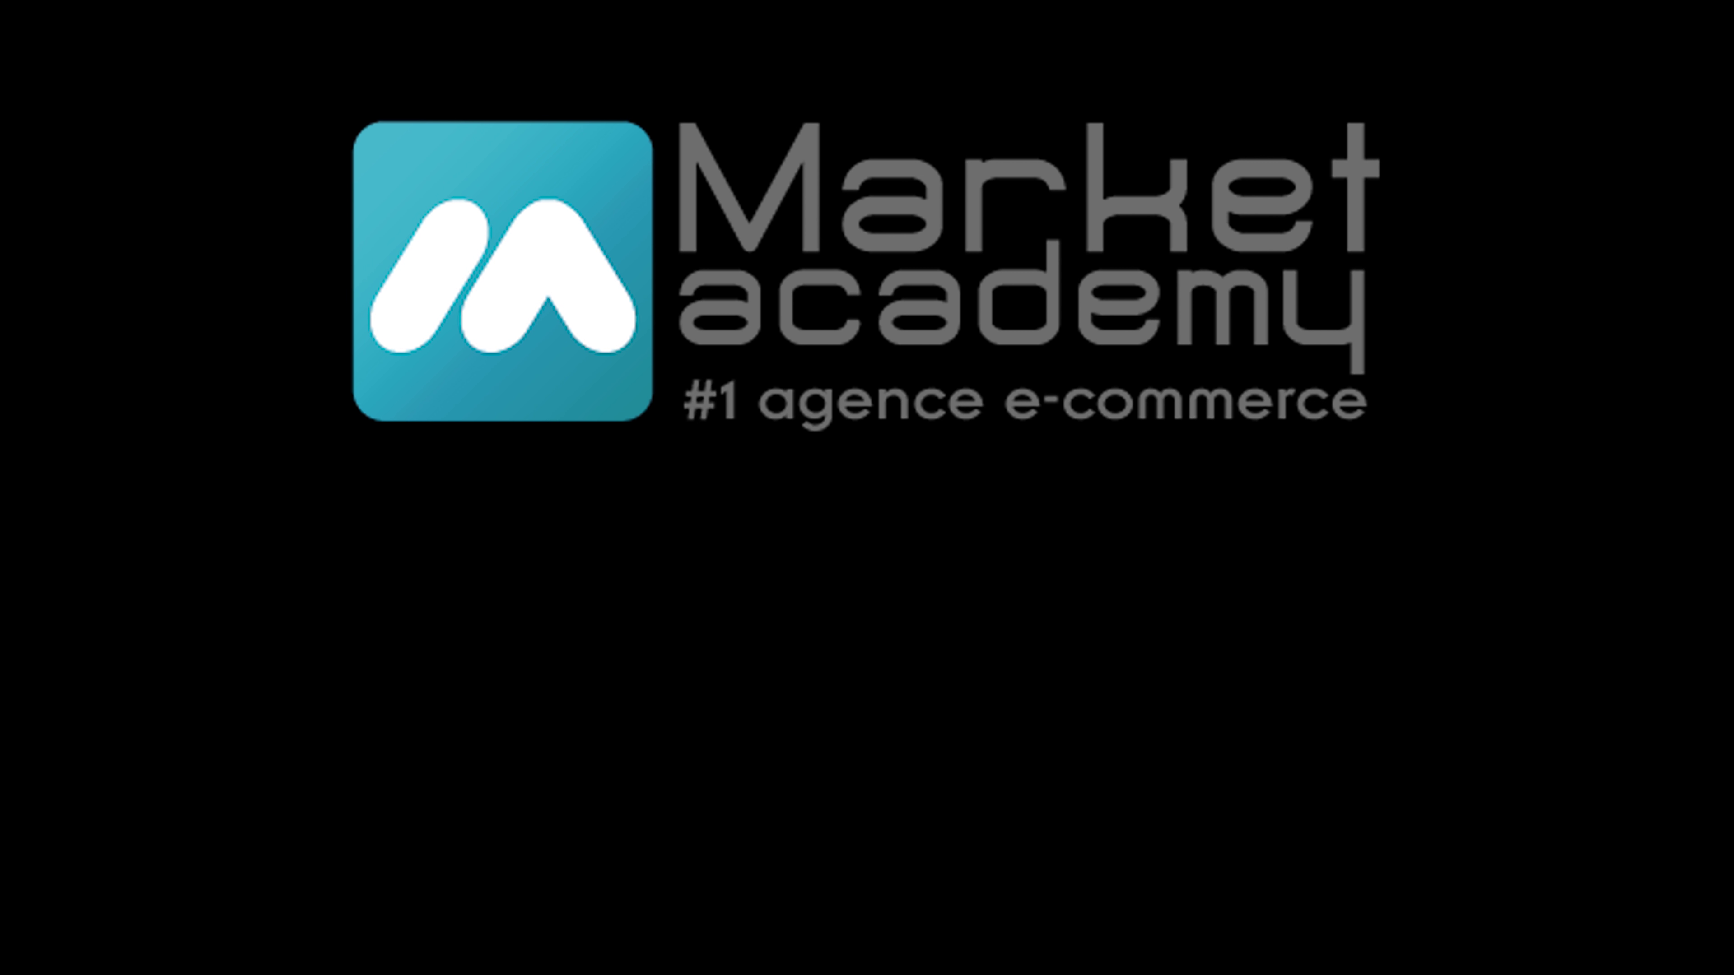